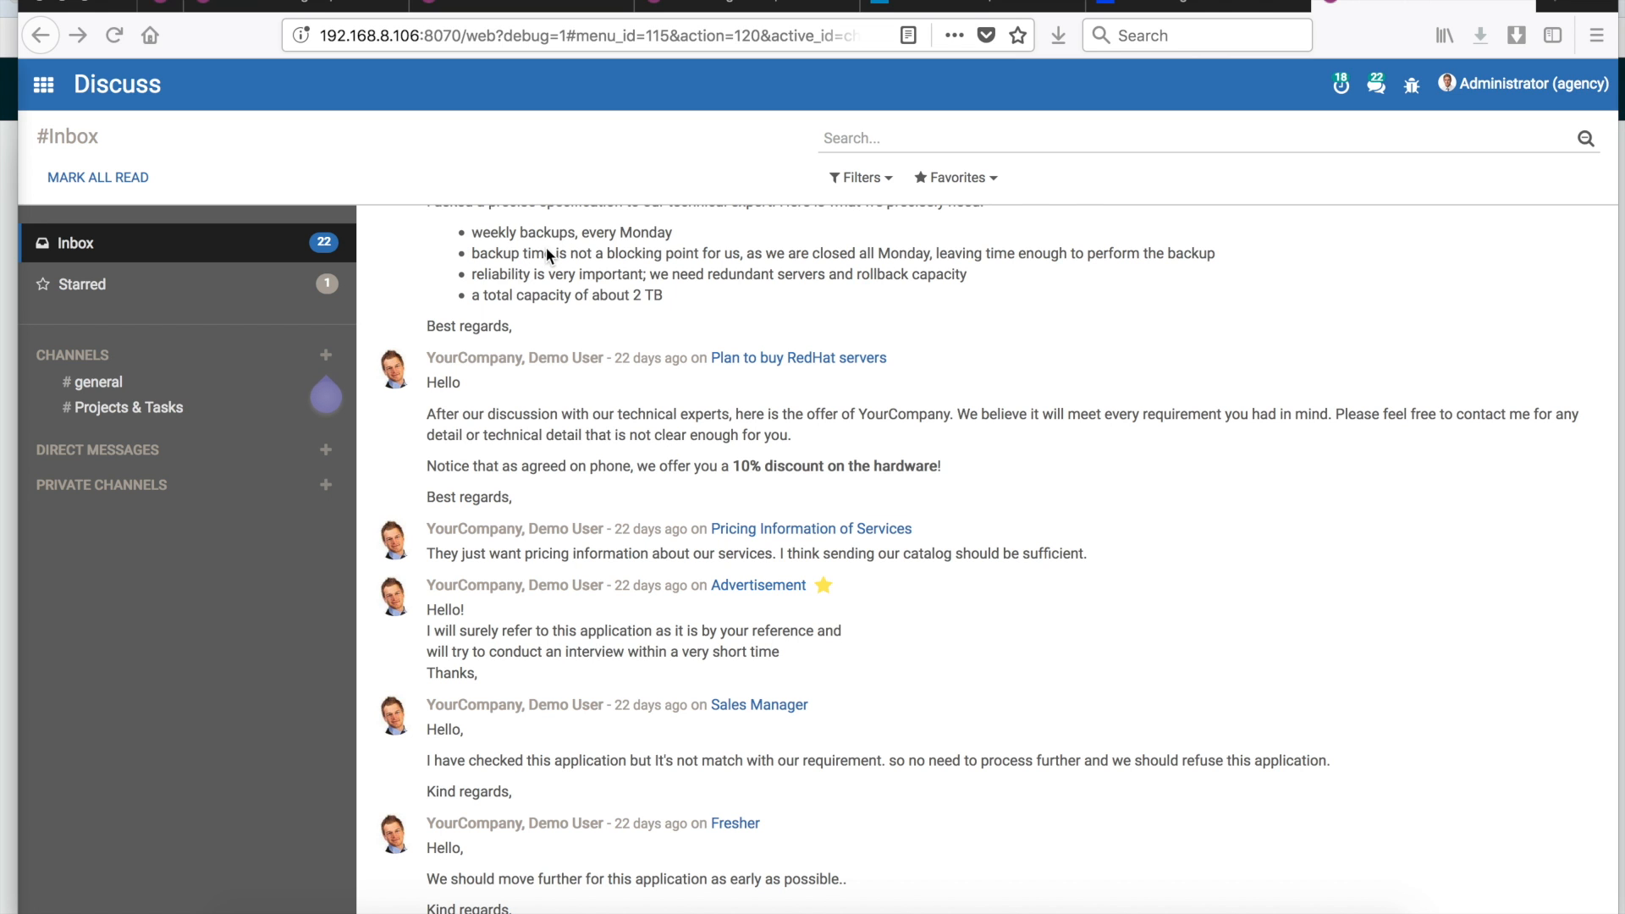
# - Look through the oldest inbox messages, dated from March 30 to April 1, 2018
pyautogui.scroll(5, 546, 255)
pyautogui.scroll(20, 546, 252)
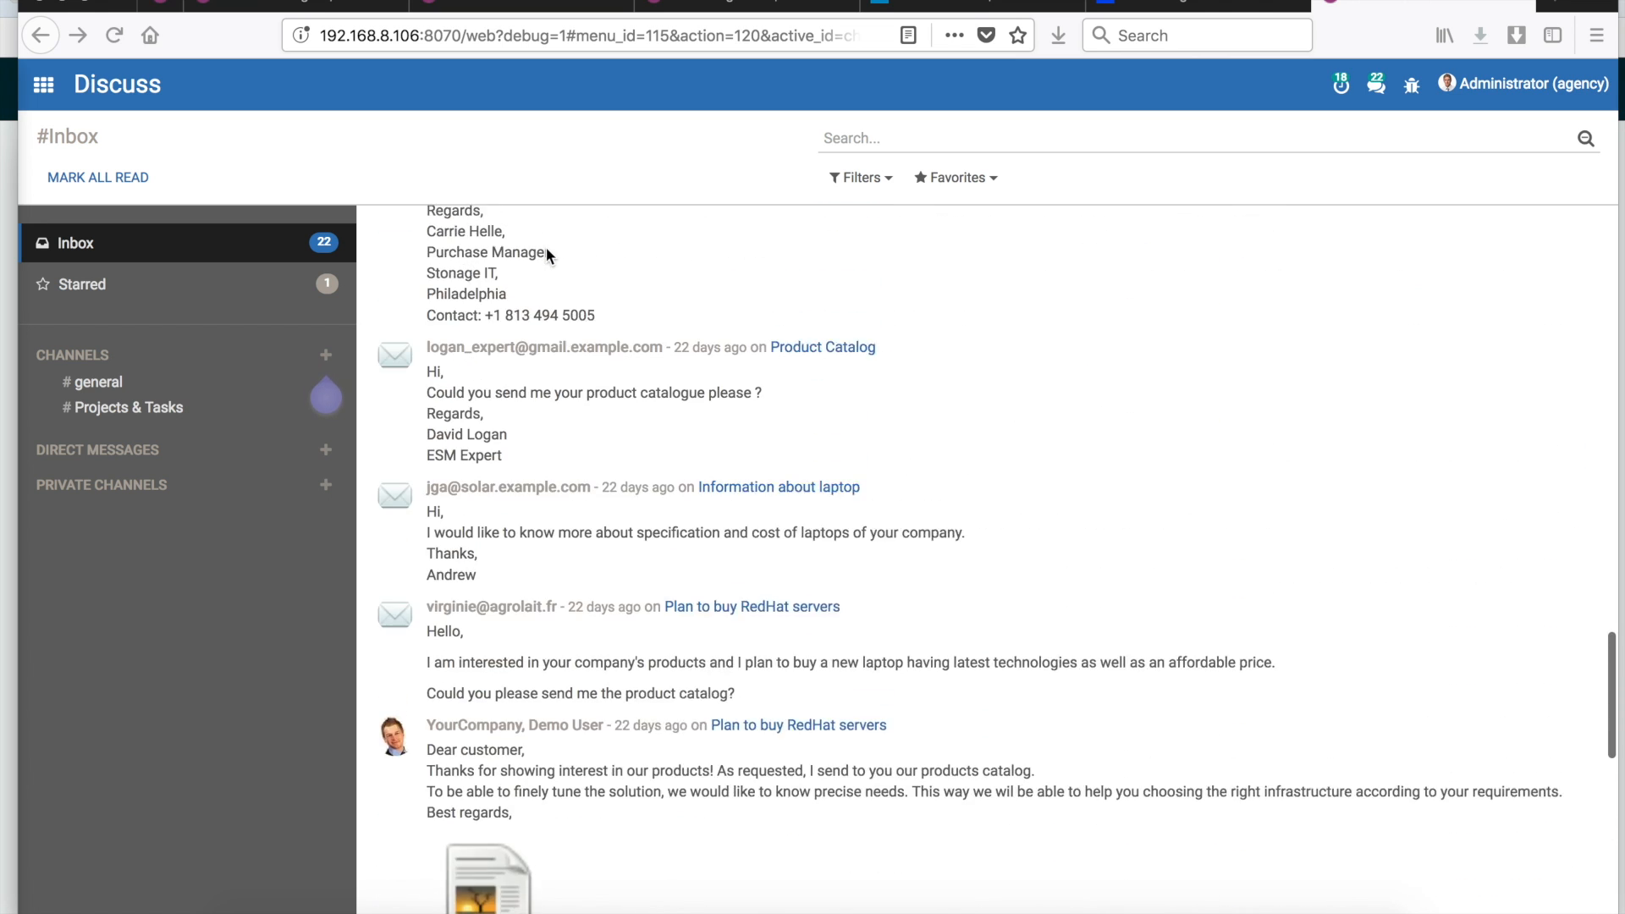
pyautogui.scroll(2, 546, 252)
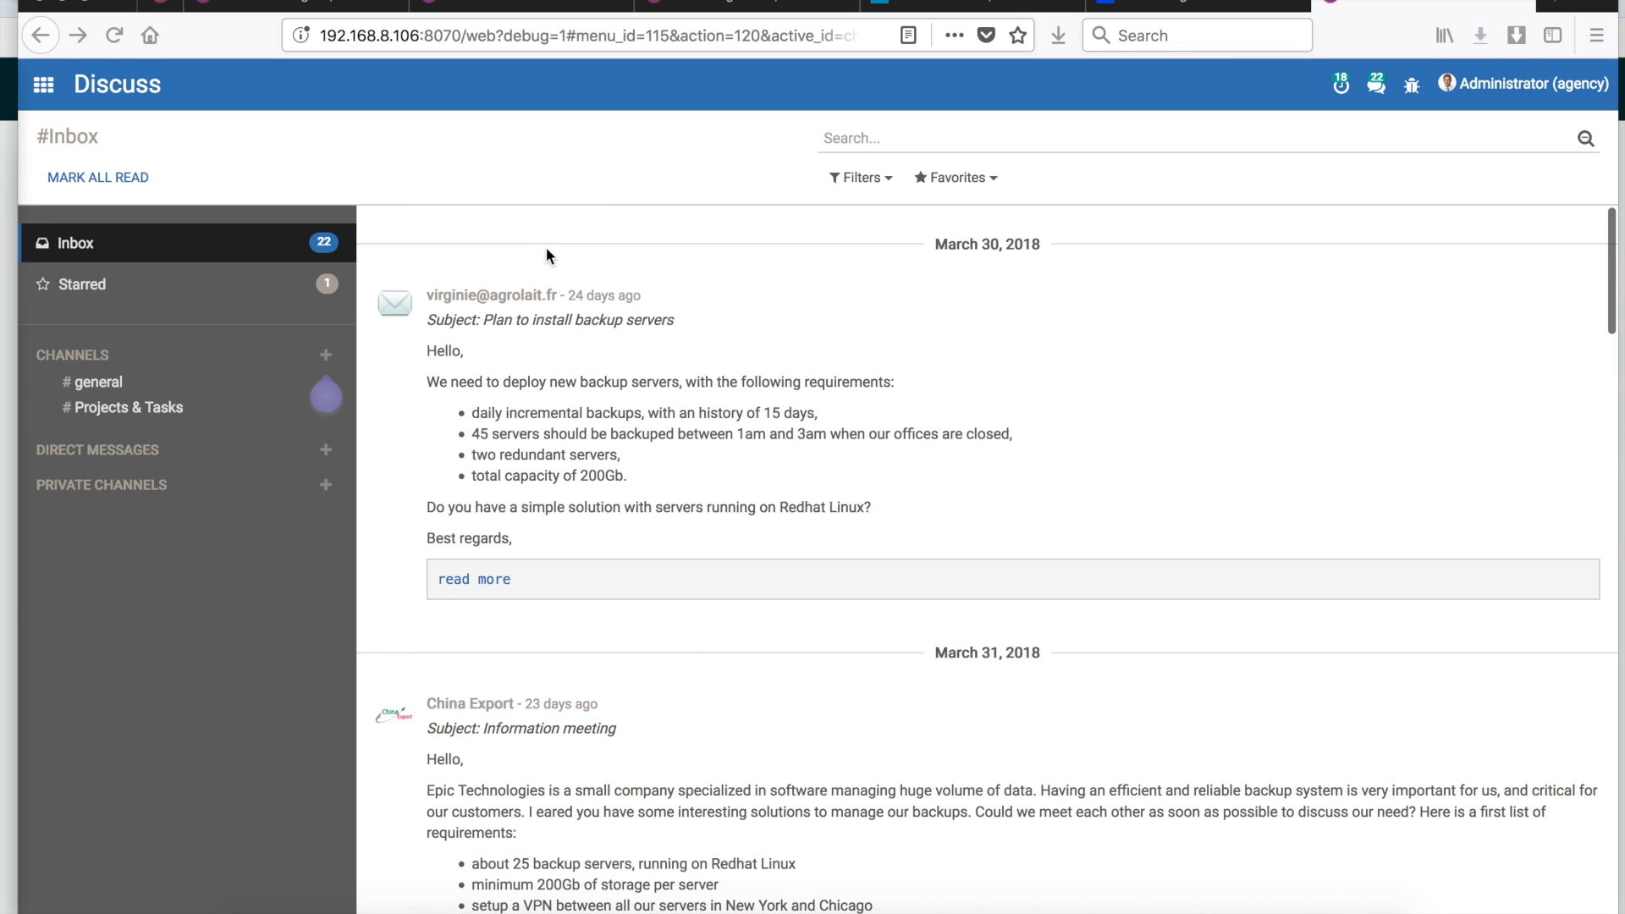
pyautogui.scroll(-2, 546, 254)
pyautogui.scroll(-7, 546, 247)
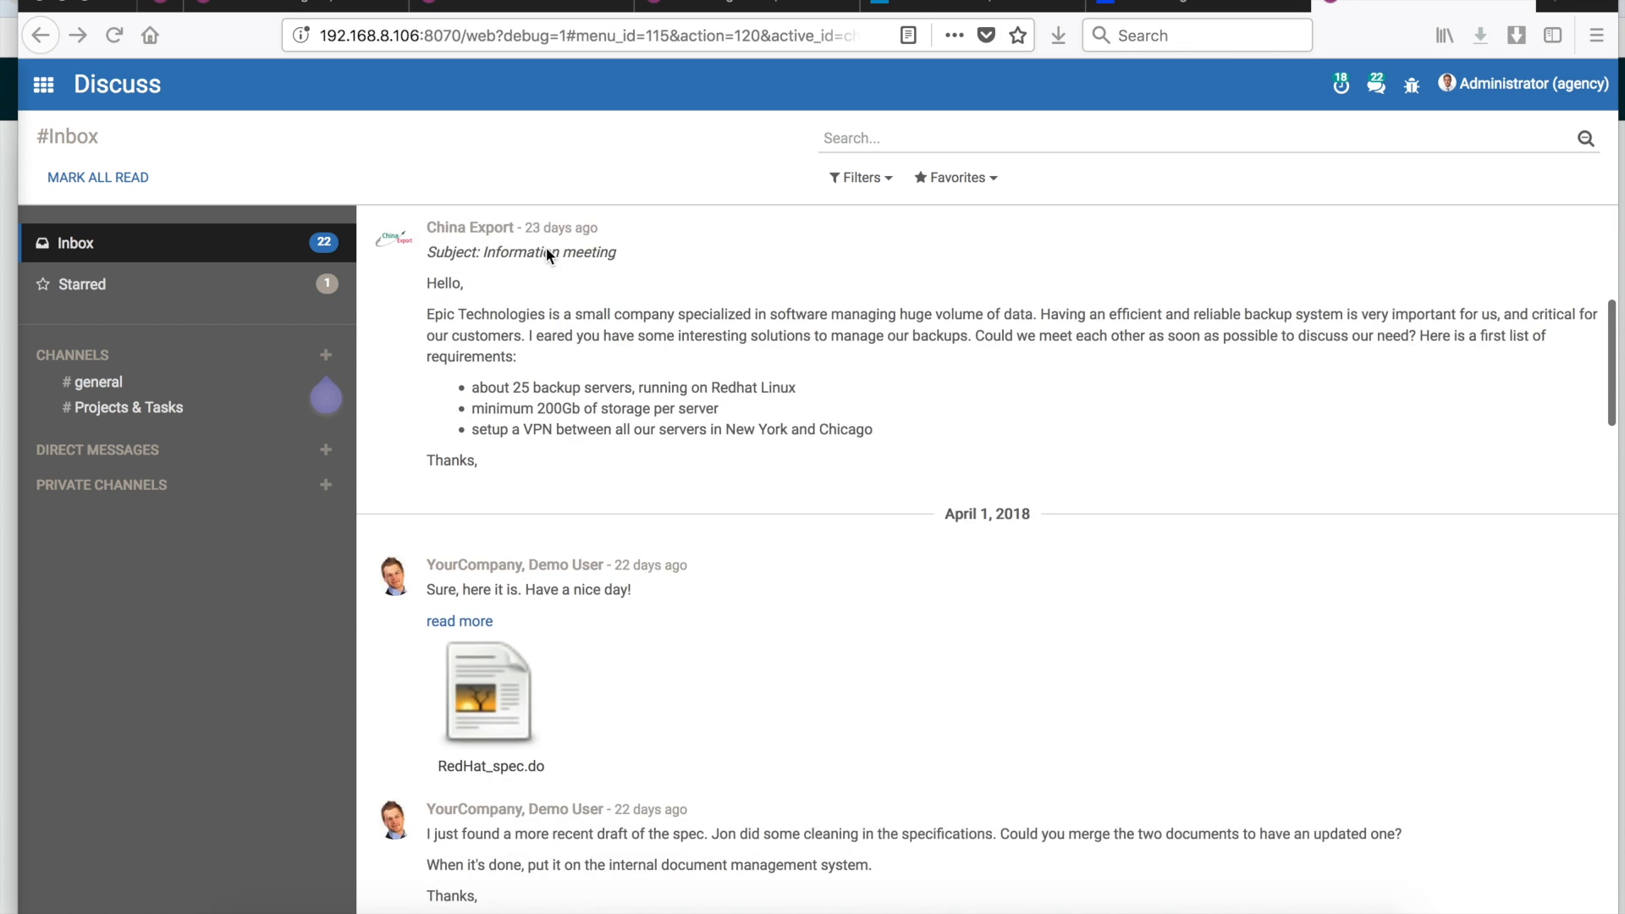
# - Reopen Discuss from the app overview and read through the inbox messages from the oldest to the newest
pyautogui.click(46, 86)
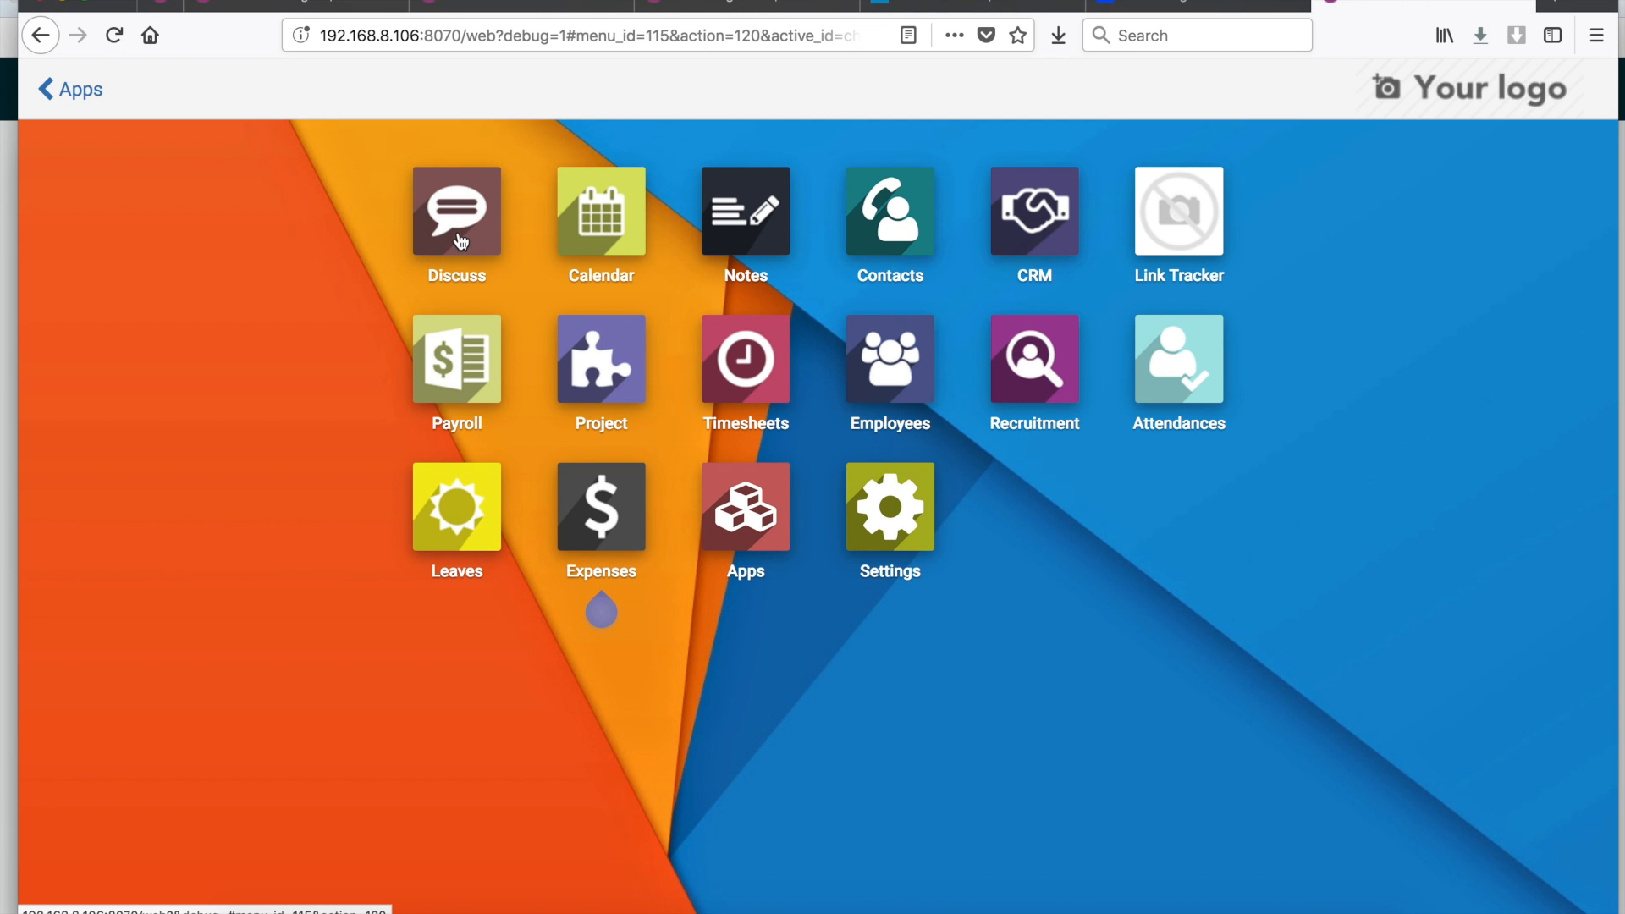
pyautogui.click(461, 242)
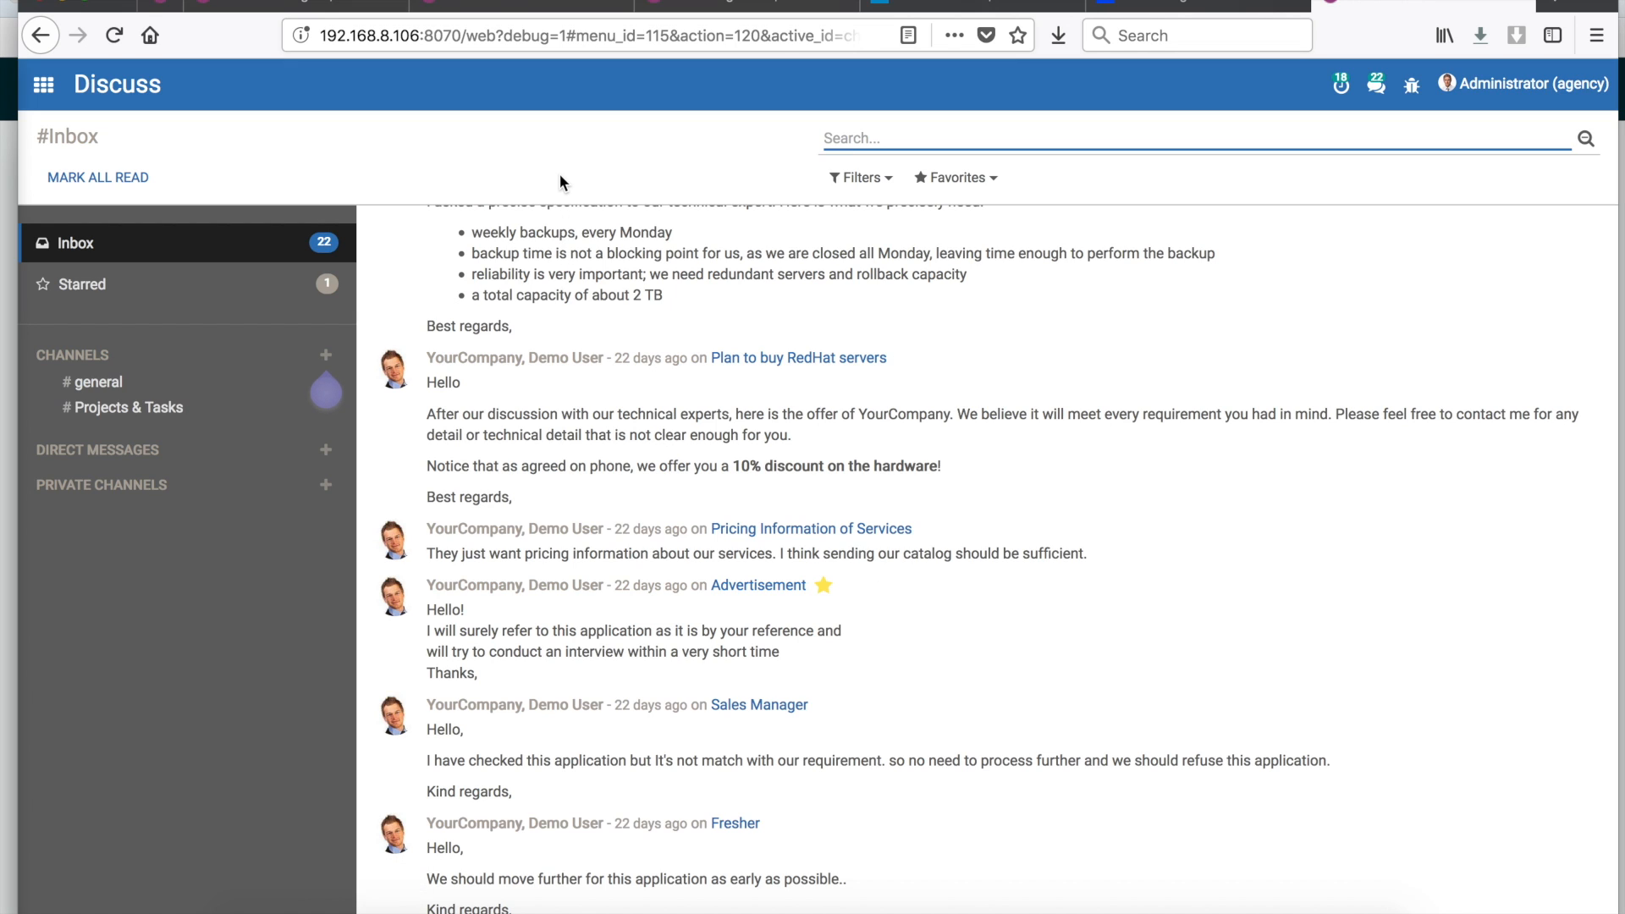
pyautogui.scroll(5, 557, 276)
pyautogui.scroll(20, 558, 285)
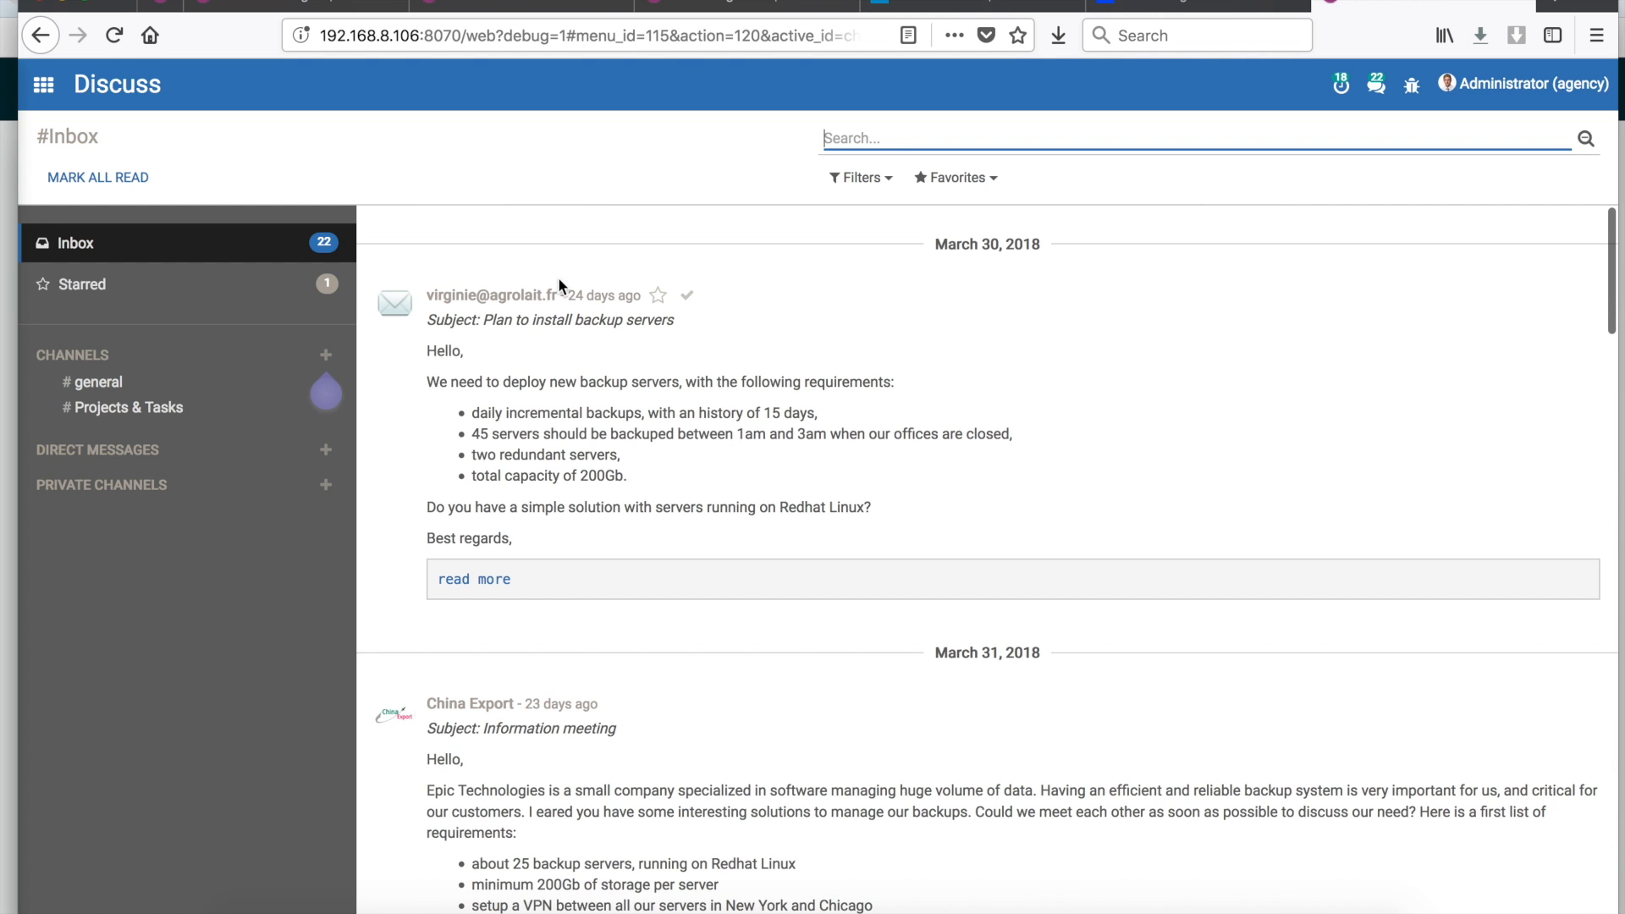
pyautogui.scroll(-8, 558, 283)
pyautogui.scroll(-4, 558, 285)
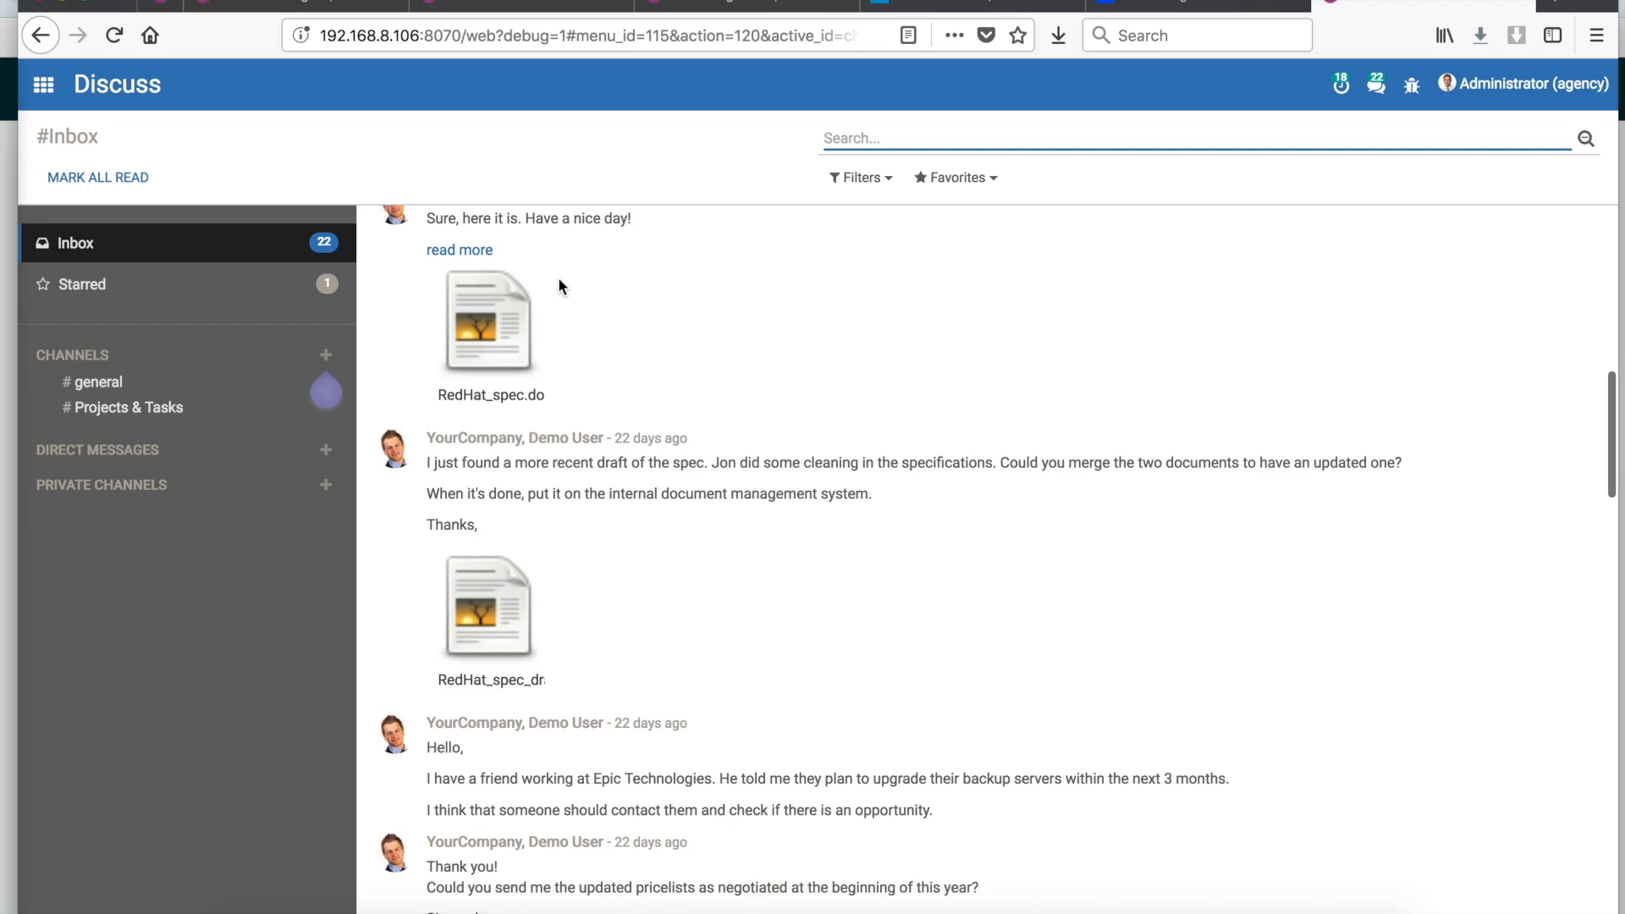
pyautogui.scroll(8, 558, 286)
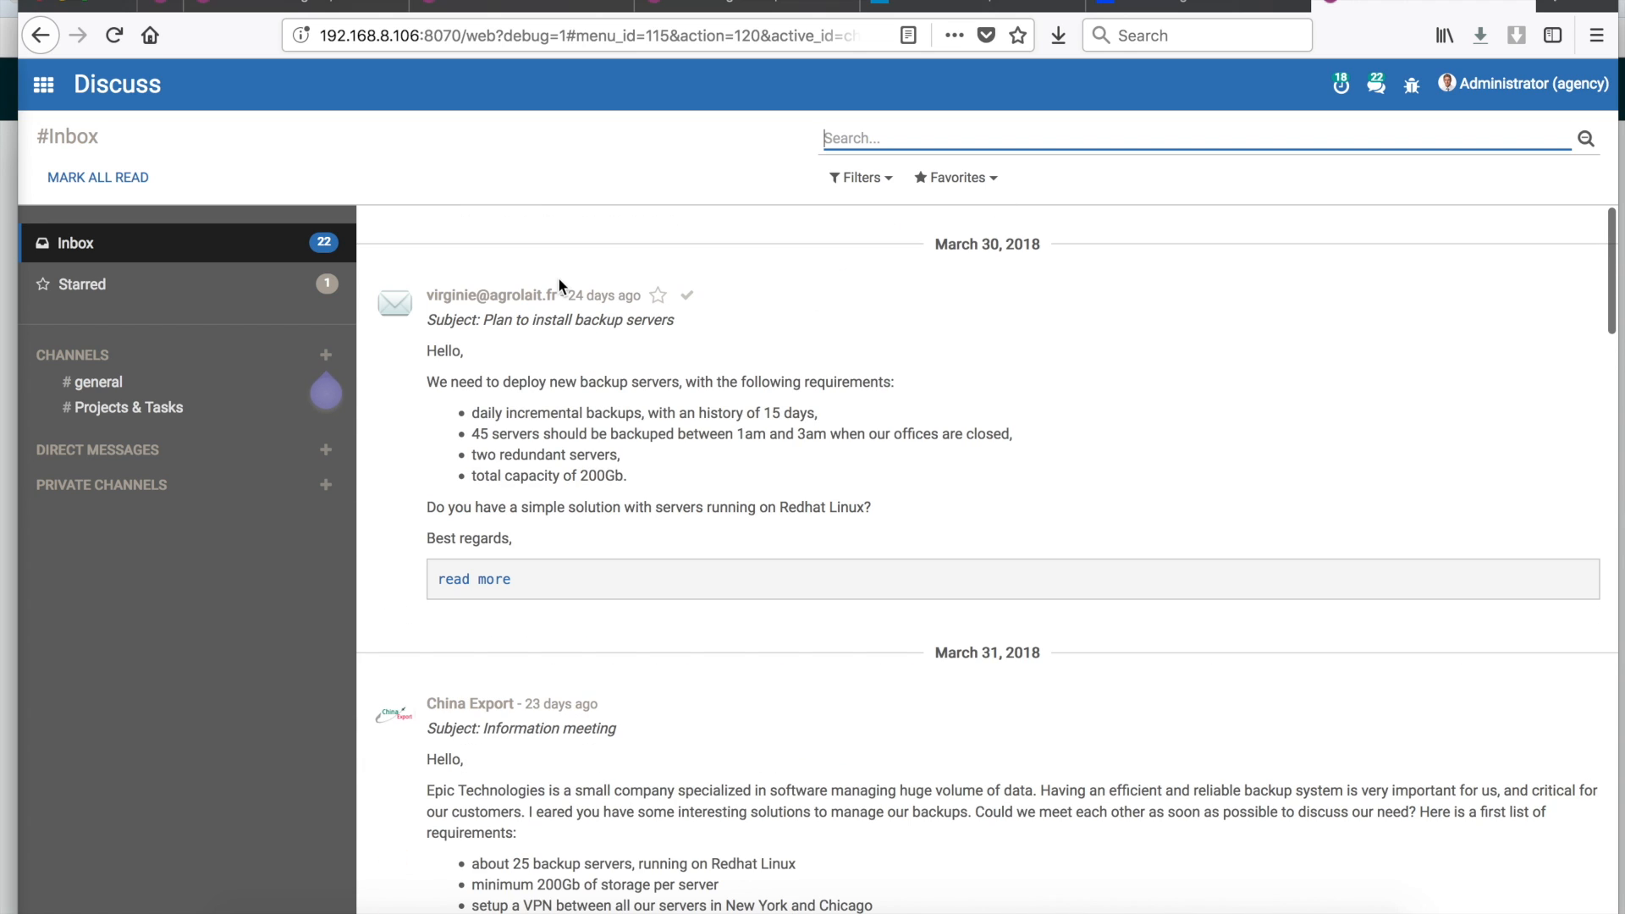
pyautogui.scroll(-10, 559, 286)
pyautogui.scroll(-13, 559, 286)
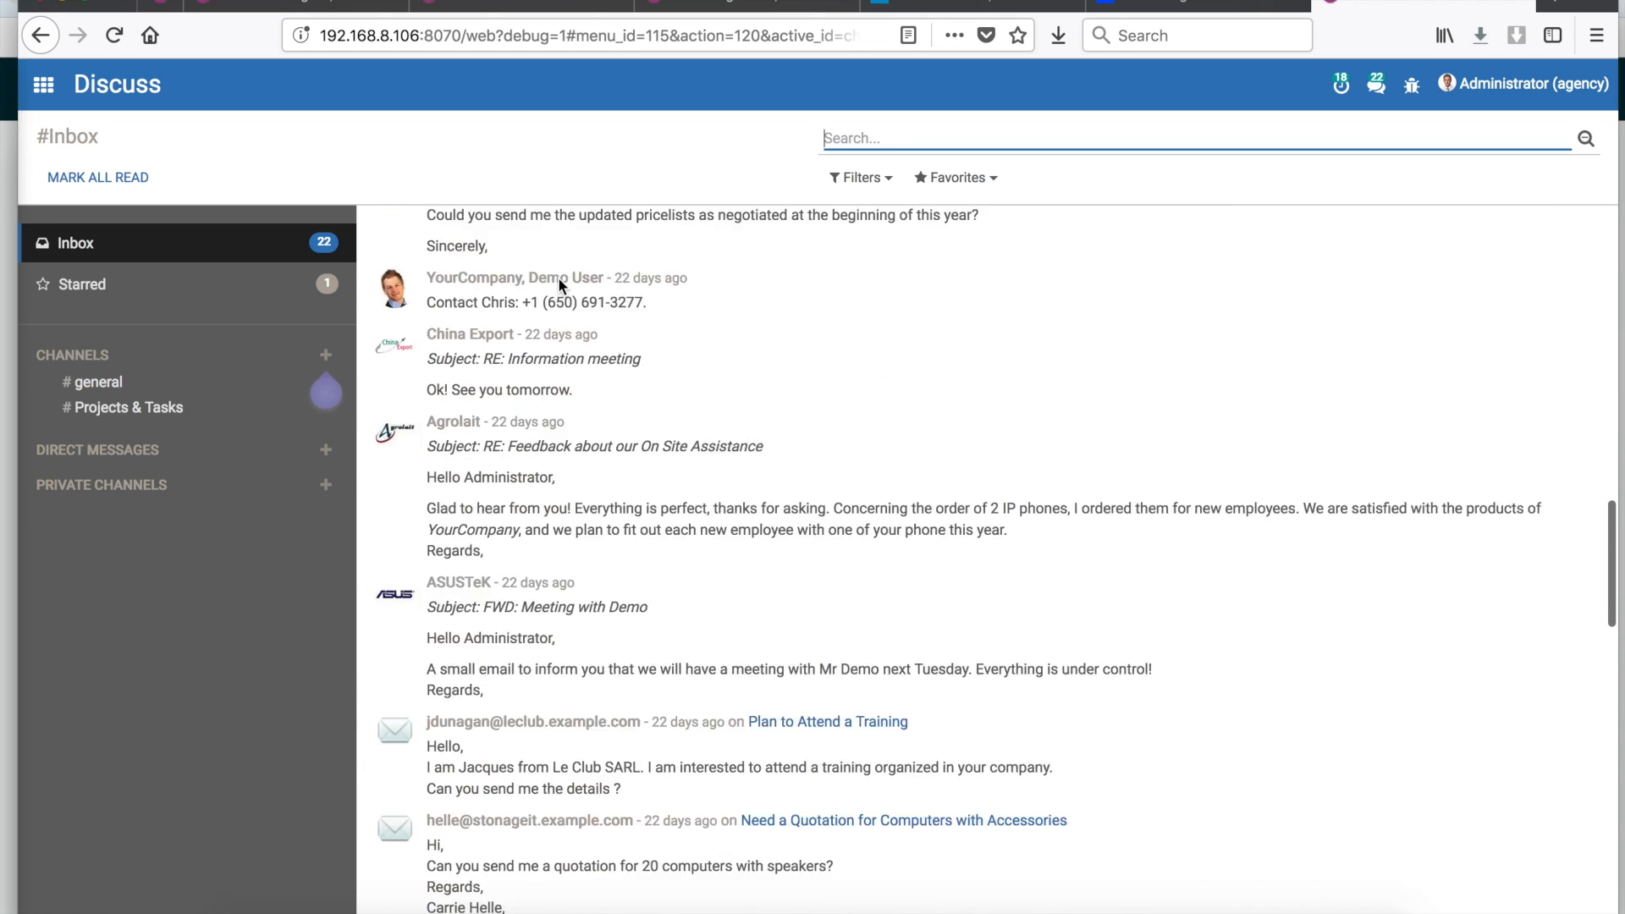
pyautogui.scroll(-9, 557, 277)
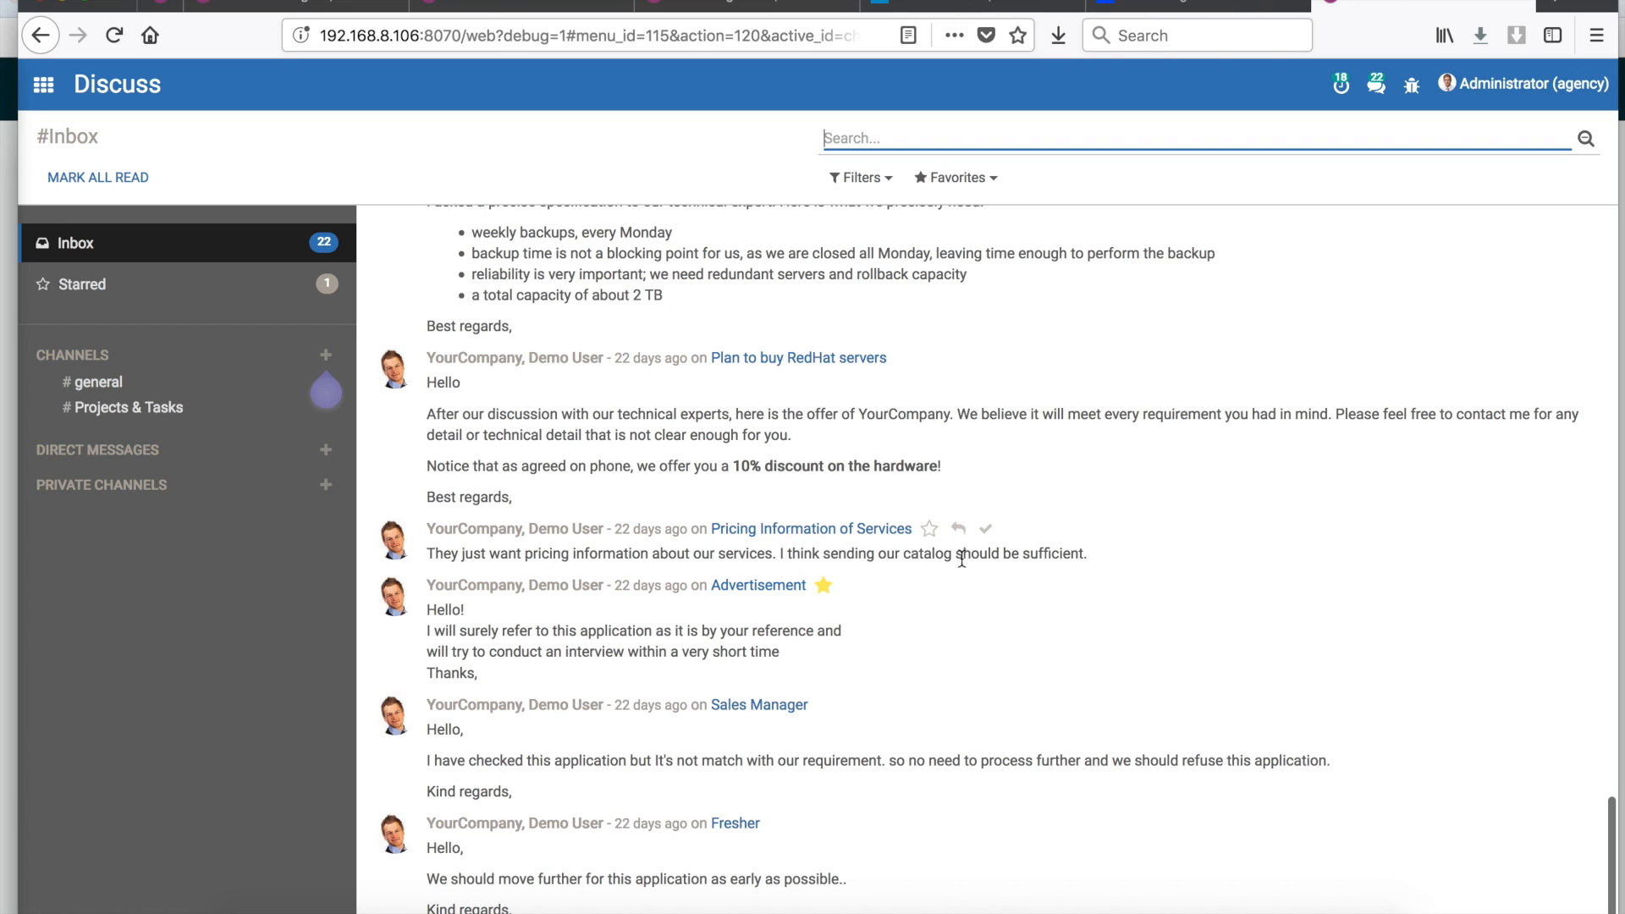
# - Reply to the "Pricing Information of Services" message with "Hello Demo, I think you're right. Go ahead." and send it
pyautogui.click(959, 530)
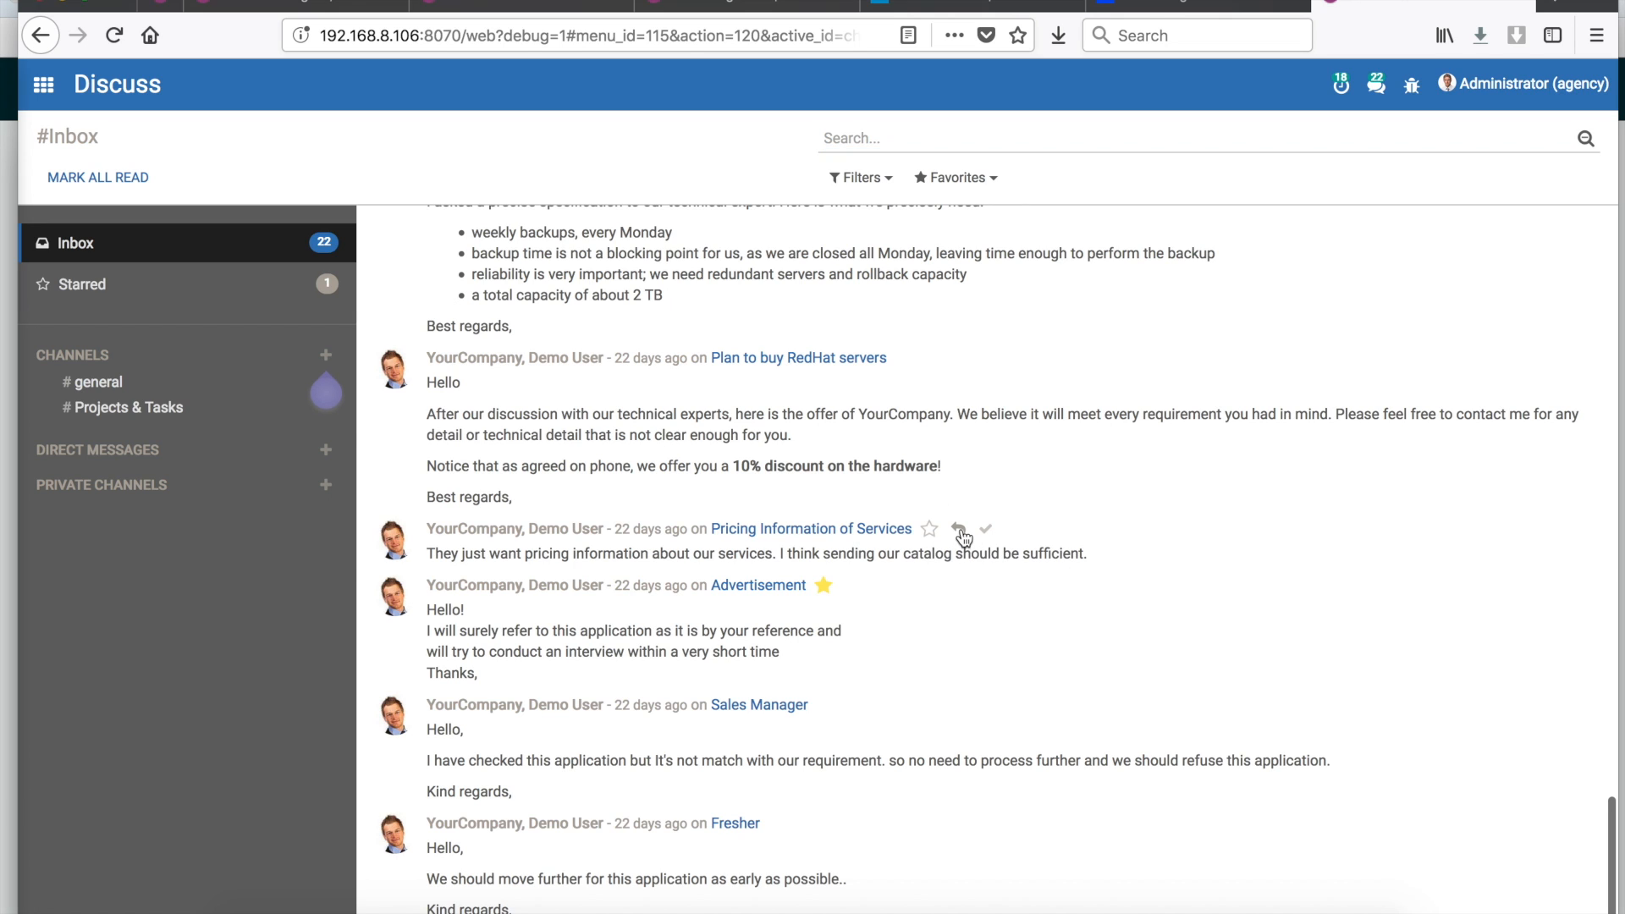
pyautogui.click(818, 785)
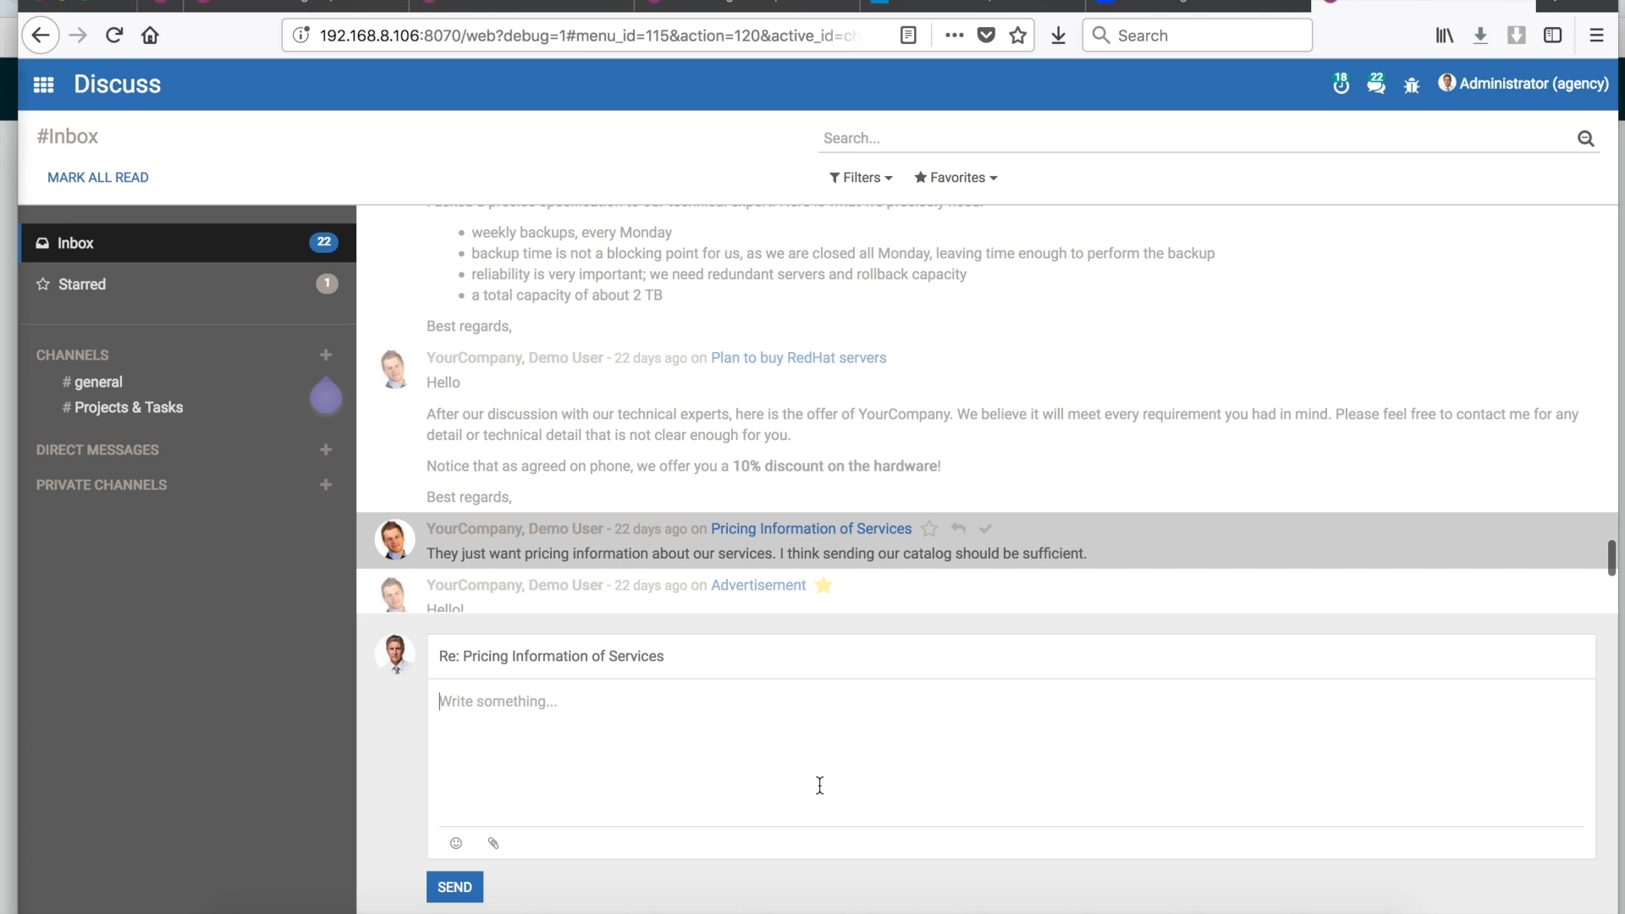
pyautogui.write('Hello Demo,')
pyautogui.press('Return')
pyautogui.write('I ')
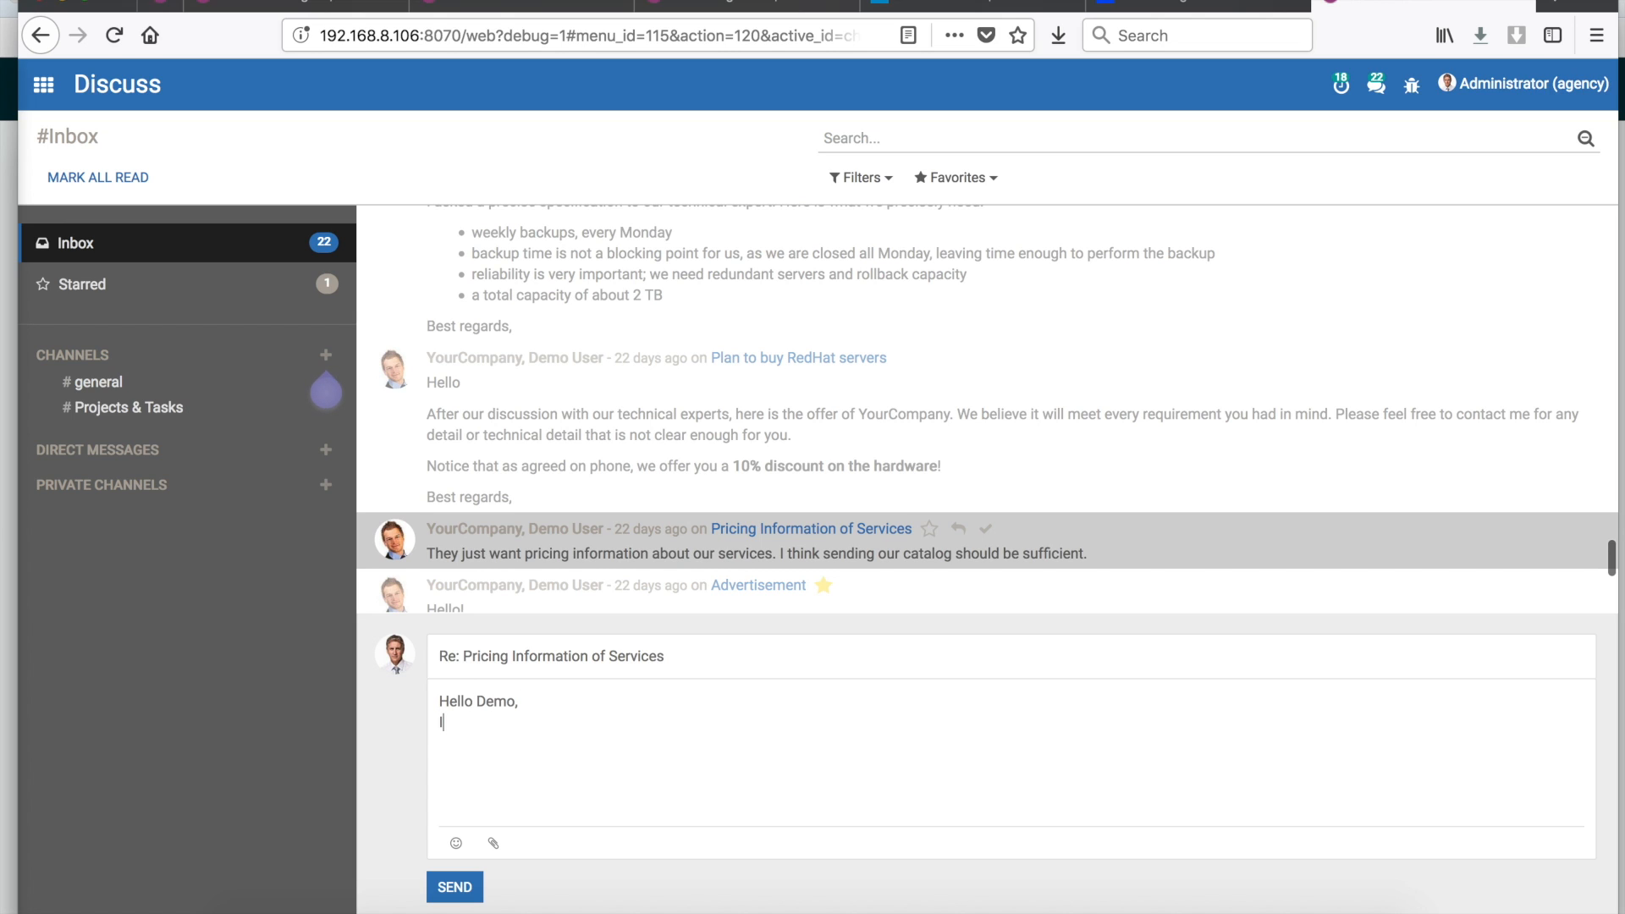
pyautogui.write("think you're right. Go ahead.")
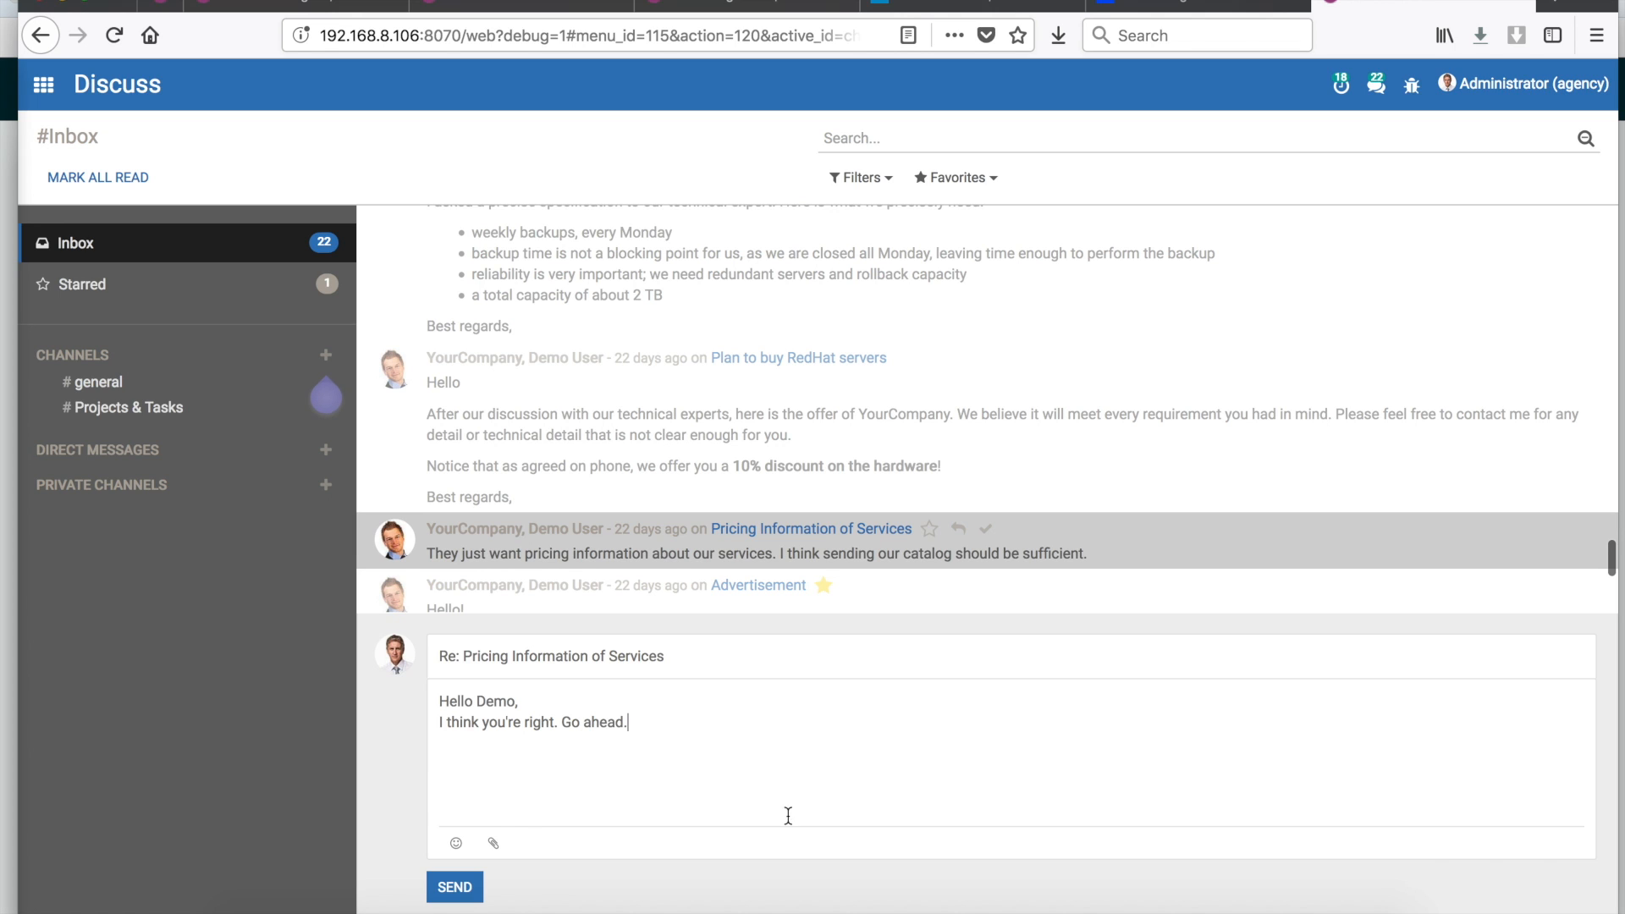
pyautogui.click(458, 892)
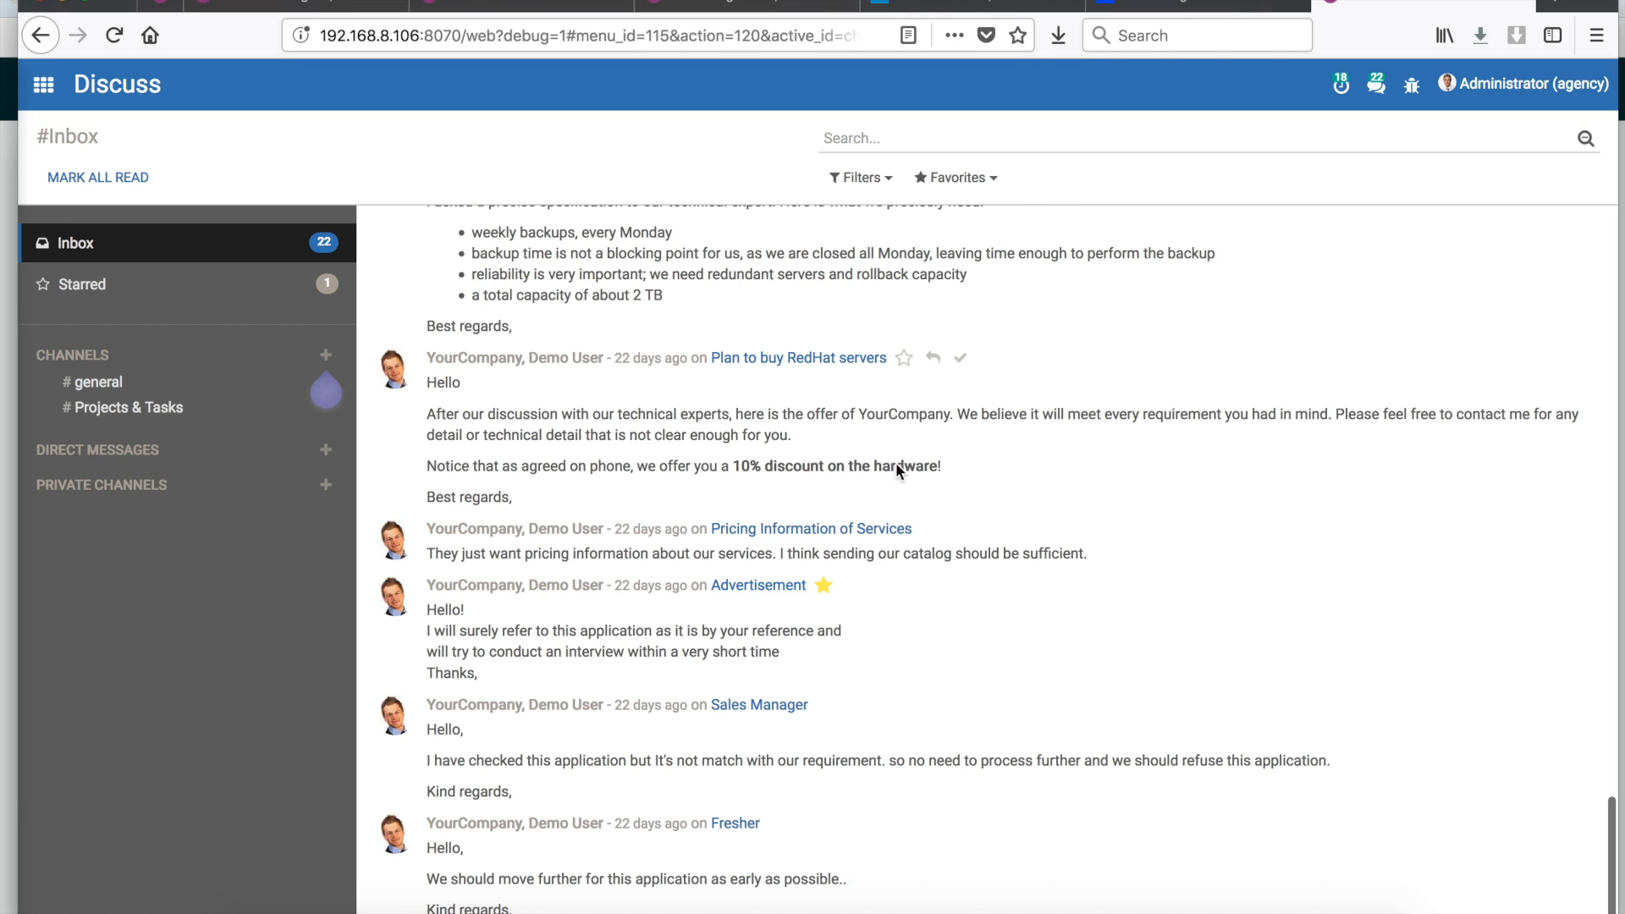
# - Open the Attendances app and check in the logged-in employee
pyautogui.click(44, 84)
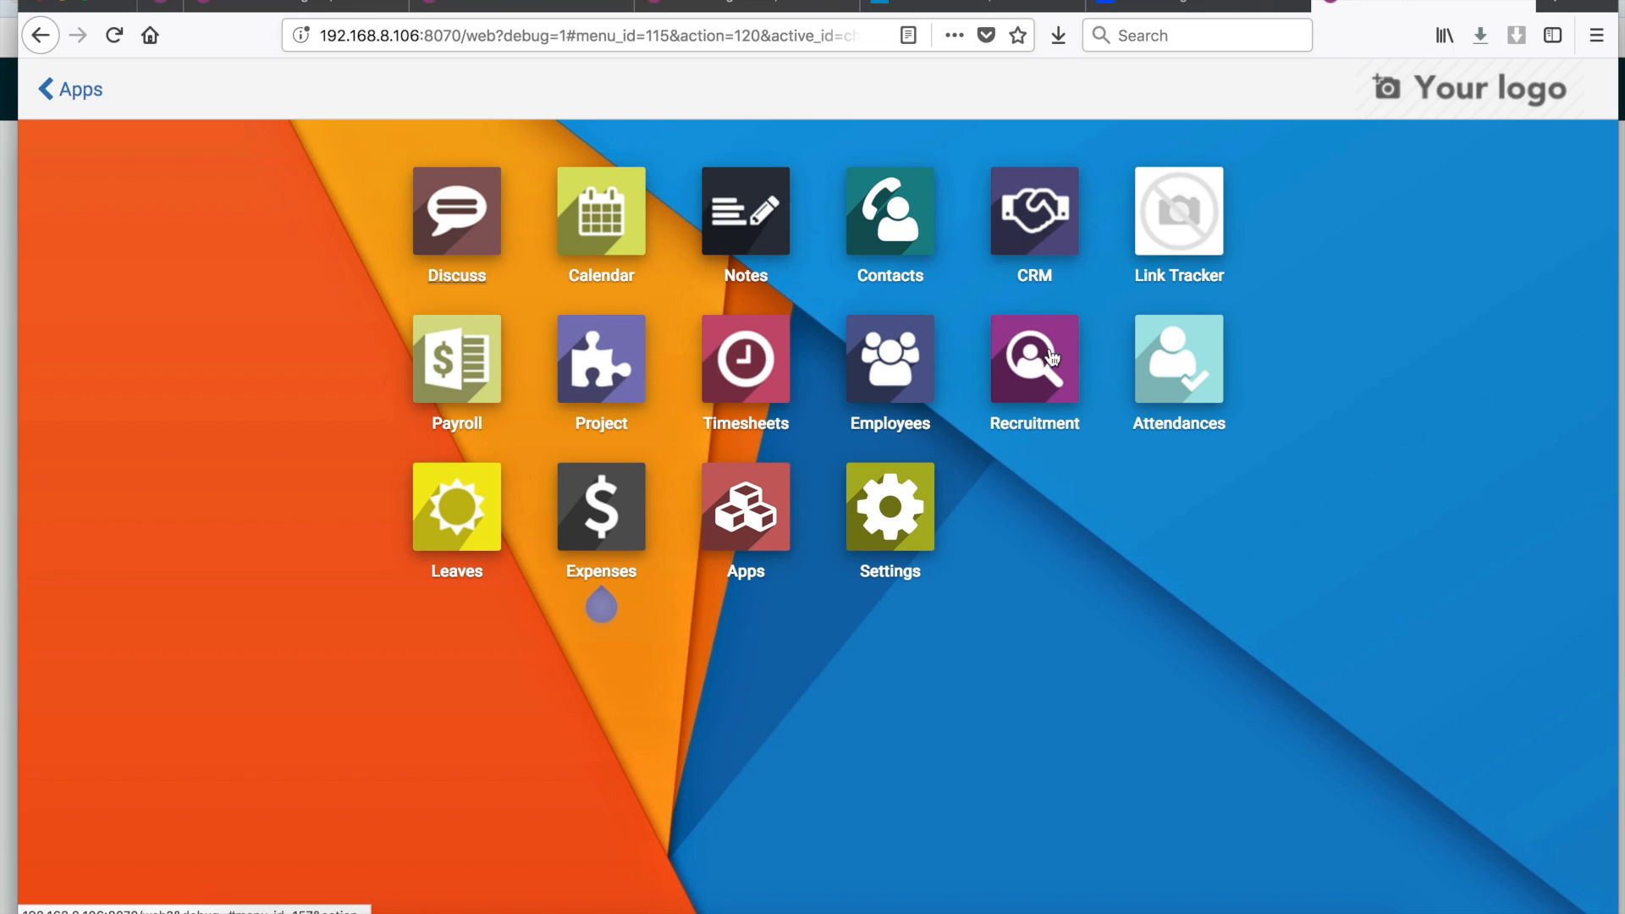
pyautogui.click(1182, 366)
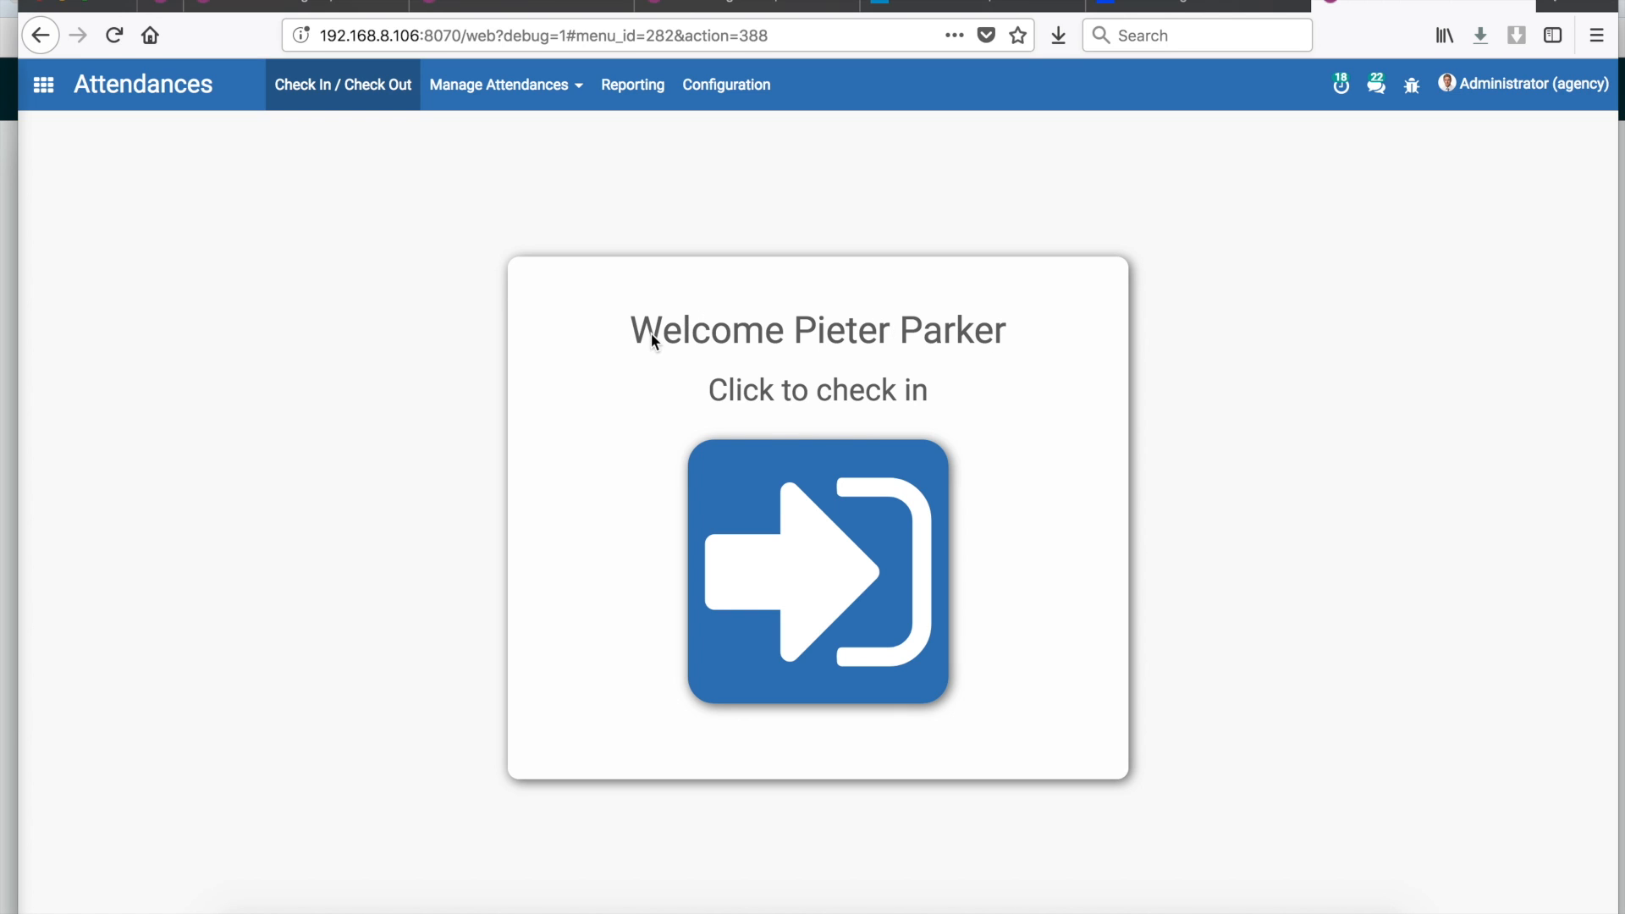
pyautogui.moveTo(796, 332); pyautogui.dragTo(1003, 338)
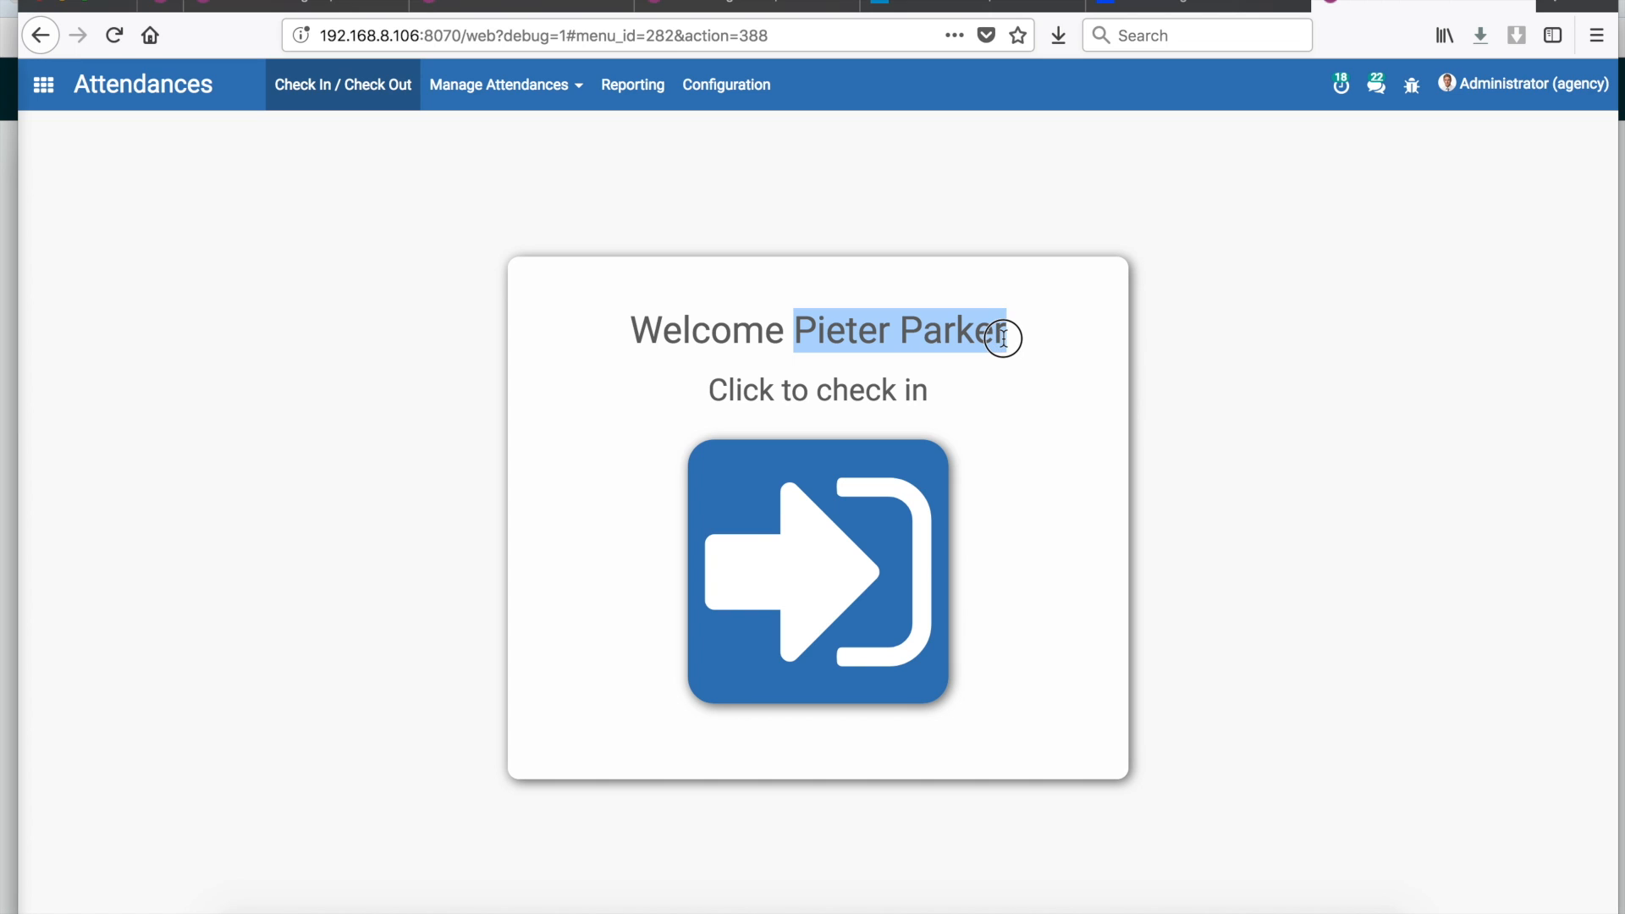
pyautogui.click(1000, 327)
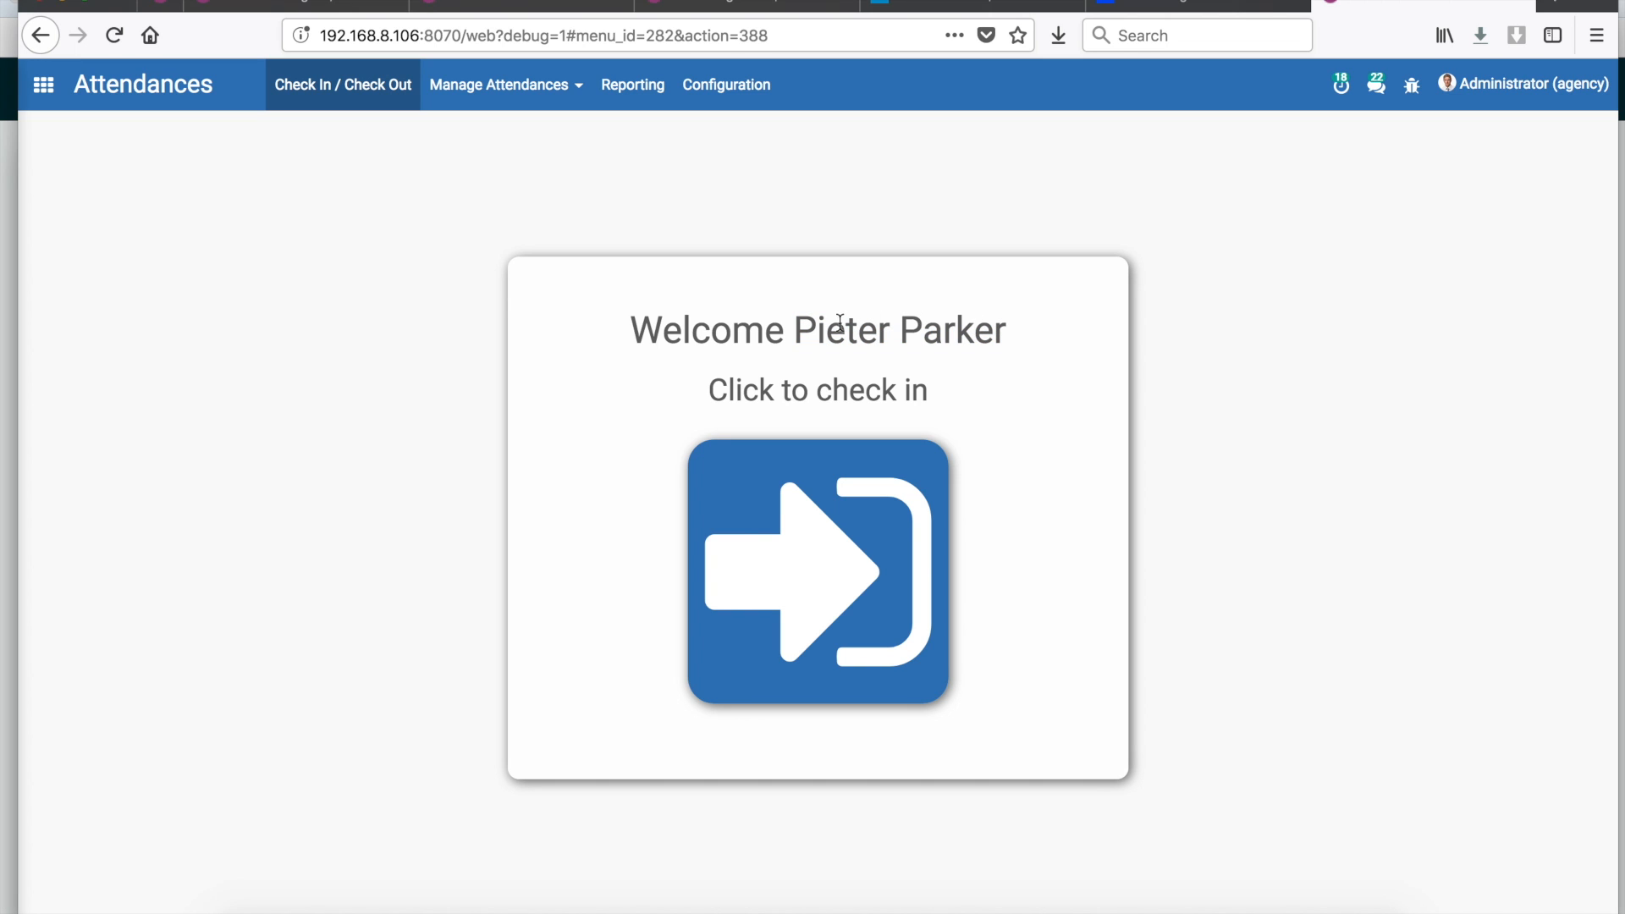
pyautogui.click(806, 519)
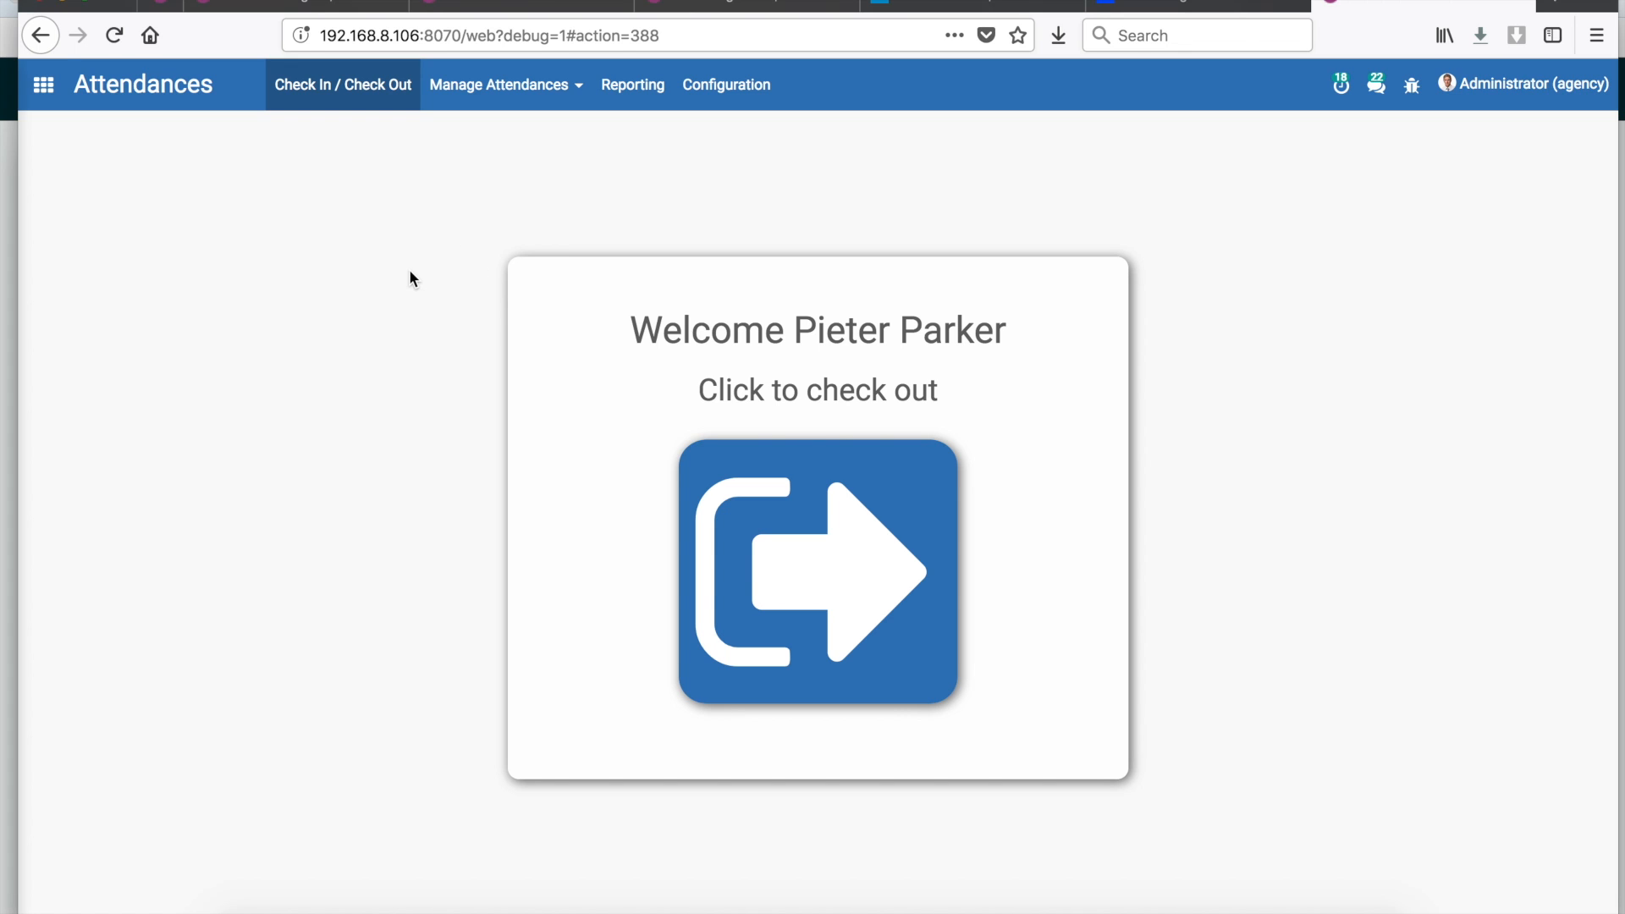
# - Open the list of attendance records and remove its Today filter to list every record
pyautogui.click(470, 103)
pyautogui.click(476, 134)
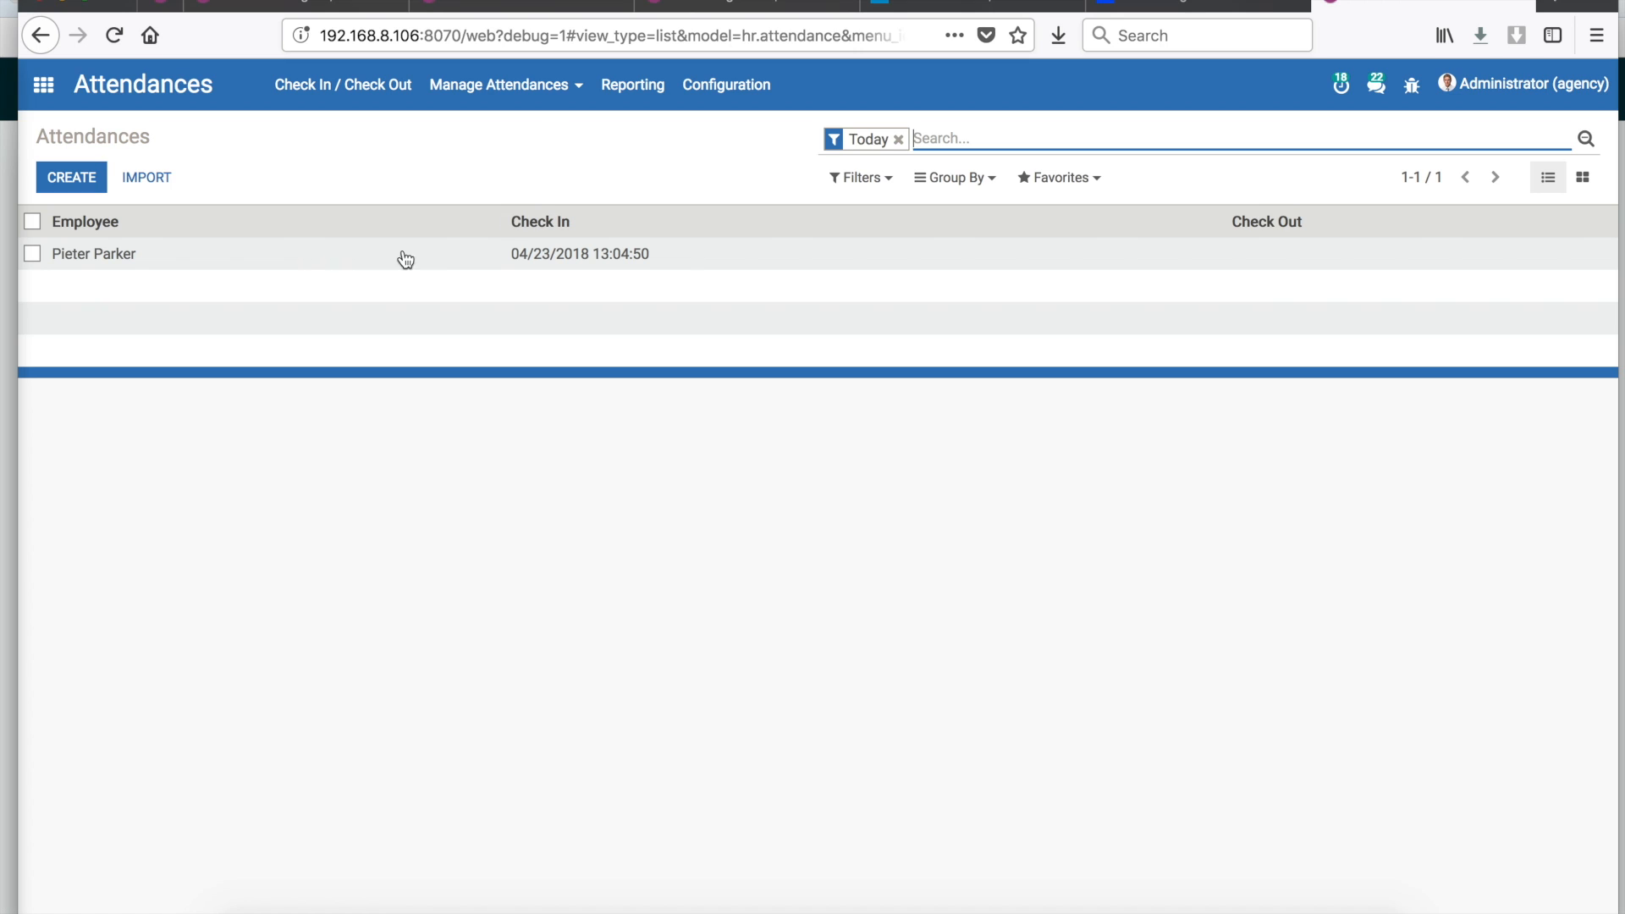
pyautogui.click(524, 106)
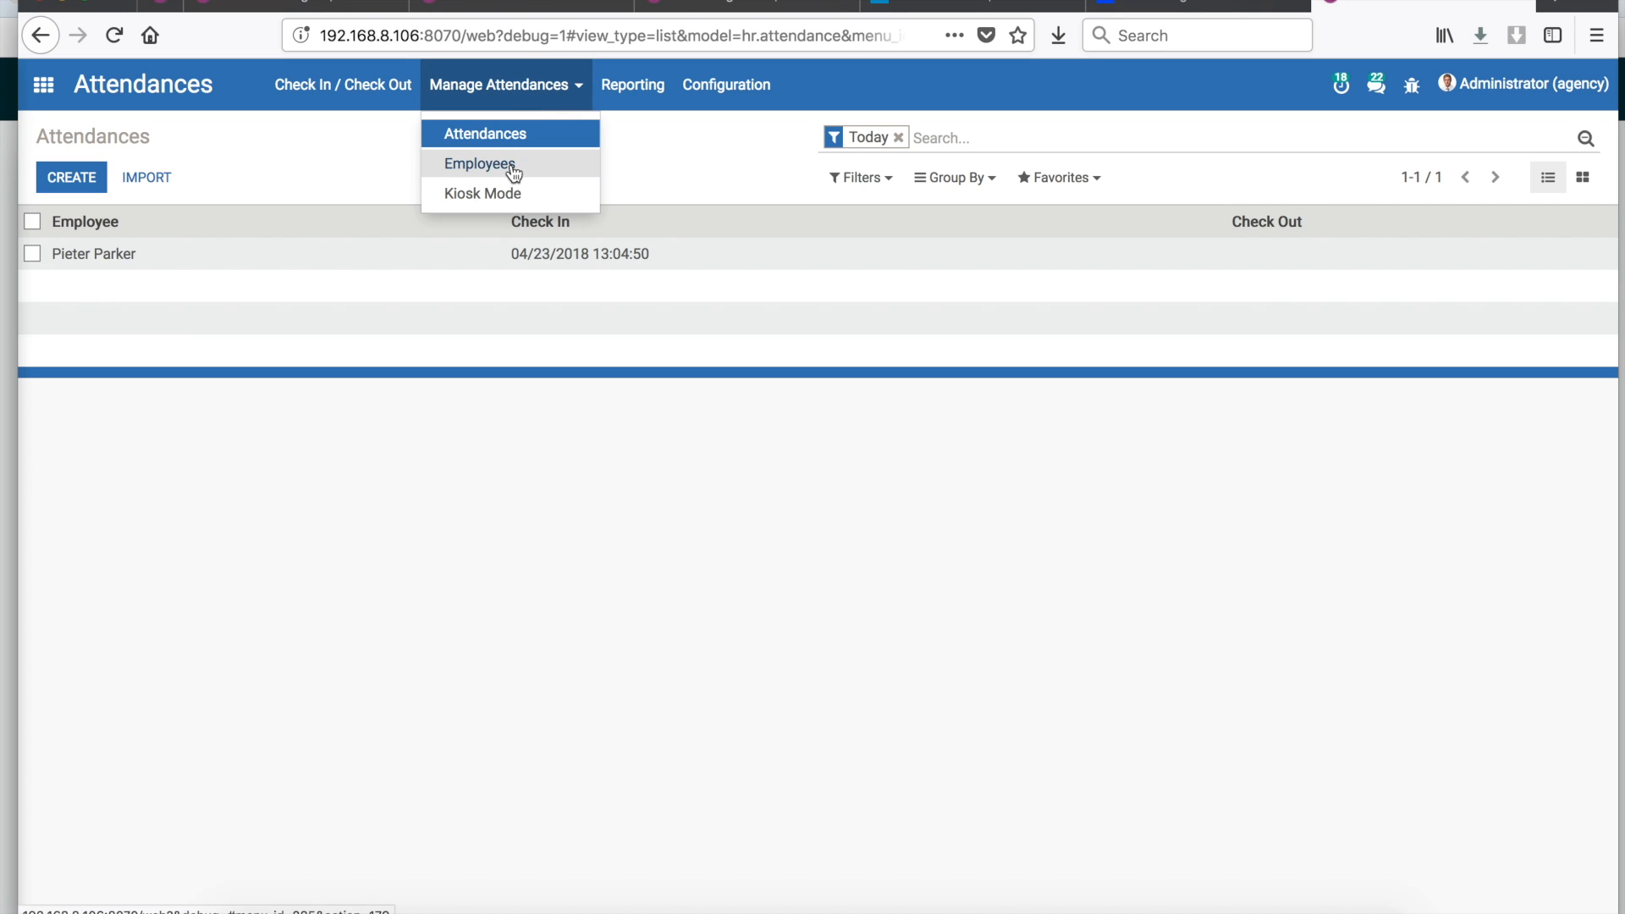
pyautogui.click(697, 171)
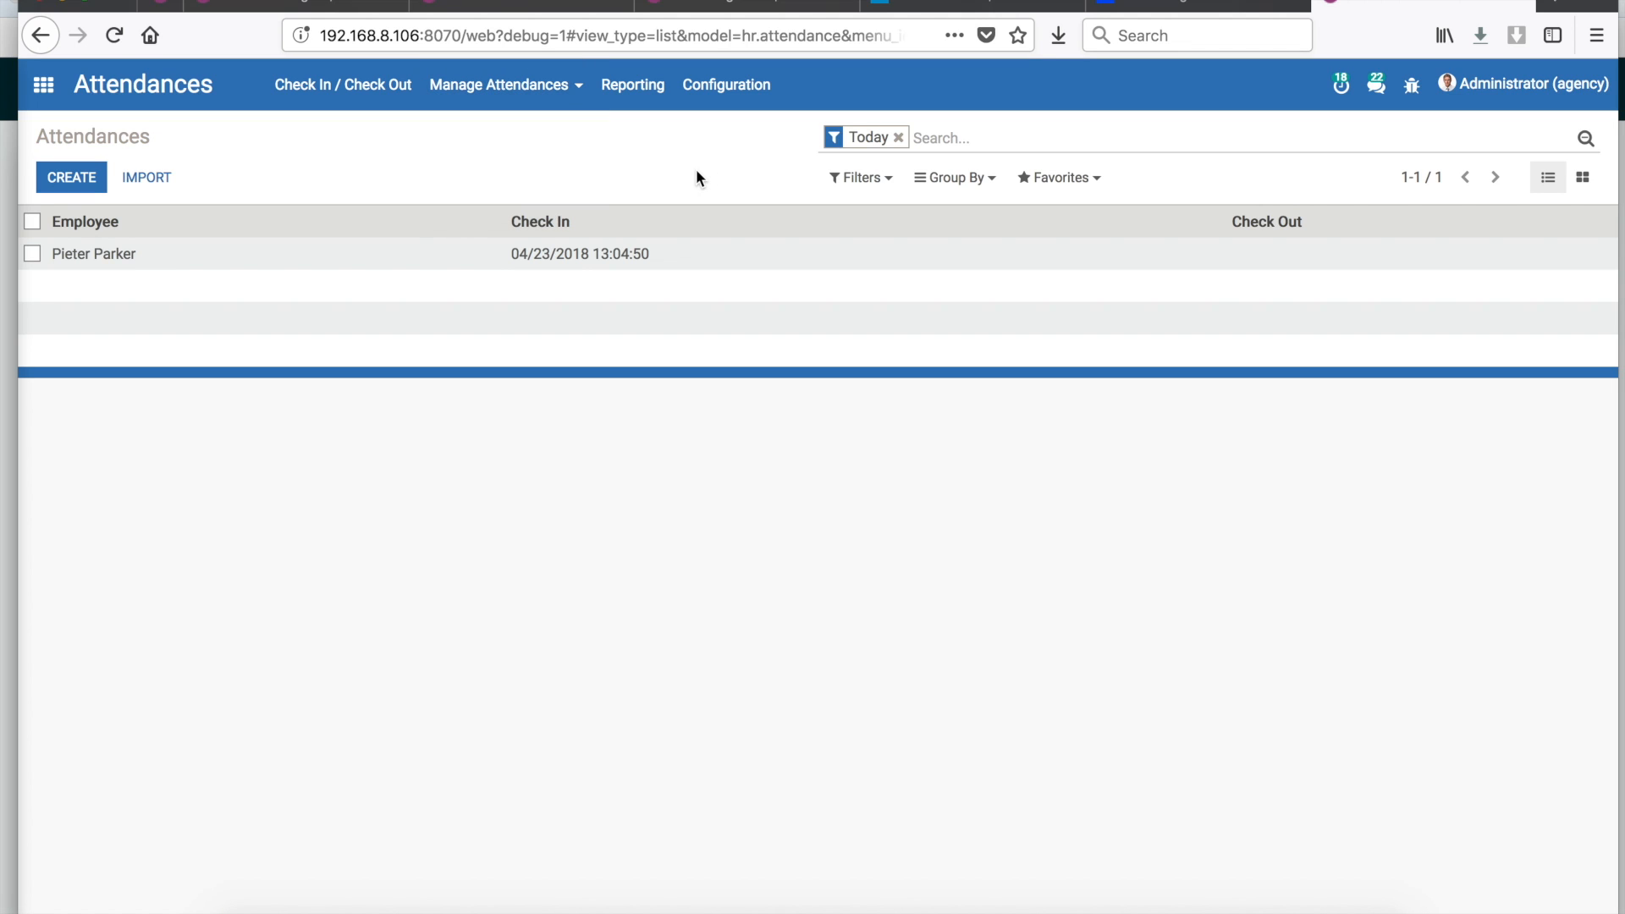
pyautogui.click(899, 138)
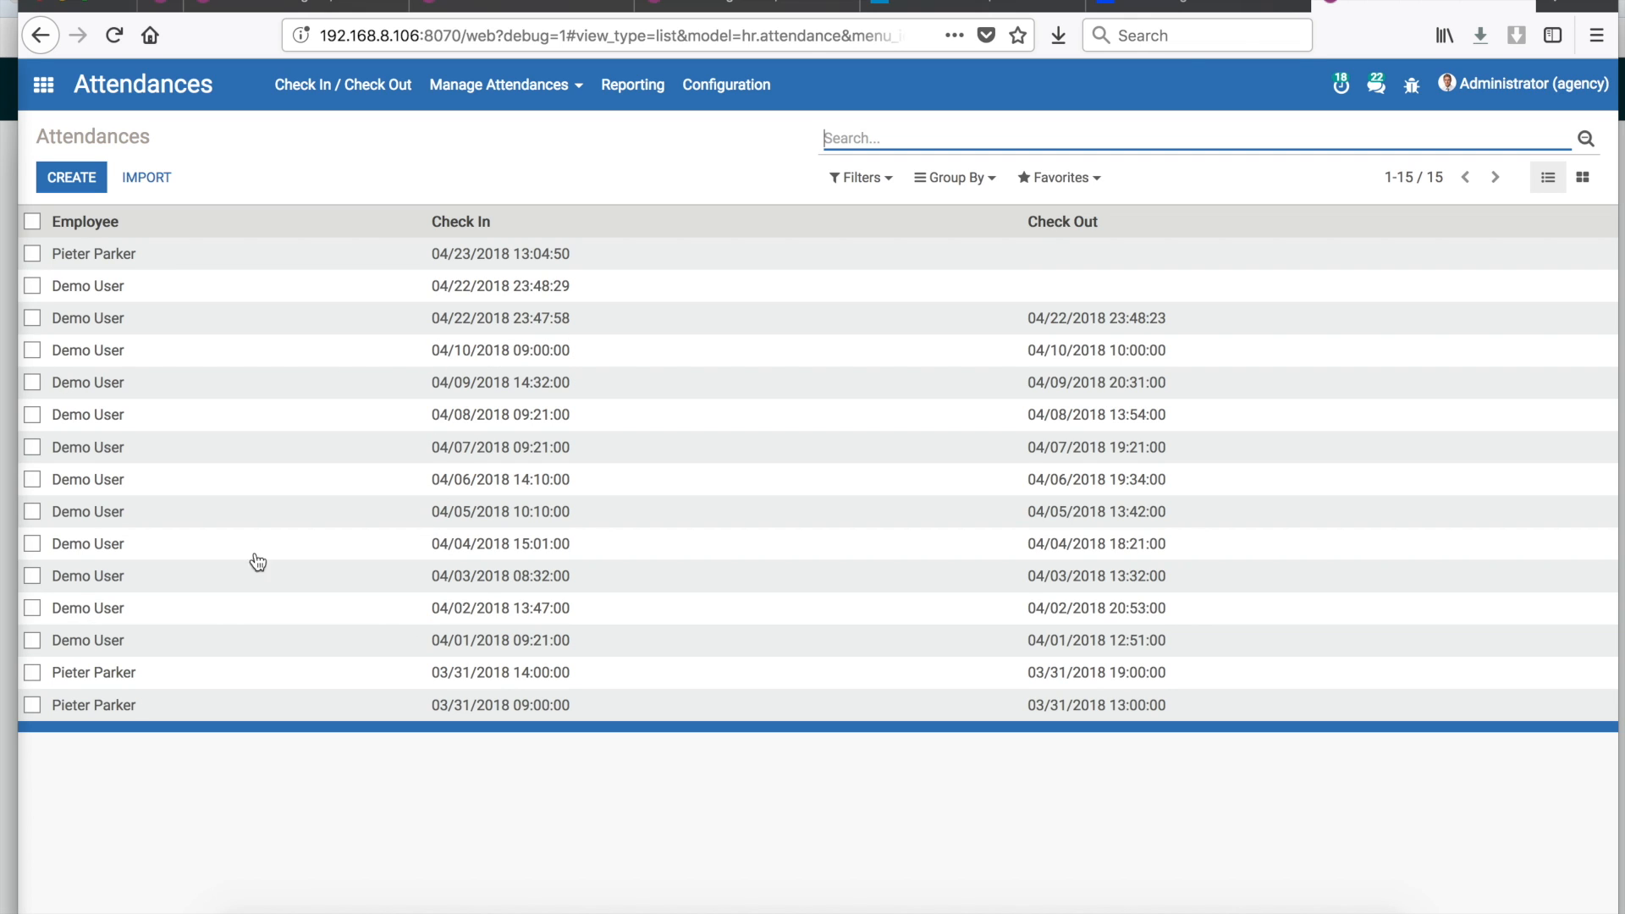
# - Look at the available attendance filters and group the attendance records by Employee
pyautogui.click(858, 178)
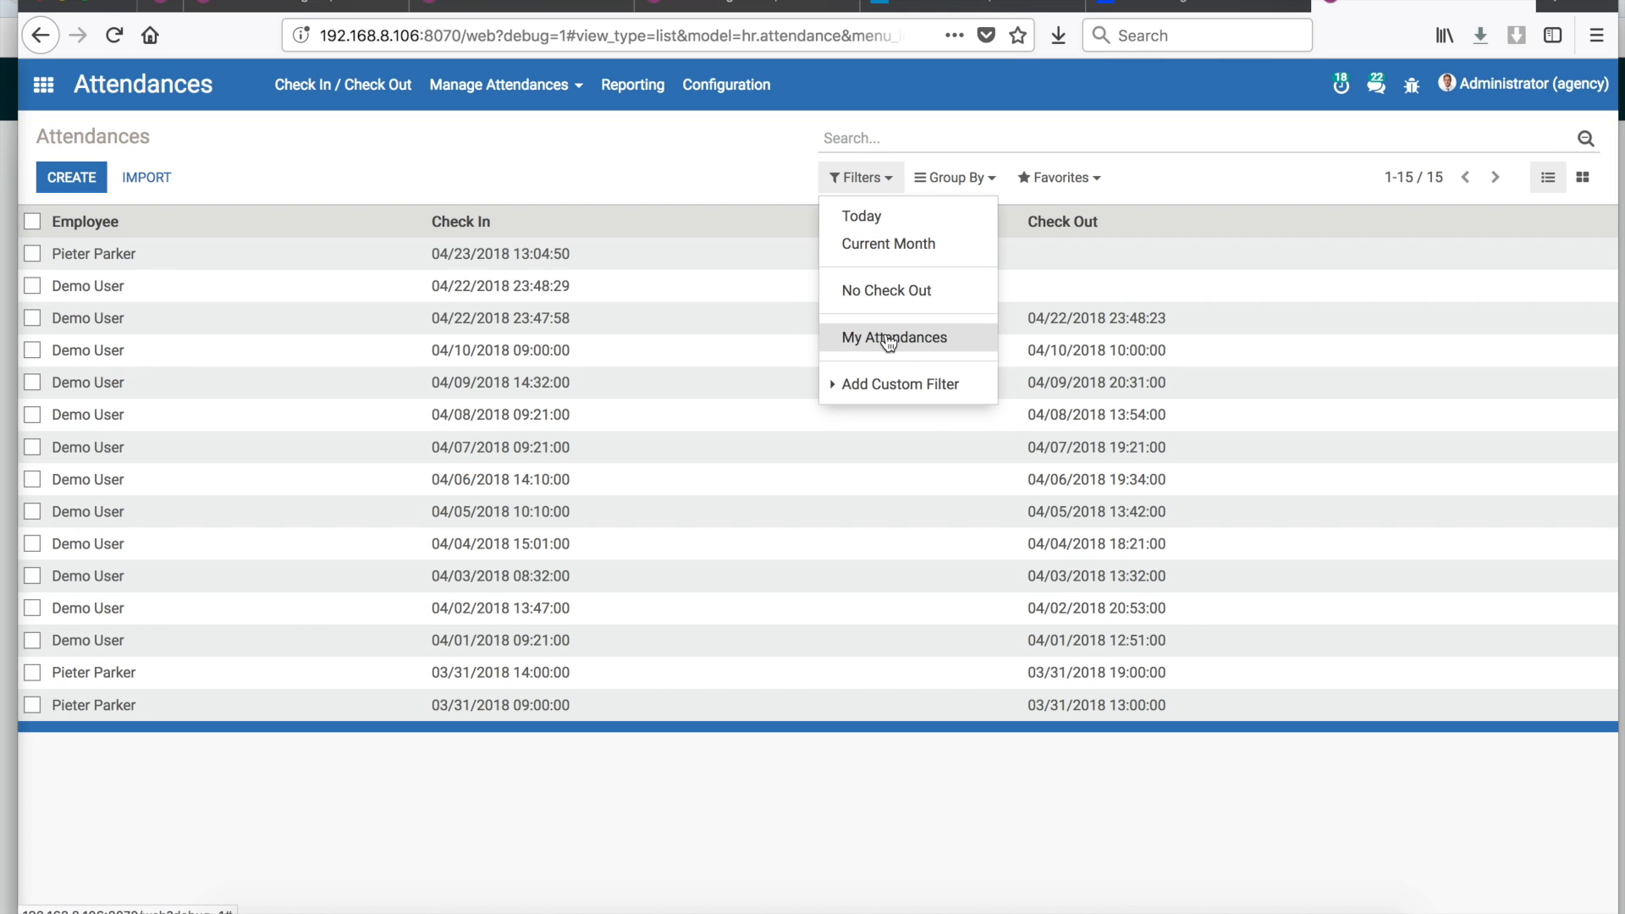
pyautogui.click(973, 176)
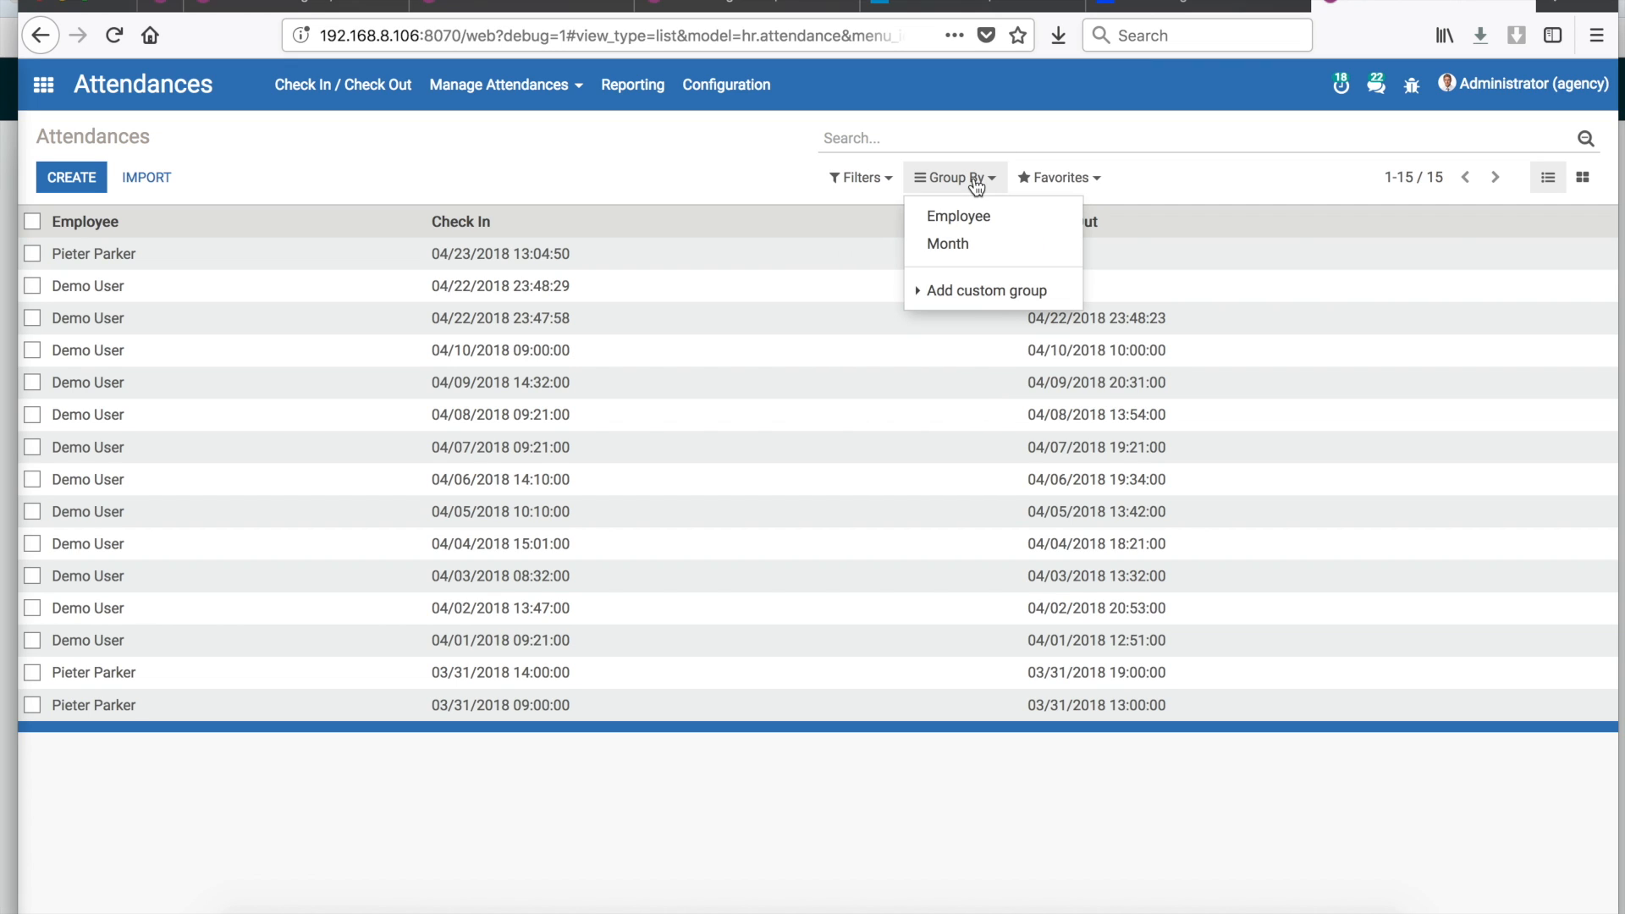
pyautogui.click(977, 217)
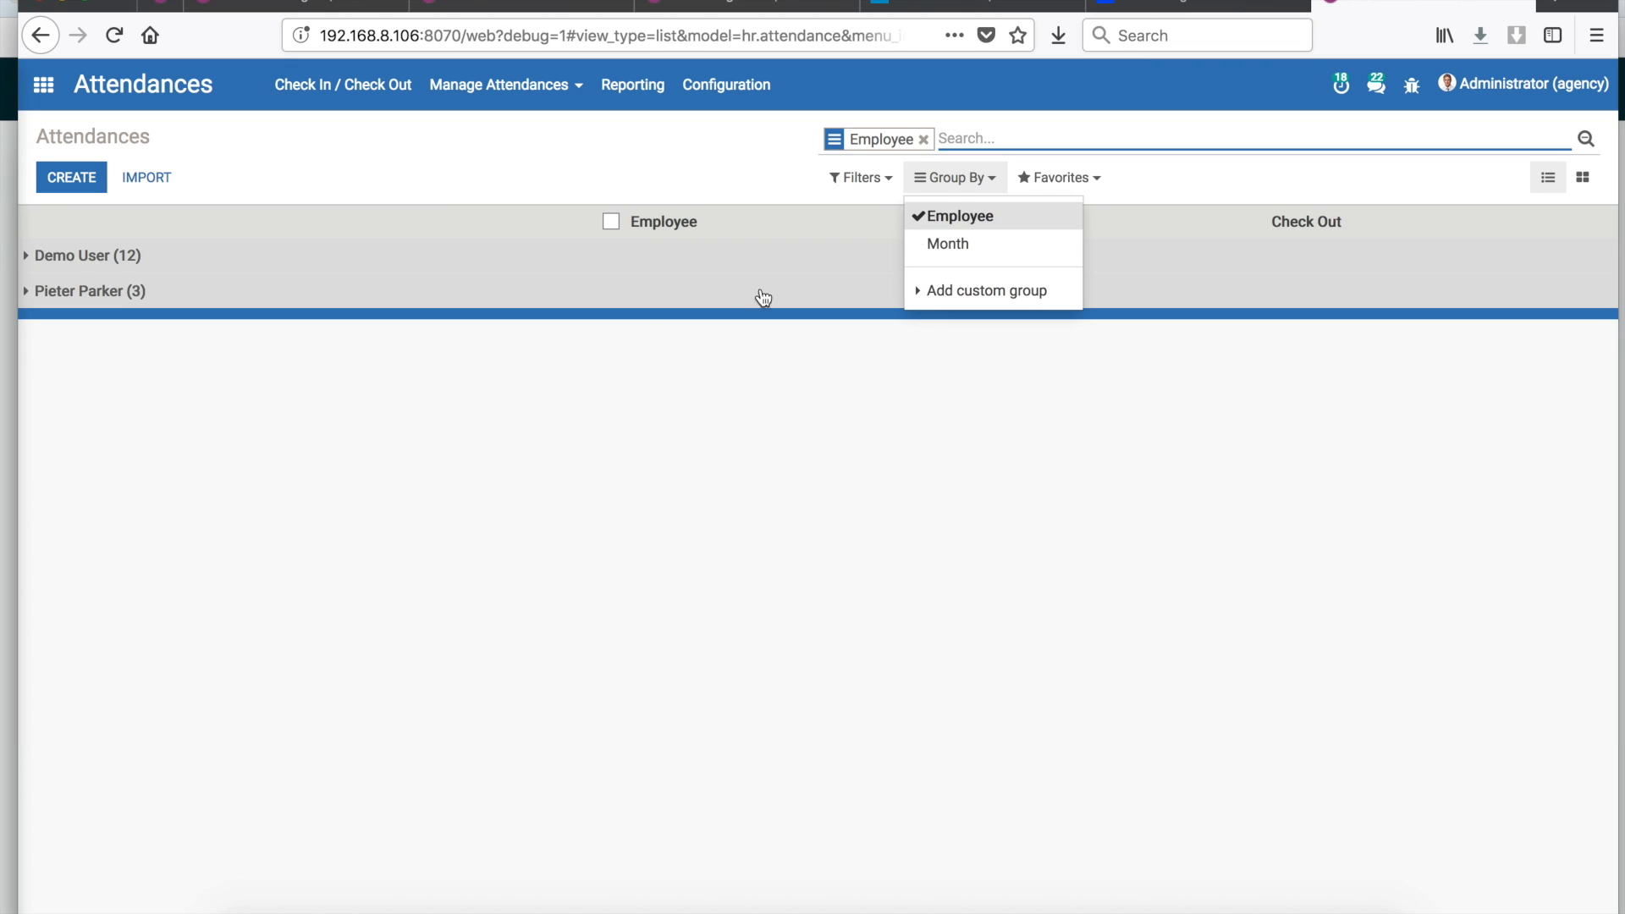
pyautogui.click(619, 378)
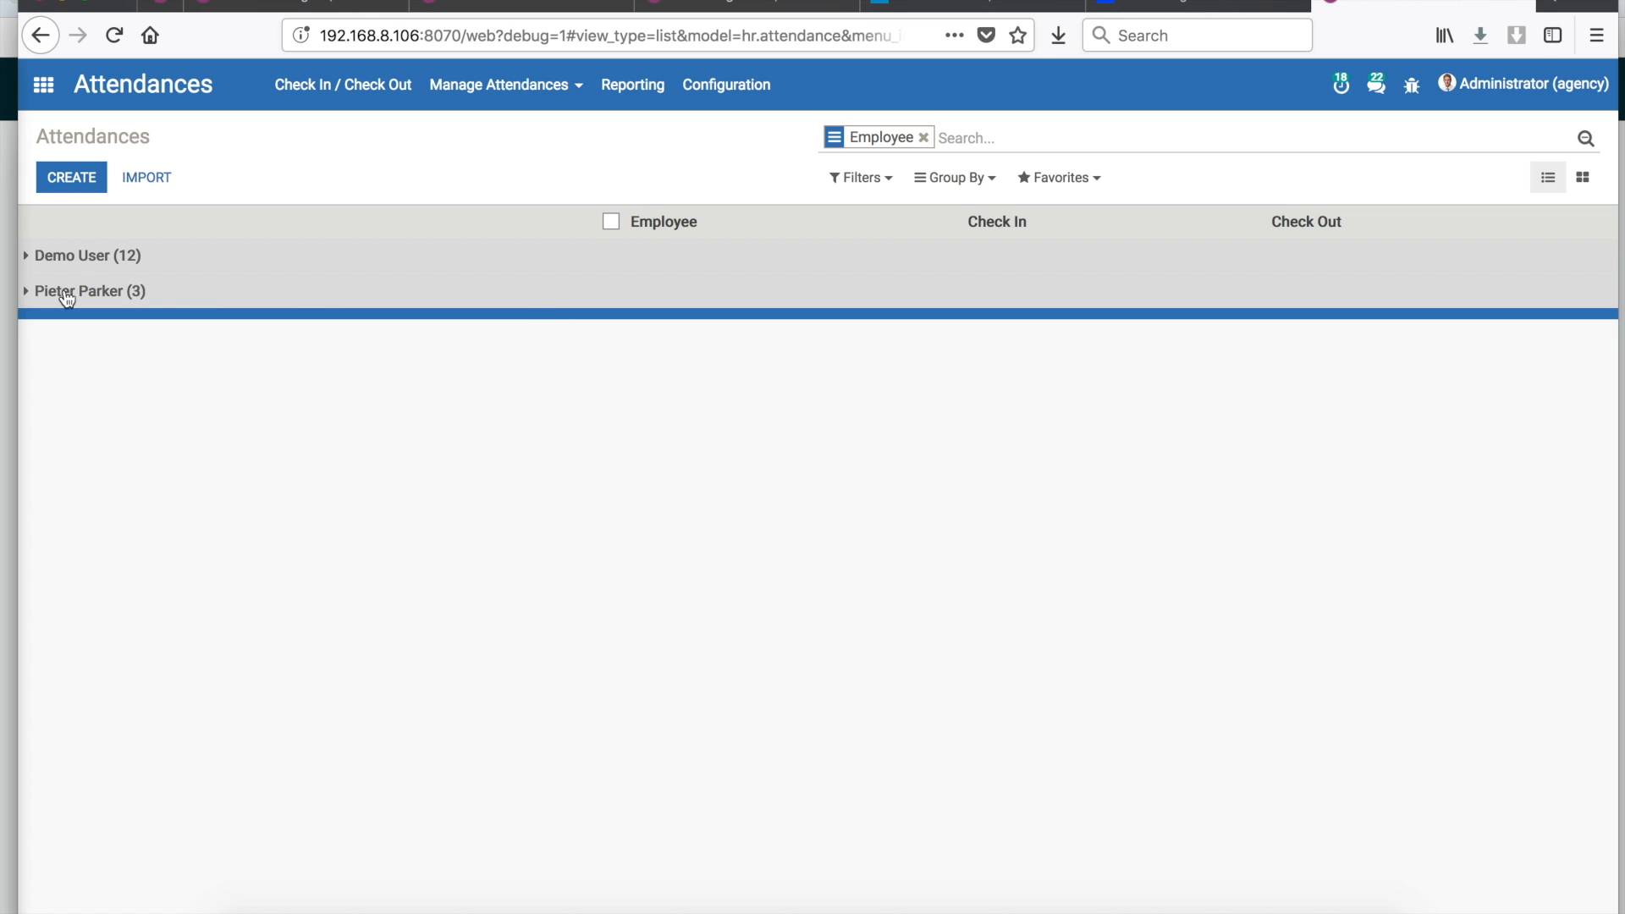
# - Examine the check-in and check-out times in each employee's group, collapse the groups and remove the Employee grouping
pyautogui.click(33, 294)
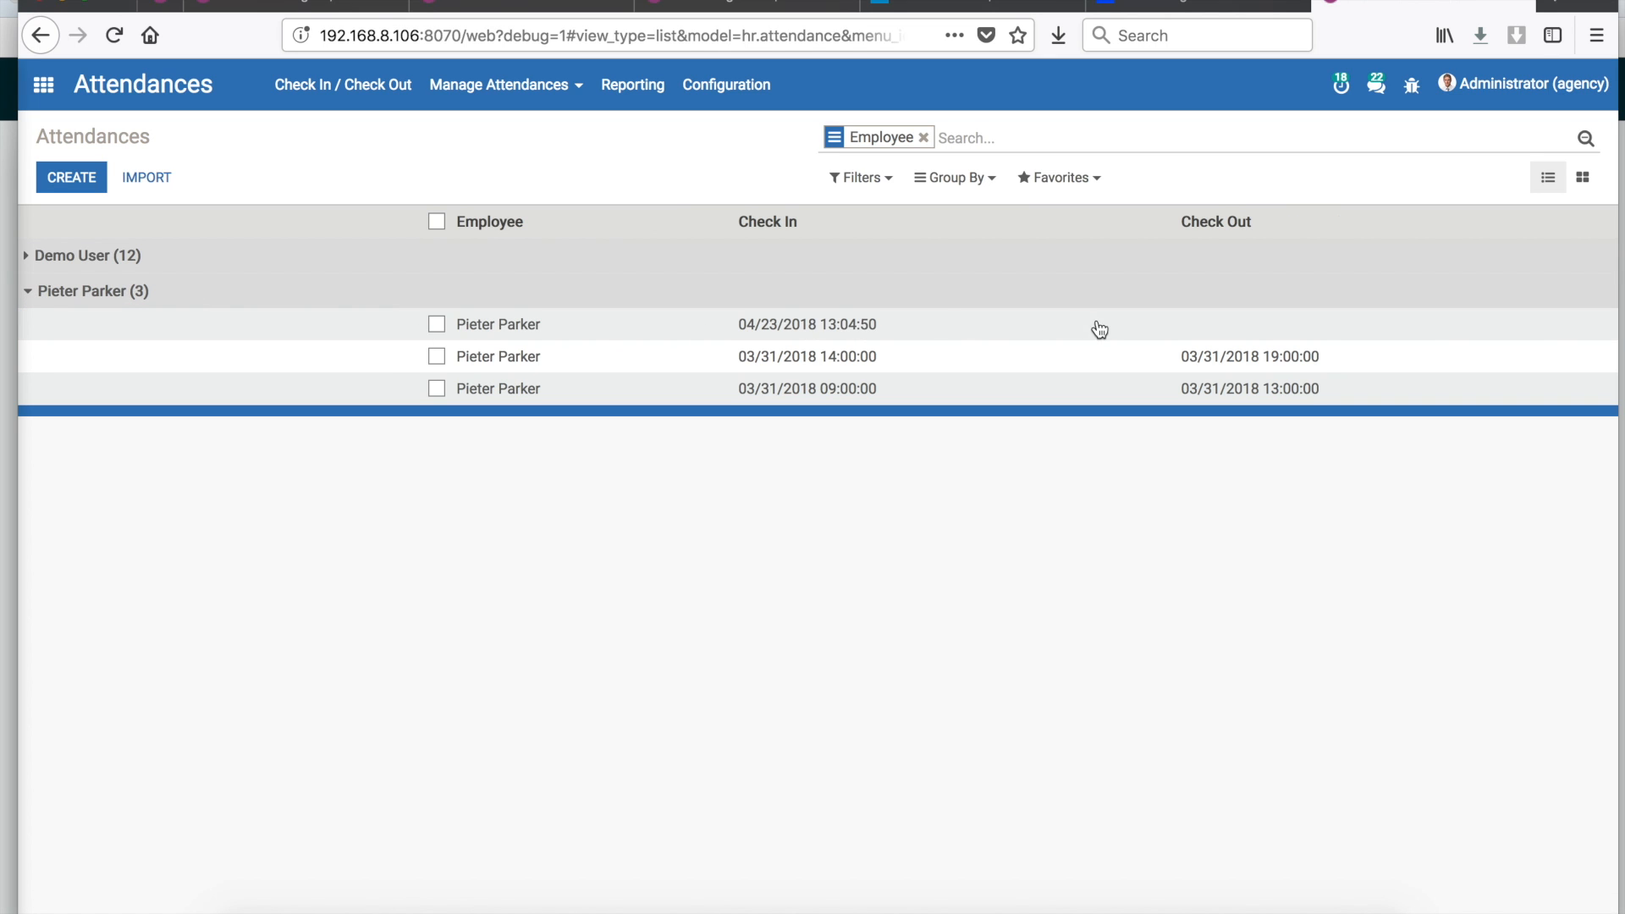
pyautogui.click(27, 293)
pyautogui.click(36, 259)
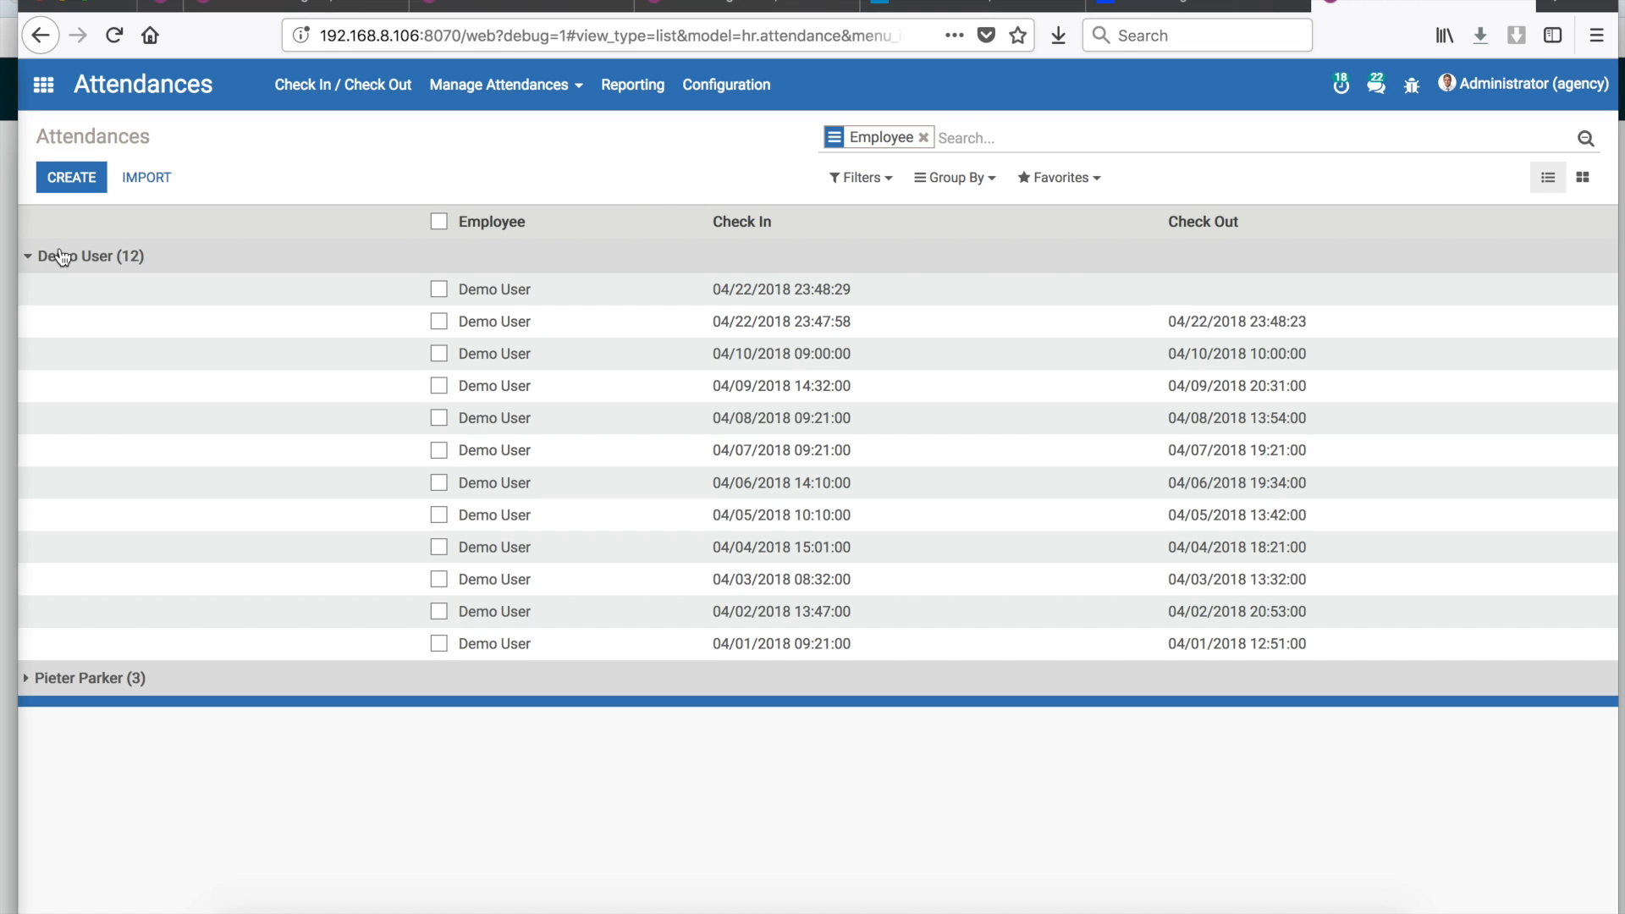
pyautogui.click(34, 256)
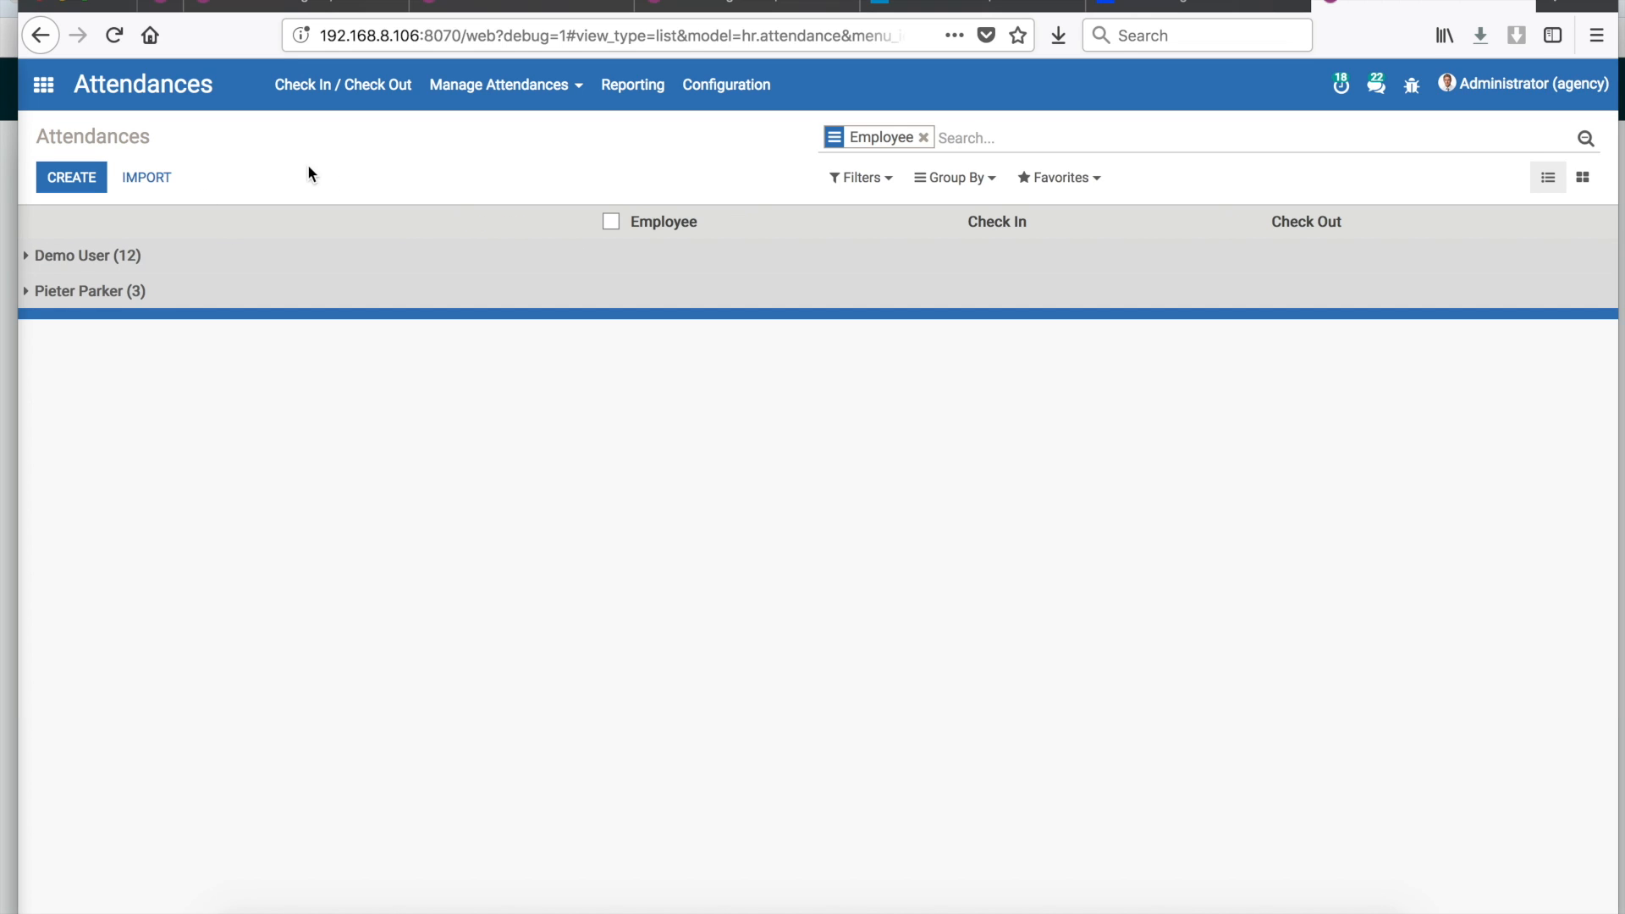
pyautogui.click(923, 137)
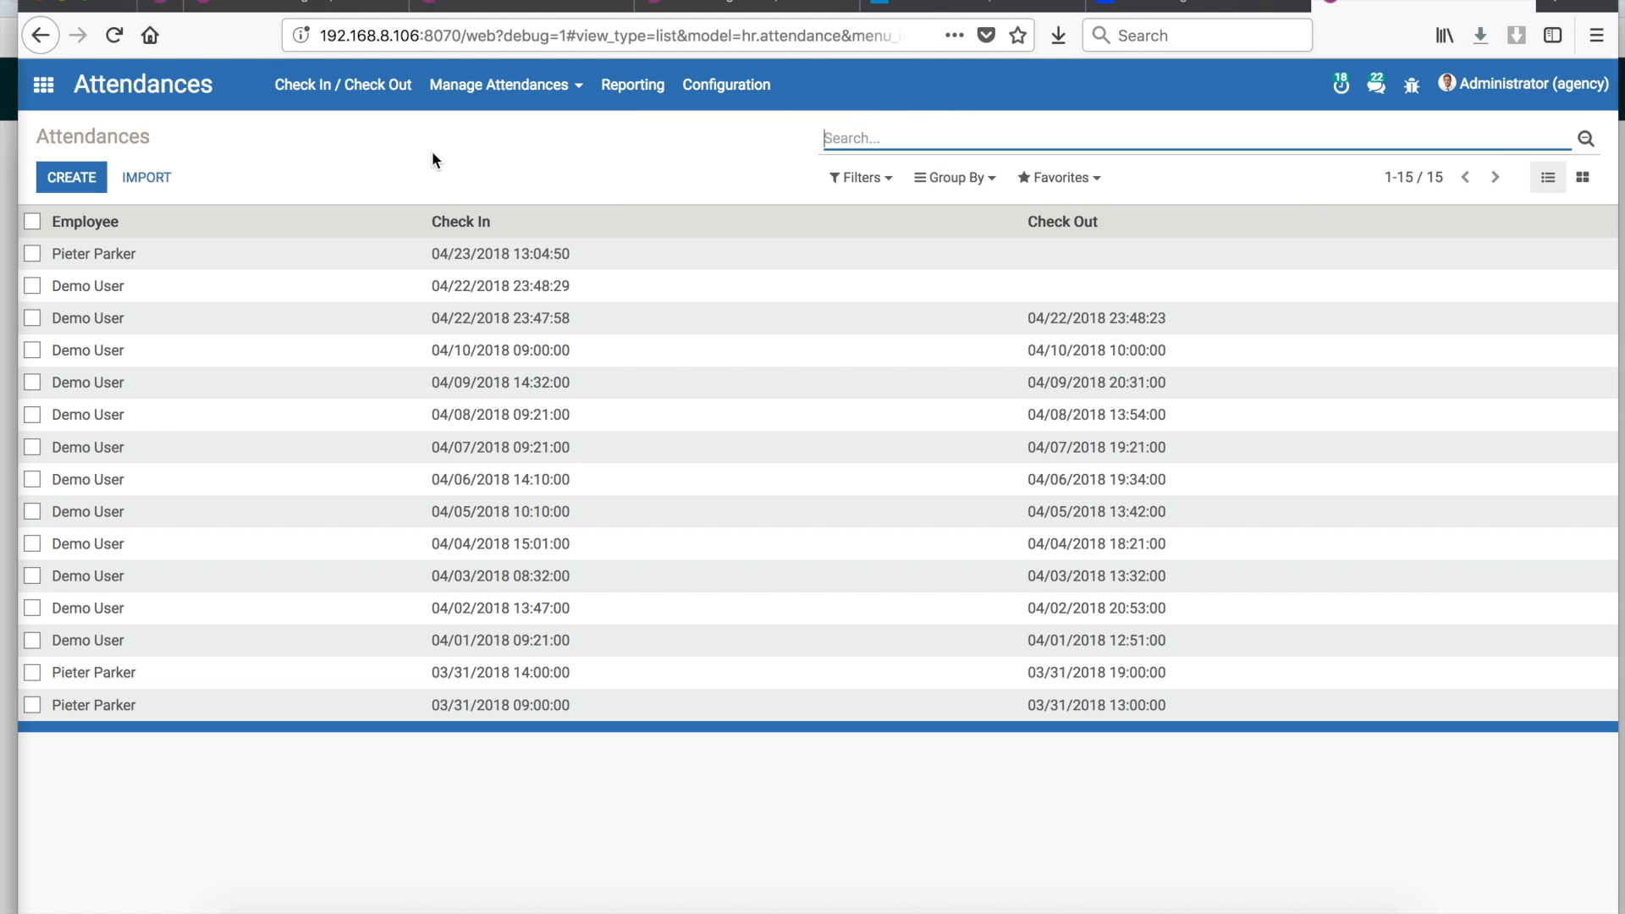
# - View the Timesheets app's My Timesheets page and return to the app overview
pyautogui.click(44, 83)
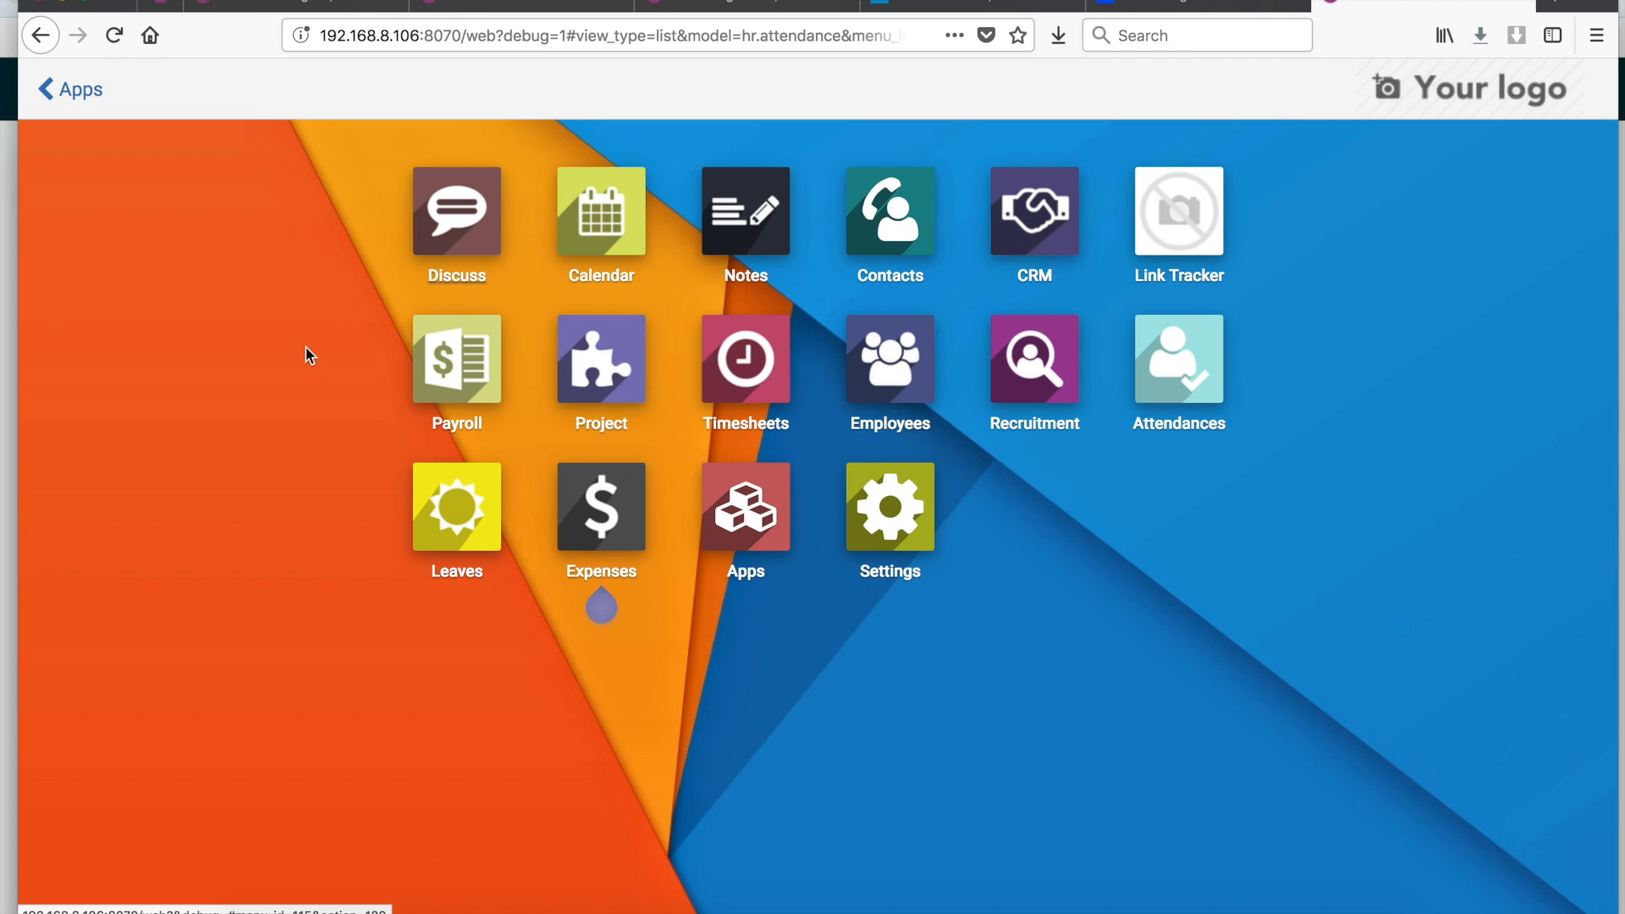
pyautogui.click(759, 374)
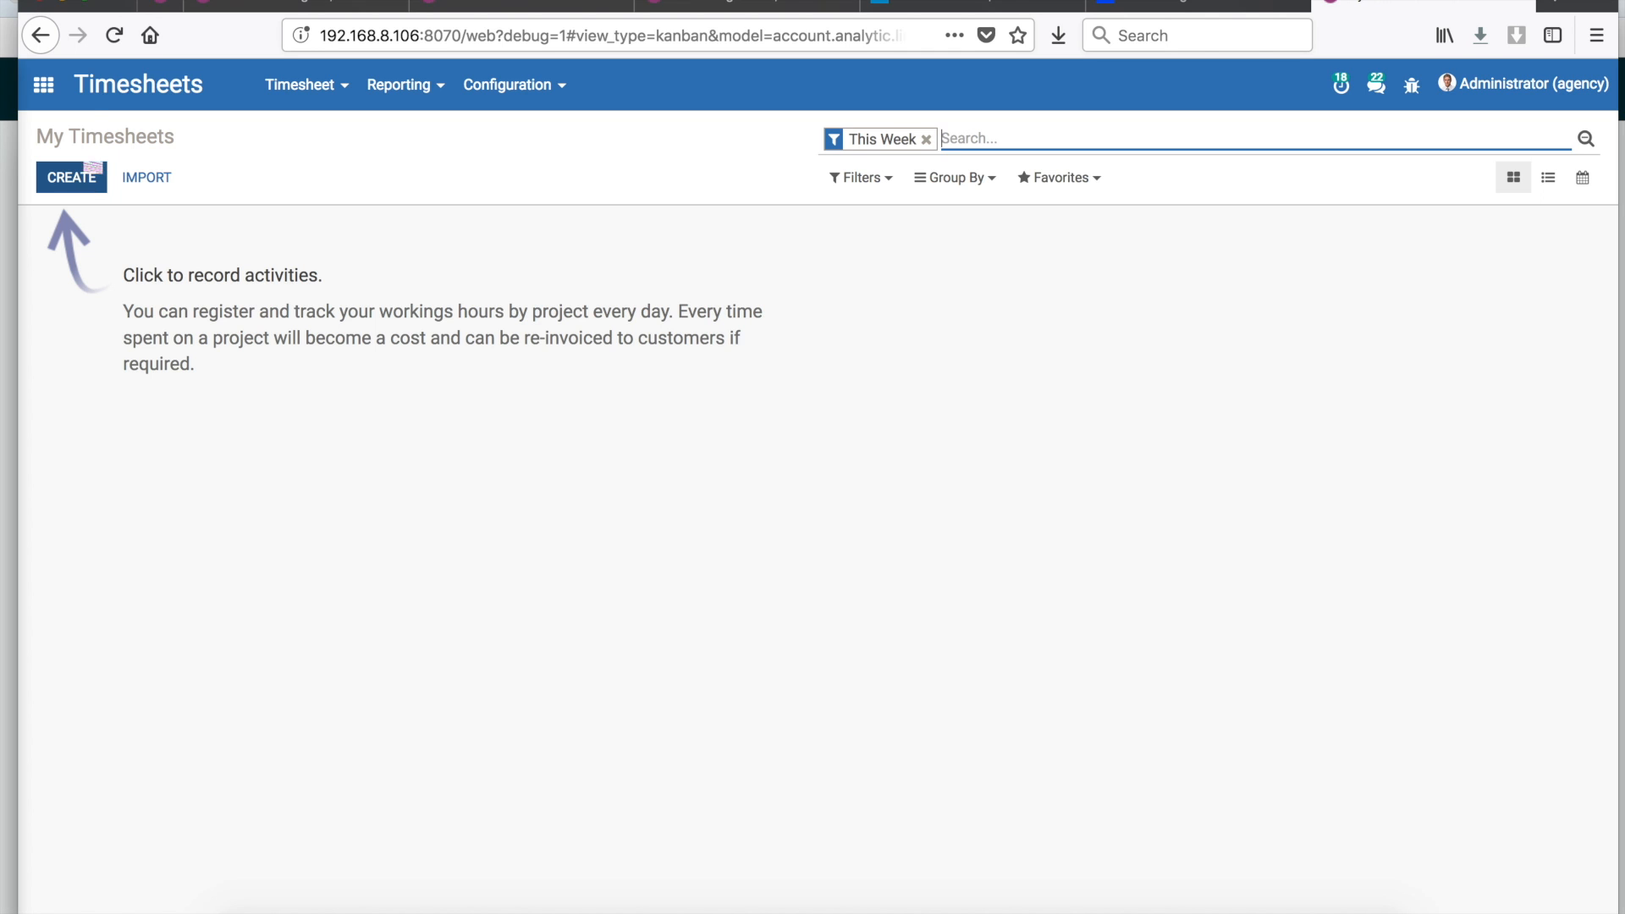
pyautogui.click(49, 97)
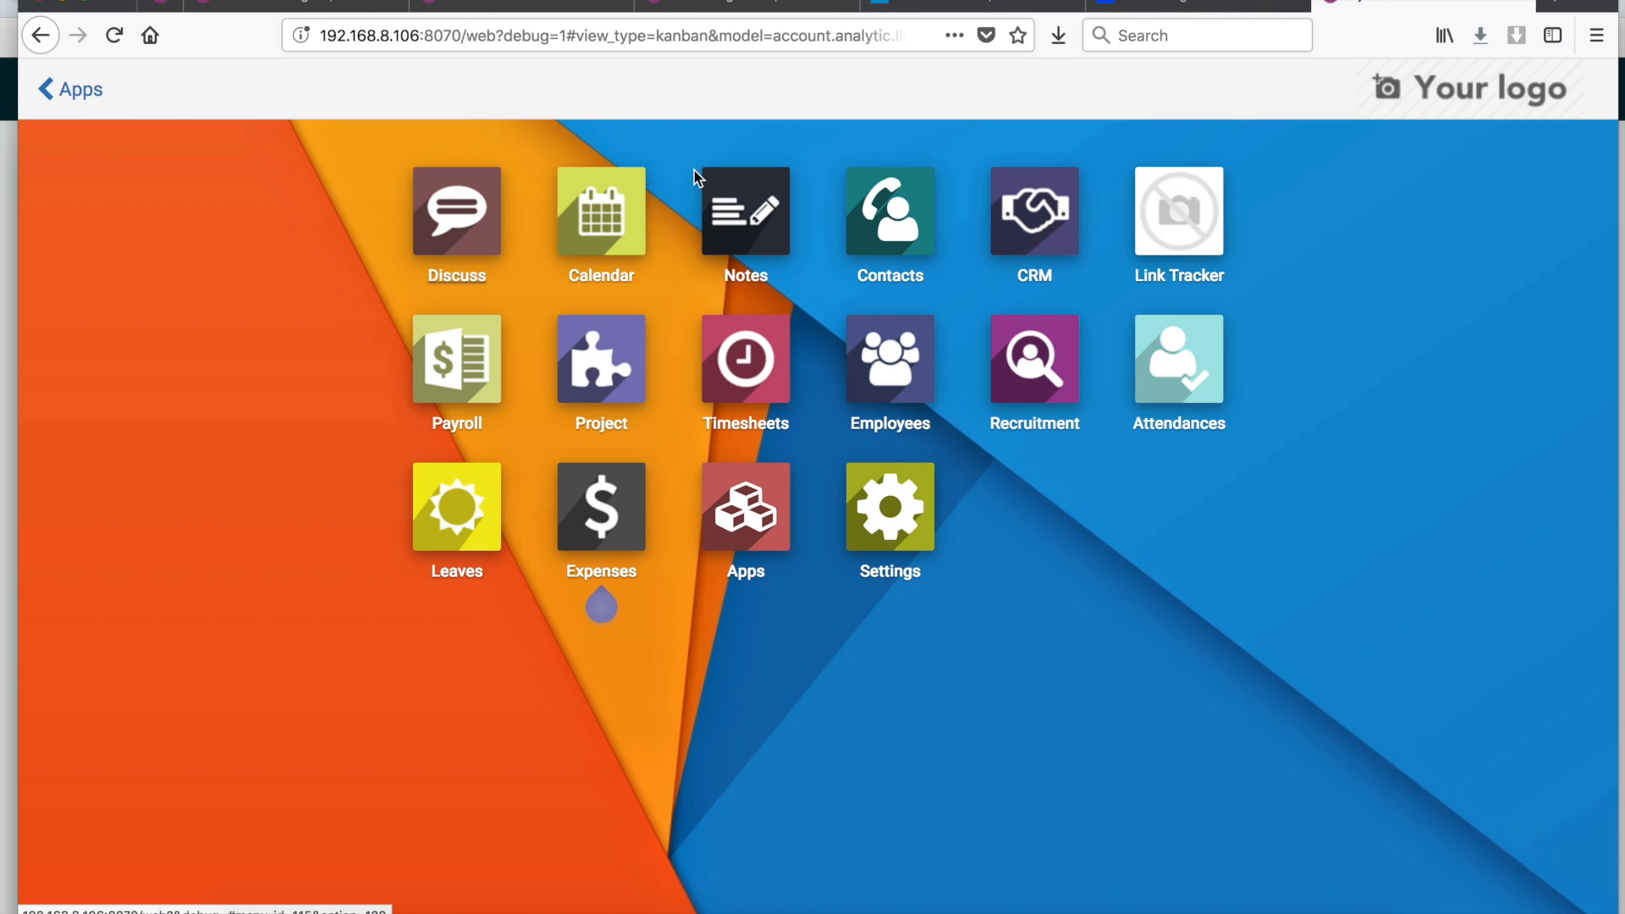
# - Create a timesheet entry with the description "Recording Timesheet Screencast" for the E-Learning Integration project
pyautogui.click(99, 94)
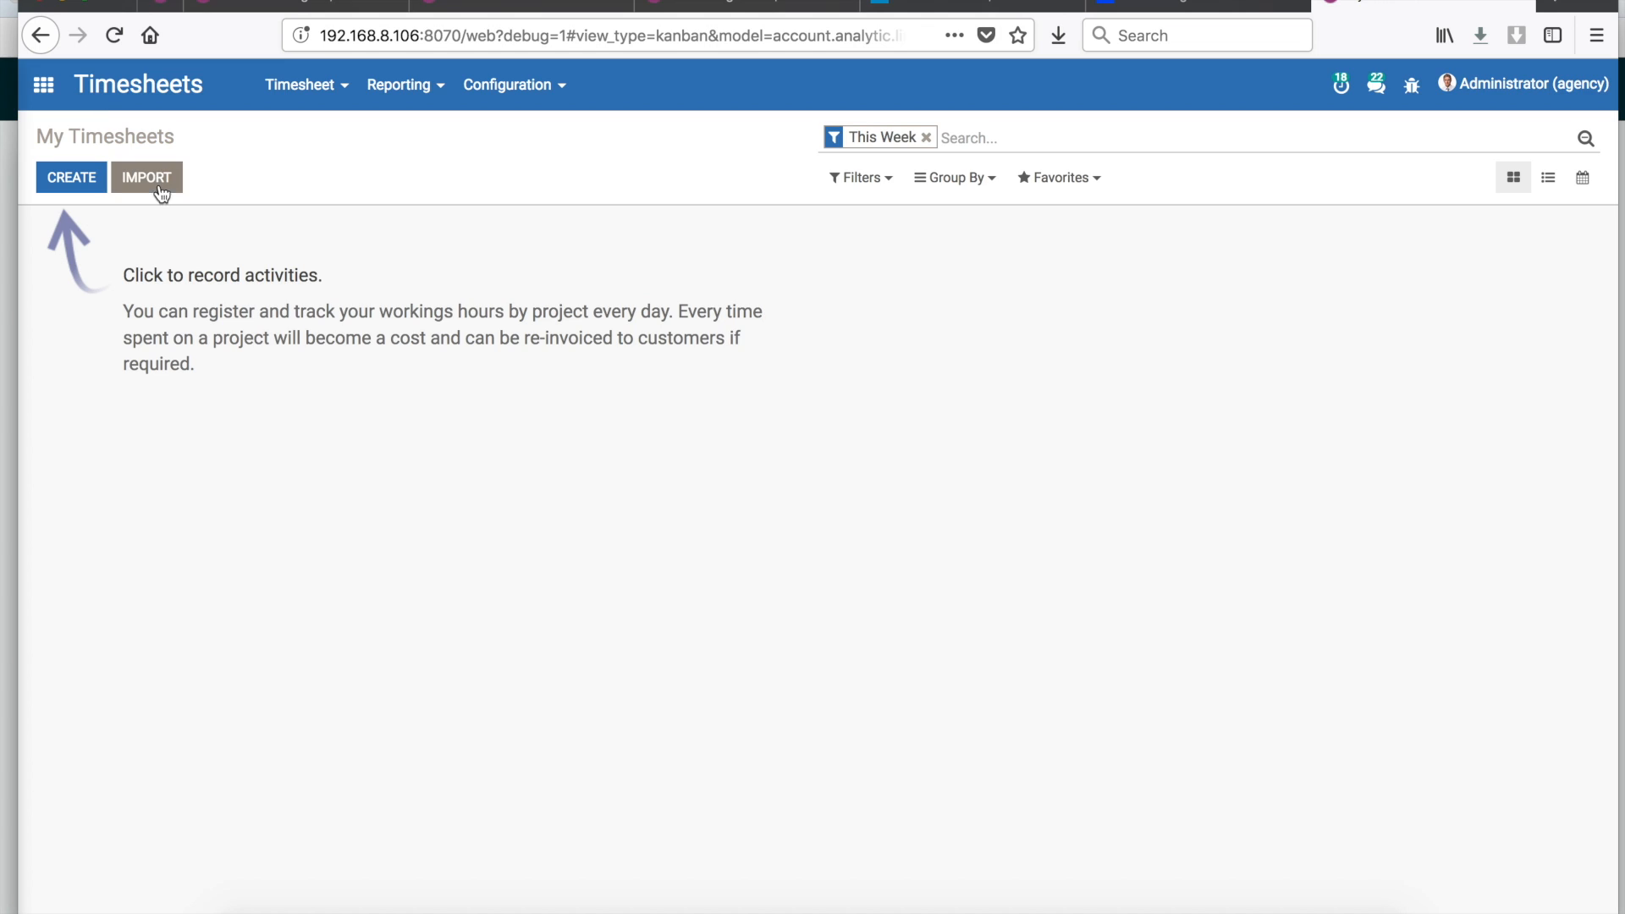
pyautogui.click(90, 181)
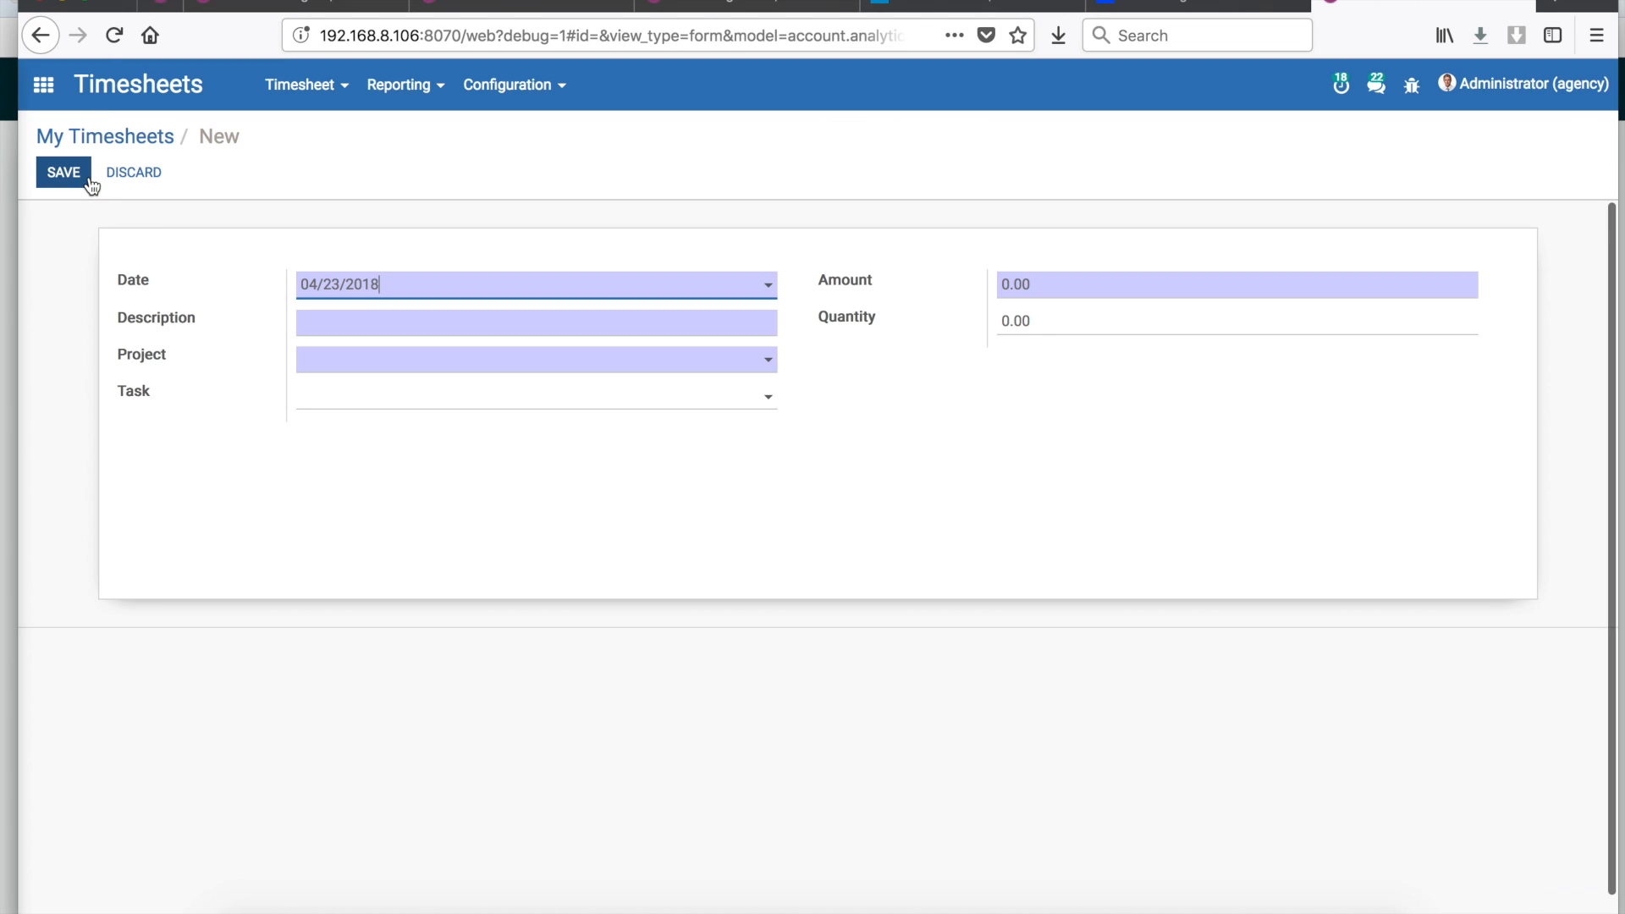
pyautogui.click(465, 323)
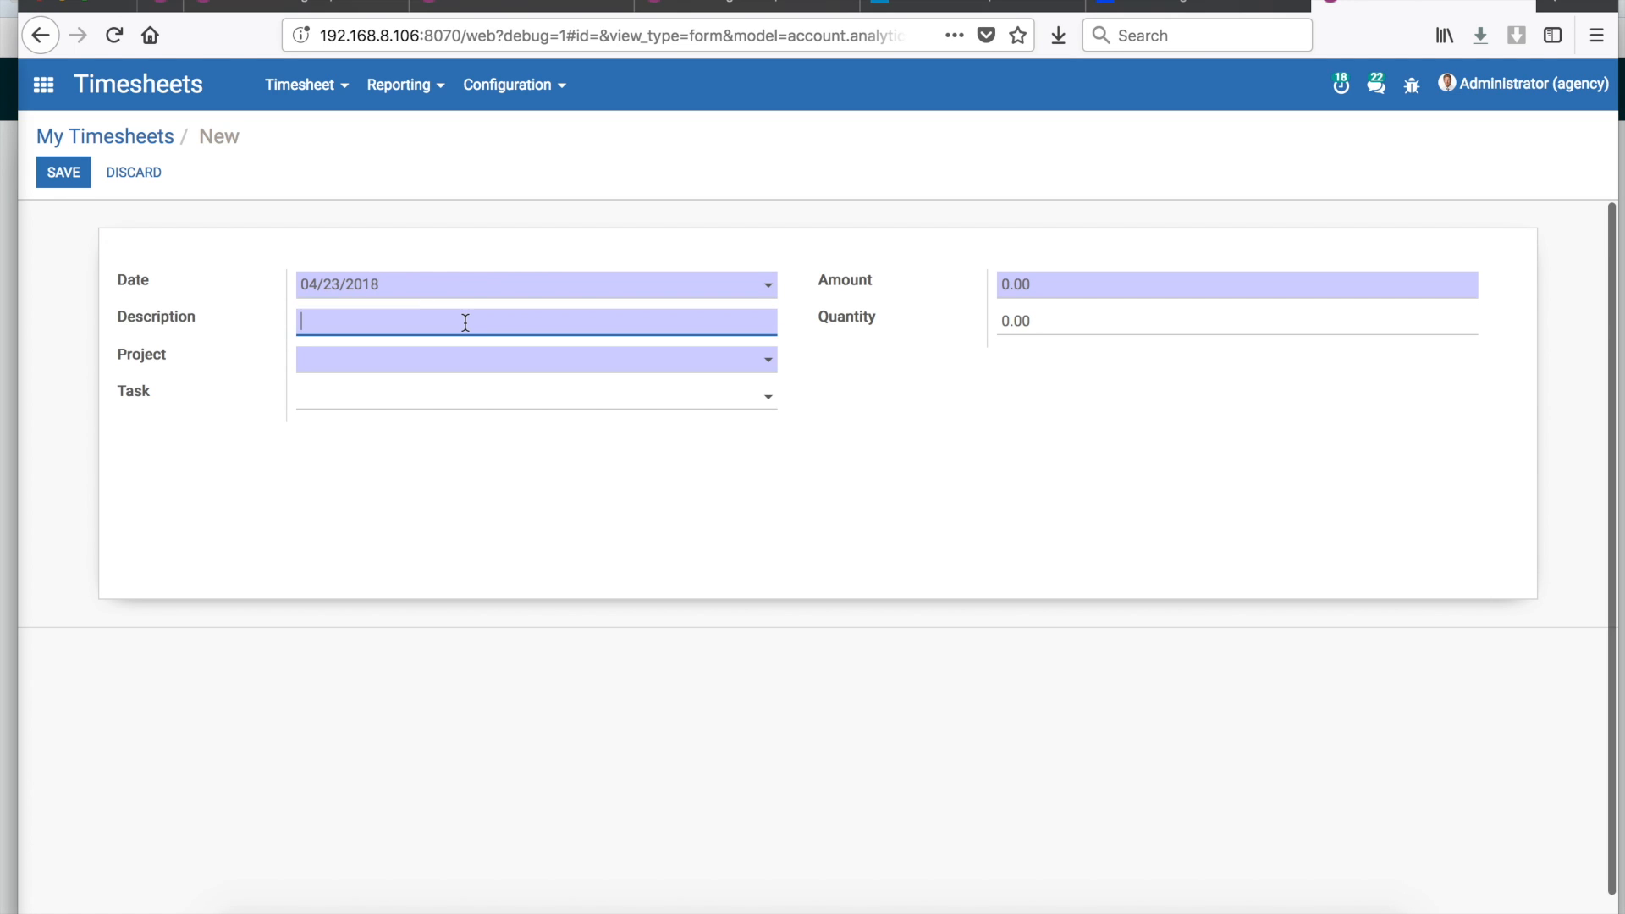
pyautogui.write('Recor')
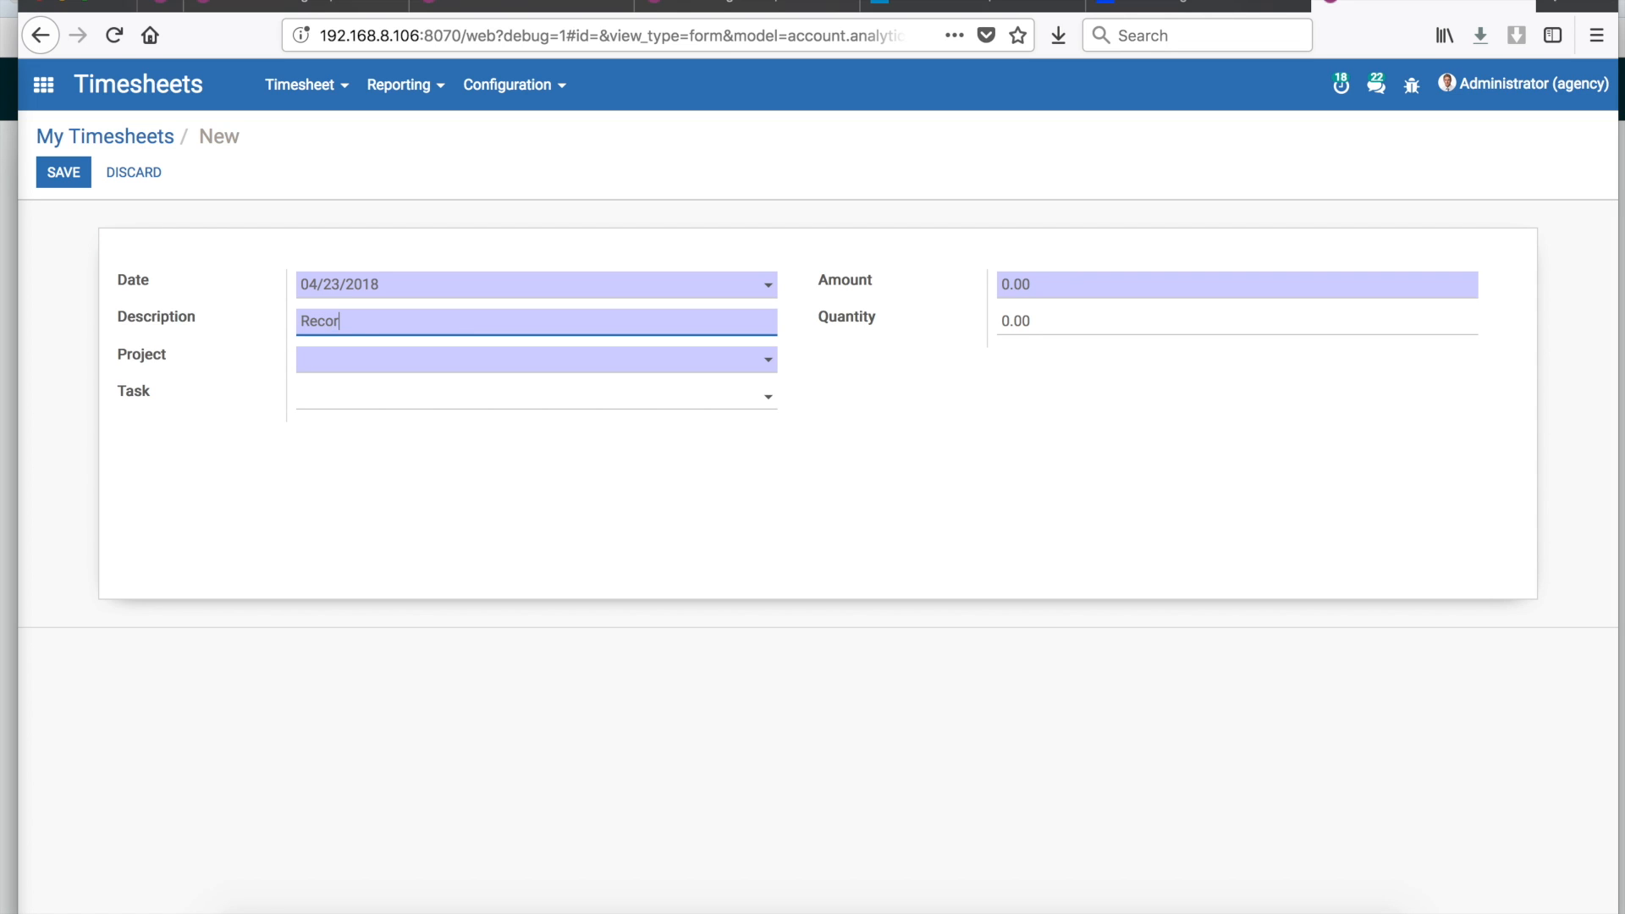
pyautogui.write('ding Timesheet Screencast')
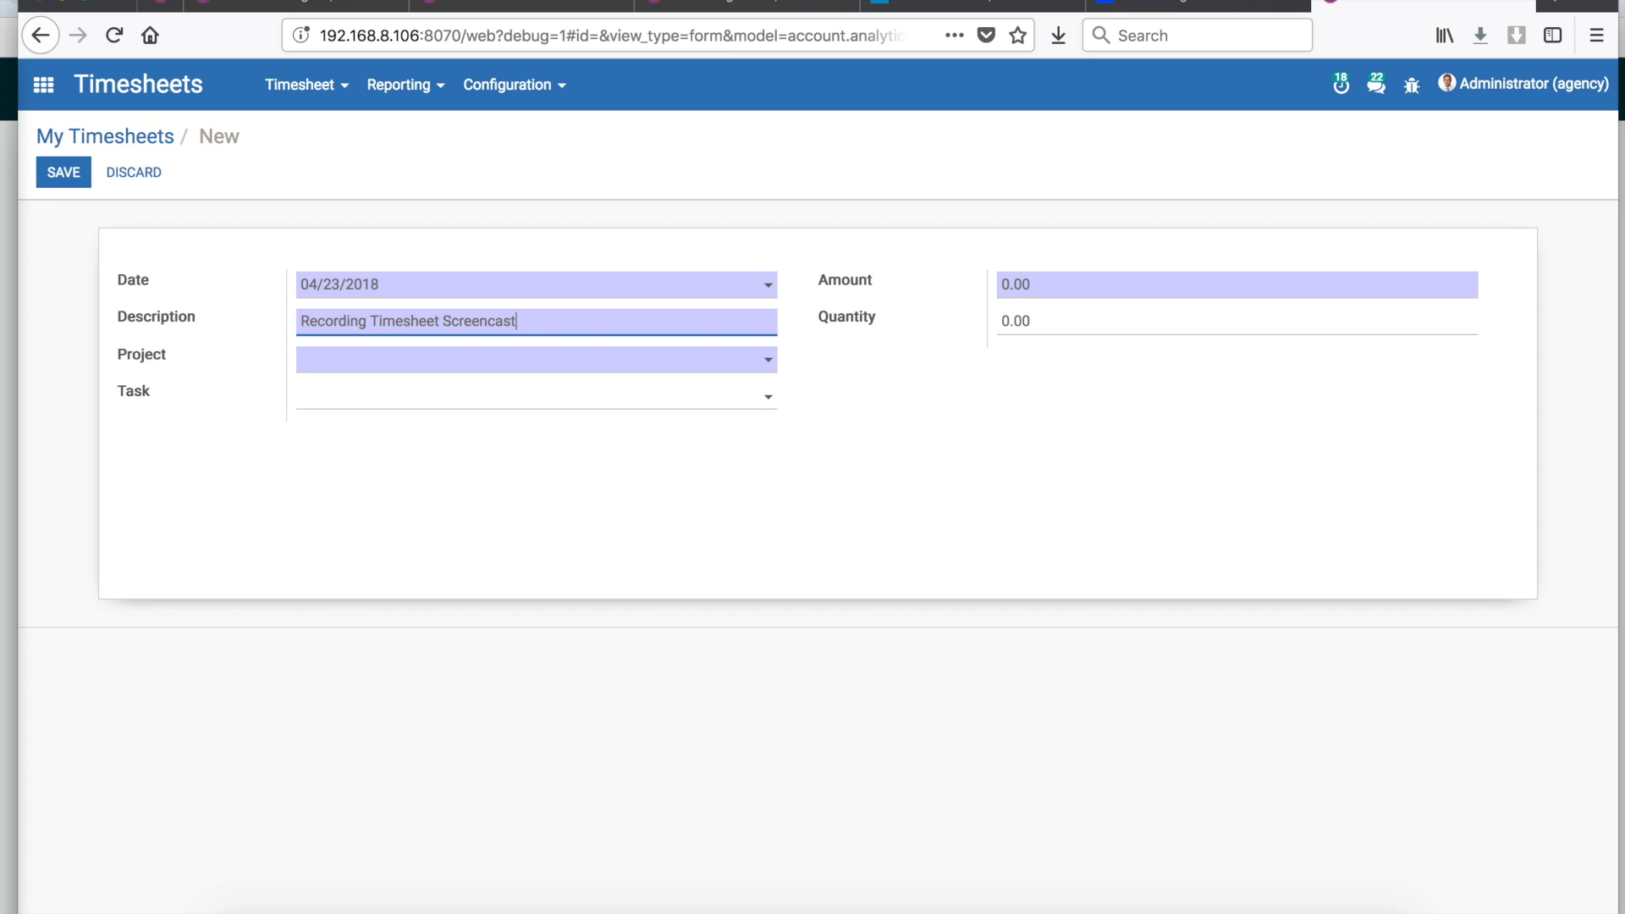
pyautogui.click(468, 359)
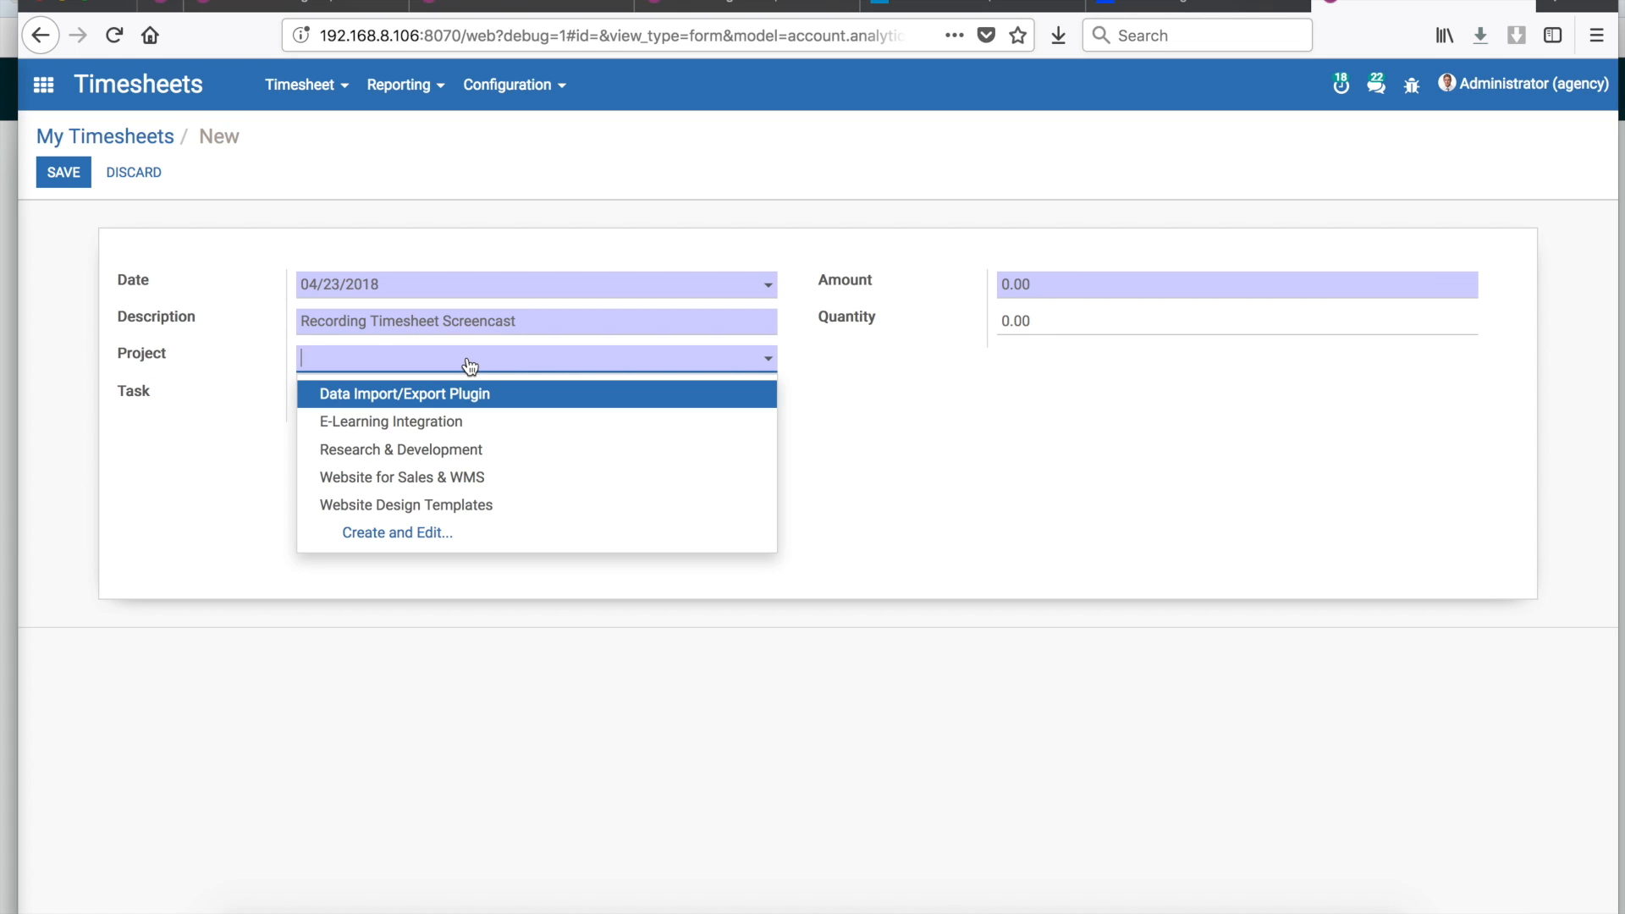
pyautogui.click(465, 428)
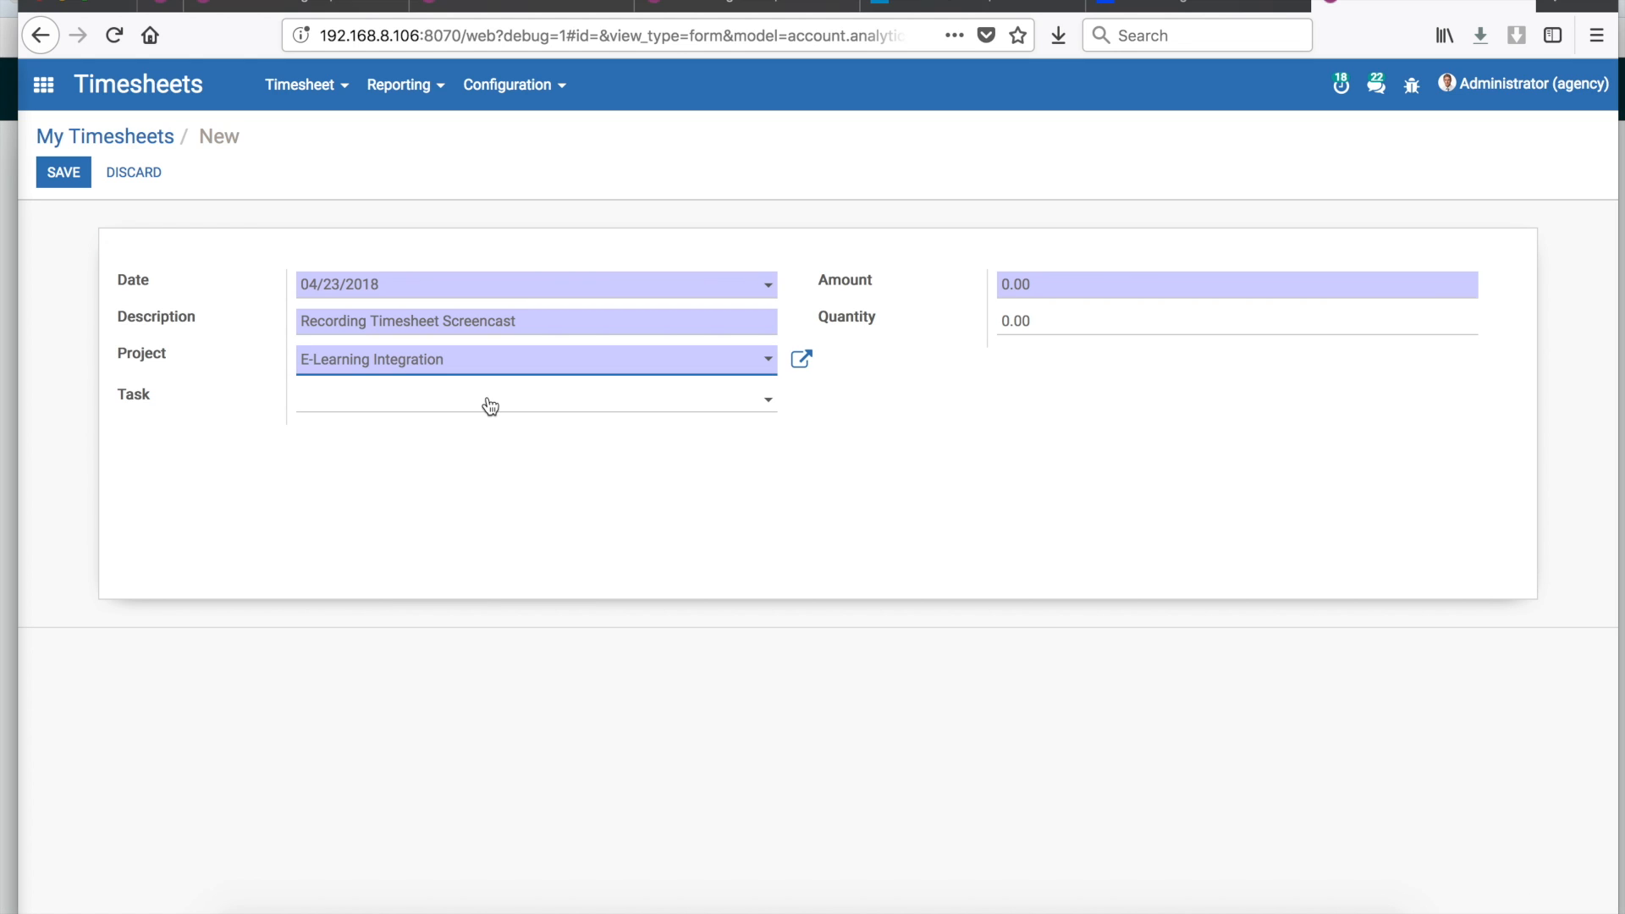
# - Create a new task named "Record Screencast" and assign it to the timesheet entry
pyautogui.click(490, 406)
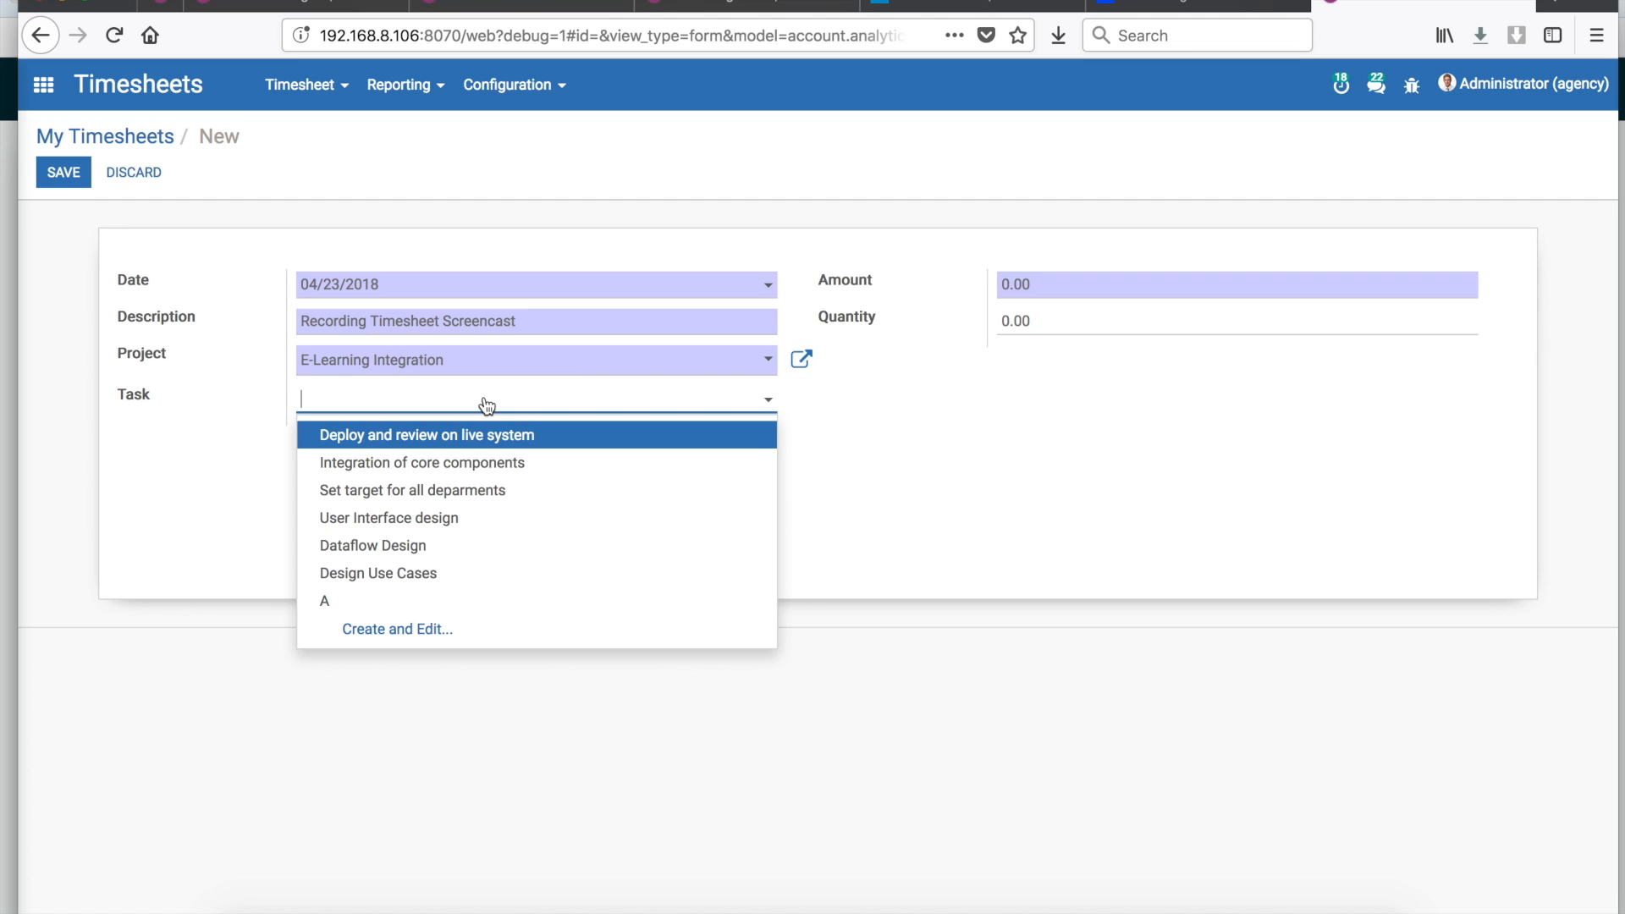
pyautogui.write('Record')
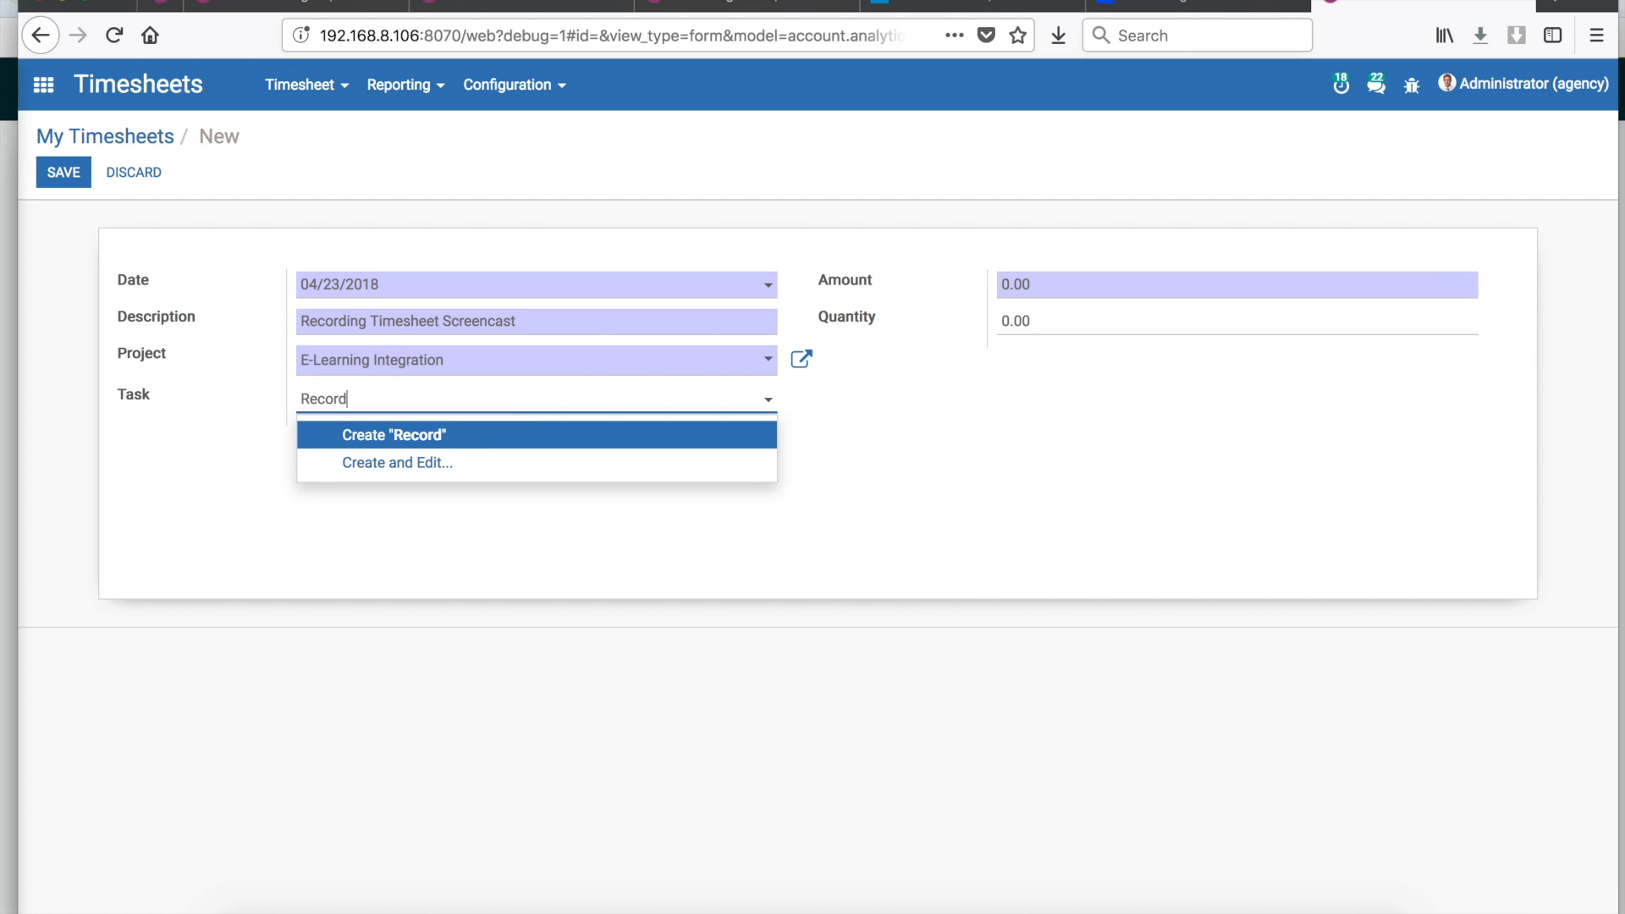
pyautogui.write(' Scree')
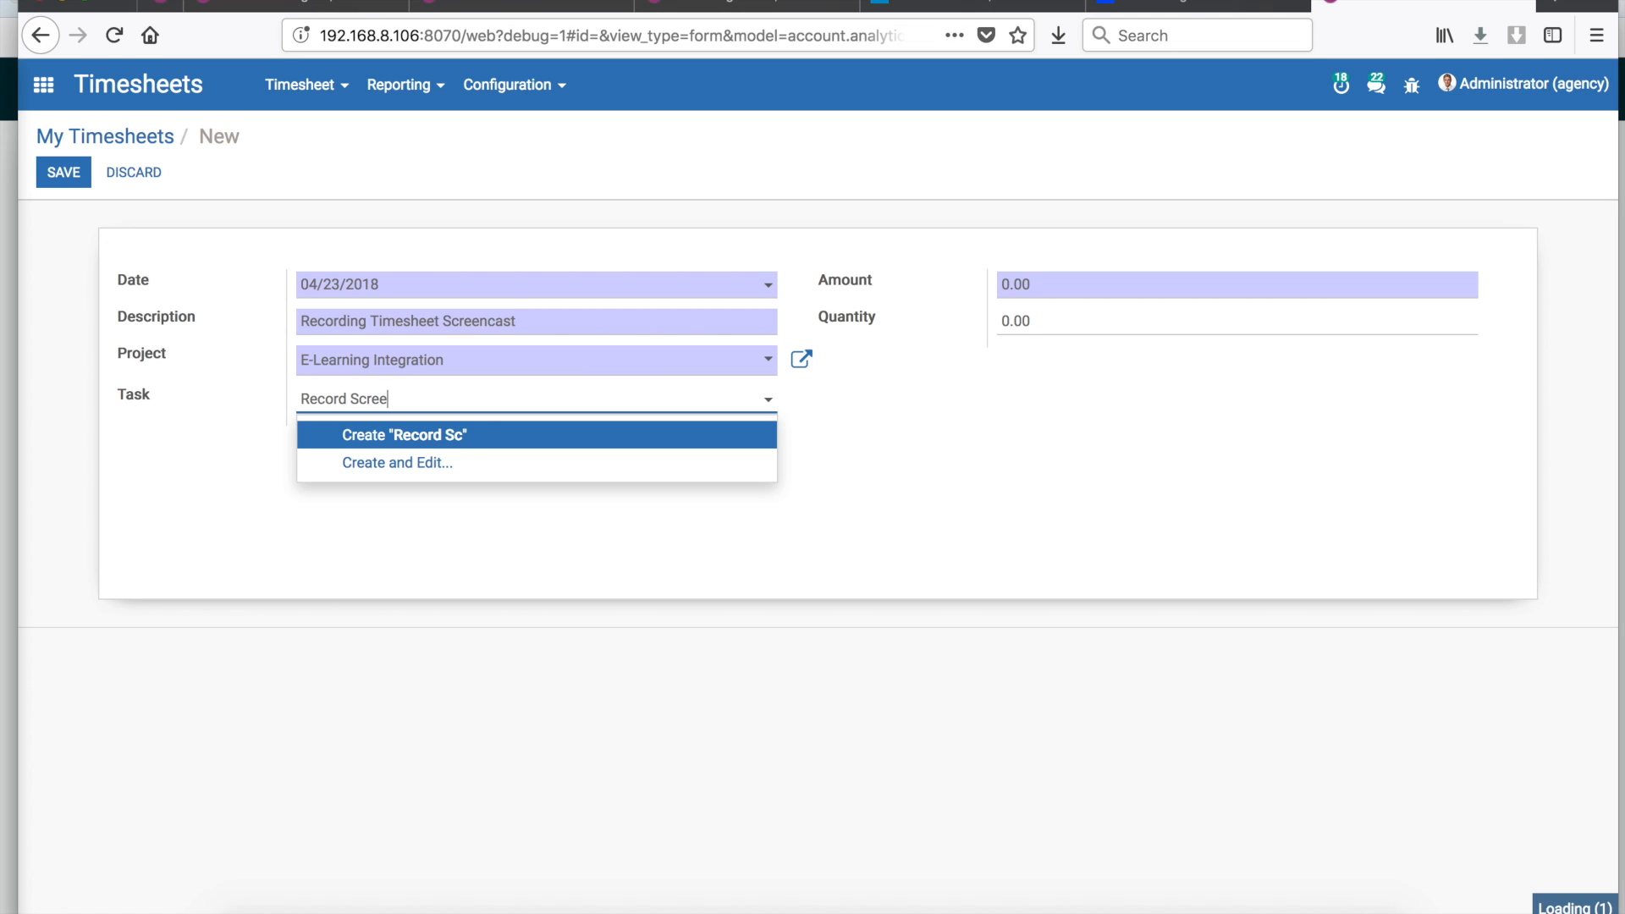
pyautogui.write('ncast')
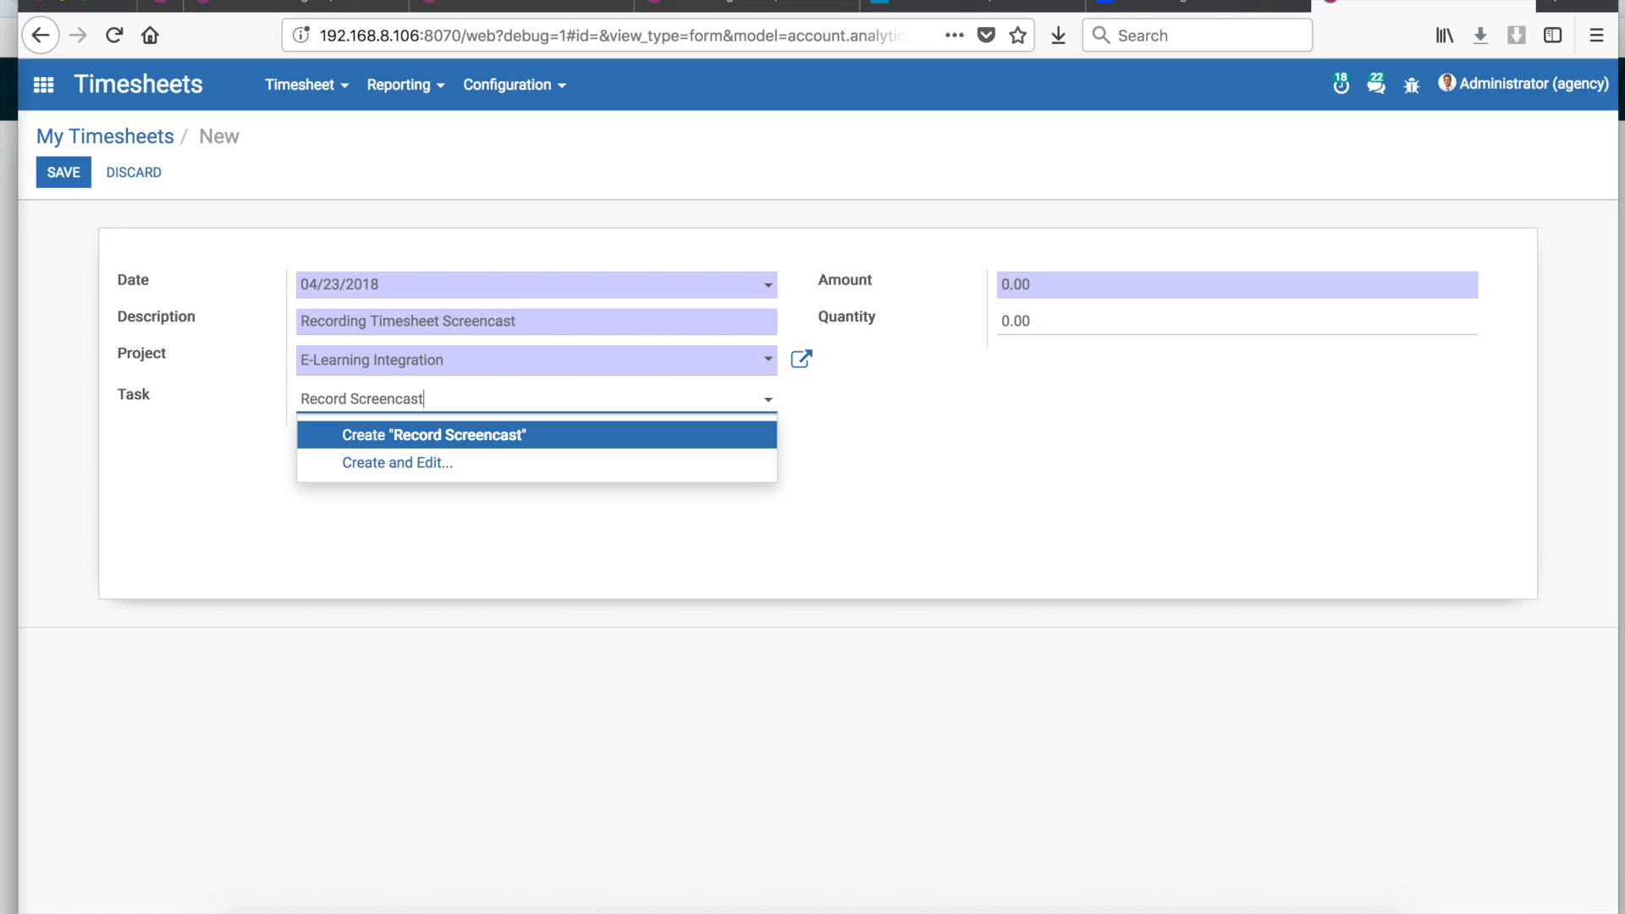
pyautogui.click(524, 437)
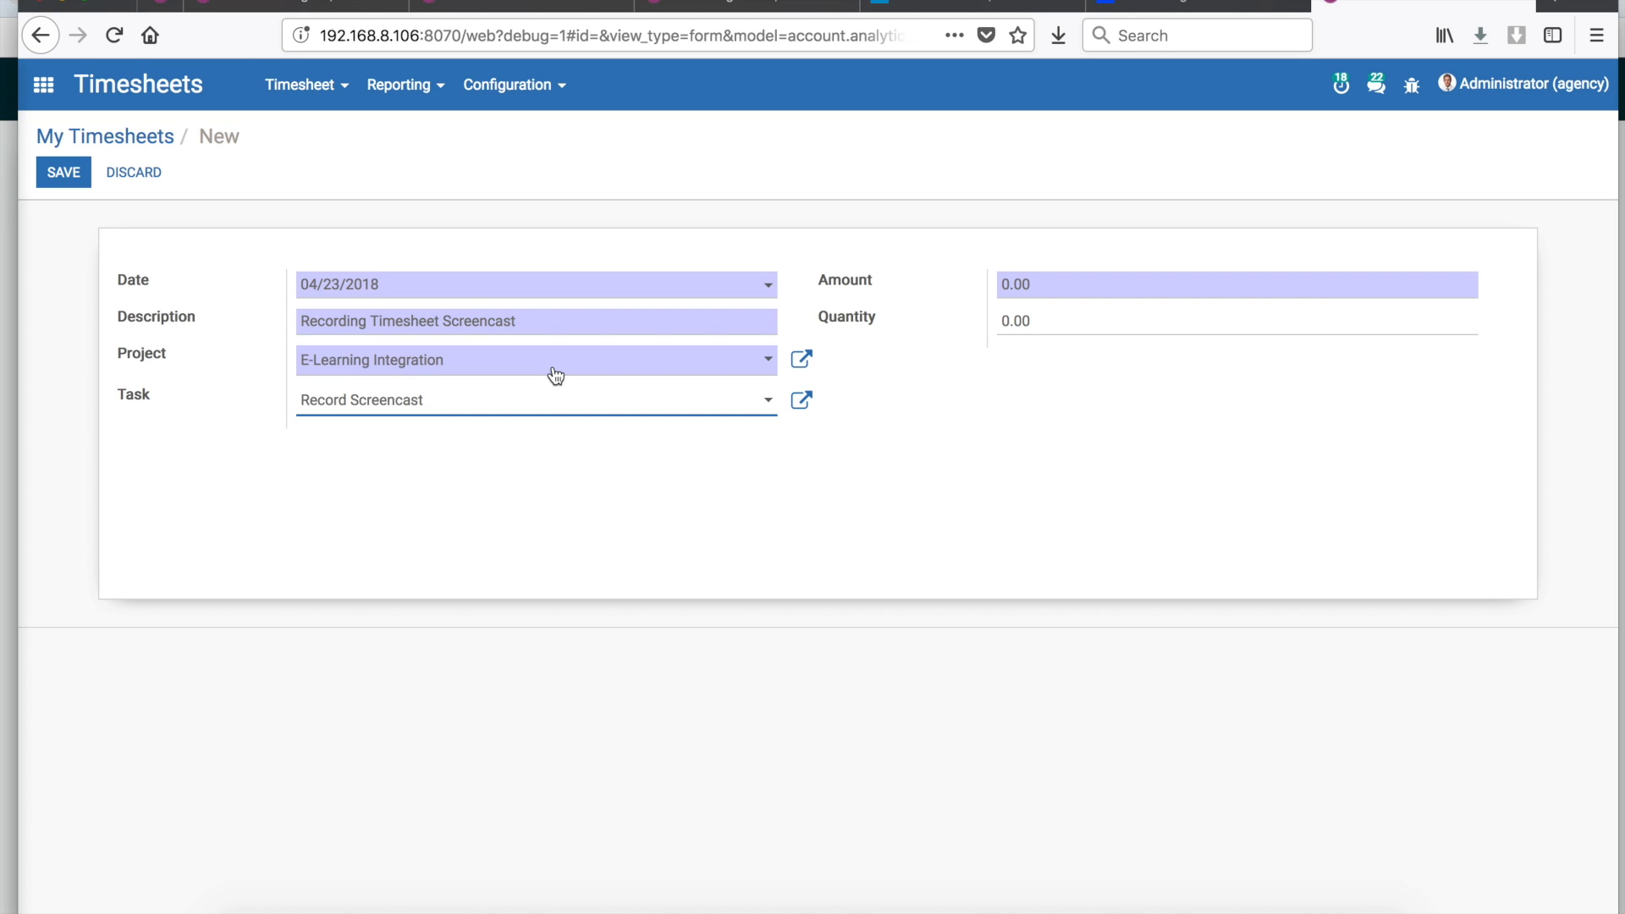
# - Set the entry's quantity to 1.00, save it and return to the My Timesheets overview
pyautogui.moveTo(1003, 330); pyautogui.dragTo(1008, 326)
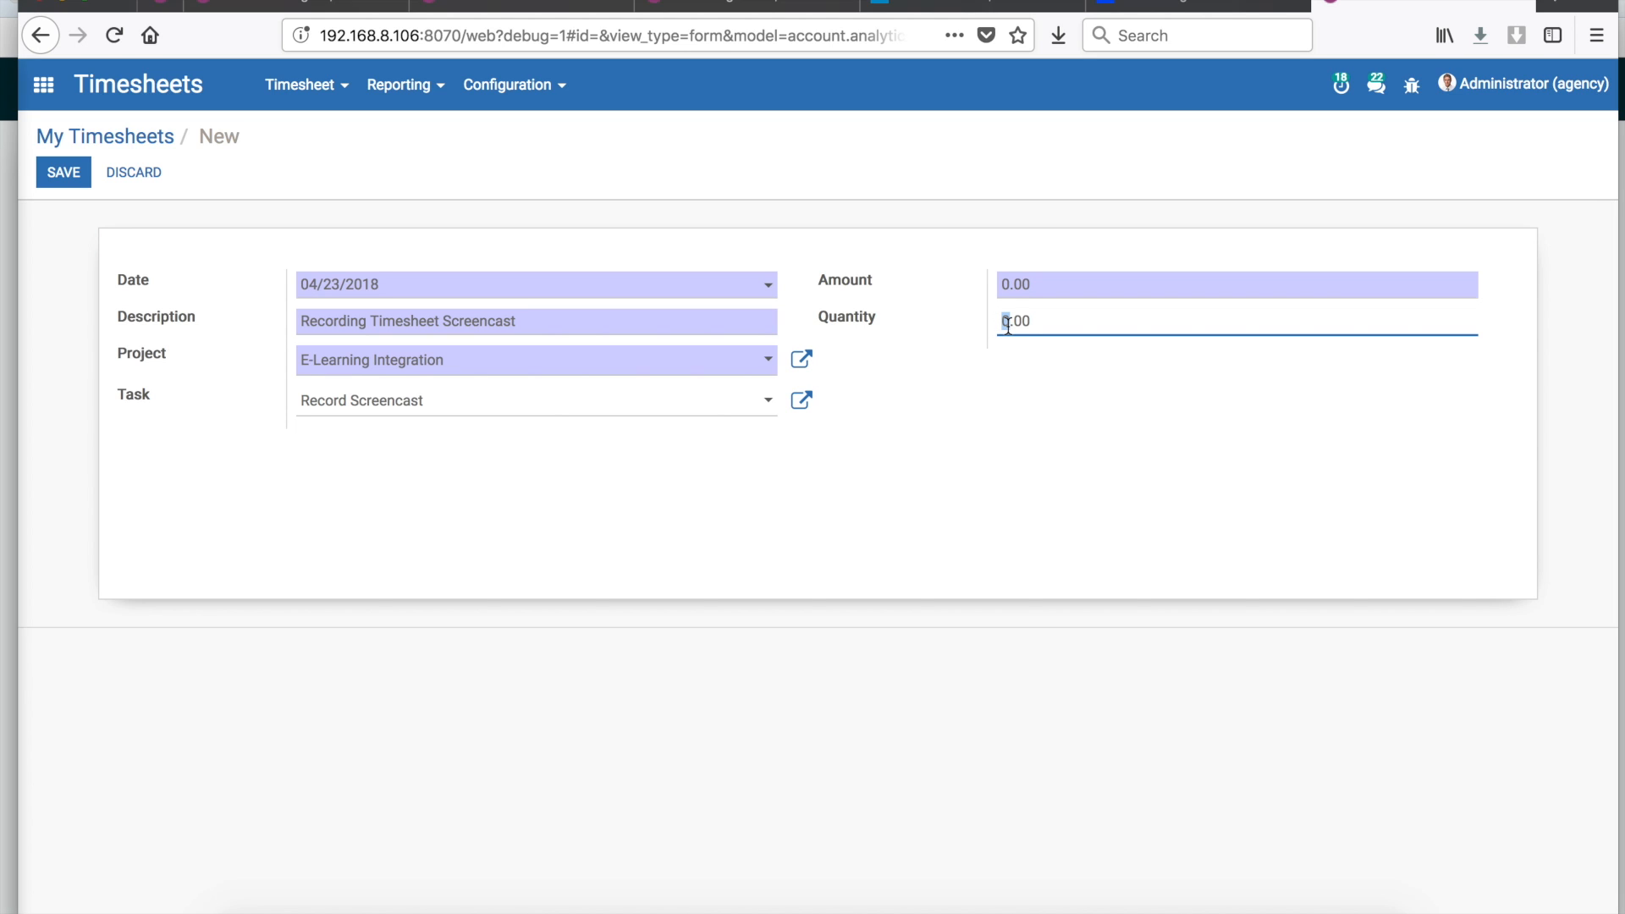
pyautogui.write('1')
pyautogui.click(75, 179)
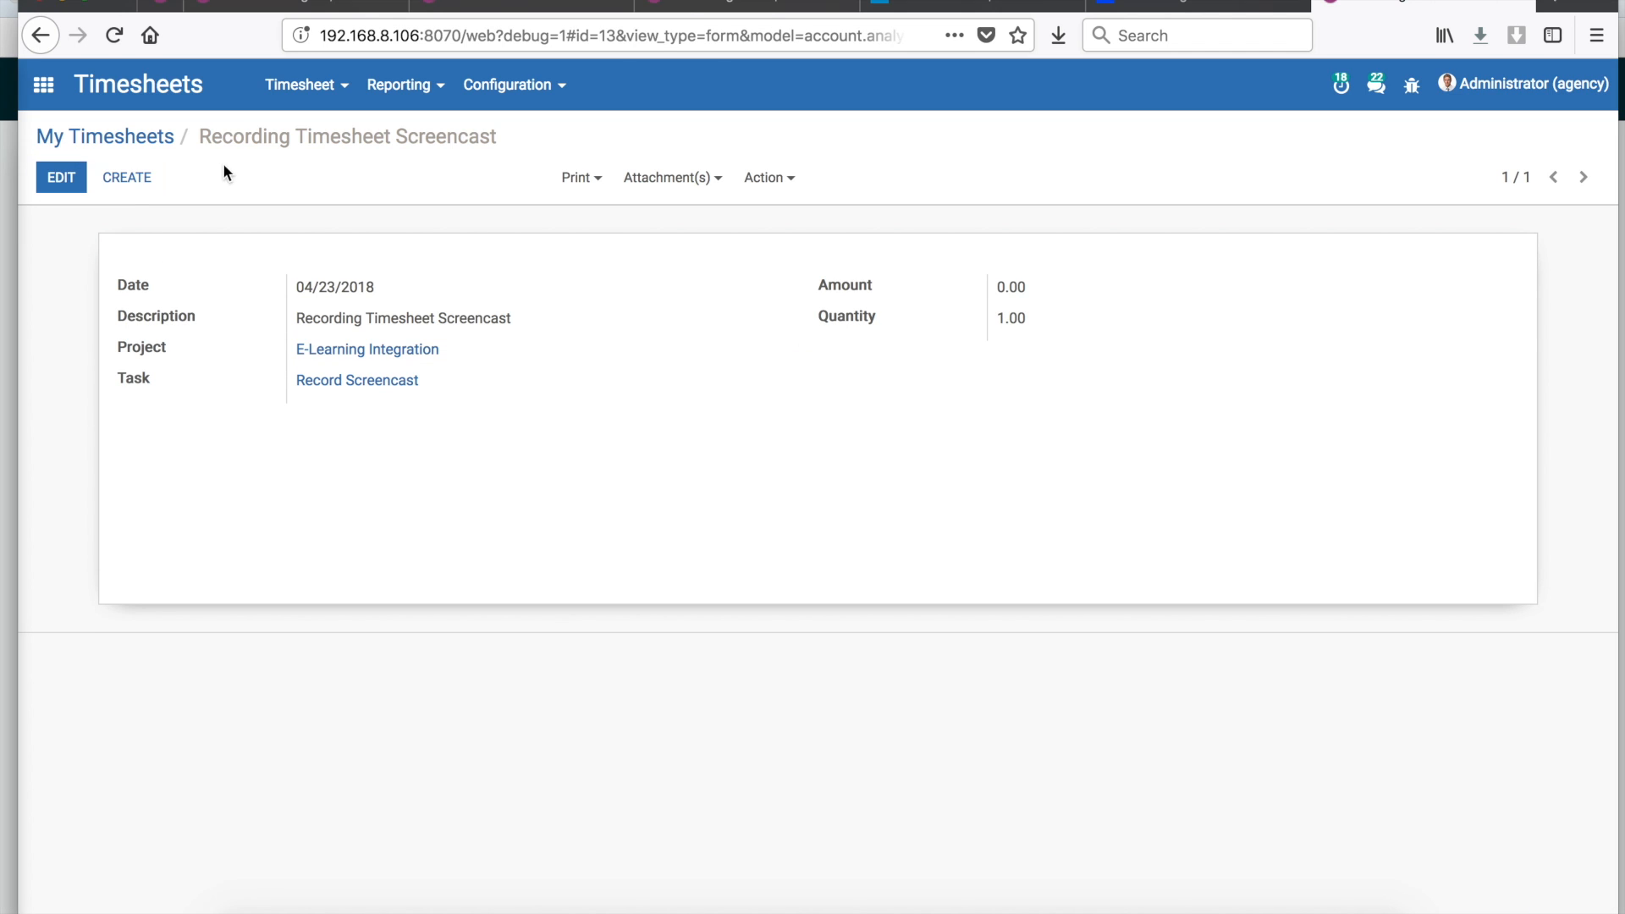
pyautogui.click(165, 148)
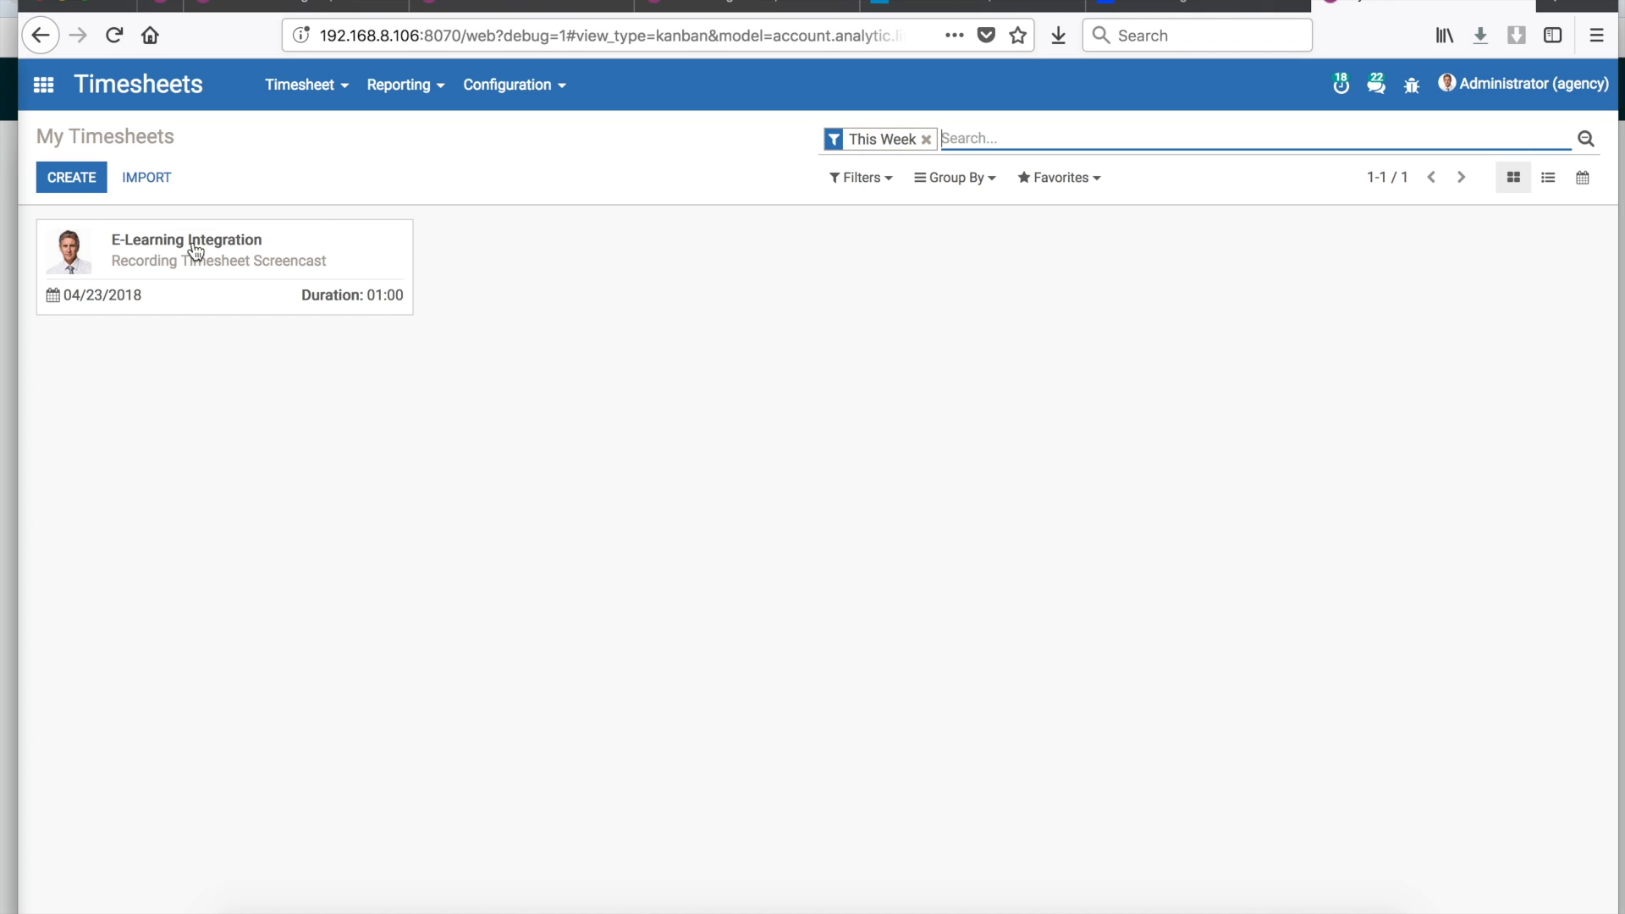
# - Start another timesheet entry with the description "Editing the timesheet screencast"
pyautogui.click(80, 182)
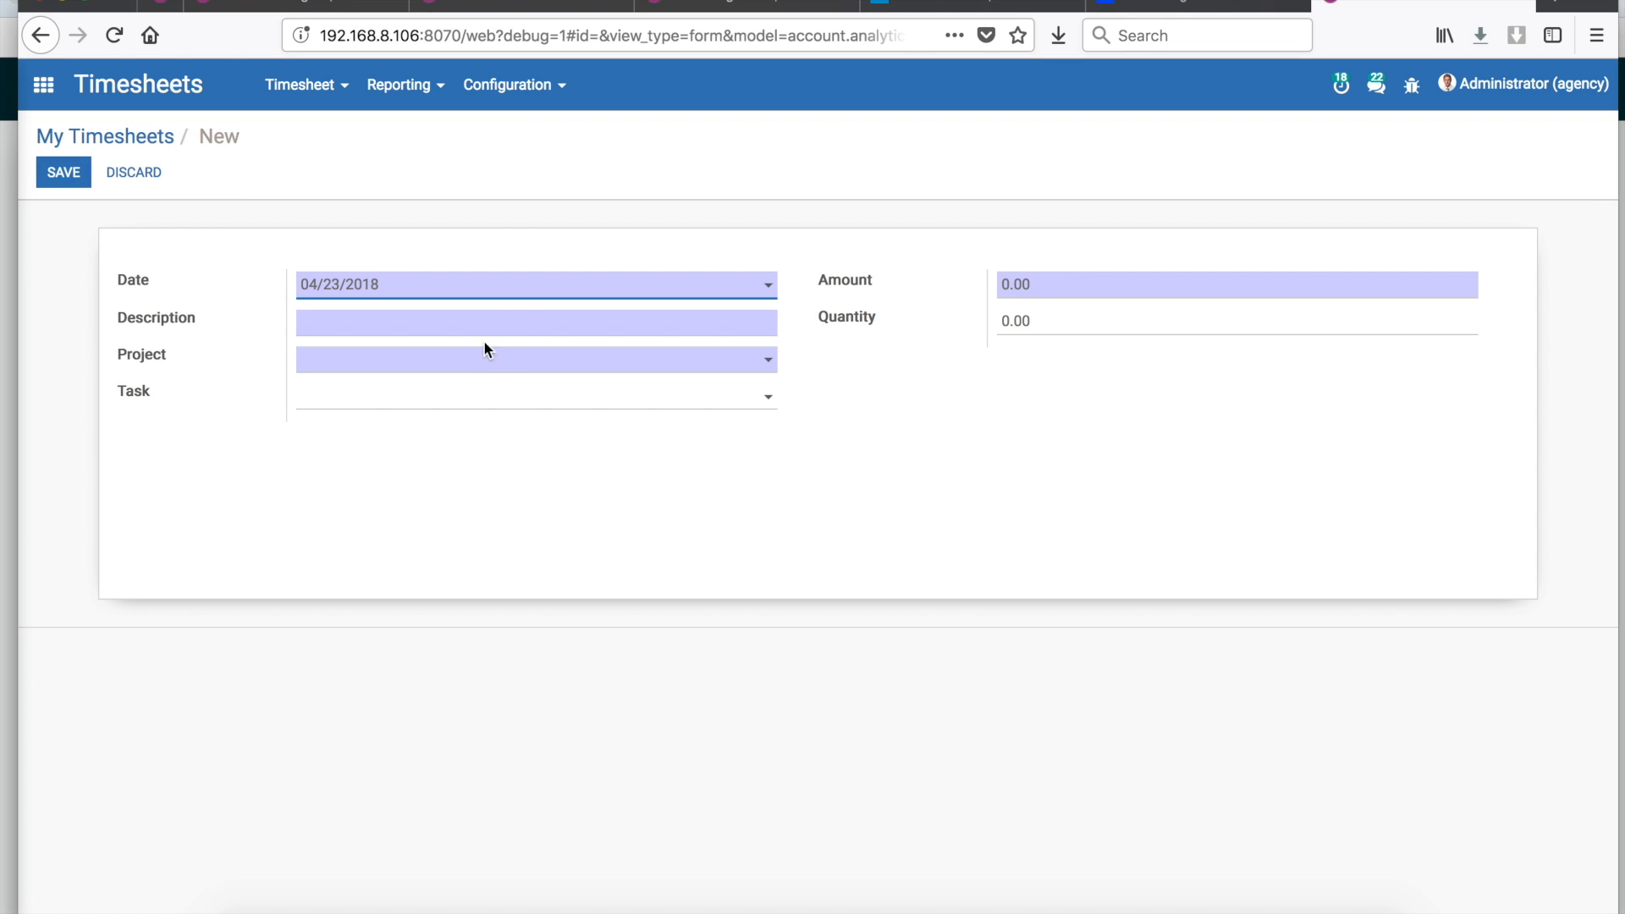
pyautogui.click(511, 323)
pyautogui.write('e')
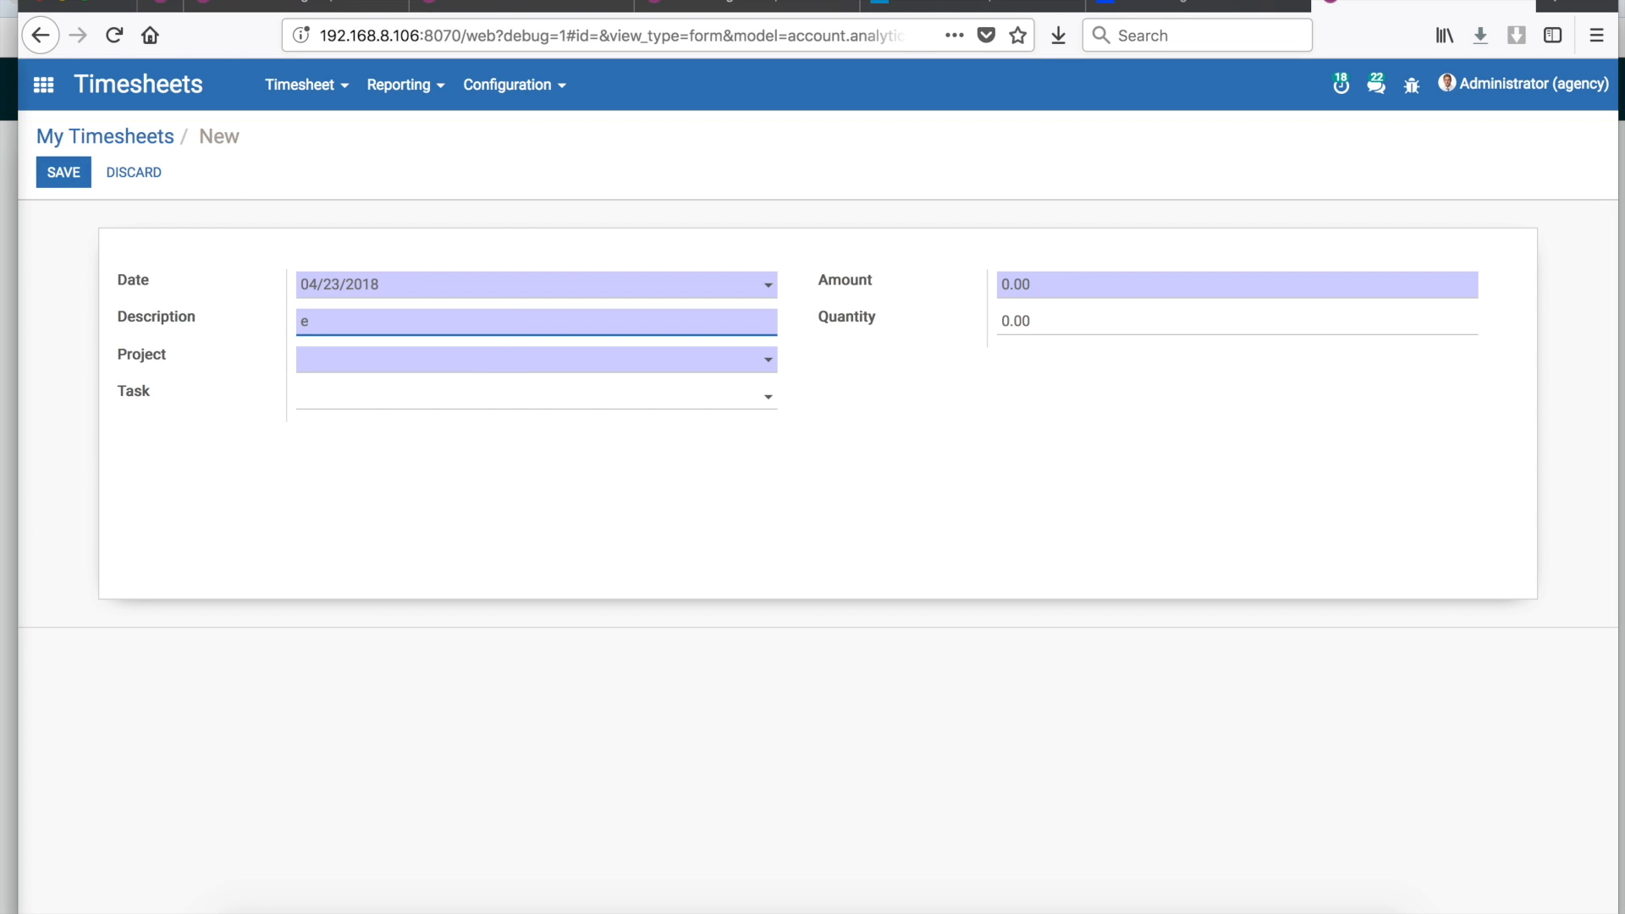
pyautogui.press('BackSpace')
pyautogui.write('Editing the timesheet screencast')
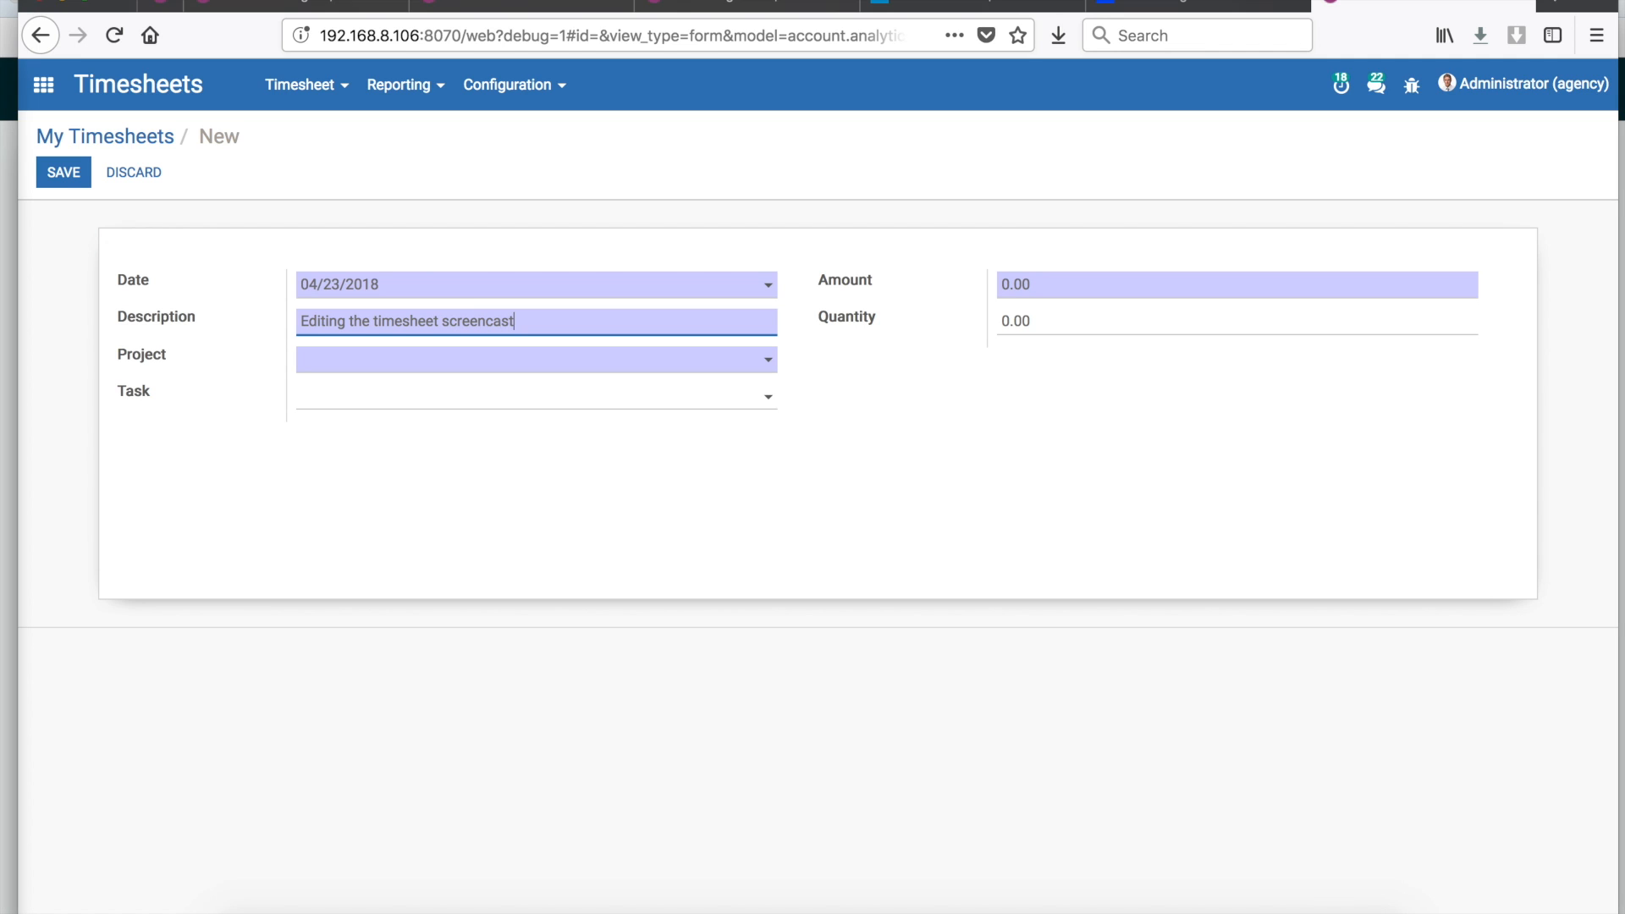
# - Assign the E-Learning Integration project to the screencast editing entry
pyautogui.click(533, 359)
pyautogui.write('eL')
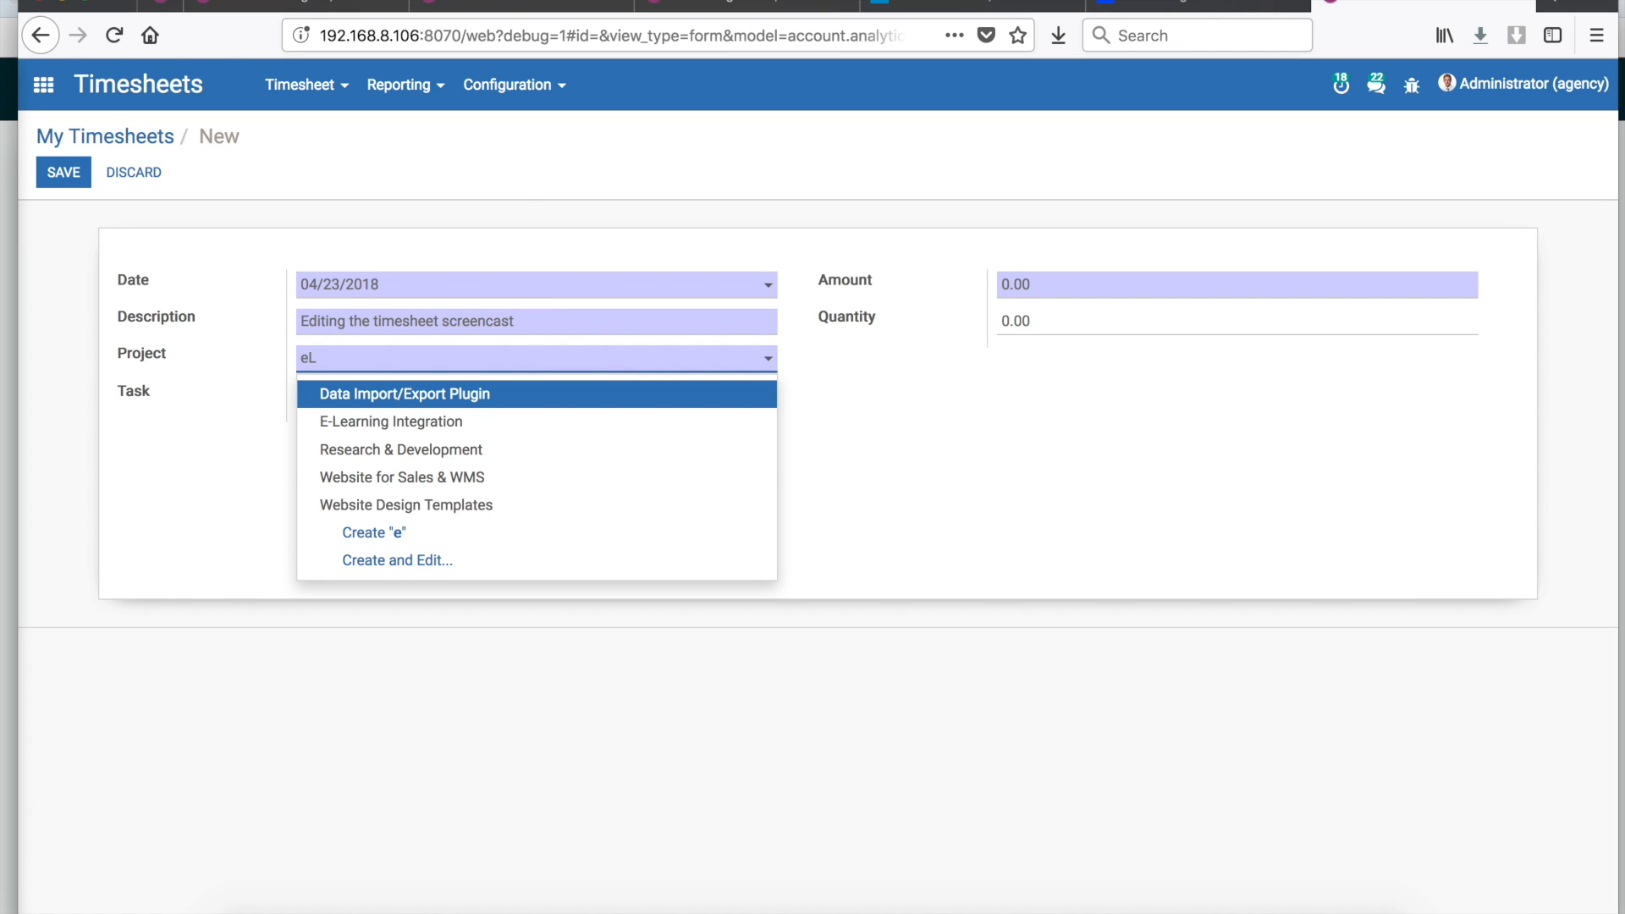
pyautogui.press('BackSpace')
pyautogui.press('BackSpace')
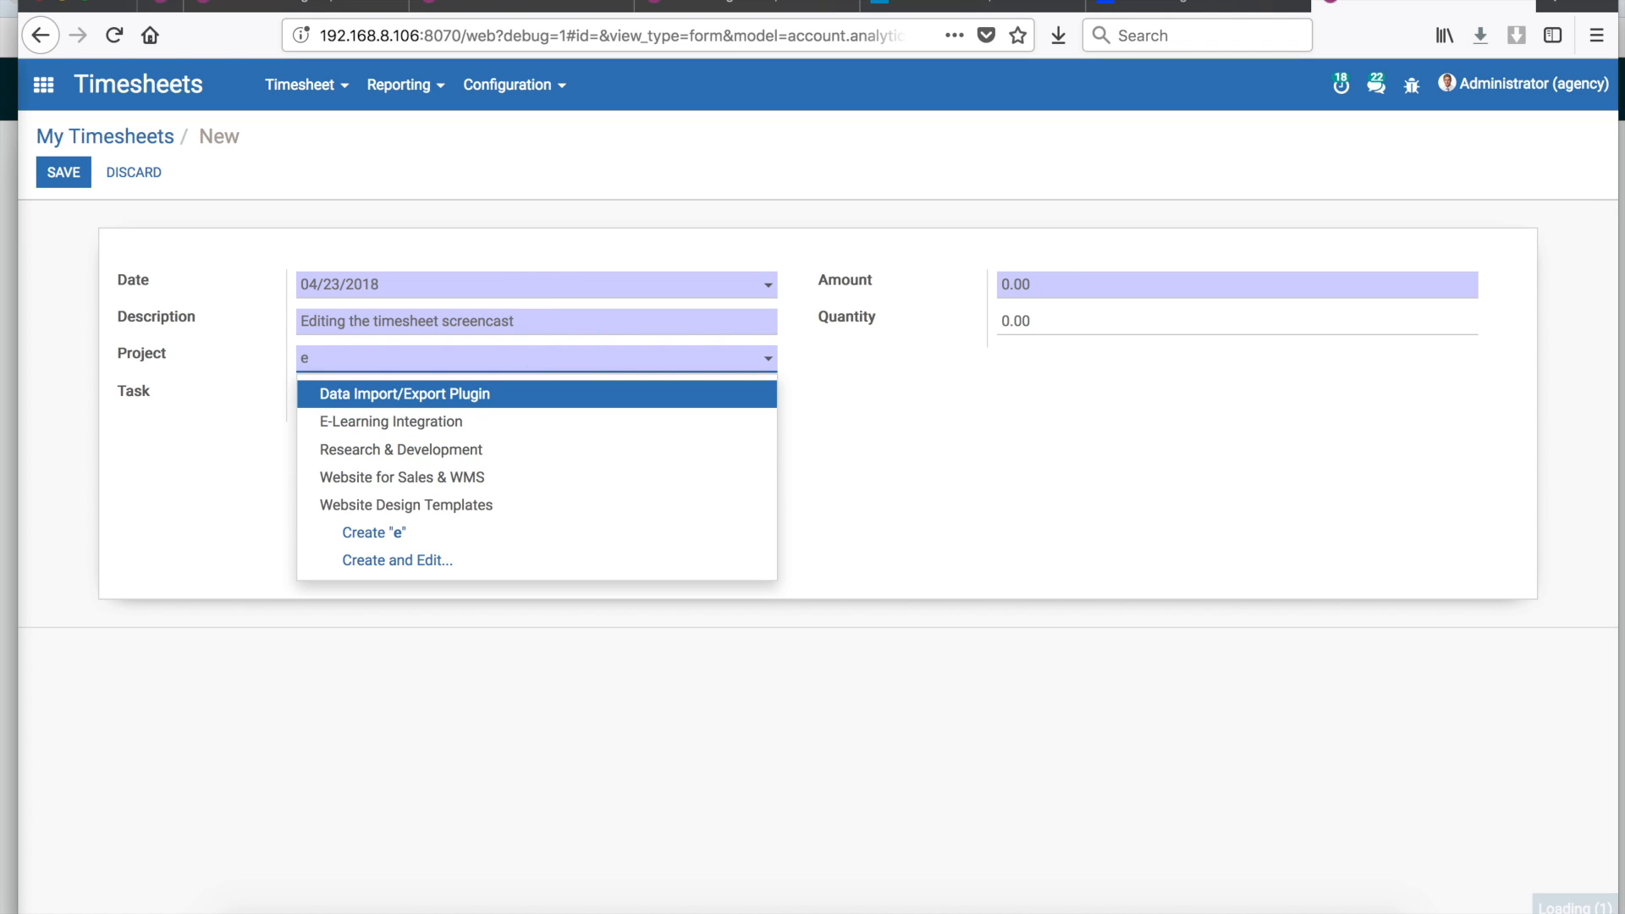
pyautogui.click(509, 421)
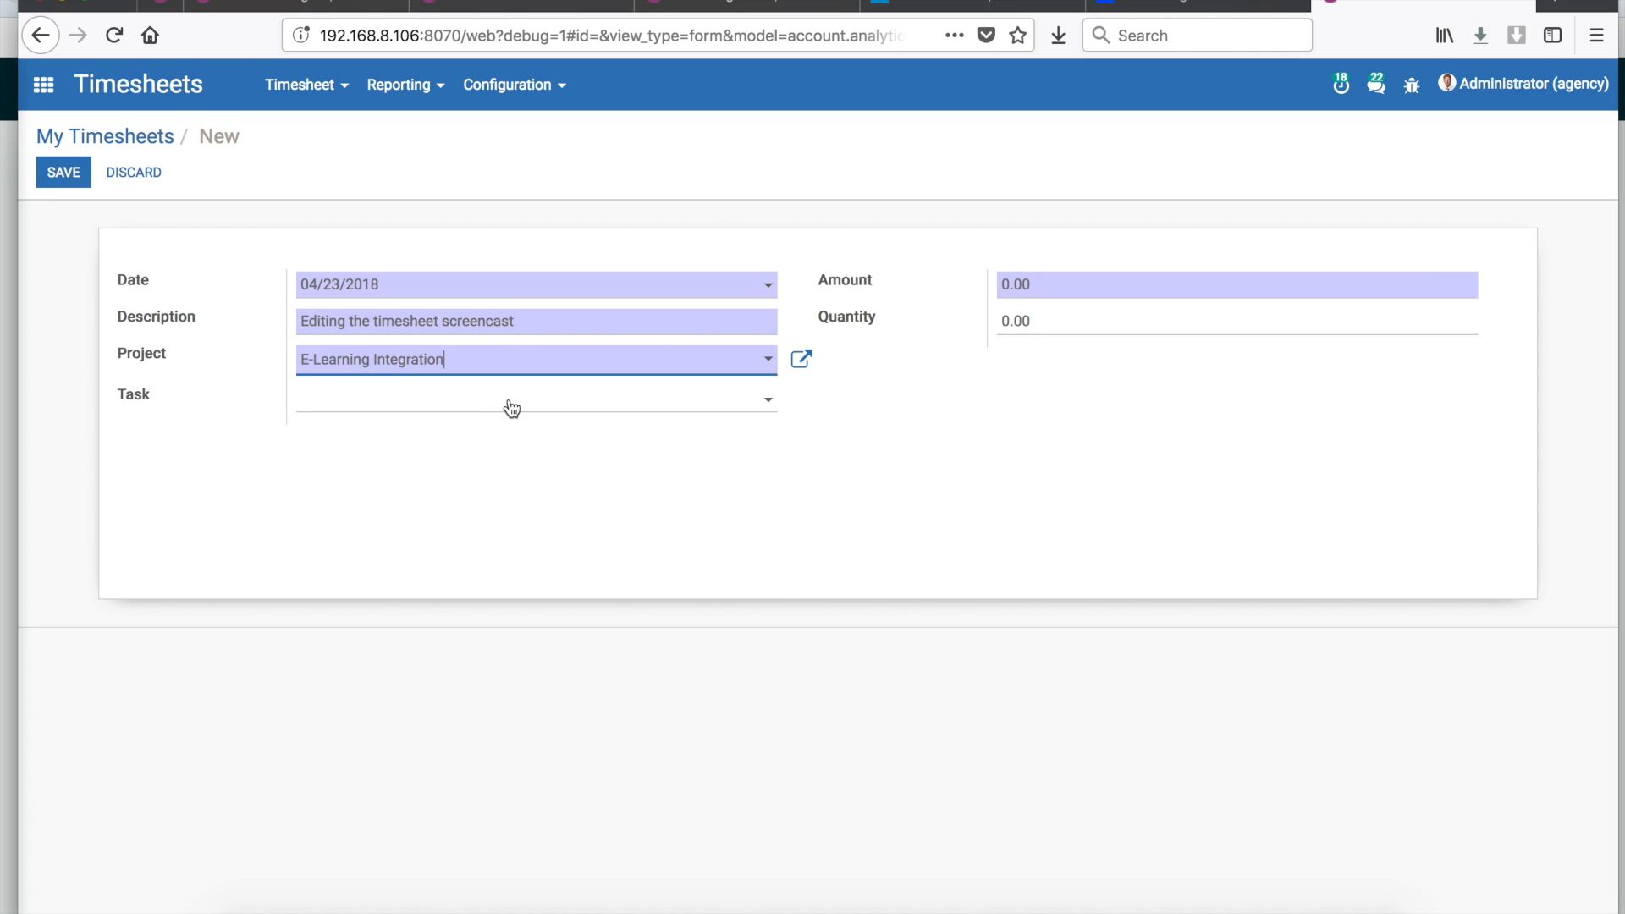
pyautogui.click(511, 409)
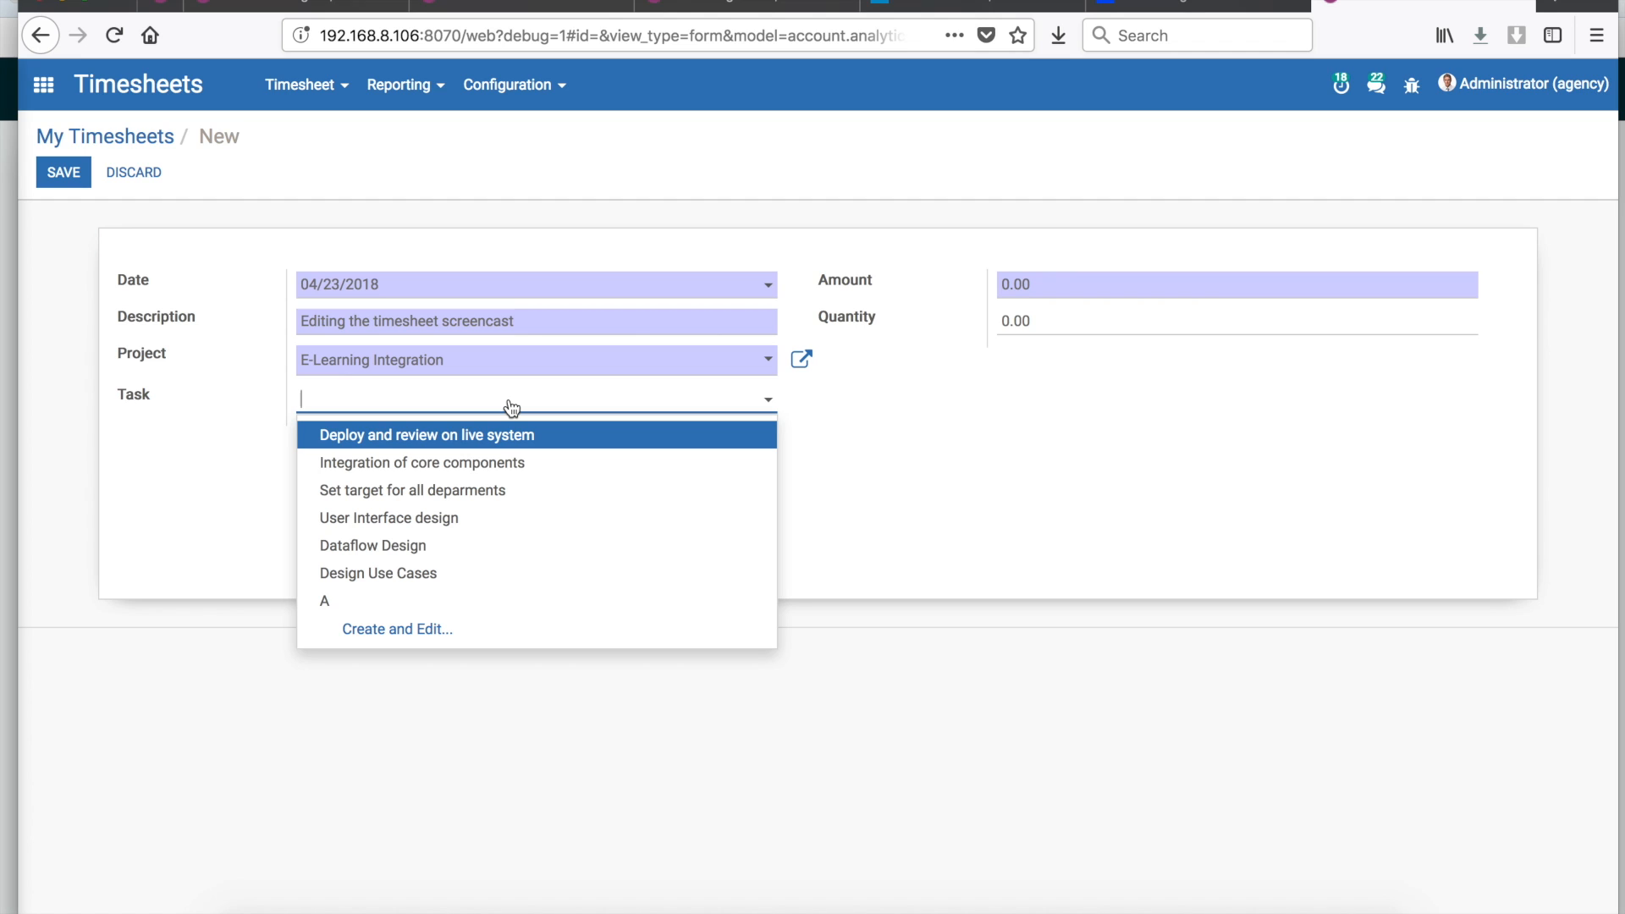
pyautogui.write('tim')
pyautogui.press('BackSpace')
pyautogui.press('BackSpace')
pyautogui.press('BackSpace')
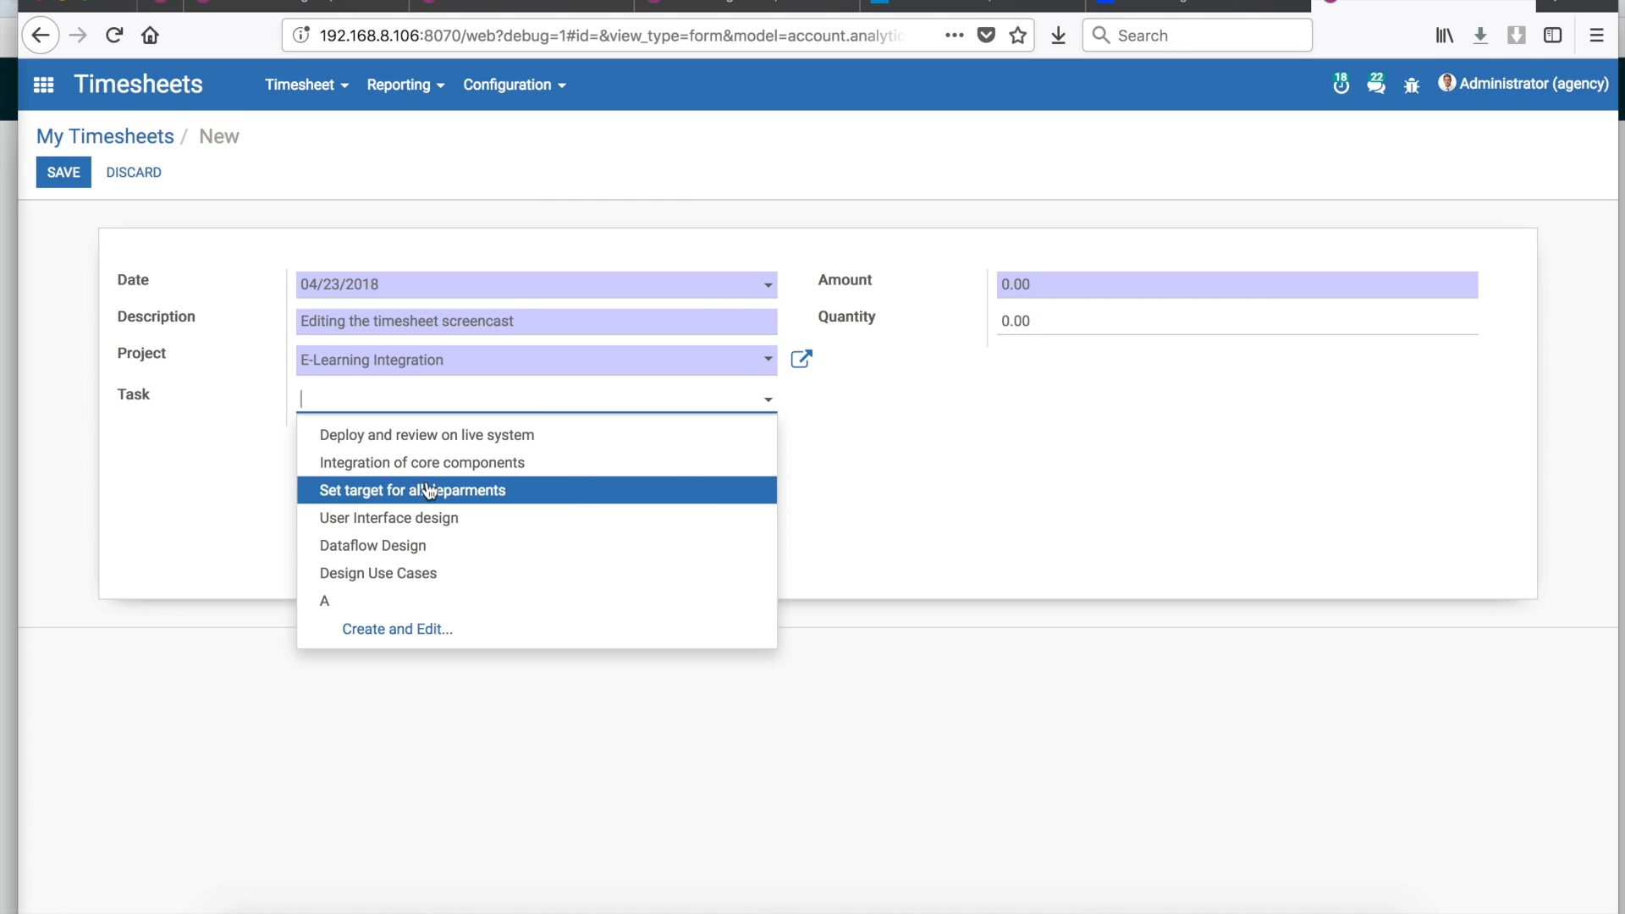
pyautogui.click(246, 436)
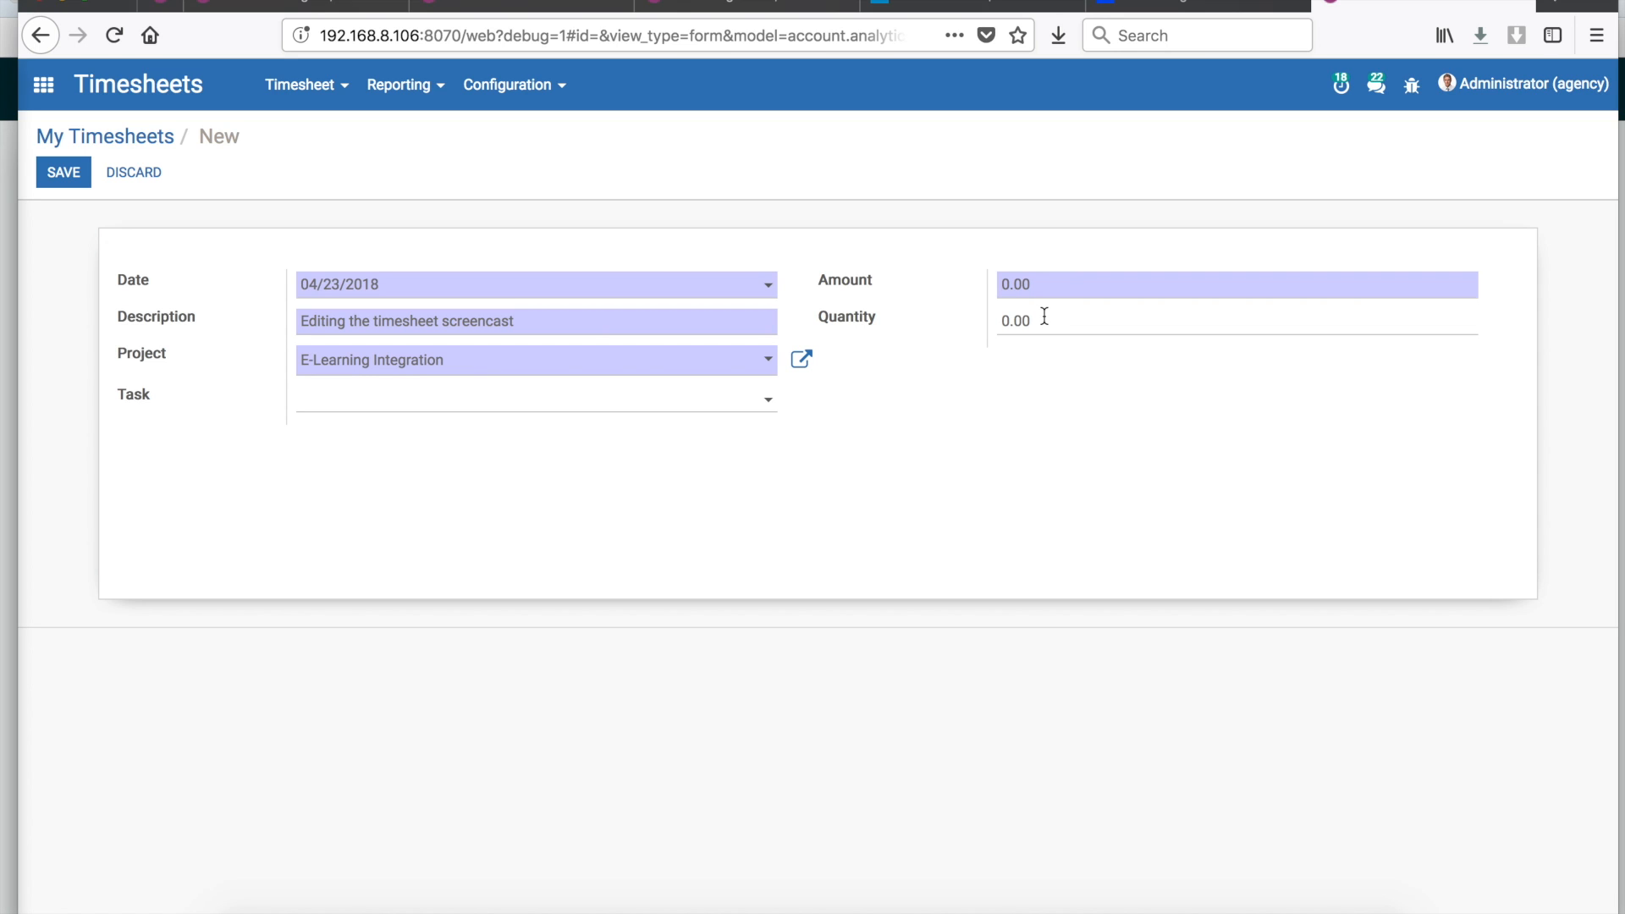
# - Set the editing entry's quantity to 1.40, save it and return to the My Timesheets overview
pyautogui.click(1004, 319)
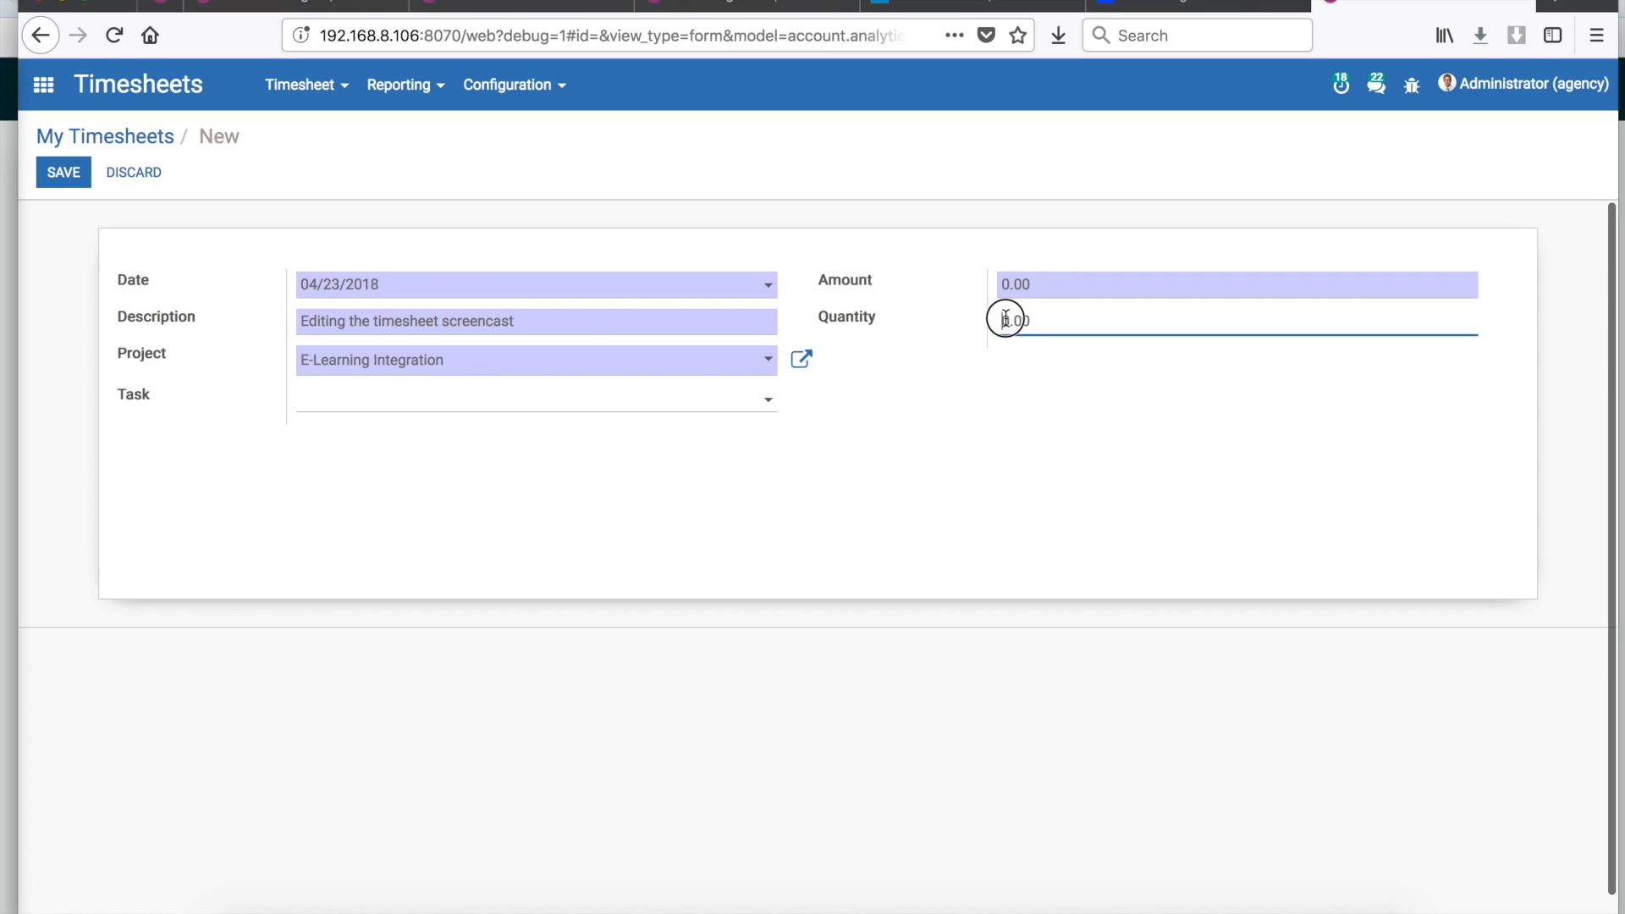
pyautogui.write('1')
pyautogui.click(1017, 320)
pyautogui.write('40')
pyautogui.click(1025, 369)
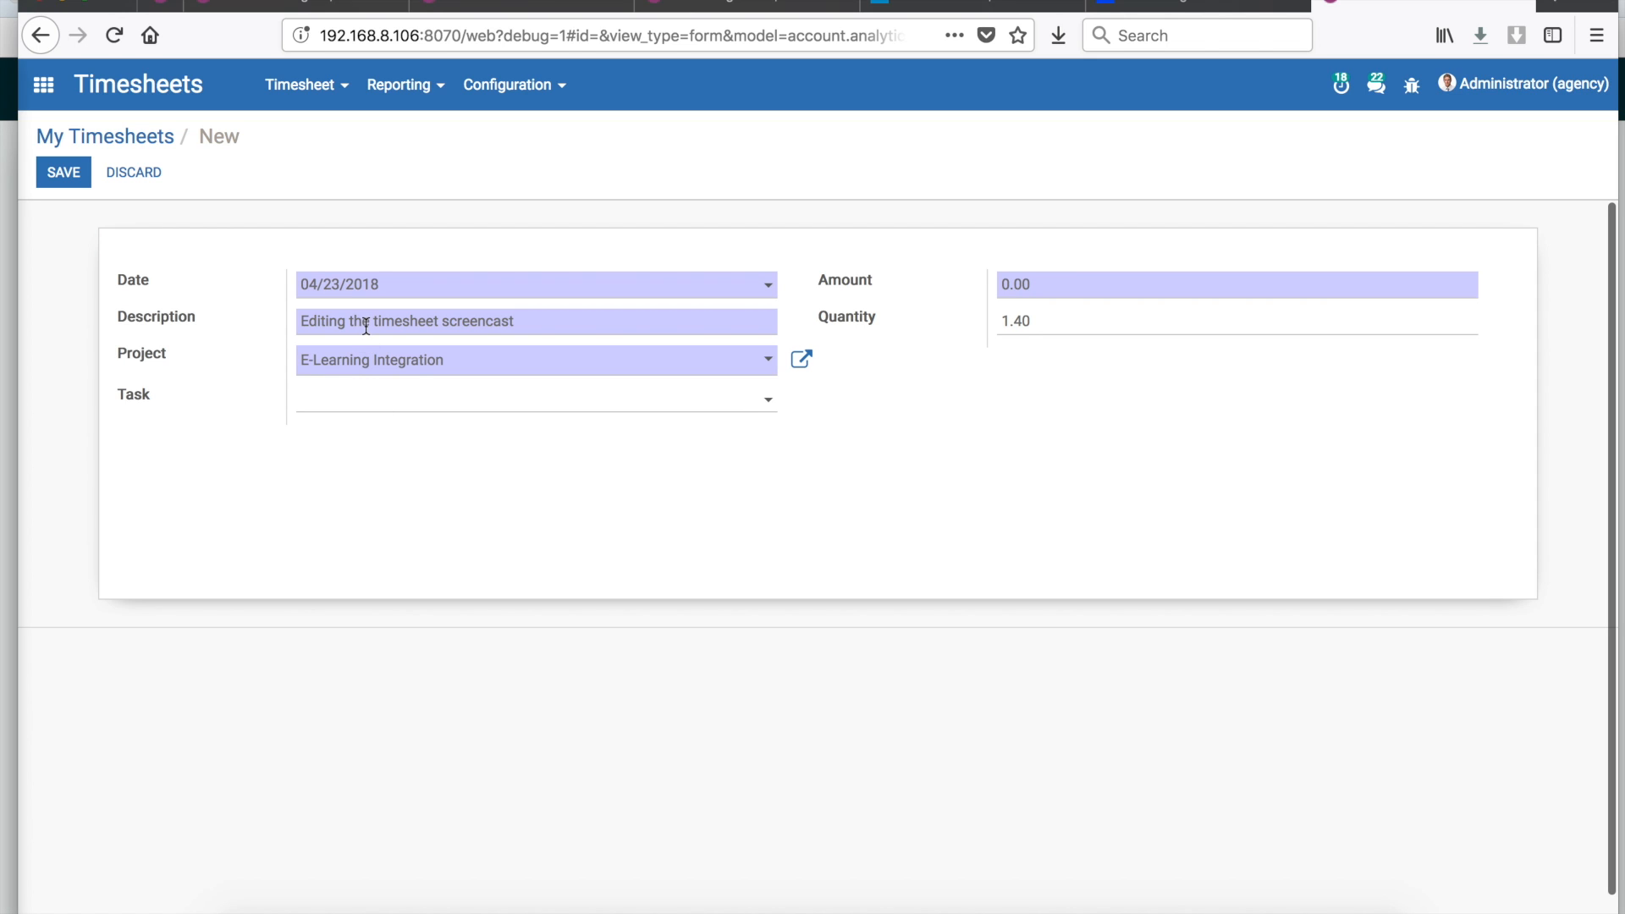
pyautogui.click(63, 174)
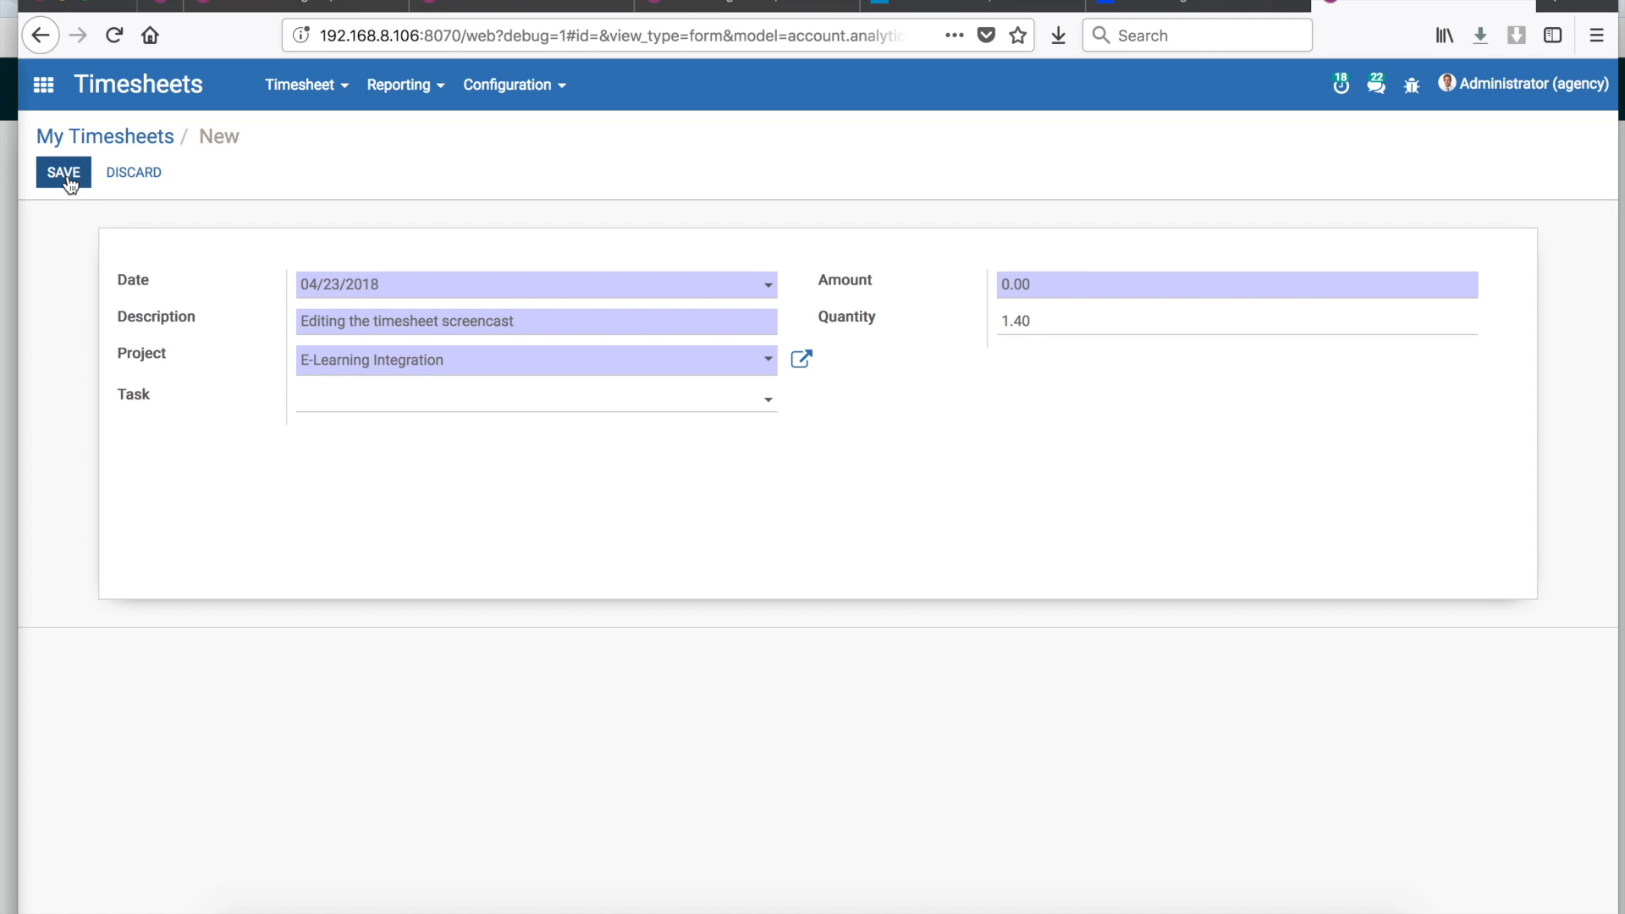
pyautogui.click(154, 139)
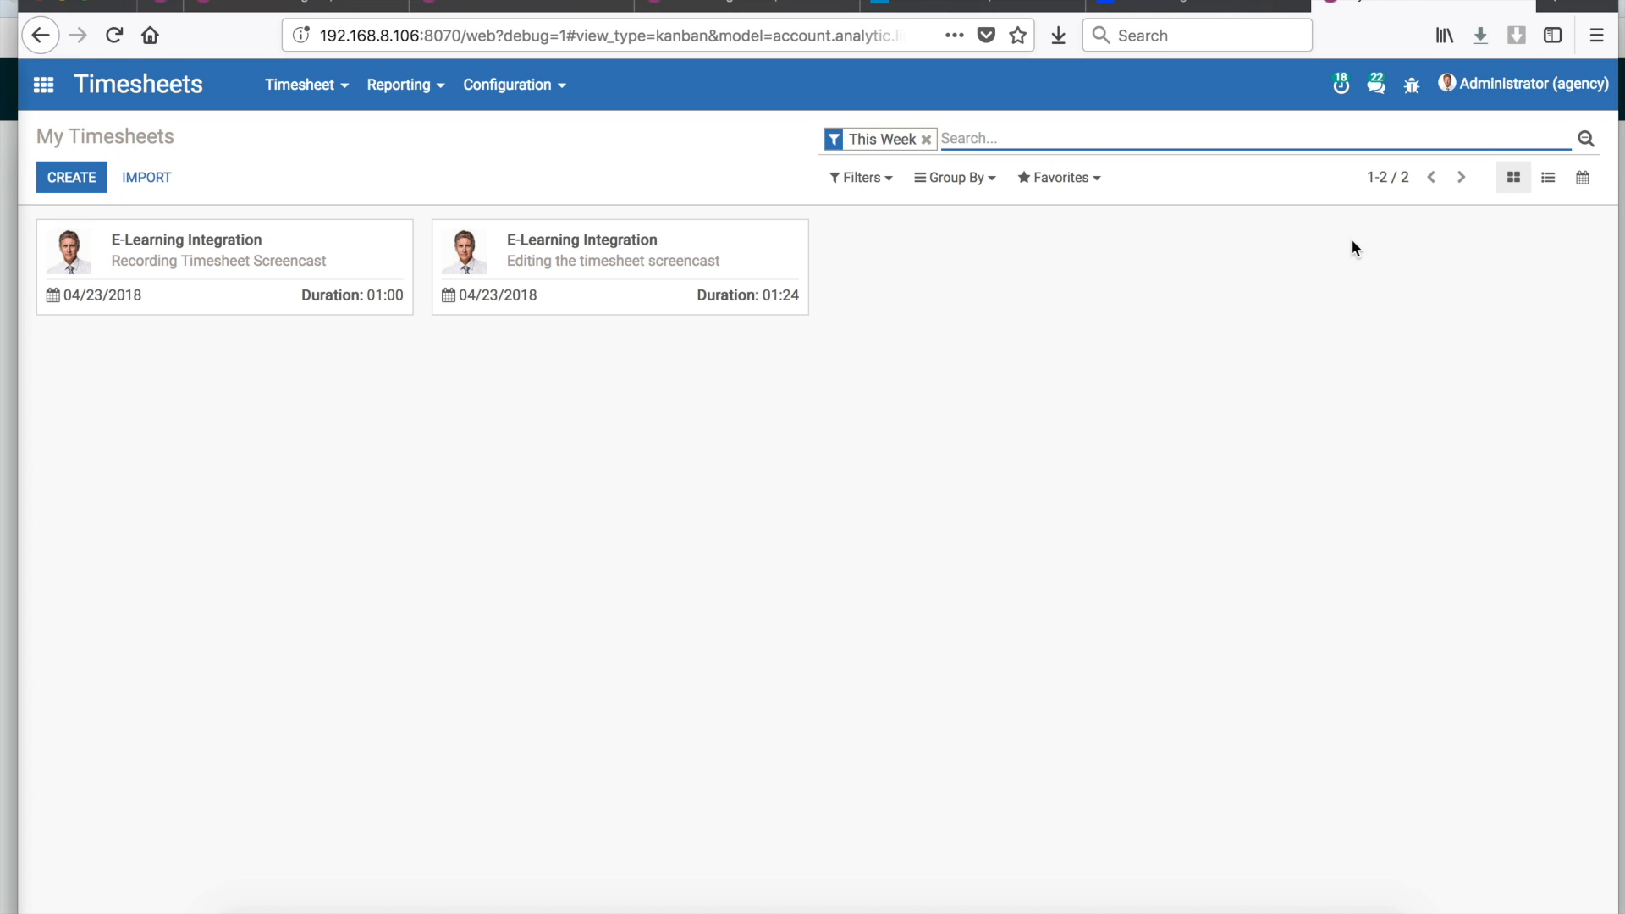
# - Show My Timesheets as a list and check the hours total by selecting and deselecting both entries
pyautogui.click(1548, 179)
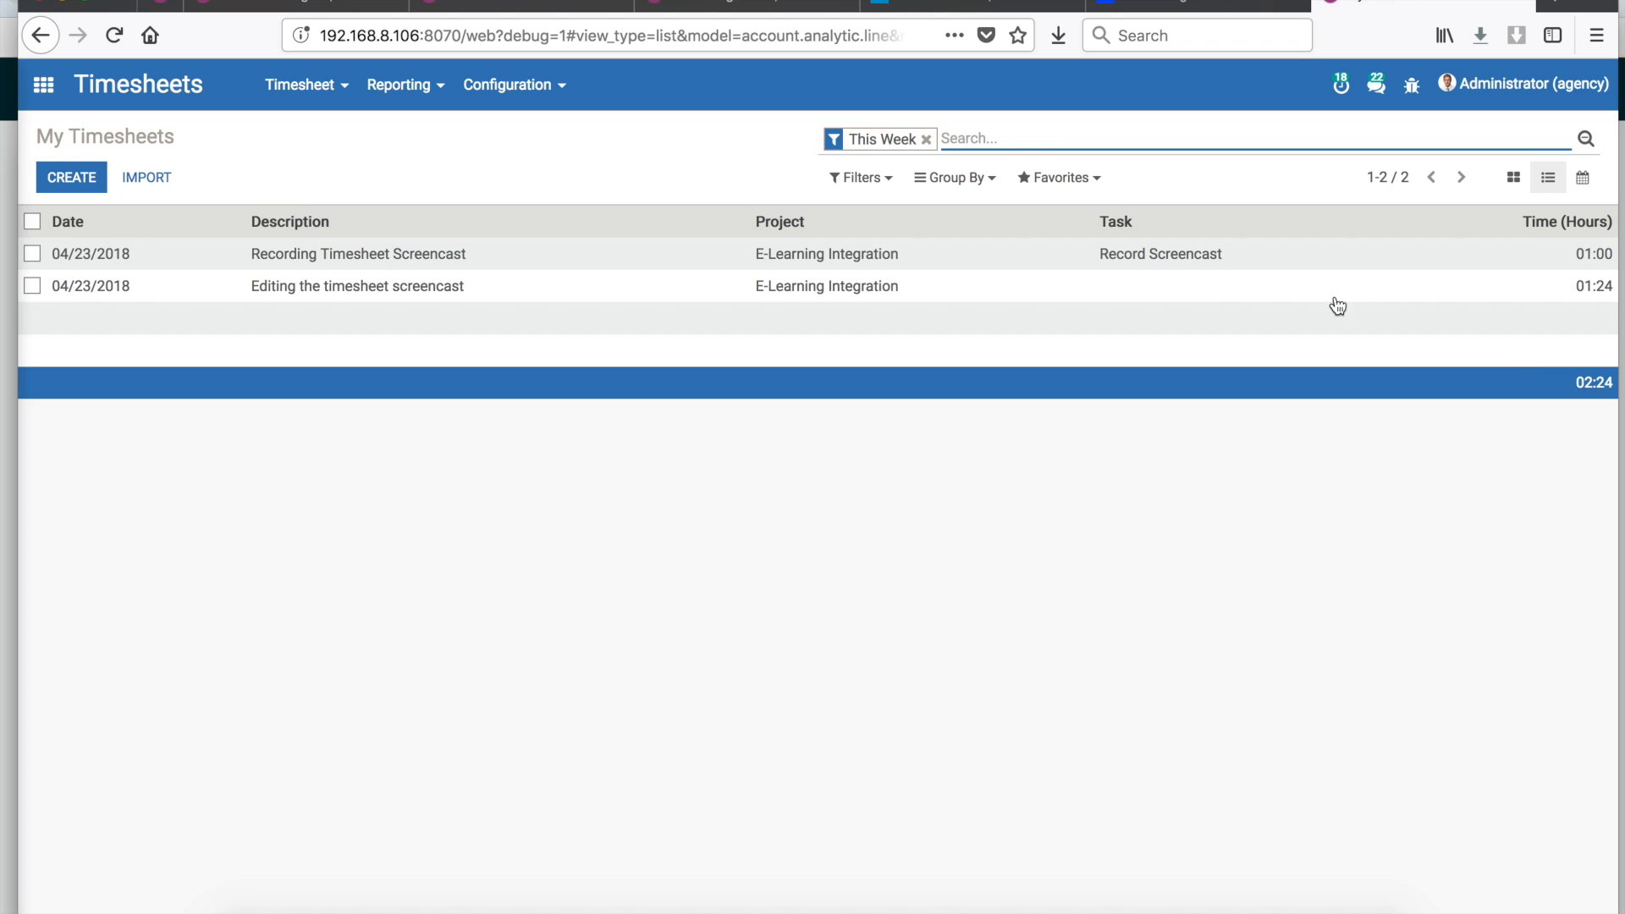
pyautogui.click(32, 254)
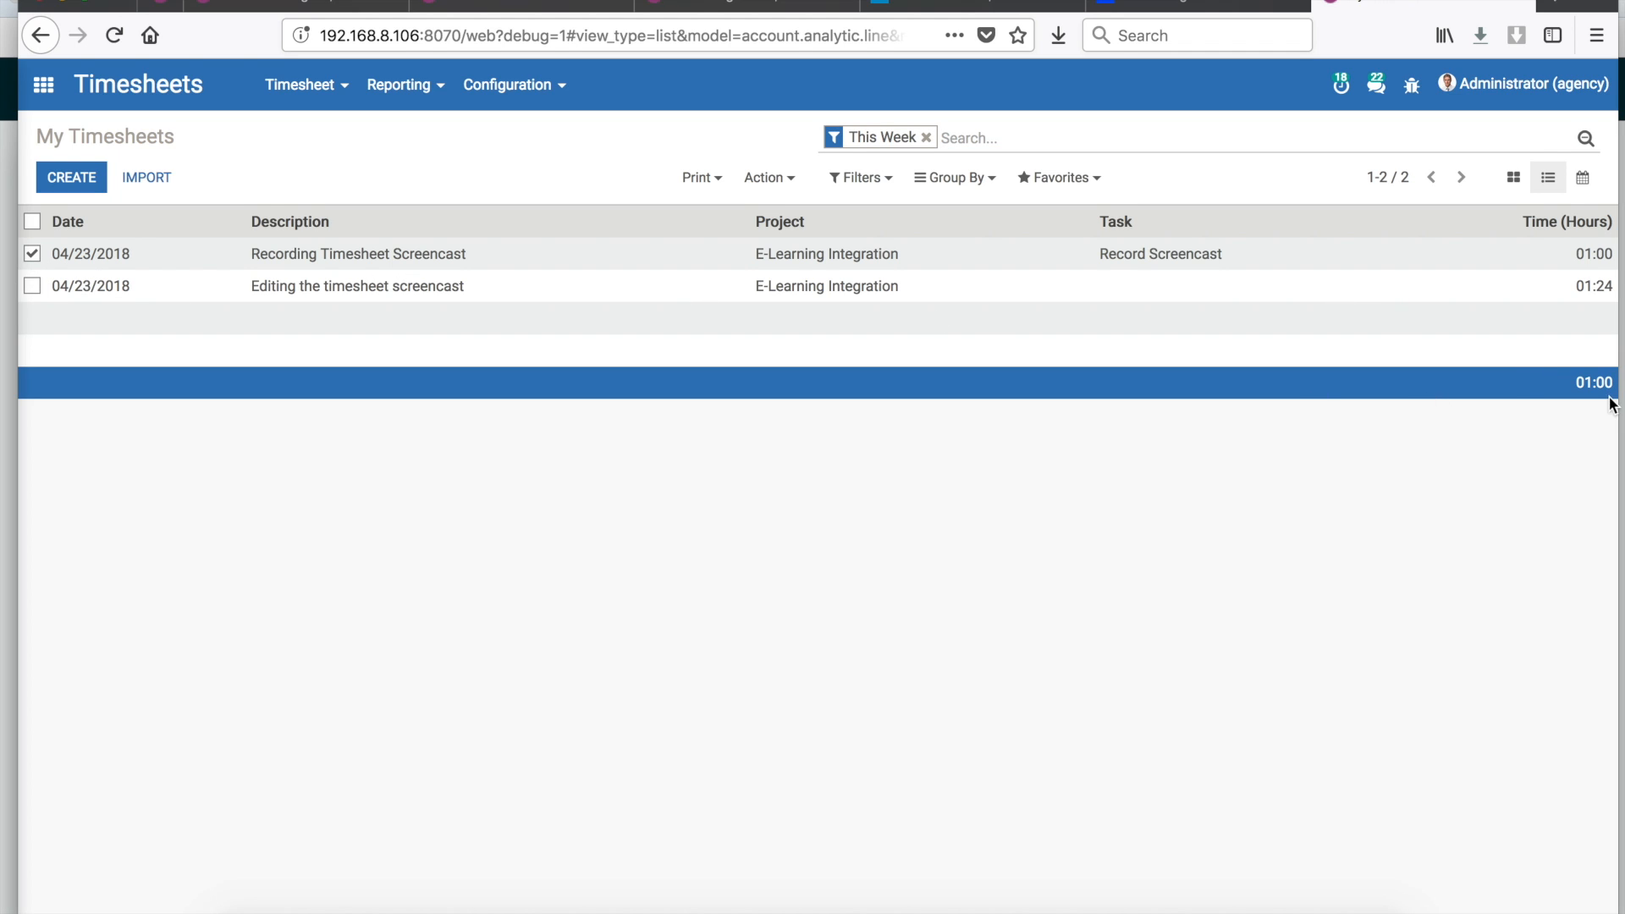
pyautogui.click(32, 286)
pyautogui.click(33, 254)
pyautogui.click(34, 286)
# - Add a new row to the timesheet list with the description "Setup Landing Page for Screencast"
pyautogui.click(78, 179)
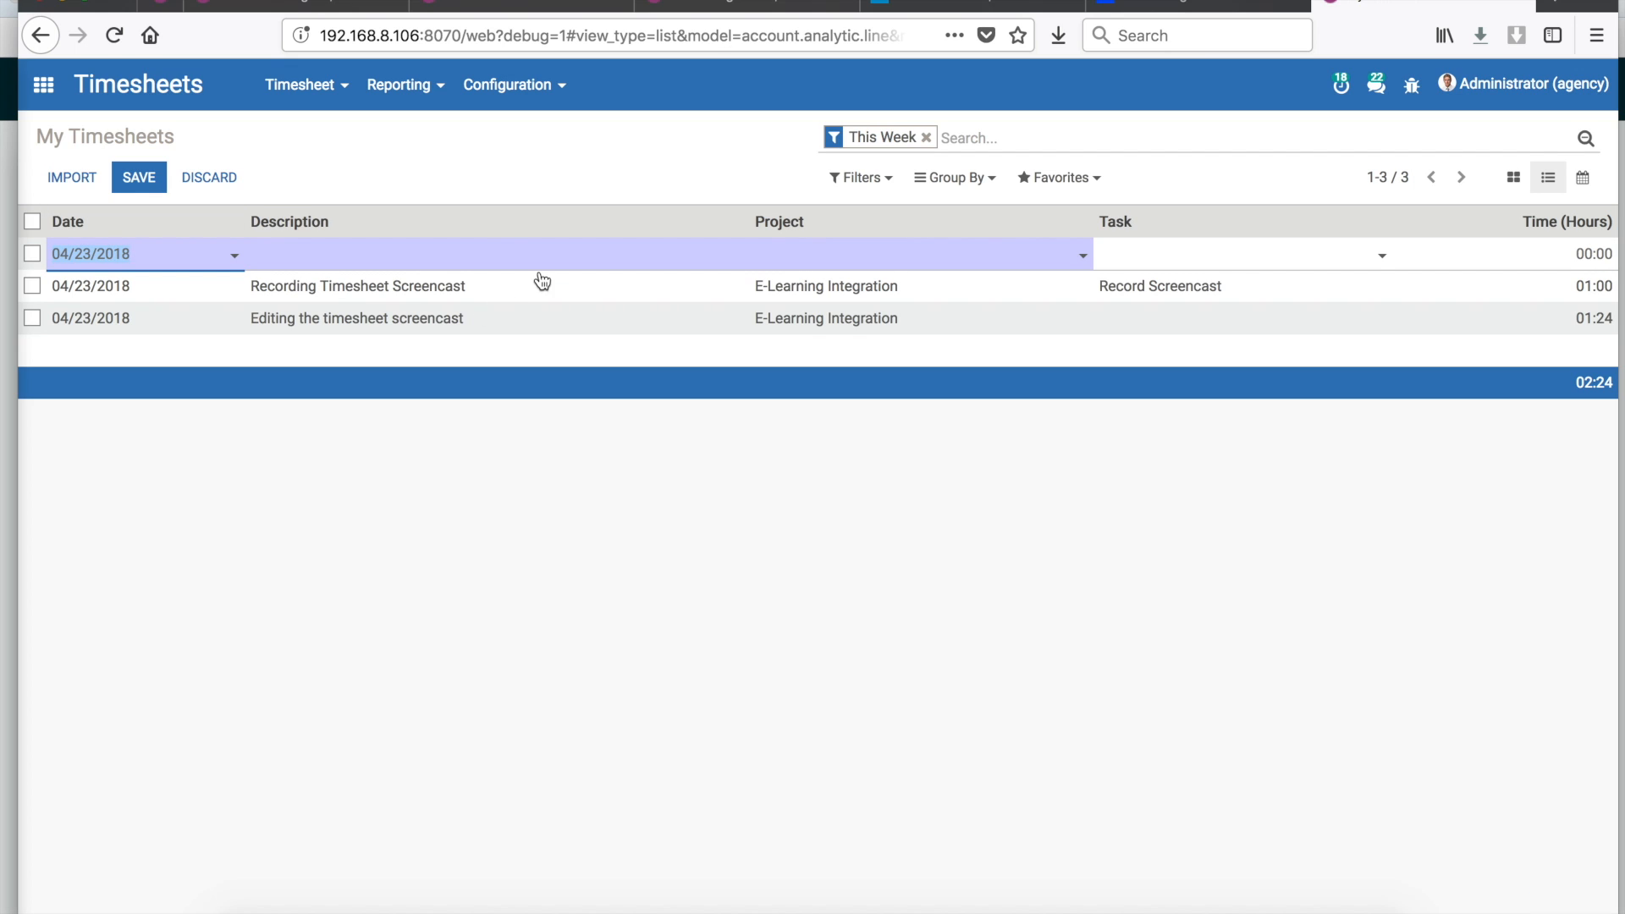
pyautogui.click(453, 260)
pyautogui.write('S')
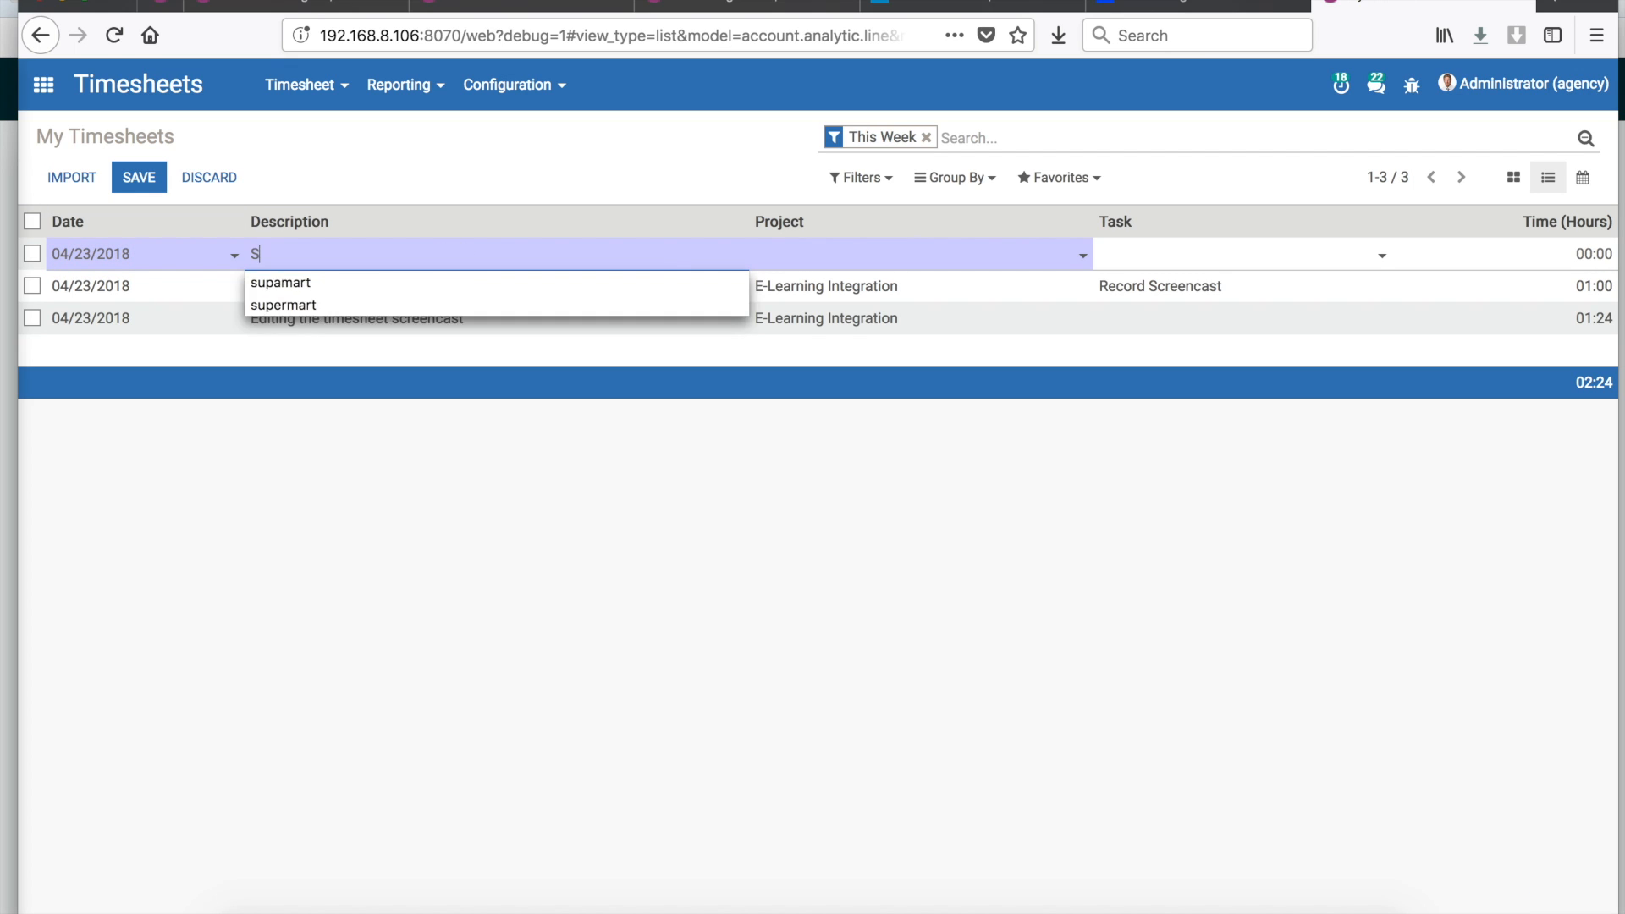
pyautogui.write('etup L')
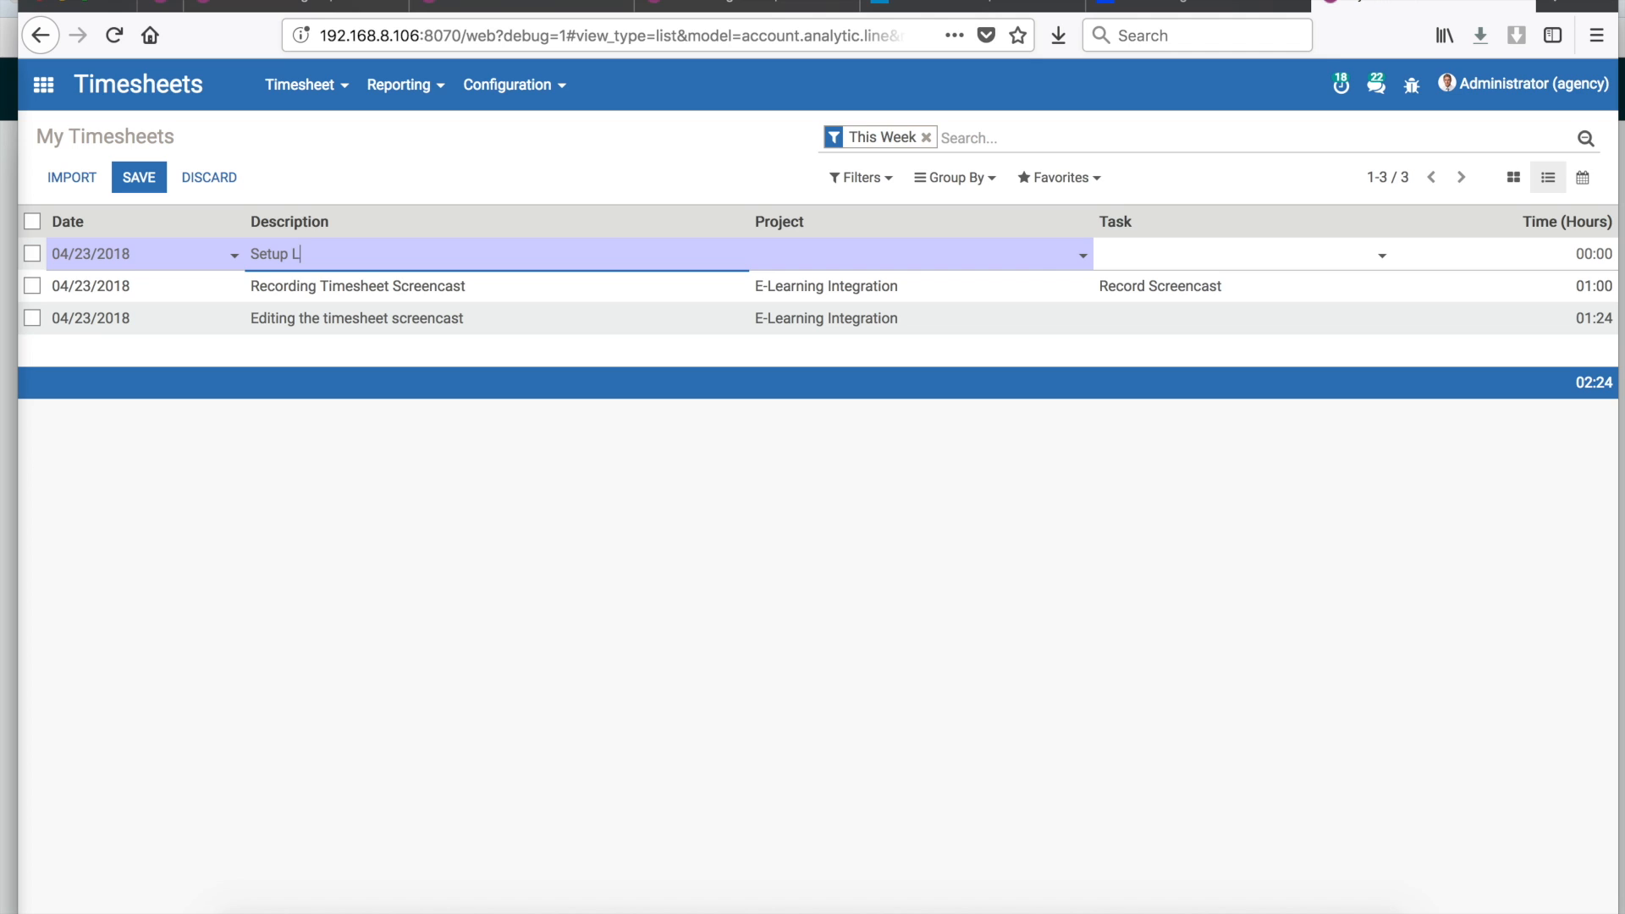
pyautogui.write('anding Page for Screencast')
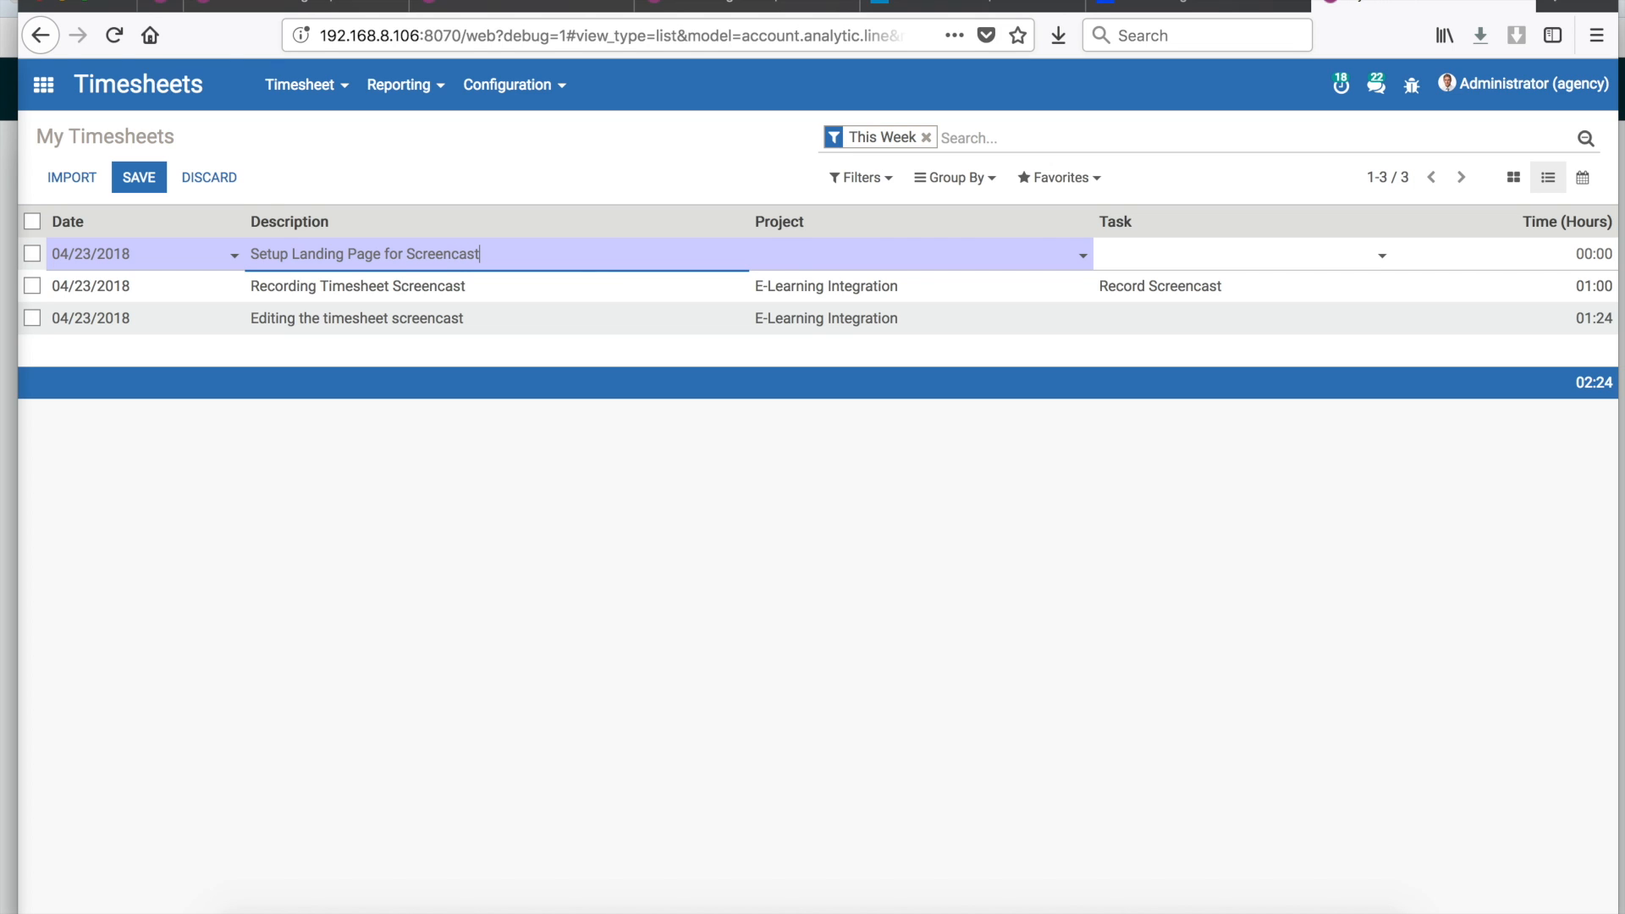
# - Assign the landing page row to the E-Learning Integration project and set its time to 2 hours
pyautogui.click(793, 253)
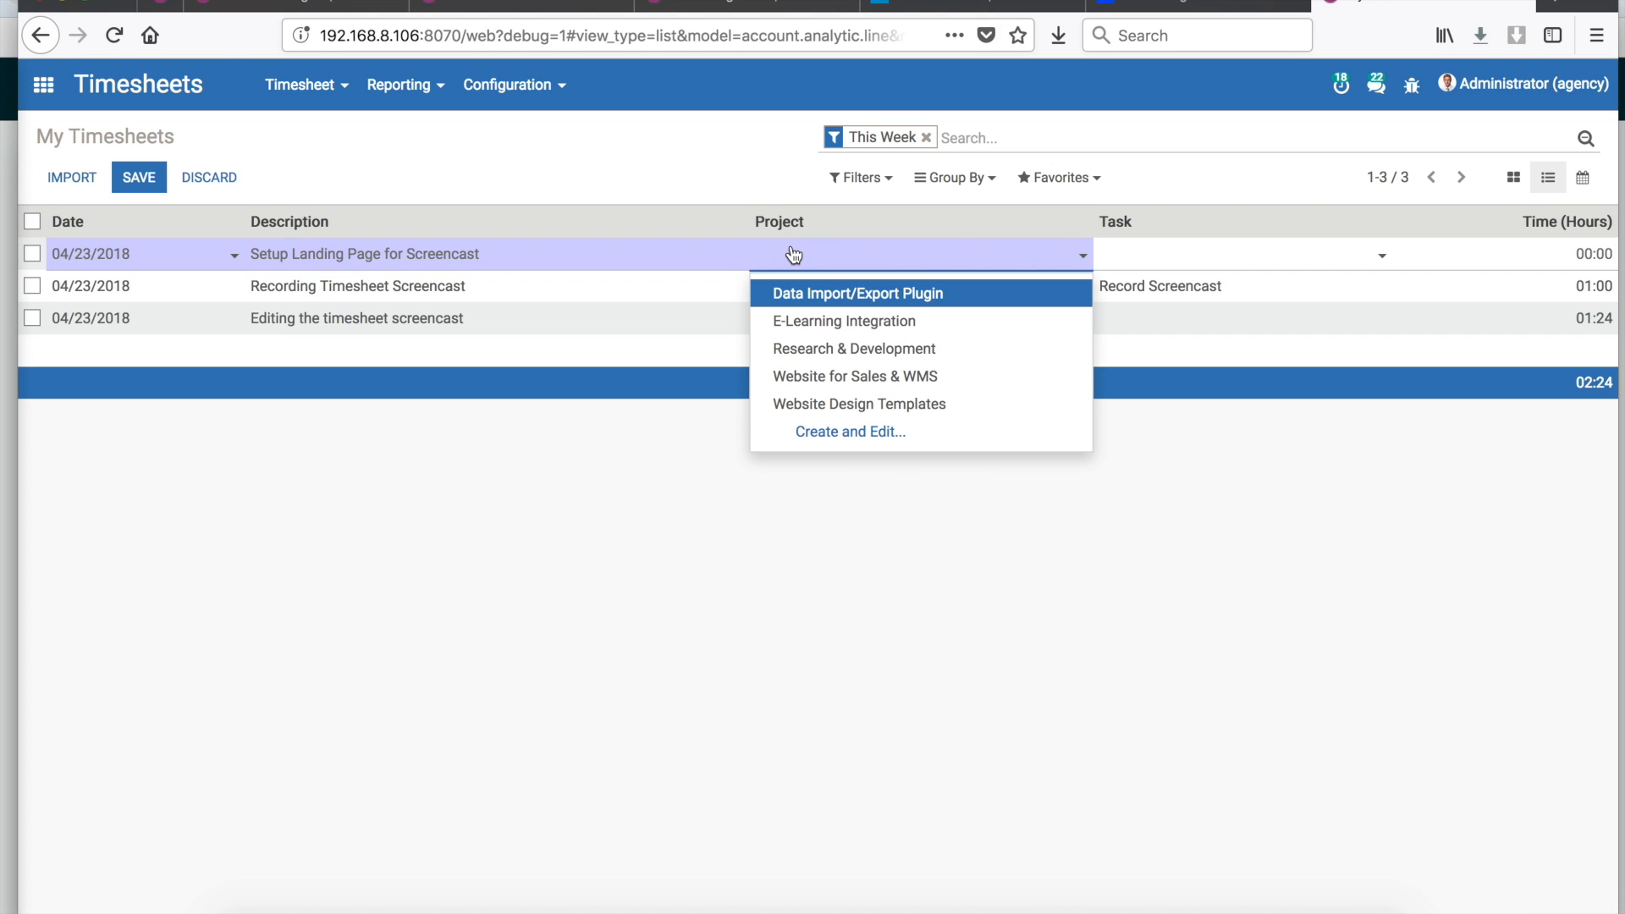
pyautogui.click(809, 320)
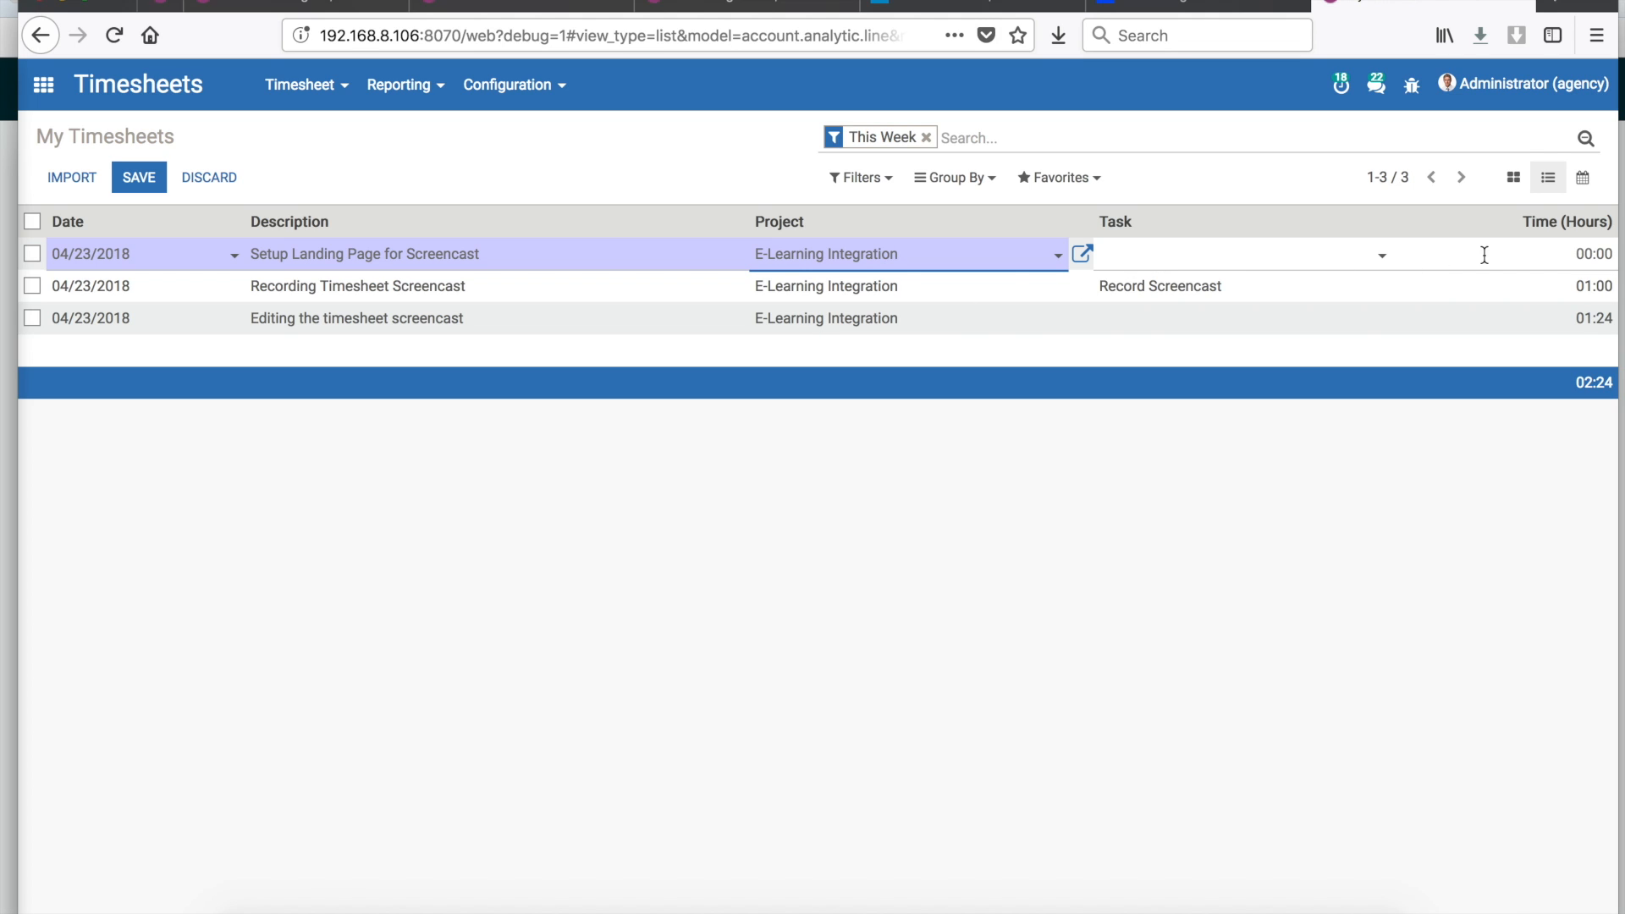
pyautogui.click(1579, 255)
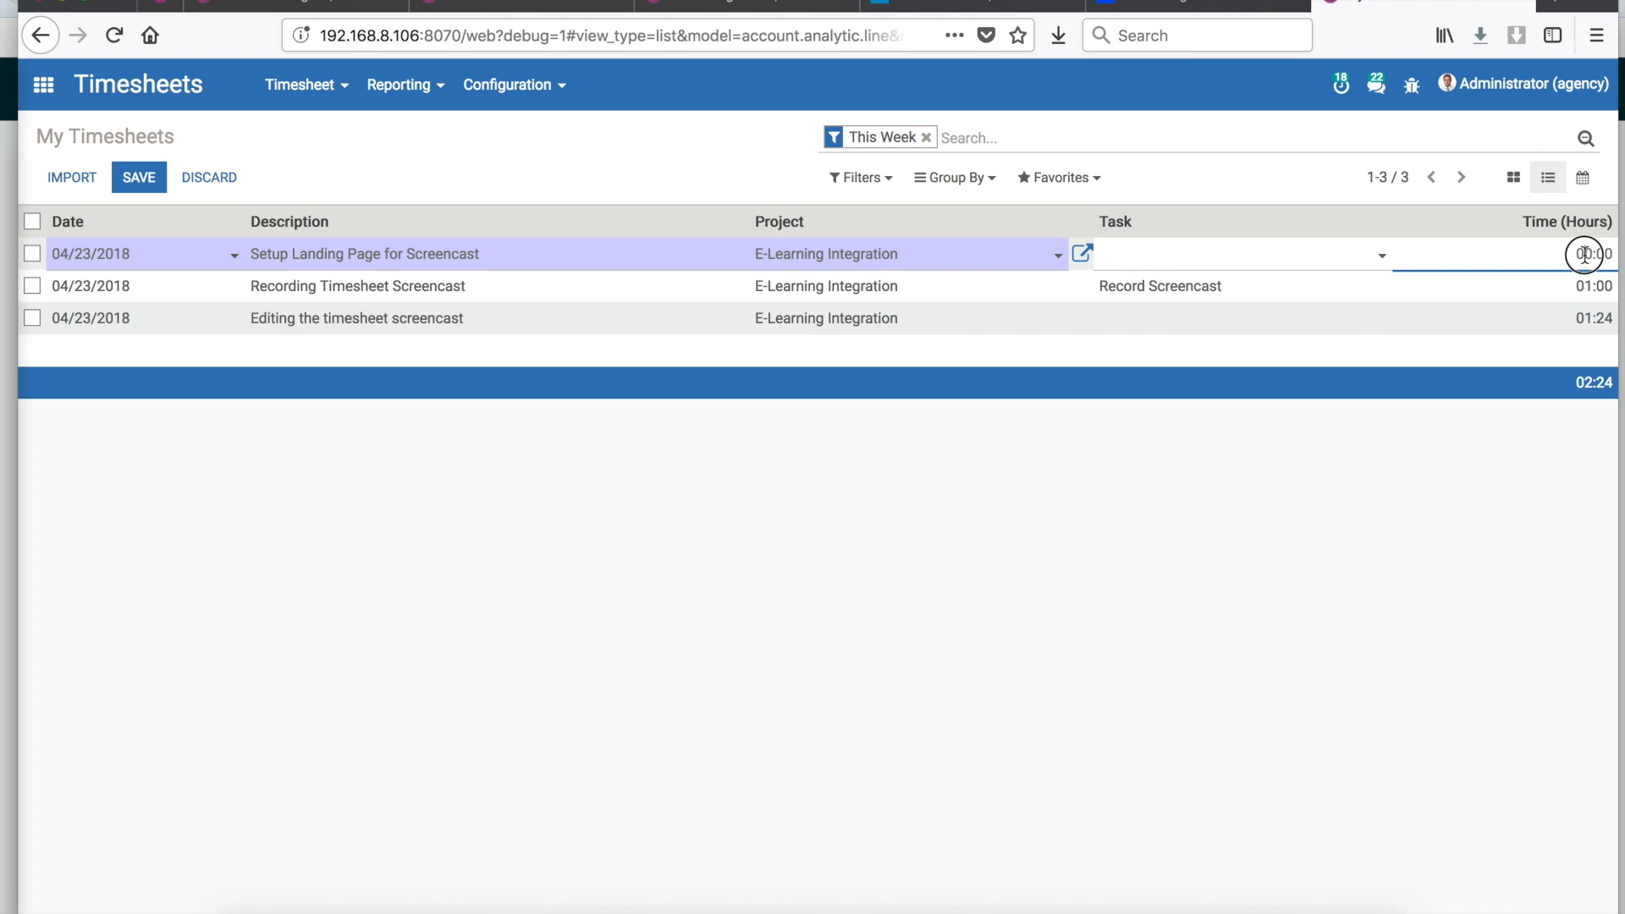
pyautogui.write('2')
pyautogui.click(1397, 350)
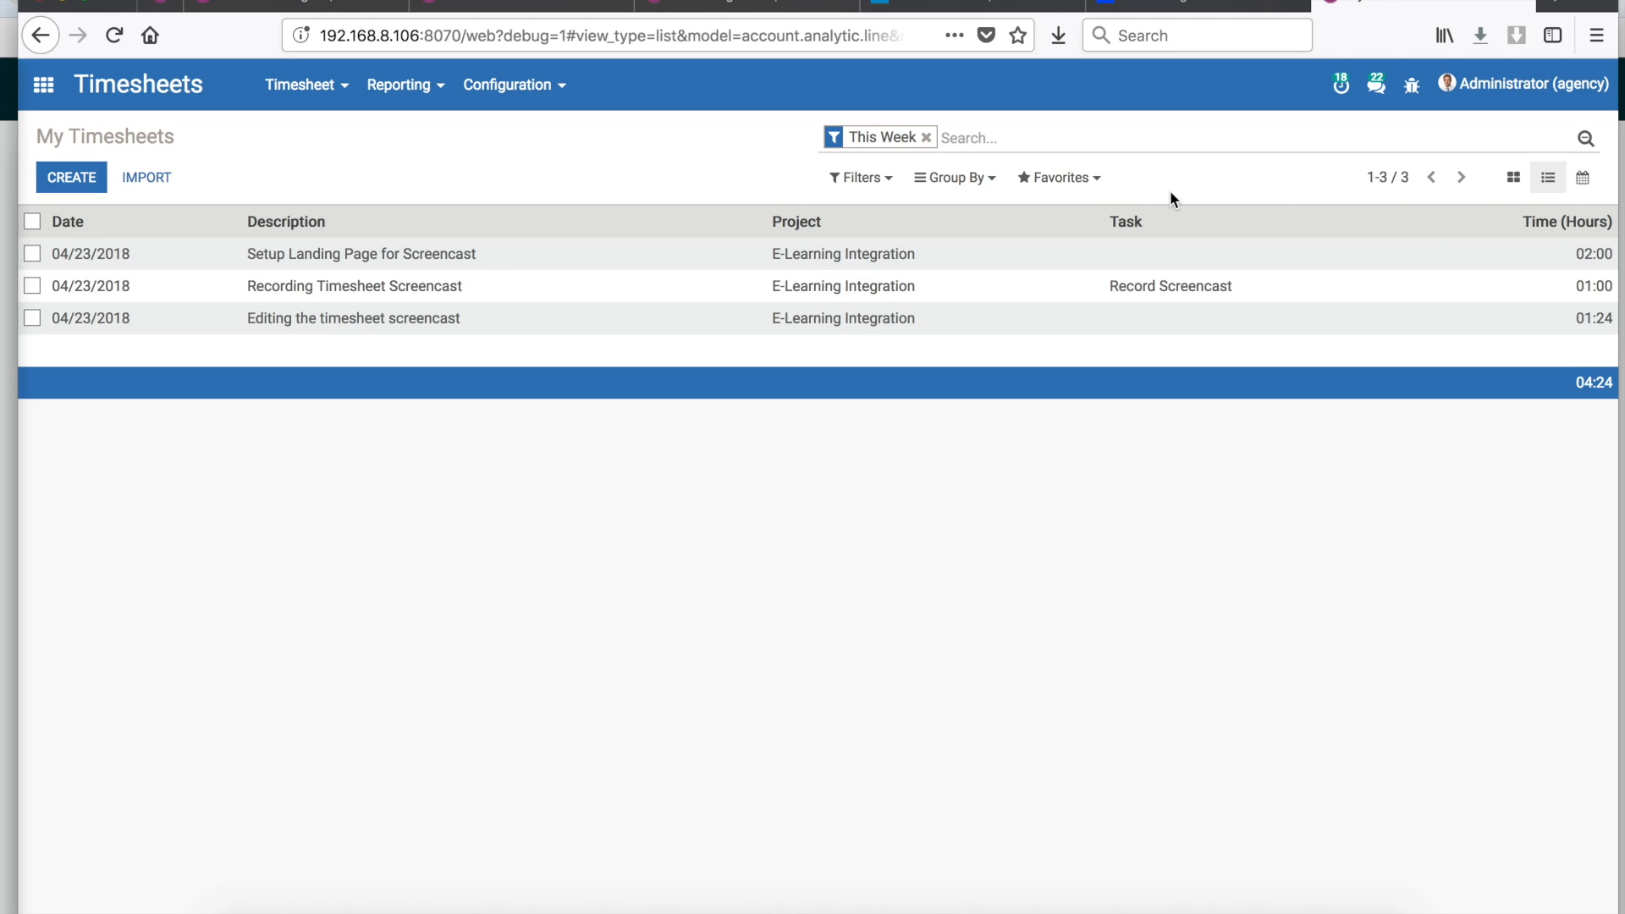
# - Show the timesheets as kanban cards, view the landing page entry's details and return to the My Timesheets overview
pyautogui.click(1514, 180)
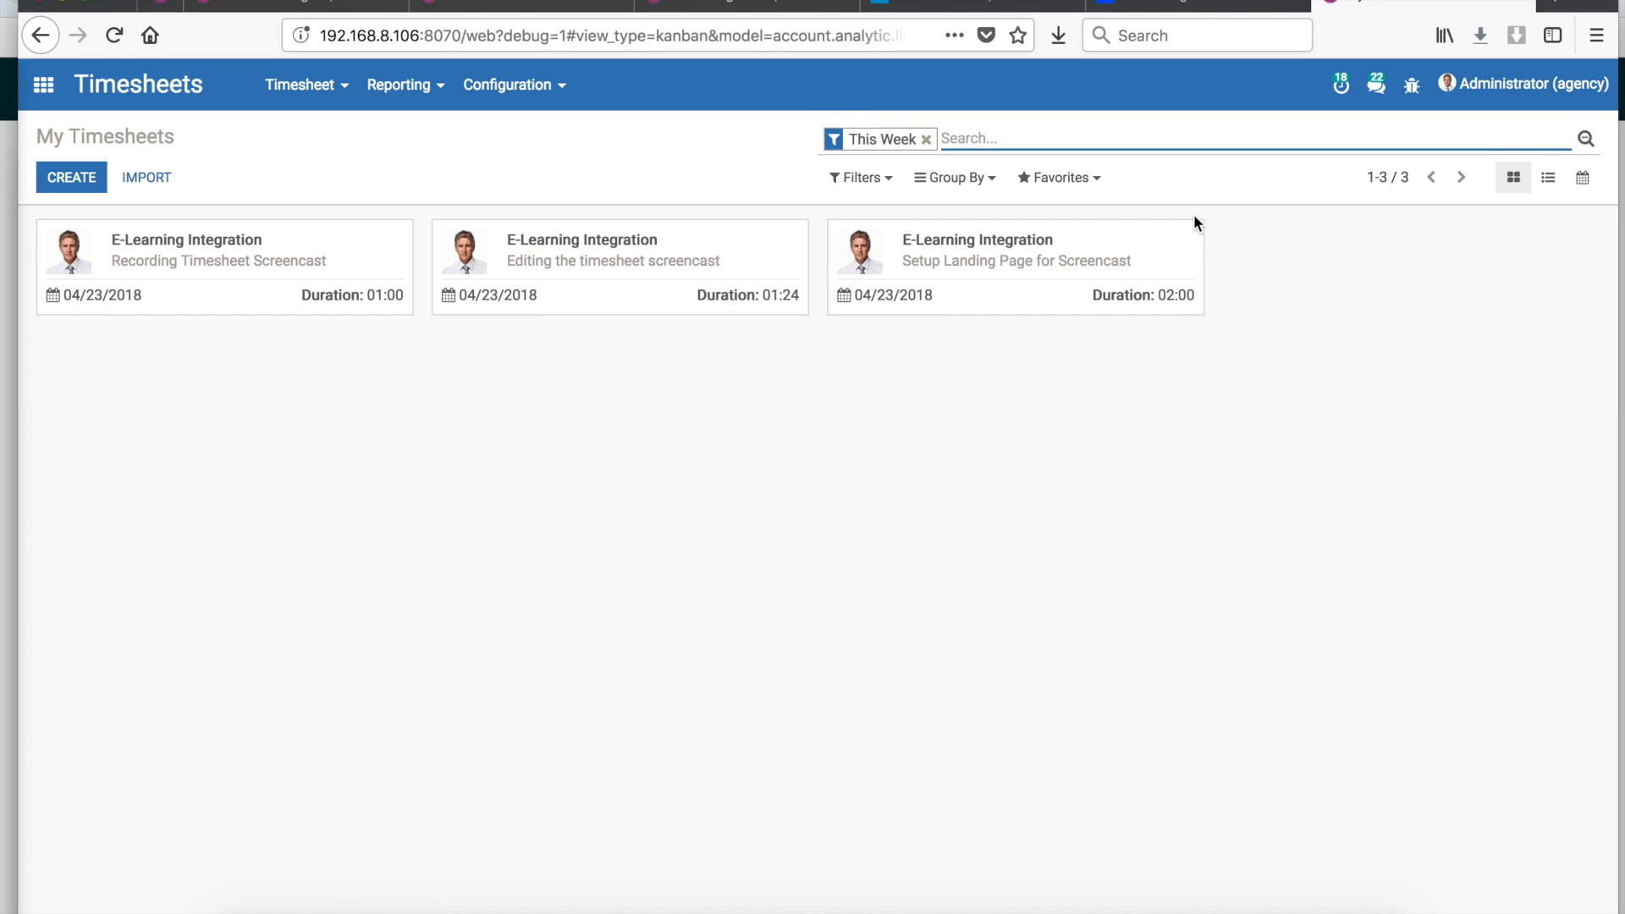
pyautogui.click(1012, 264)
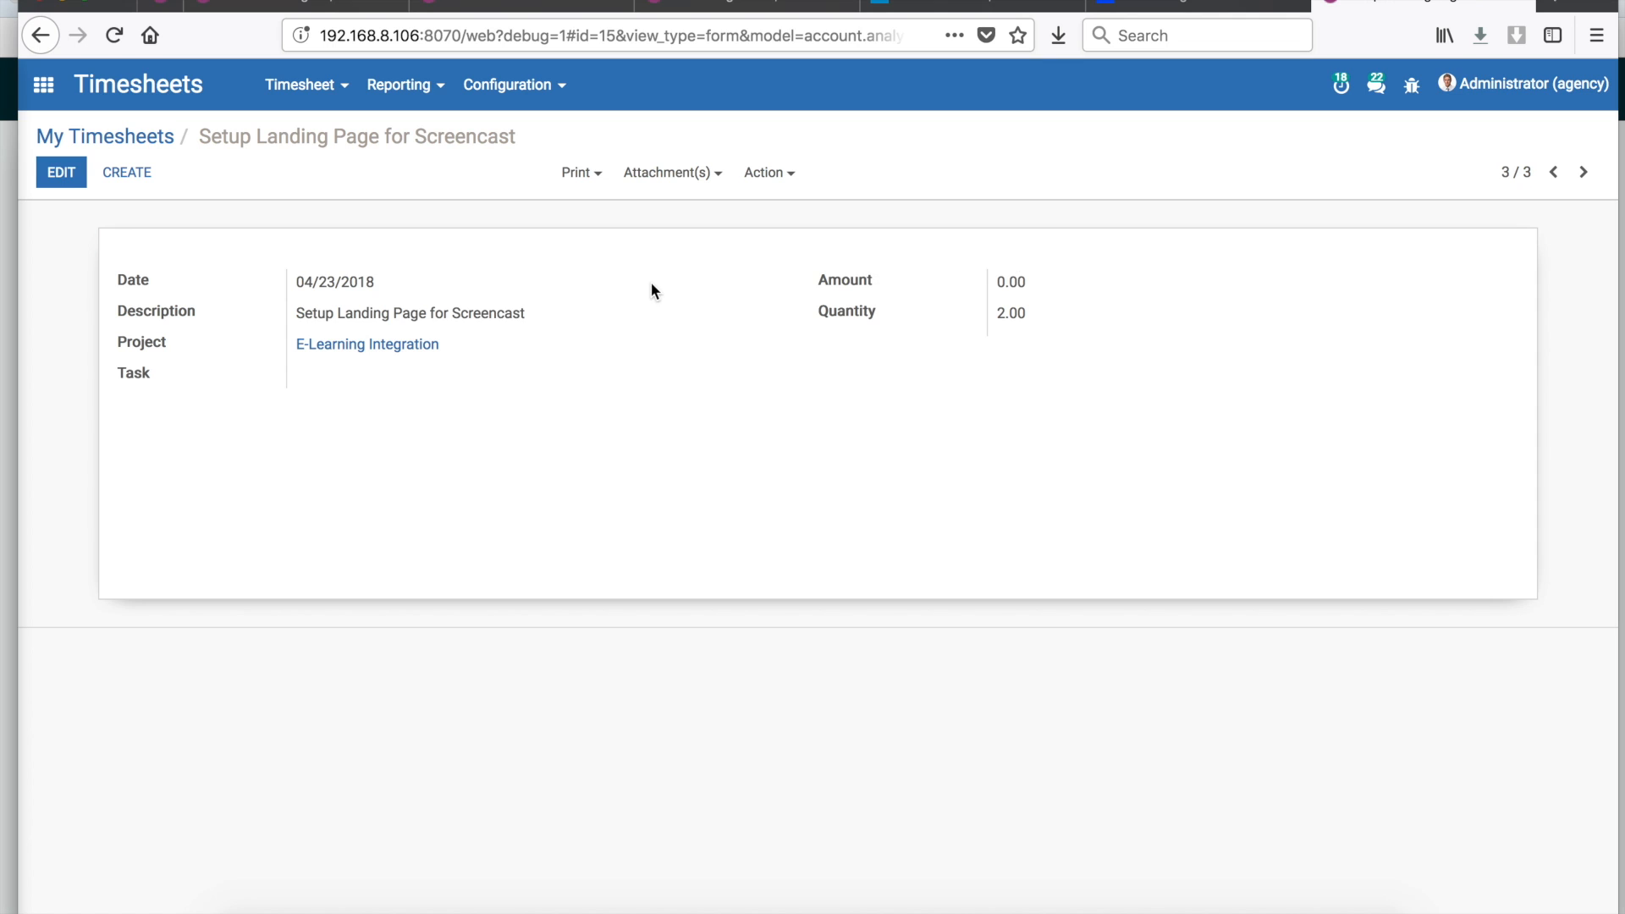
pyautogui.click(145, 138)
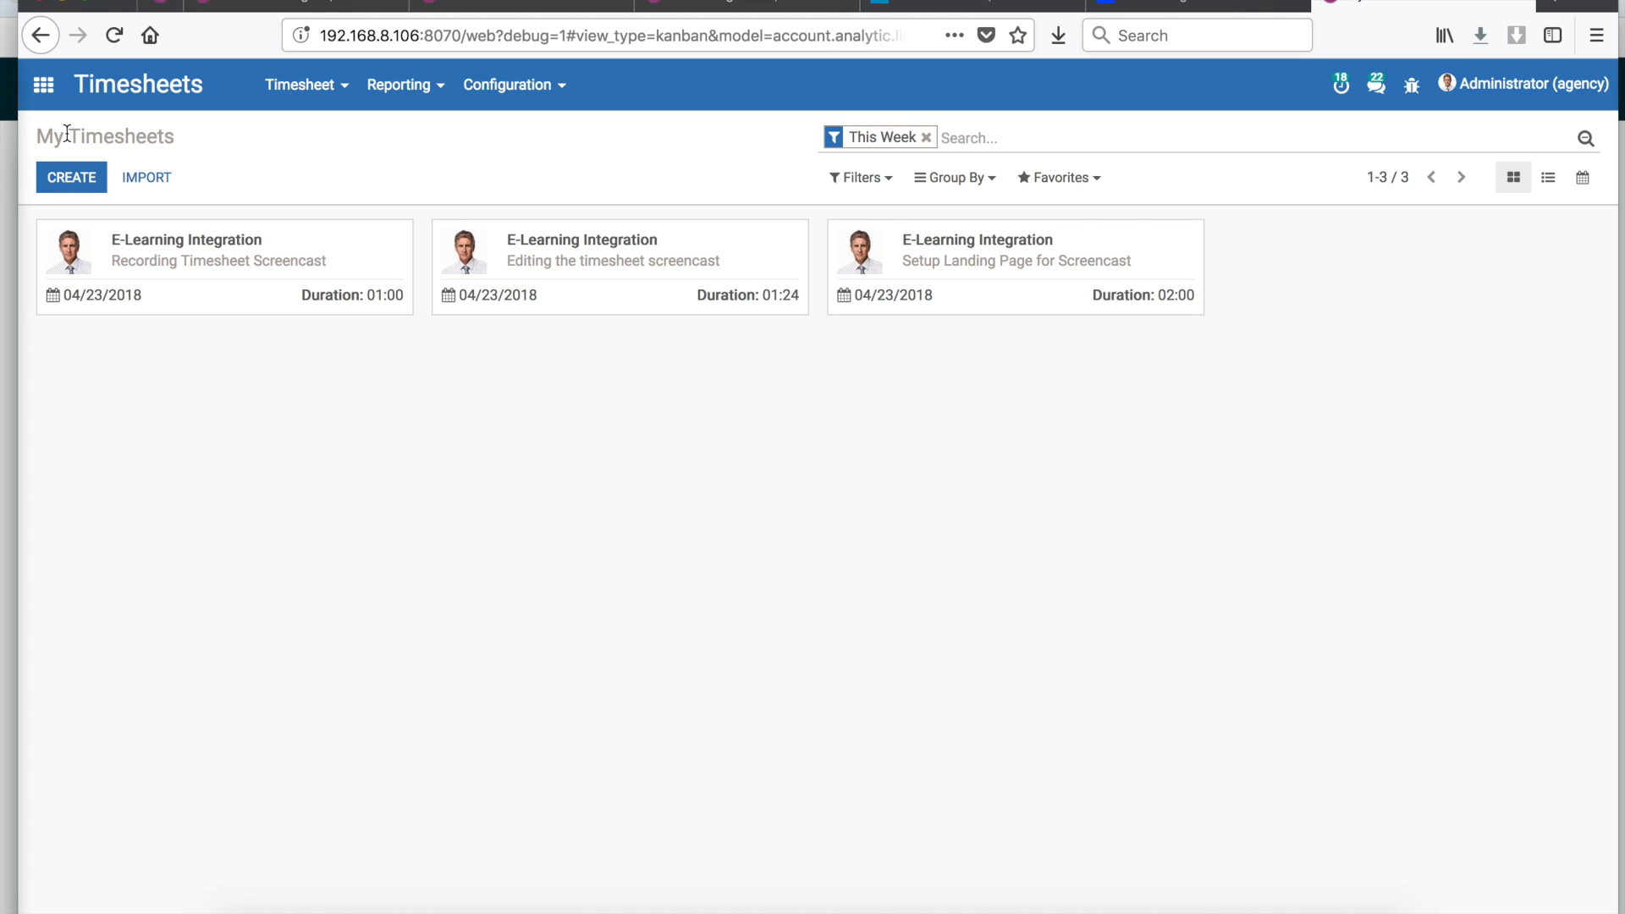
# - Start a new timesheet entry described as "Wireframing Telecommute App" under the Research & Development project
pyautogui.click(71, 177)
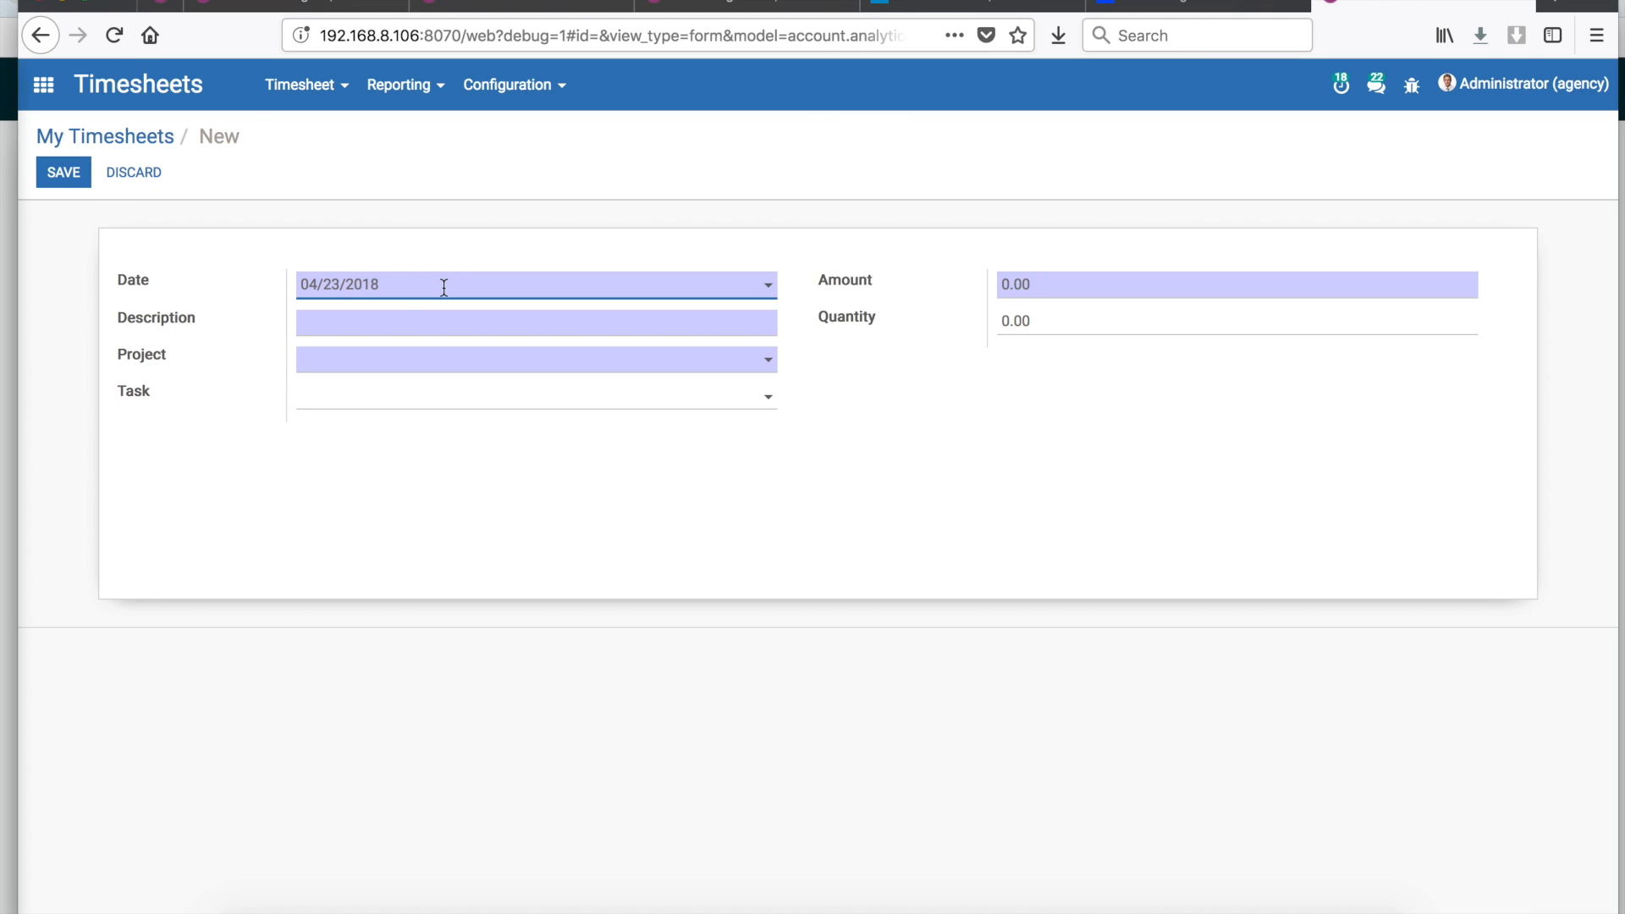
pyautogui.click(407, 318)
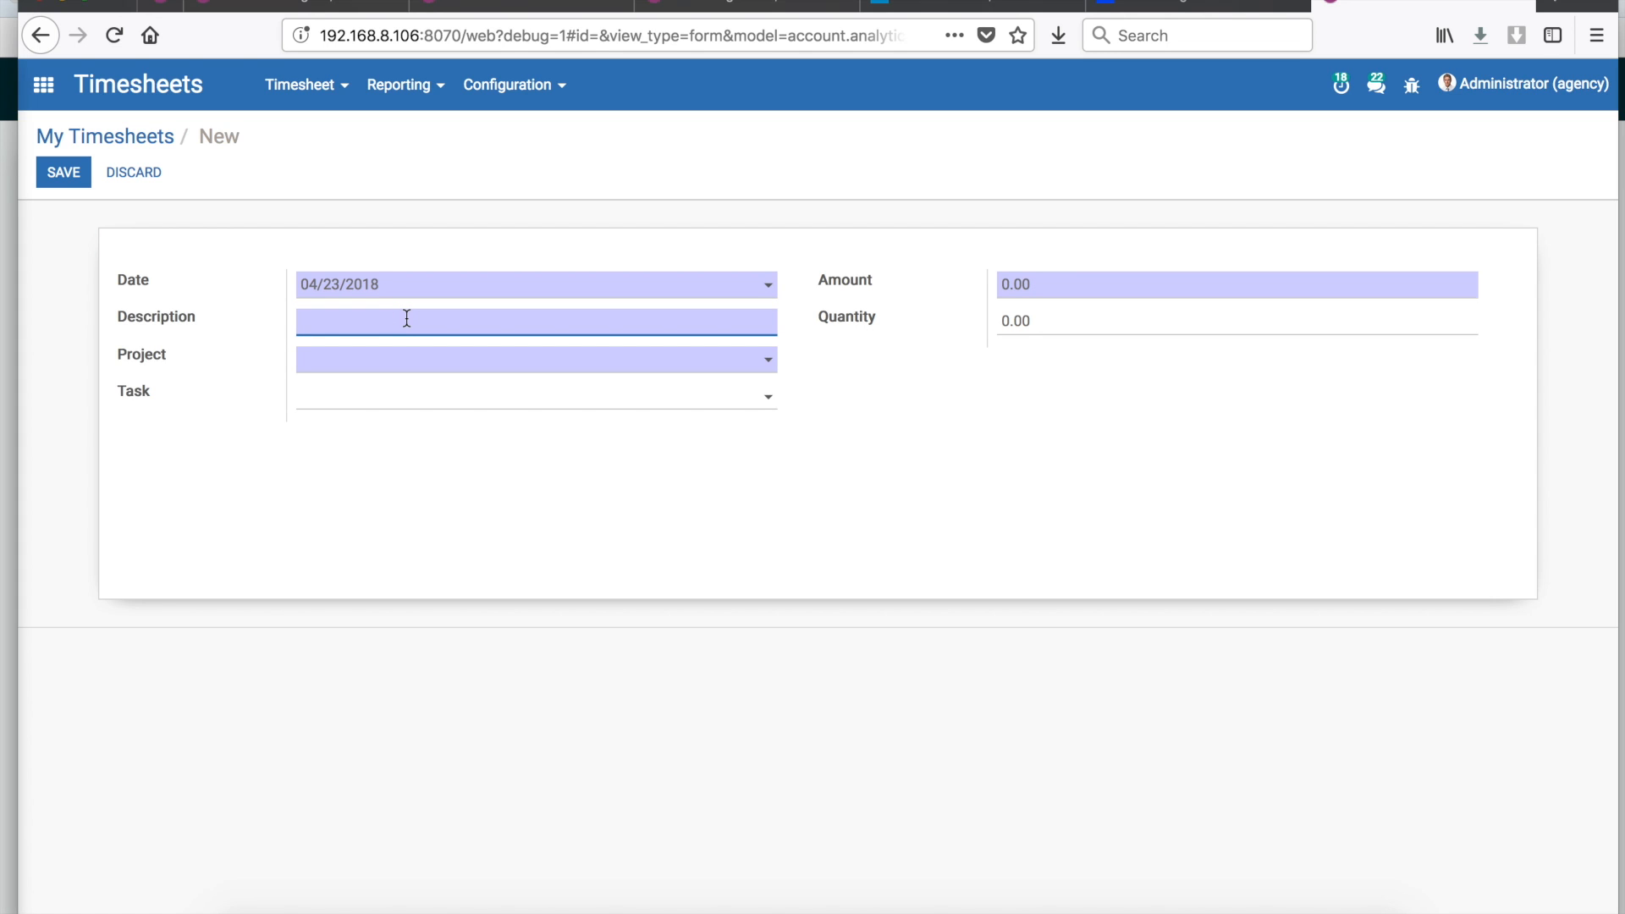
pyautogui.write('Wireframing Telecommute App')
pyautogui.click(472, 363)
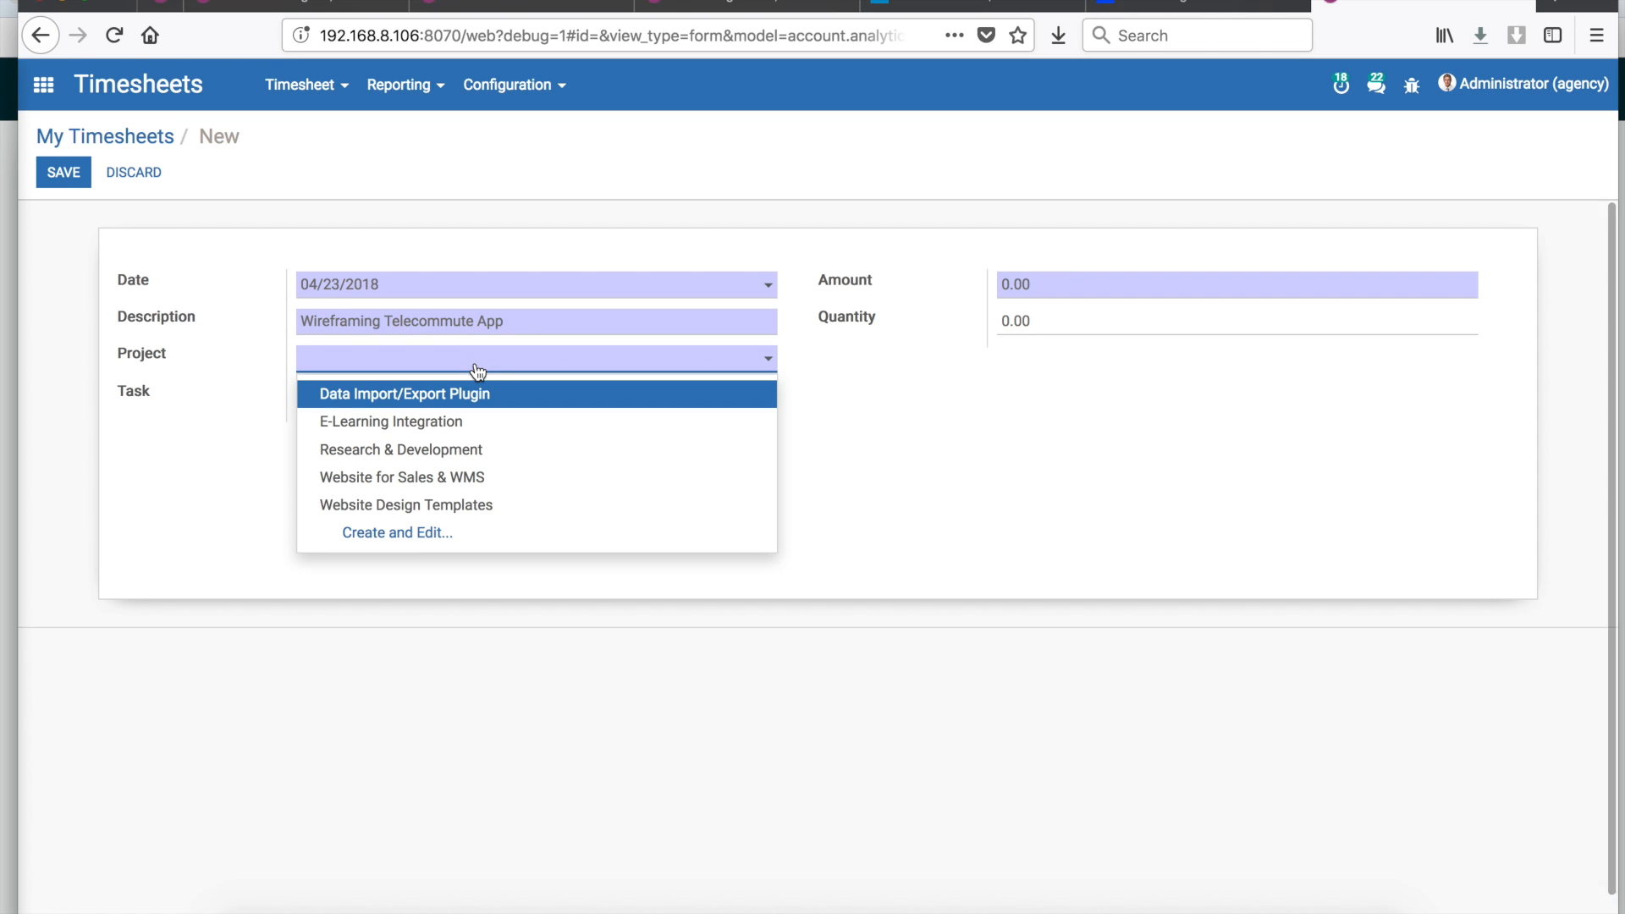
pyautogui.click(475, 452)
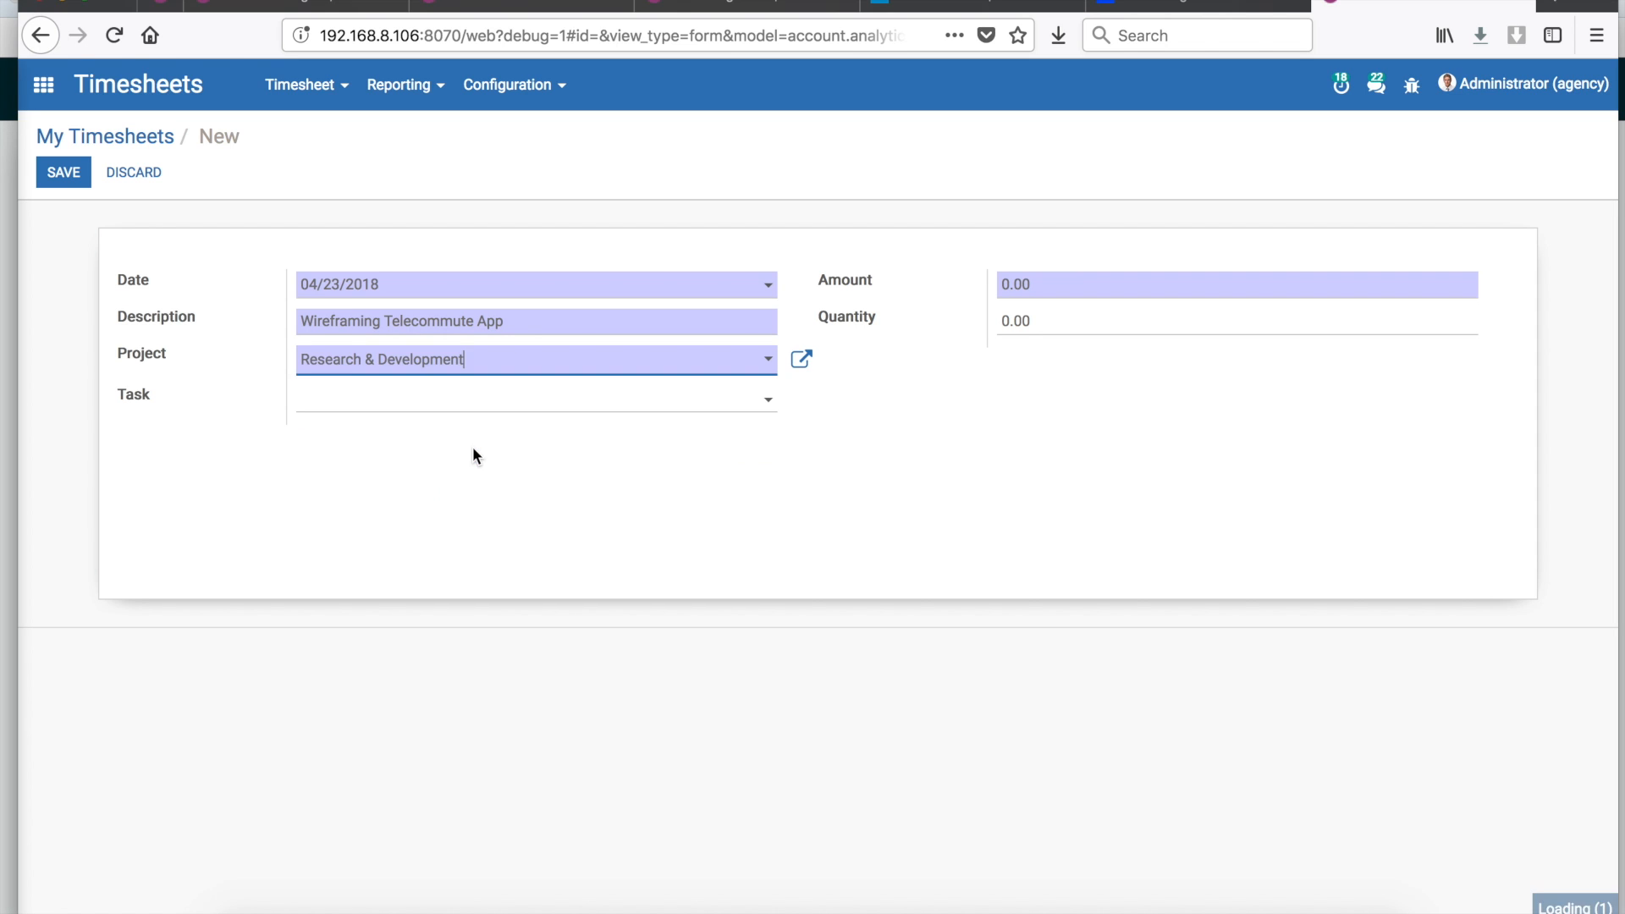
# - Set the wireframing entry's quantity to 0.50 and save it
pyautogui.click(1005, 321)
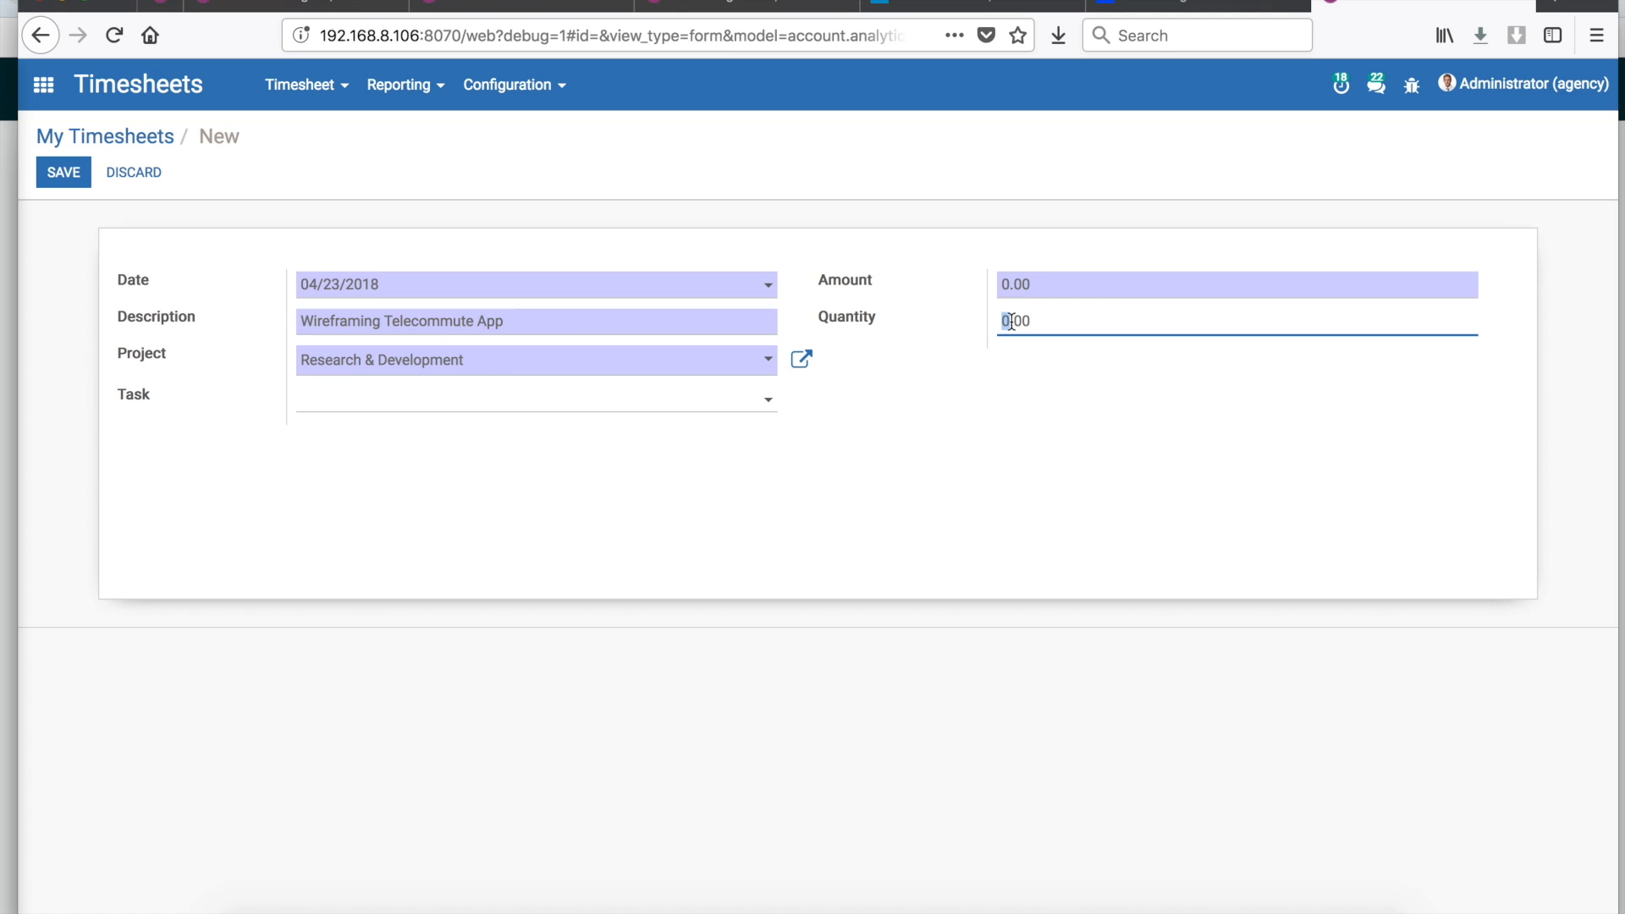
pyautogui.click(1015, 322)
pyautogui.click(1016, 321)
pyautogui.click(1004, 322)
pyautogui.click(1018, 321)
pyautogui.write('5')
pyautogui.click(982, 364)
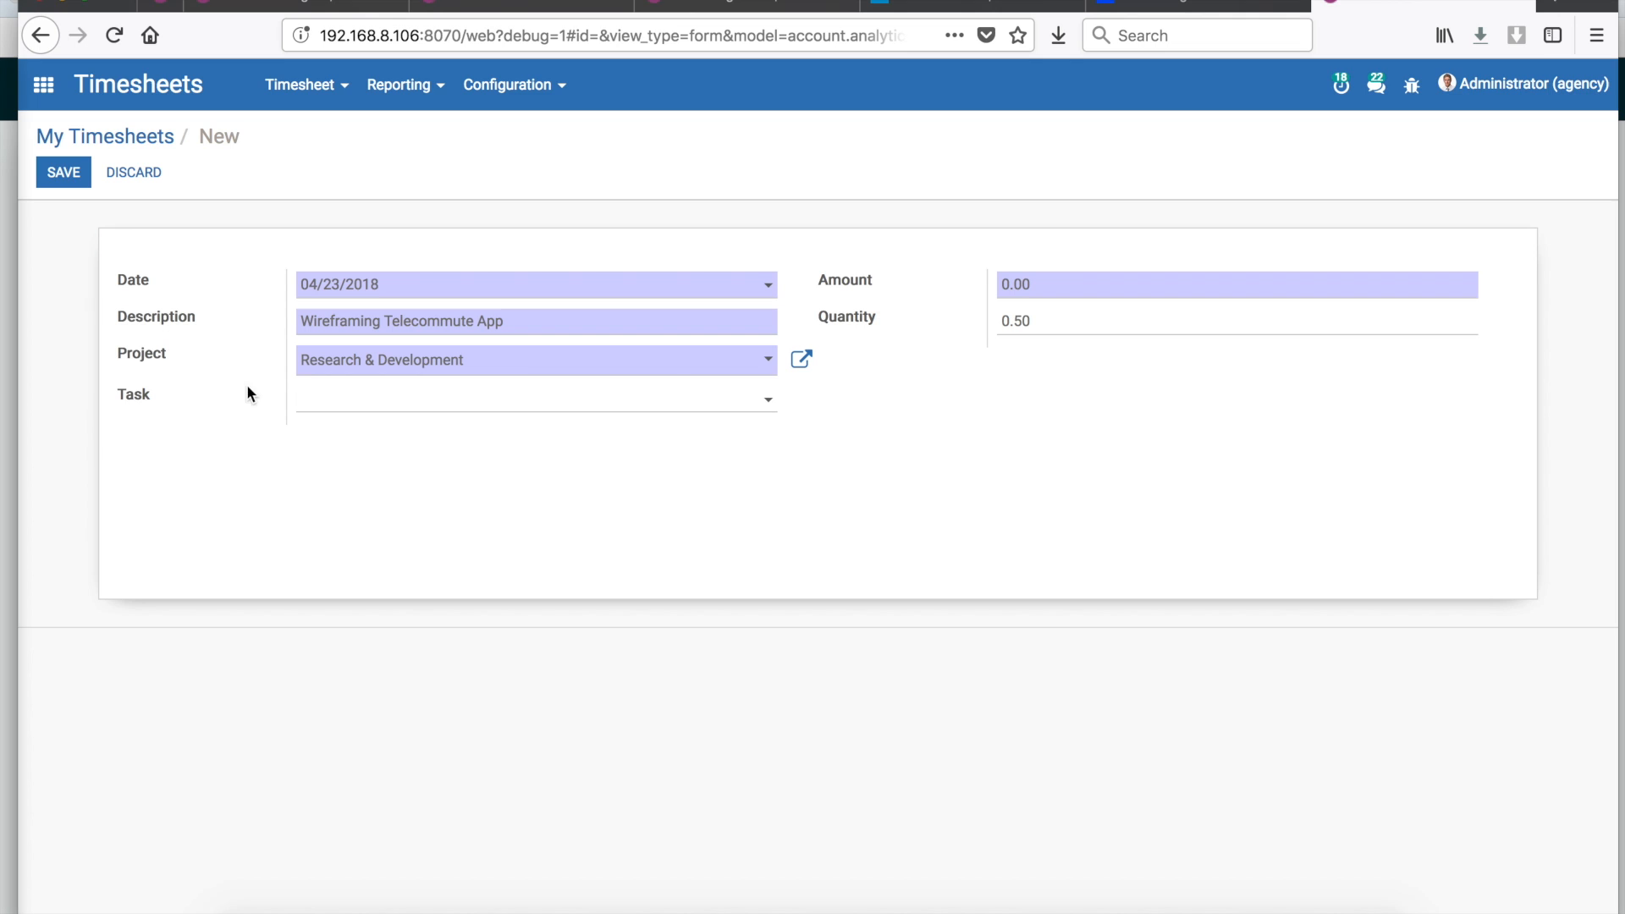
pyautogui.click(64, 174)
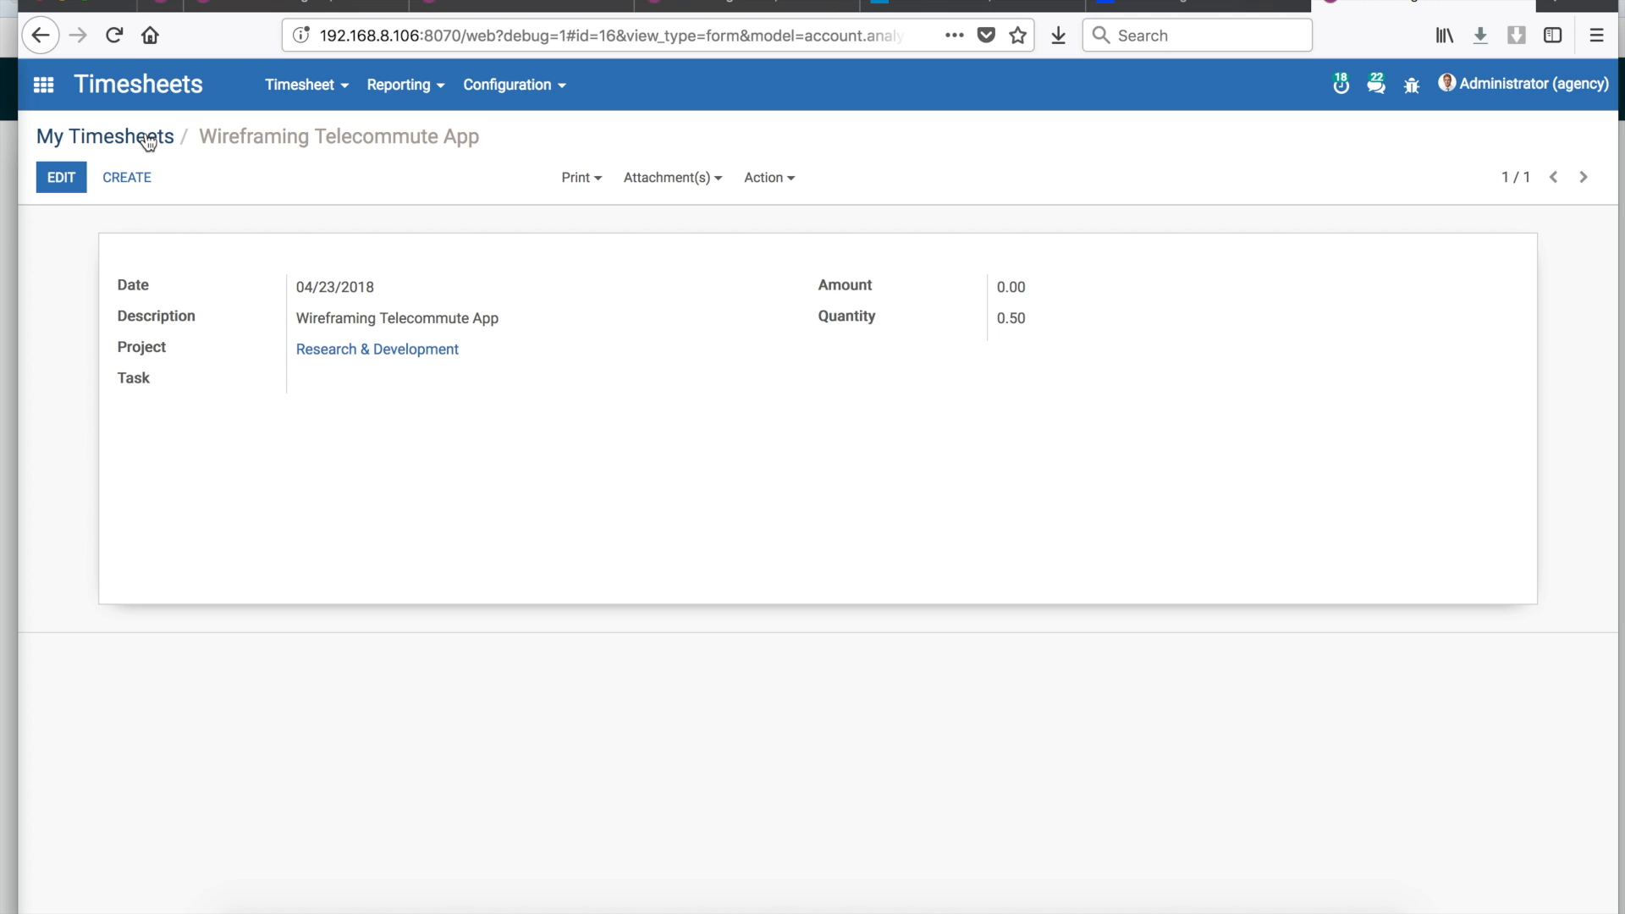
# - Start another timesheet entry described as "biolerplate the features of Telecommute app" under the Research & Development project
pyautogui.click(127, 177)
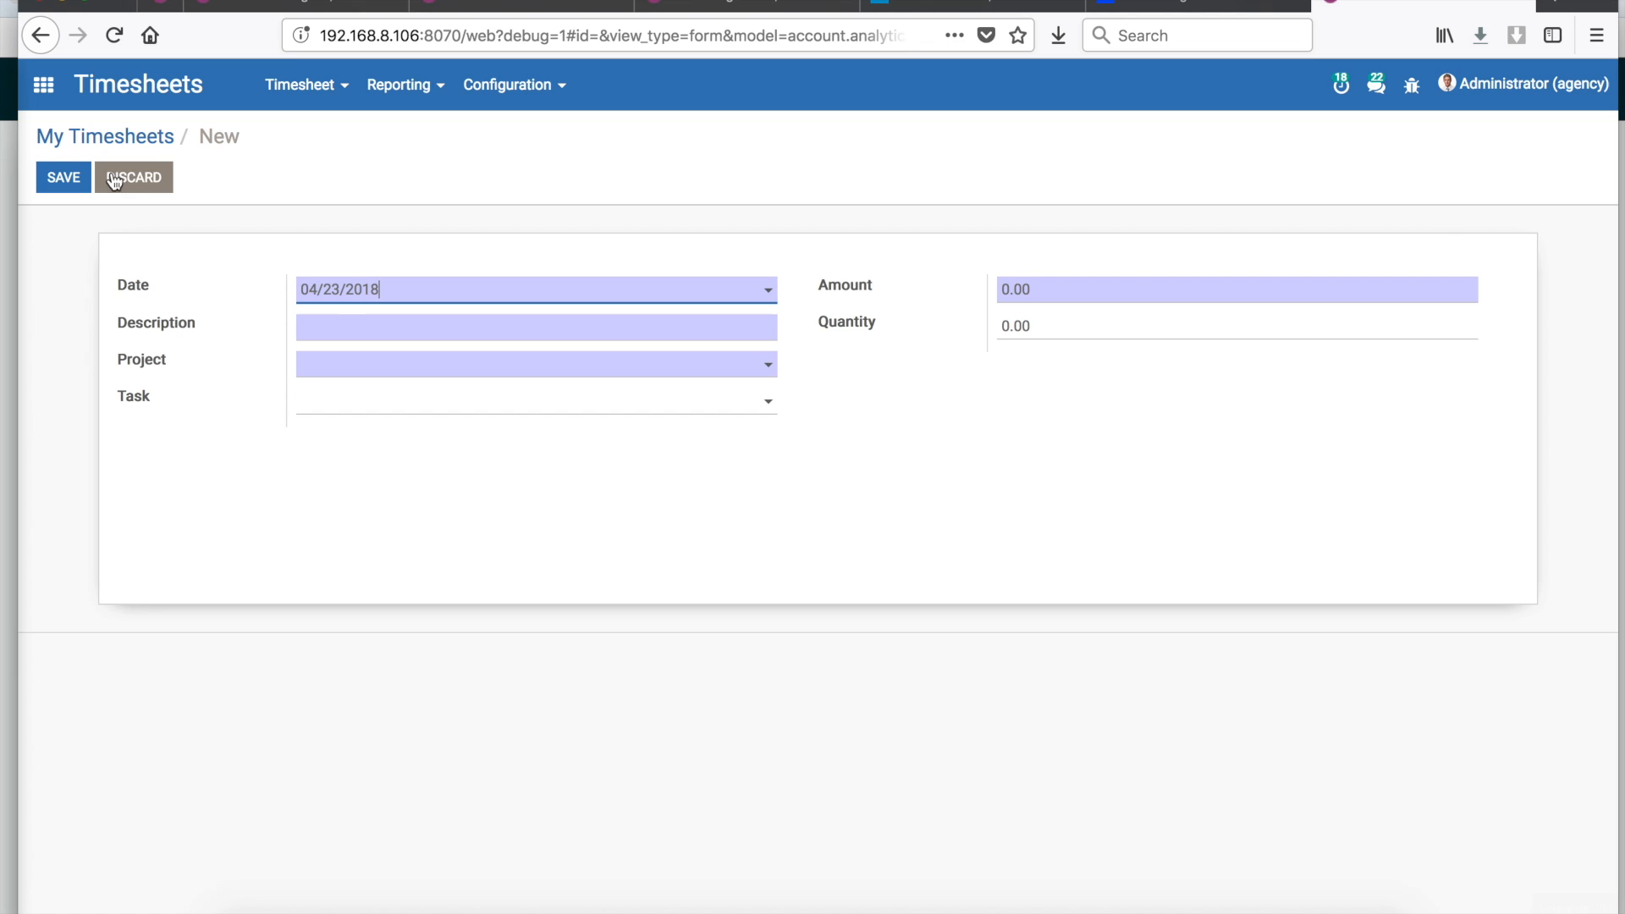
pyautogui.click(368, 326)
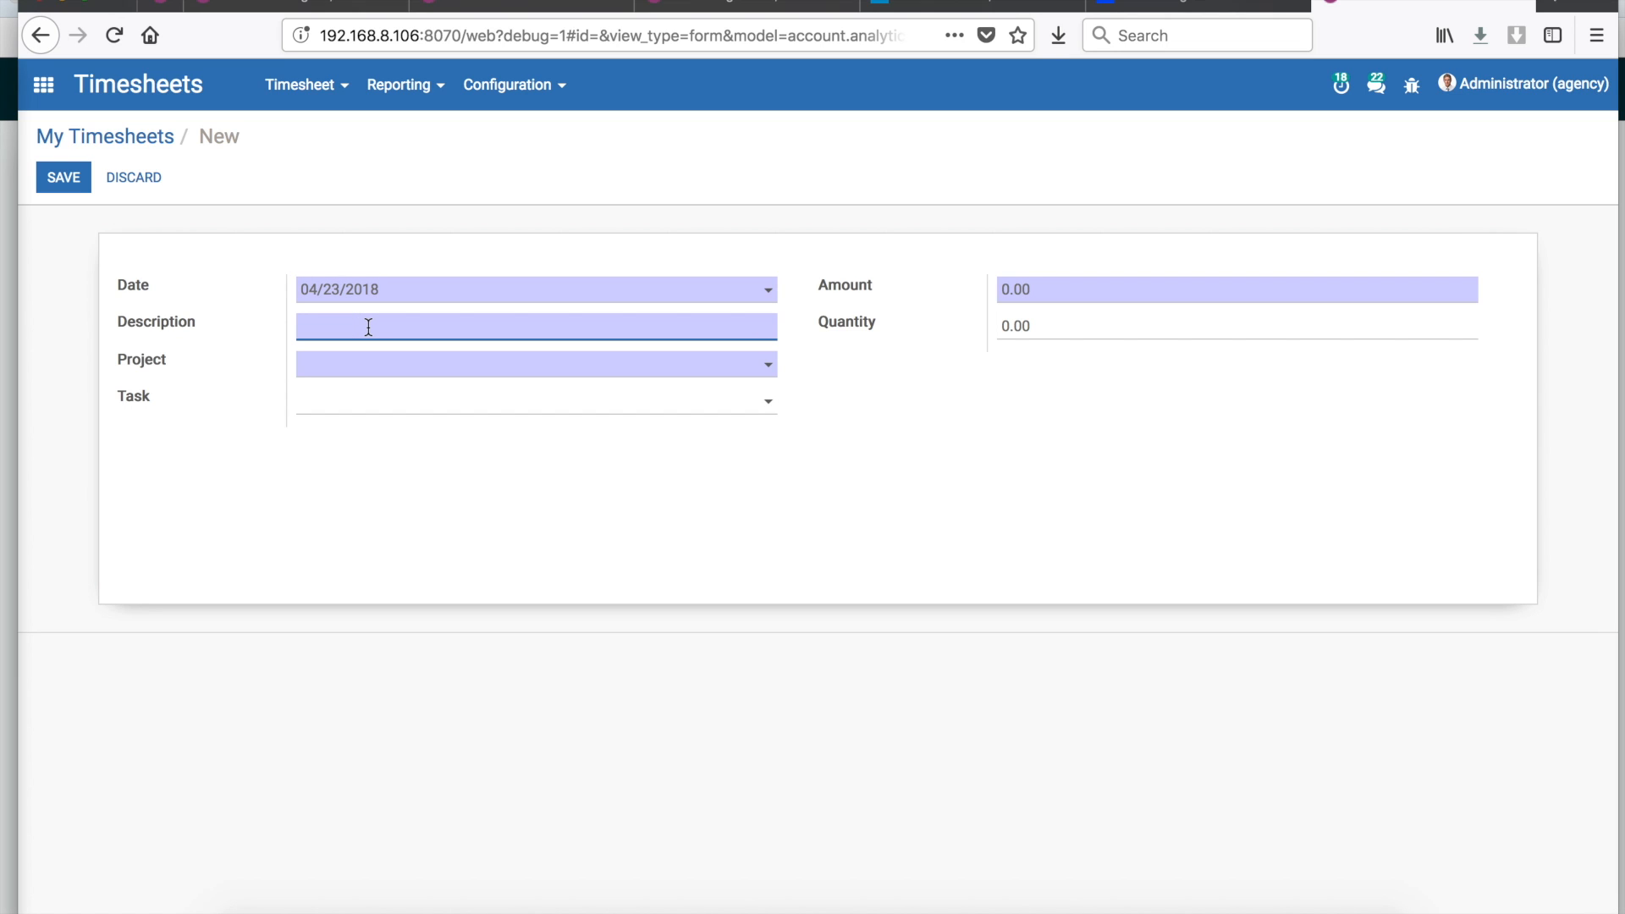
pyautogui.write('biolerplate the features of')
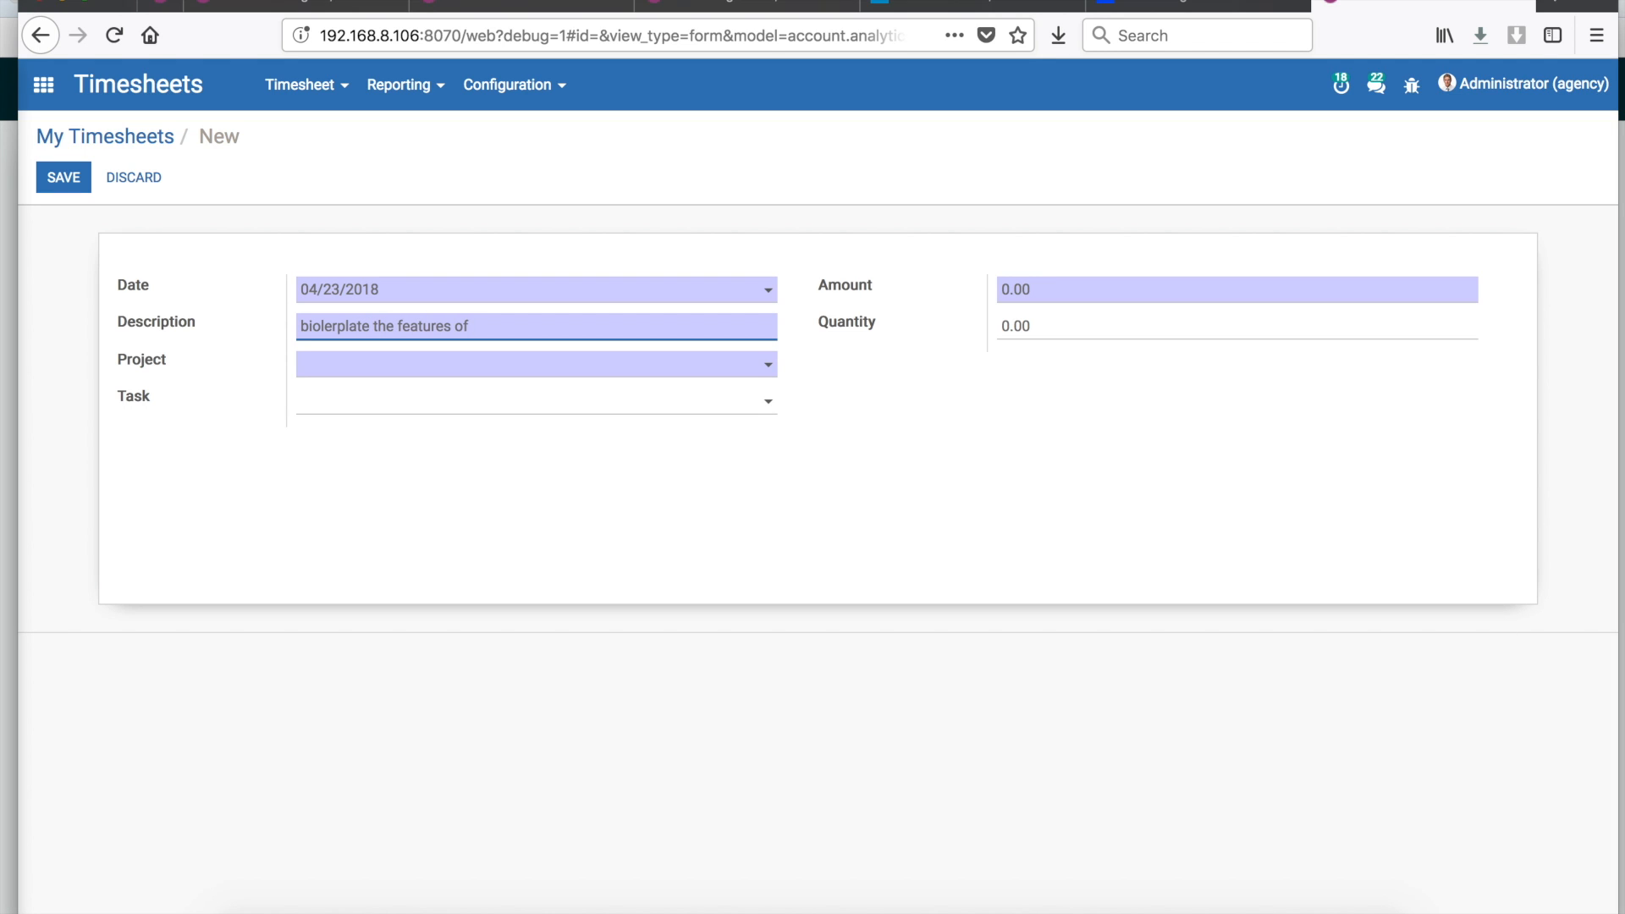
pyautogui.write(' Telecommute app')
pyautogui.click(387, 362)
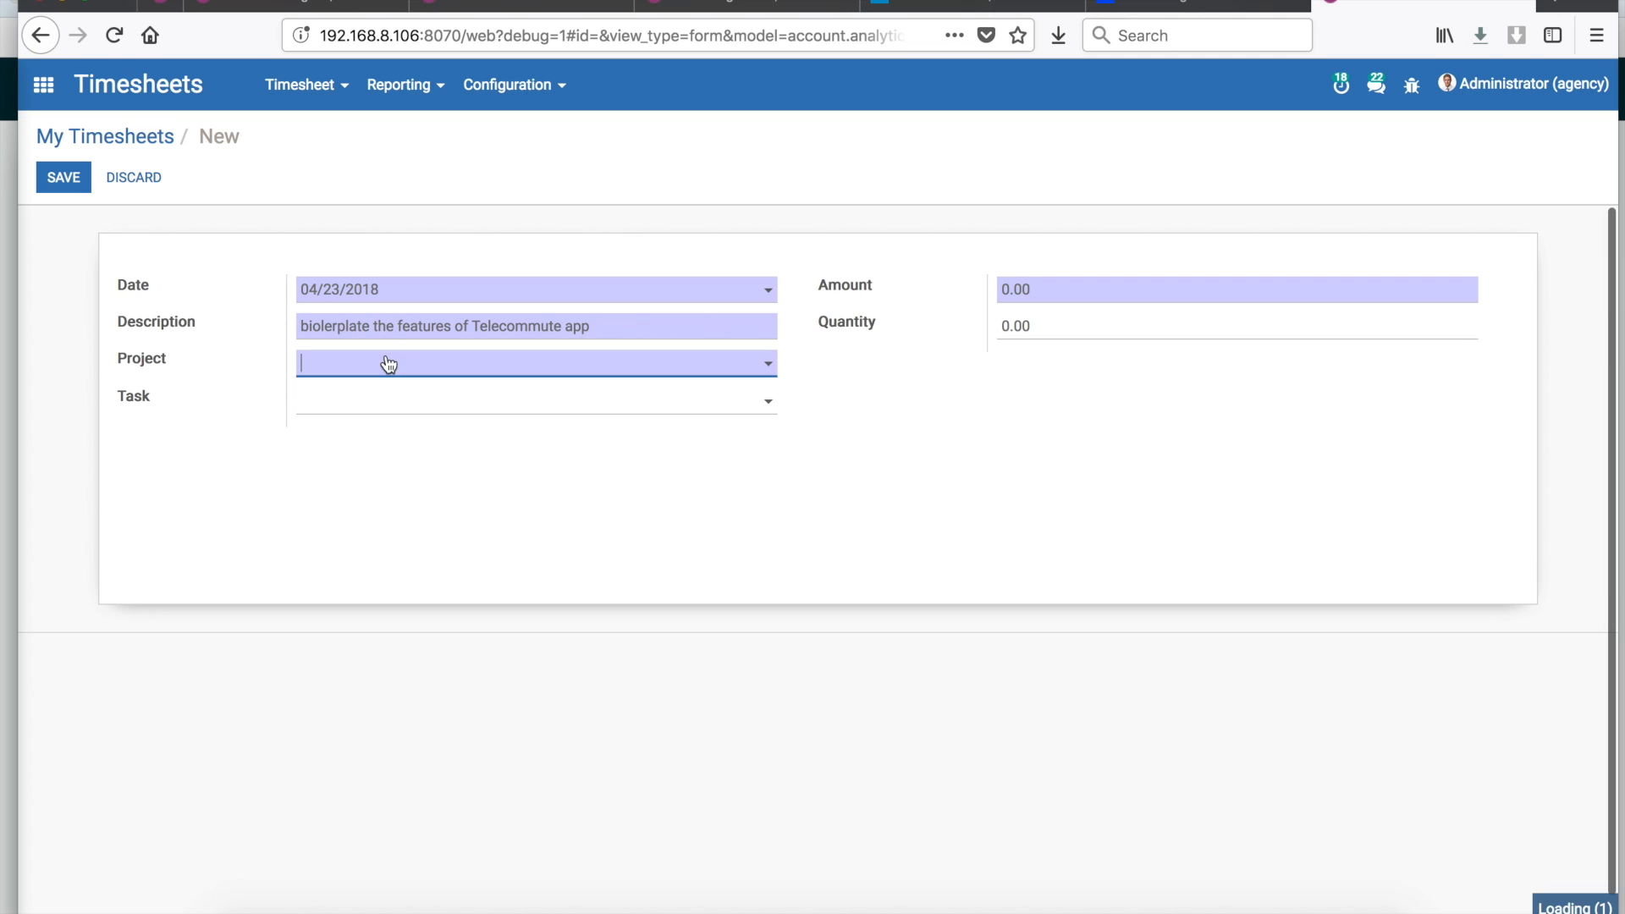
pyautogui.click(392, 455)
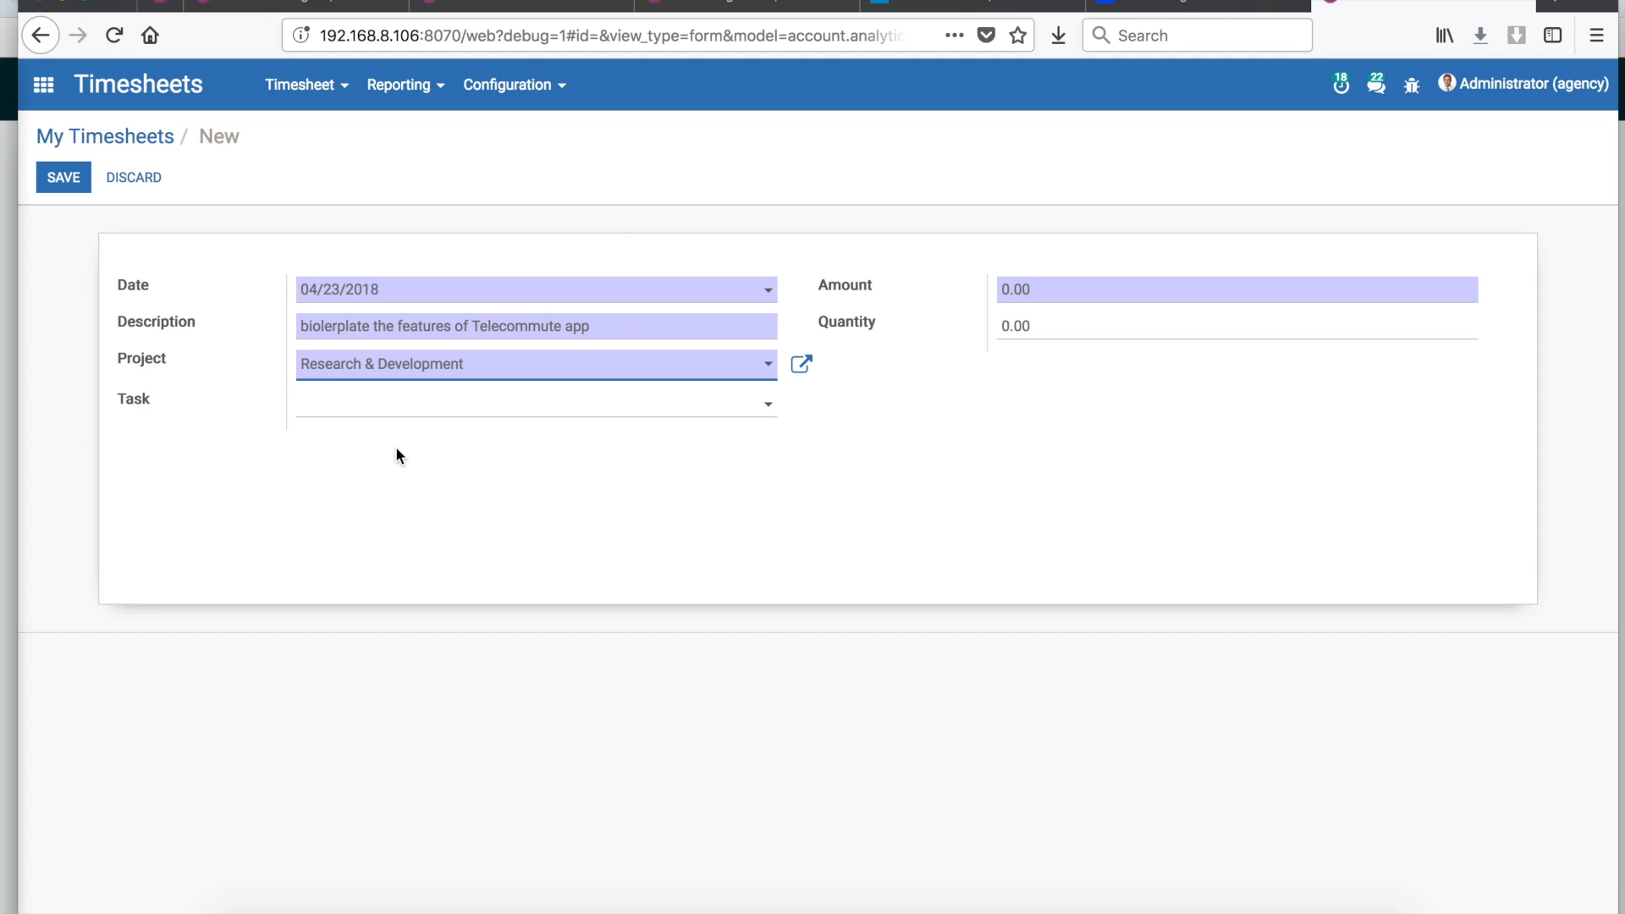
# - Set the quantity of the Telecommute features entry to 2.00
pyautogui.click(1006, 324)
pyautogui.moveTo(1006, 324); pyautogui.dragTo(1004, 326)
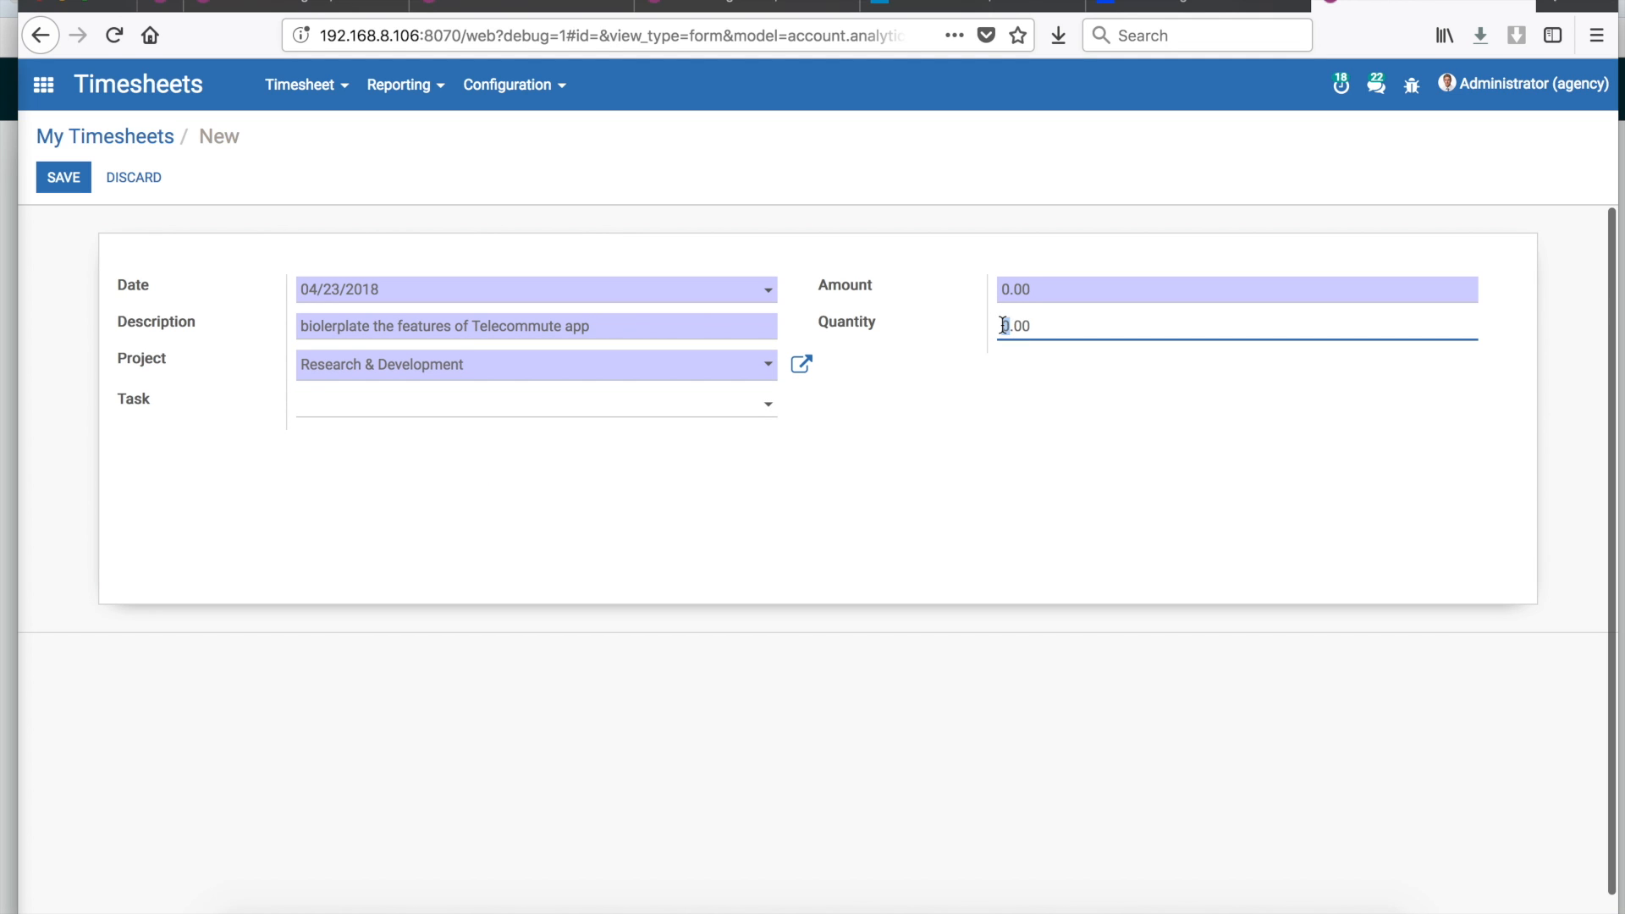
pyautogui.write('2')
pyautogui.click(969, 368)
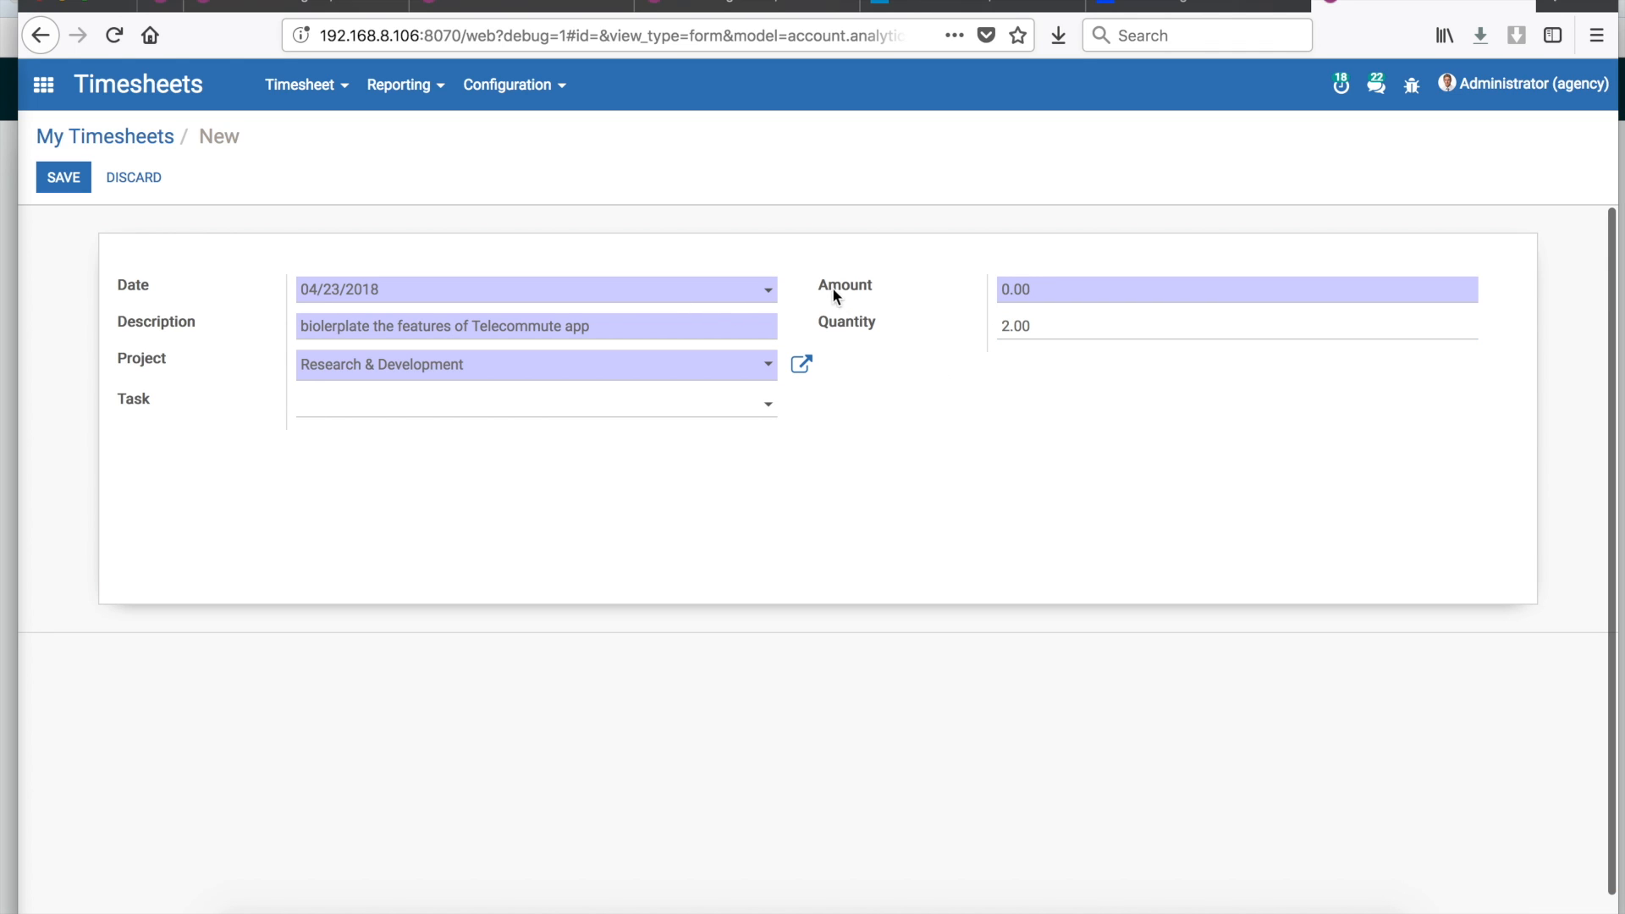
pyautogui.click(1007, 289)
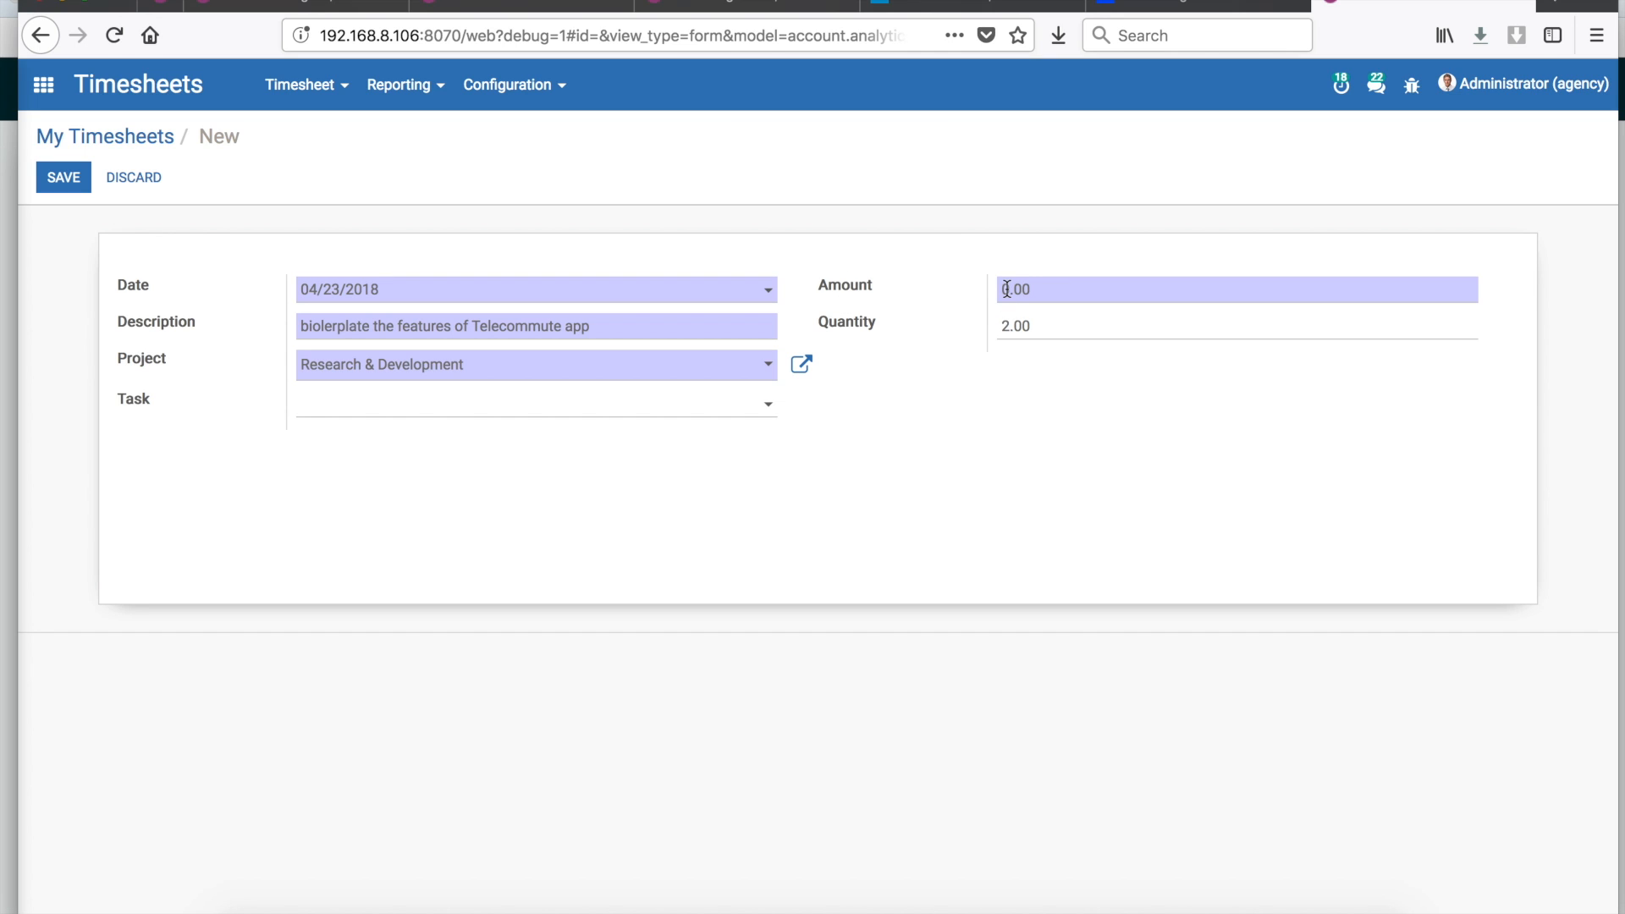
pyautogui.click(1005, 288)
pyautogui.write('500')
pyautogui.moveTo(1028, 290); pyautogui.dragTo(1023, 271)
pyautogui.press('BackSpace')
# - Save the Telecommute features entry and show all My Timesheets entries as a list
pyautogui.click(57, 188)
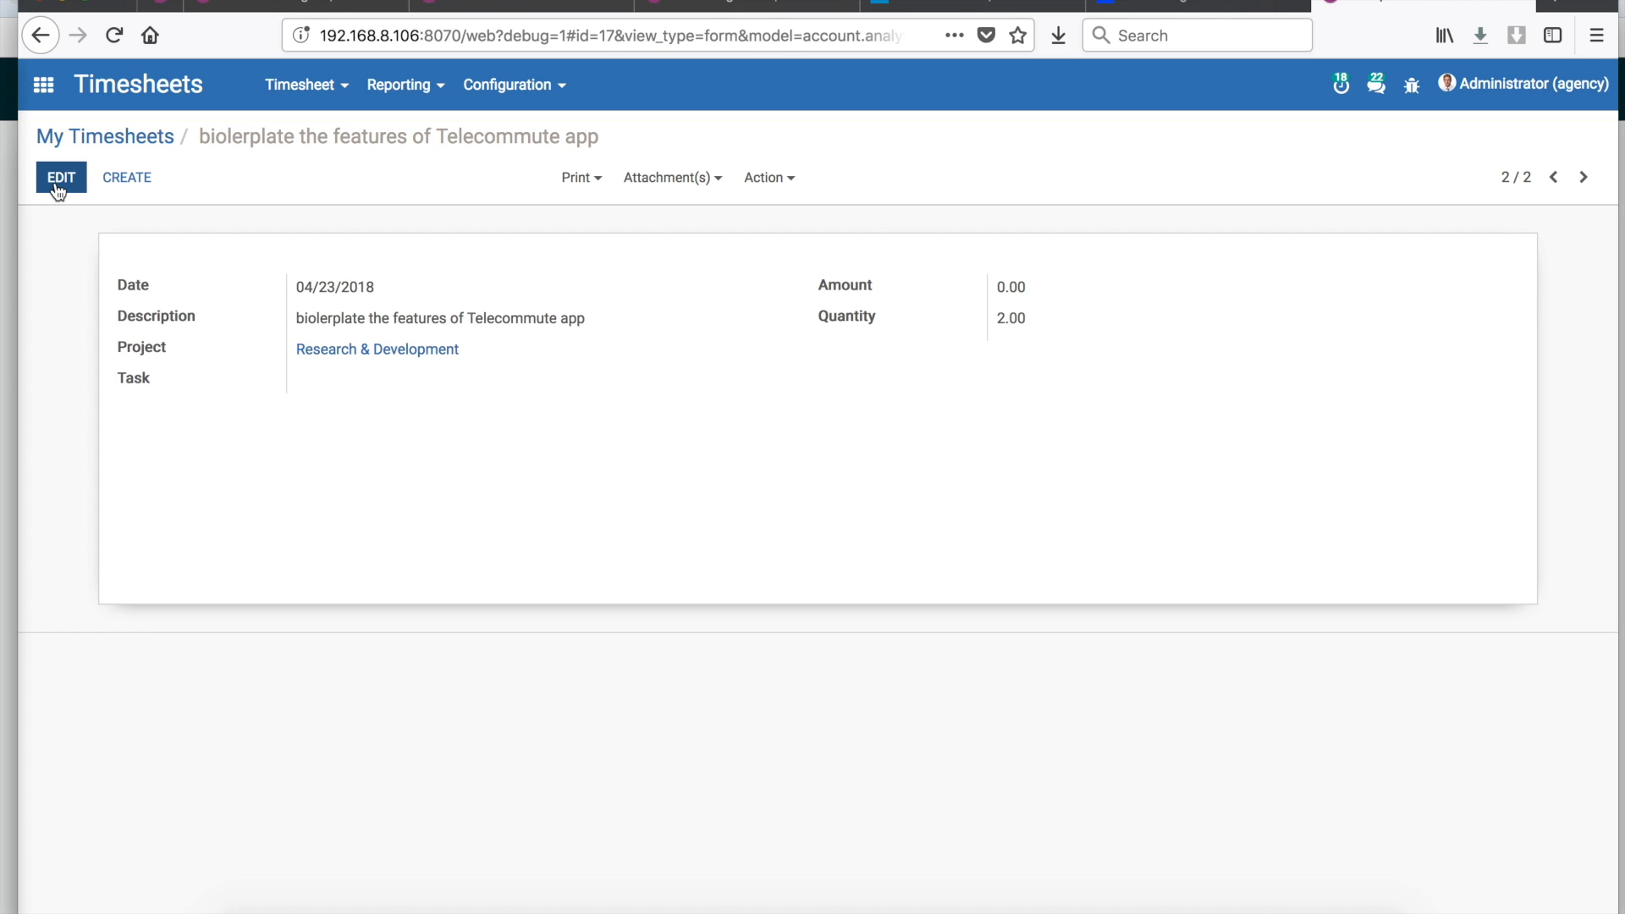
pyautogui.click(144, 138)
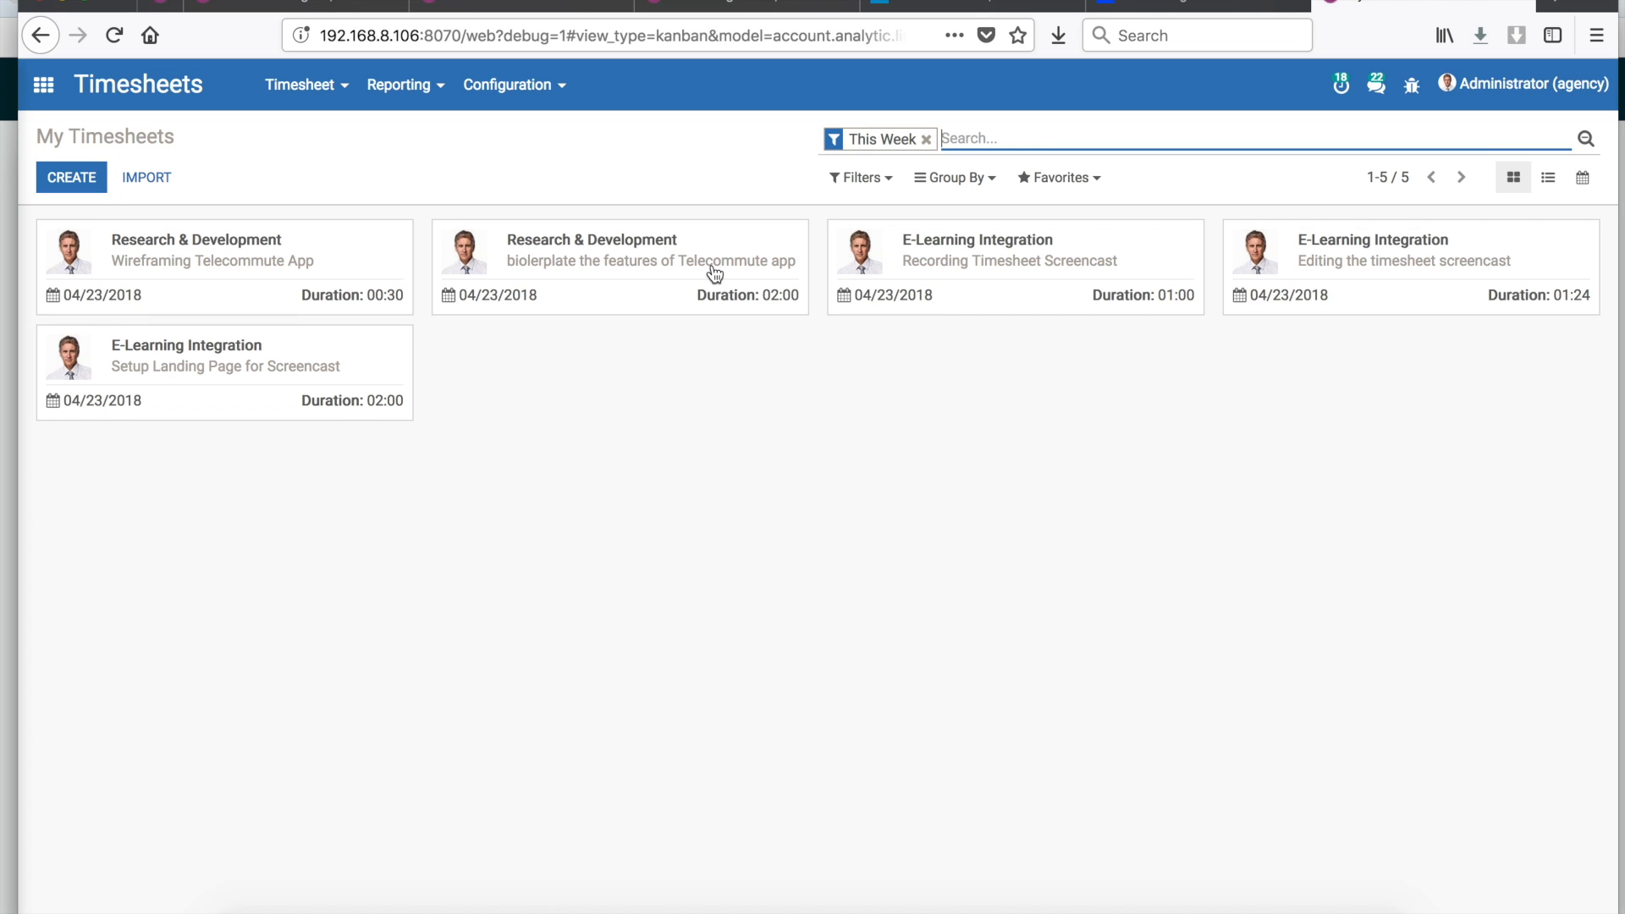
pyautogui.click(1553, 188)
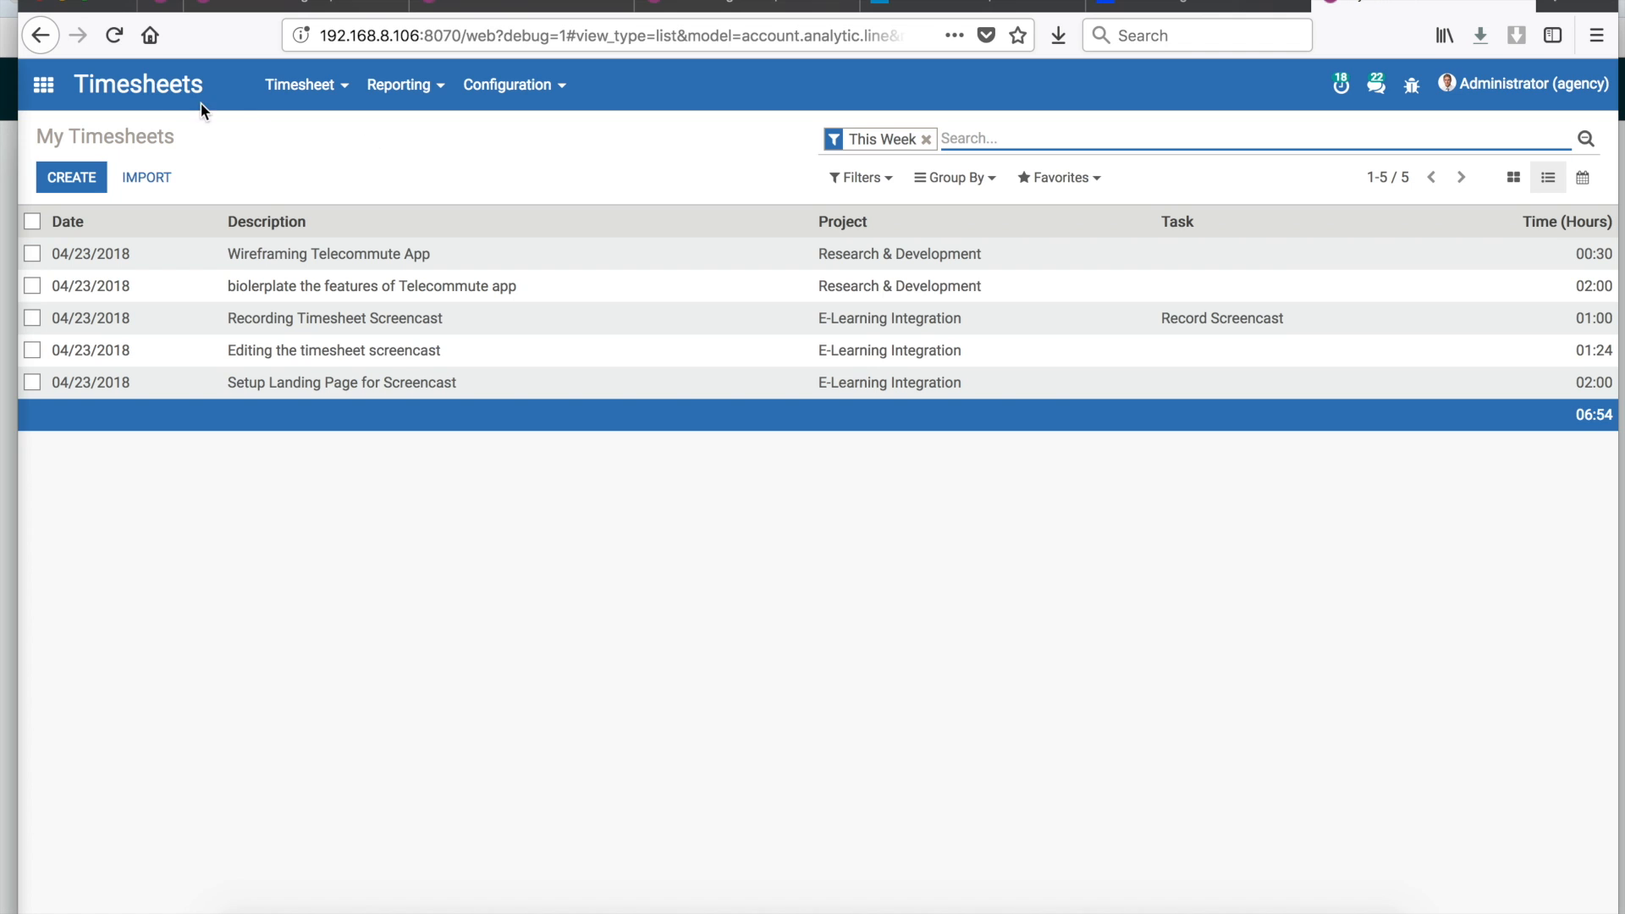
# - Open the Employees app and look through all the employee cards
pyautogui.click(45, 88)
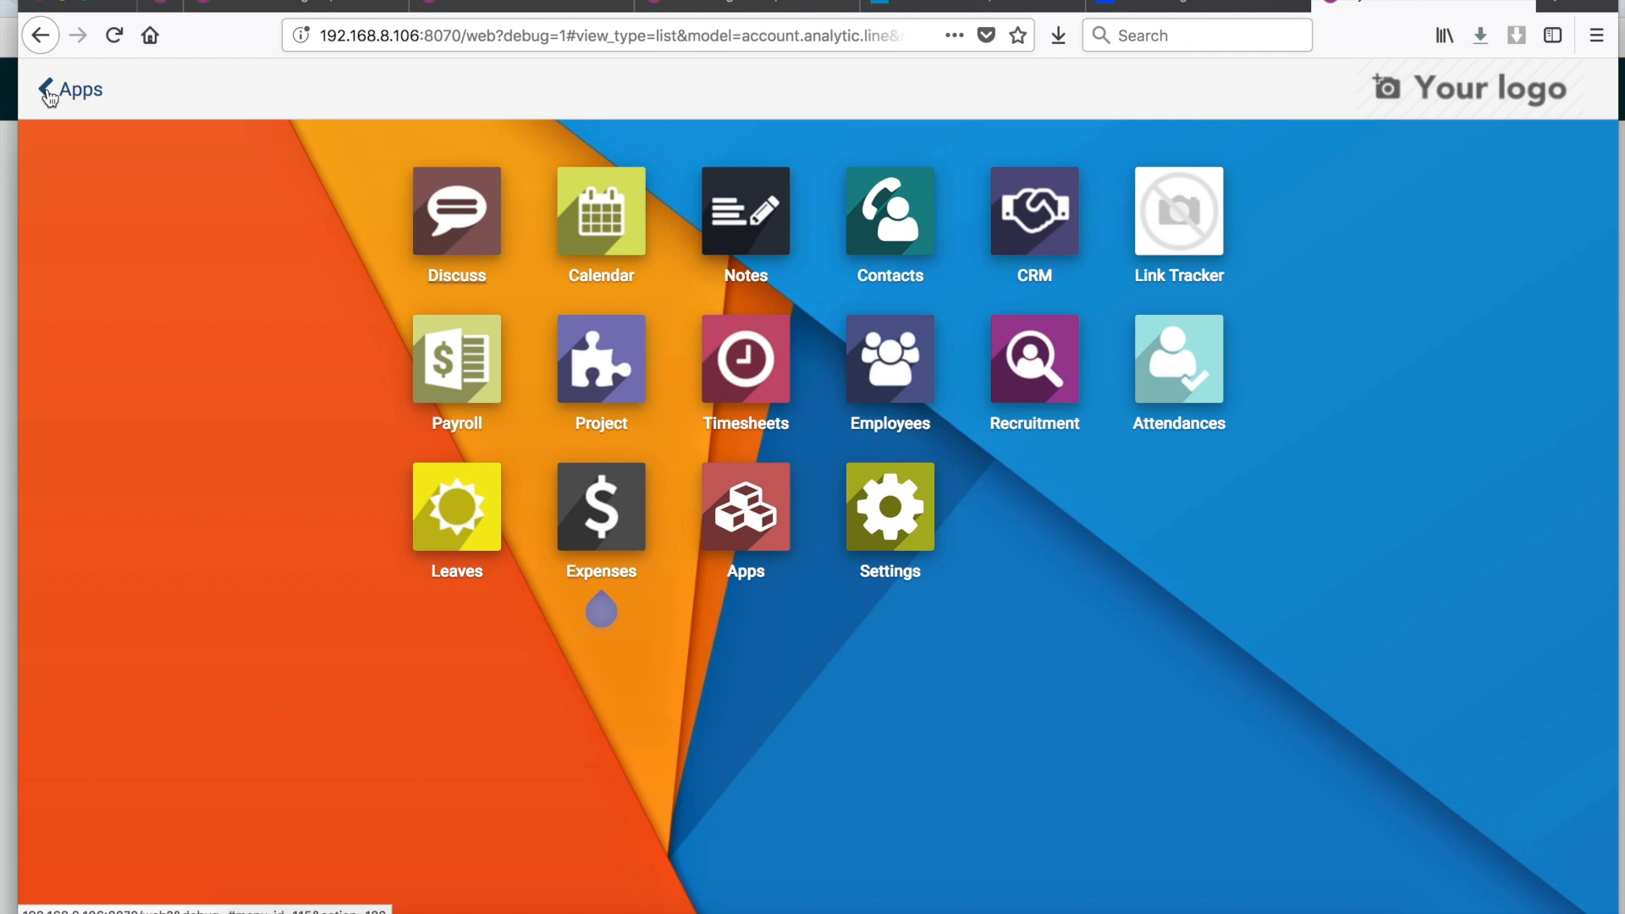
pyautogui.click(888, 370)
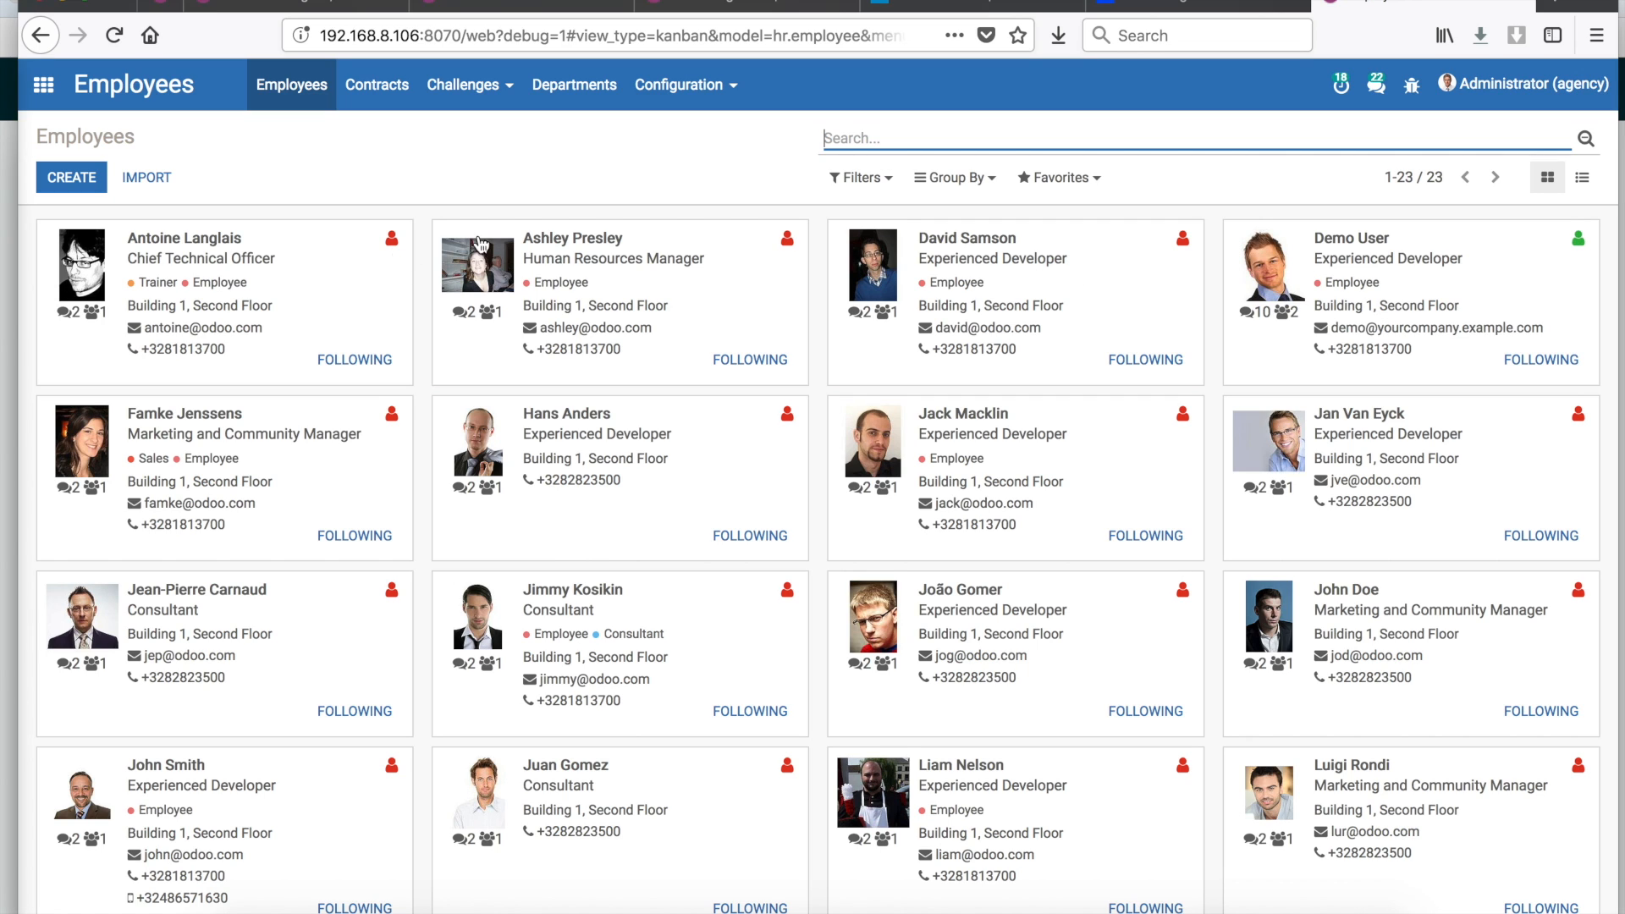
pyautogui.scroll(-3, 768, 486)
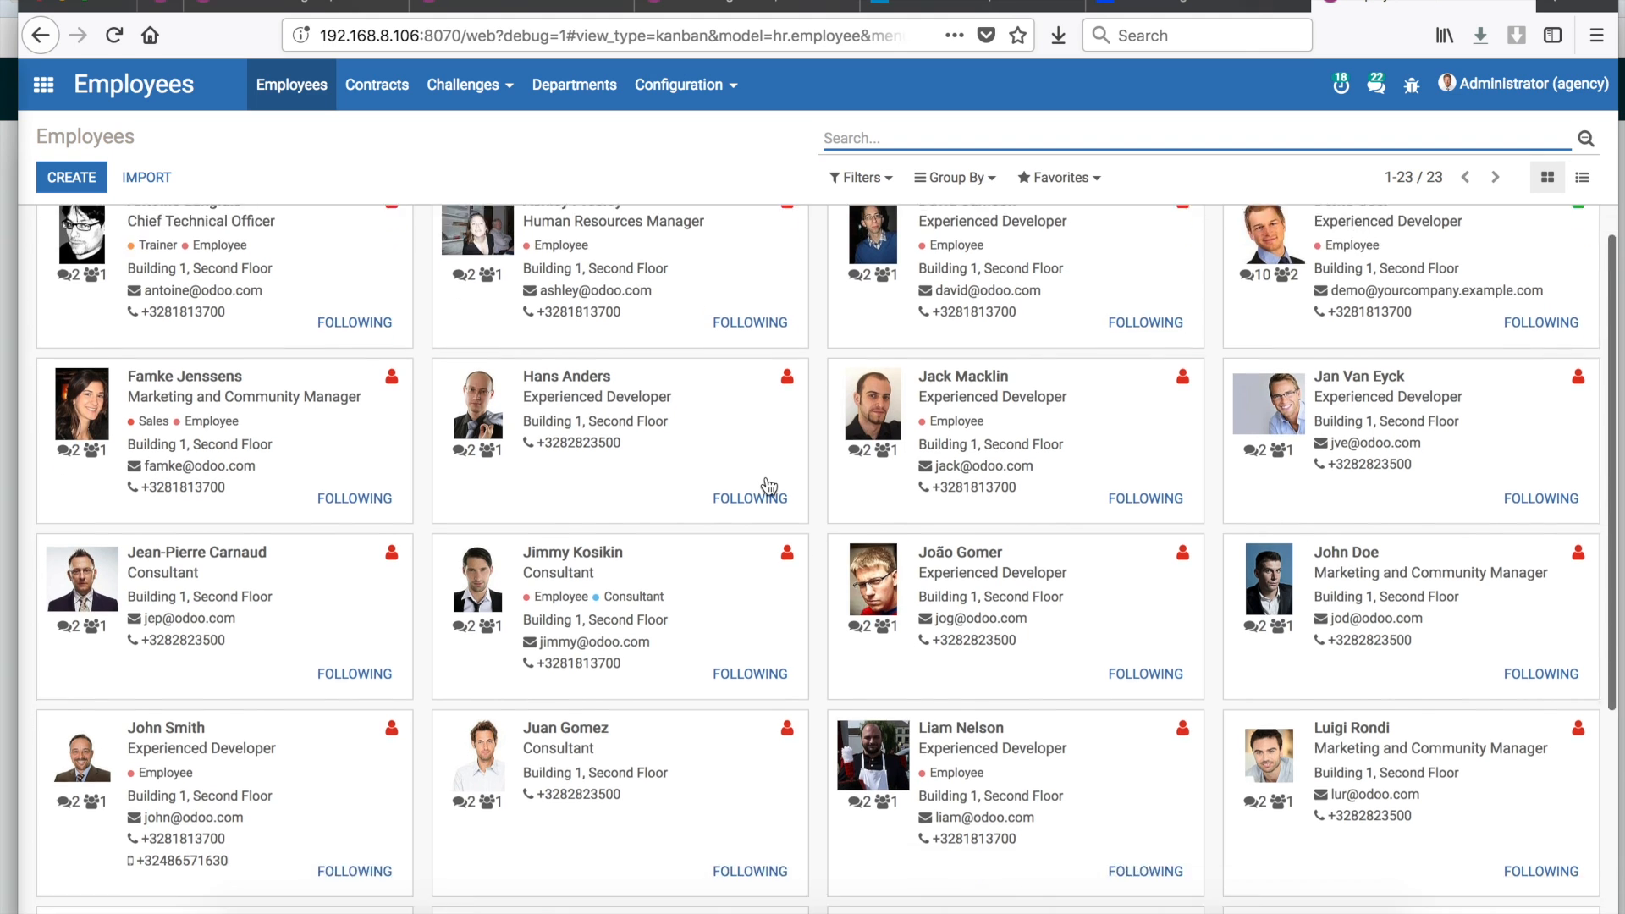
pyautogui.scroll(-2, 768, 487)
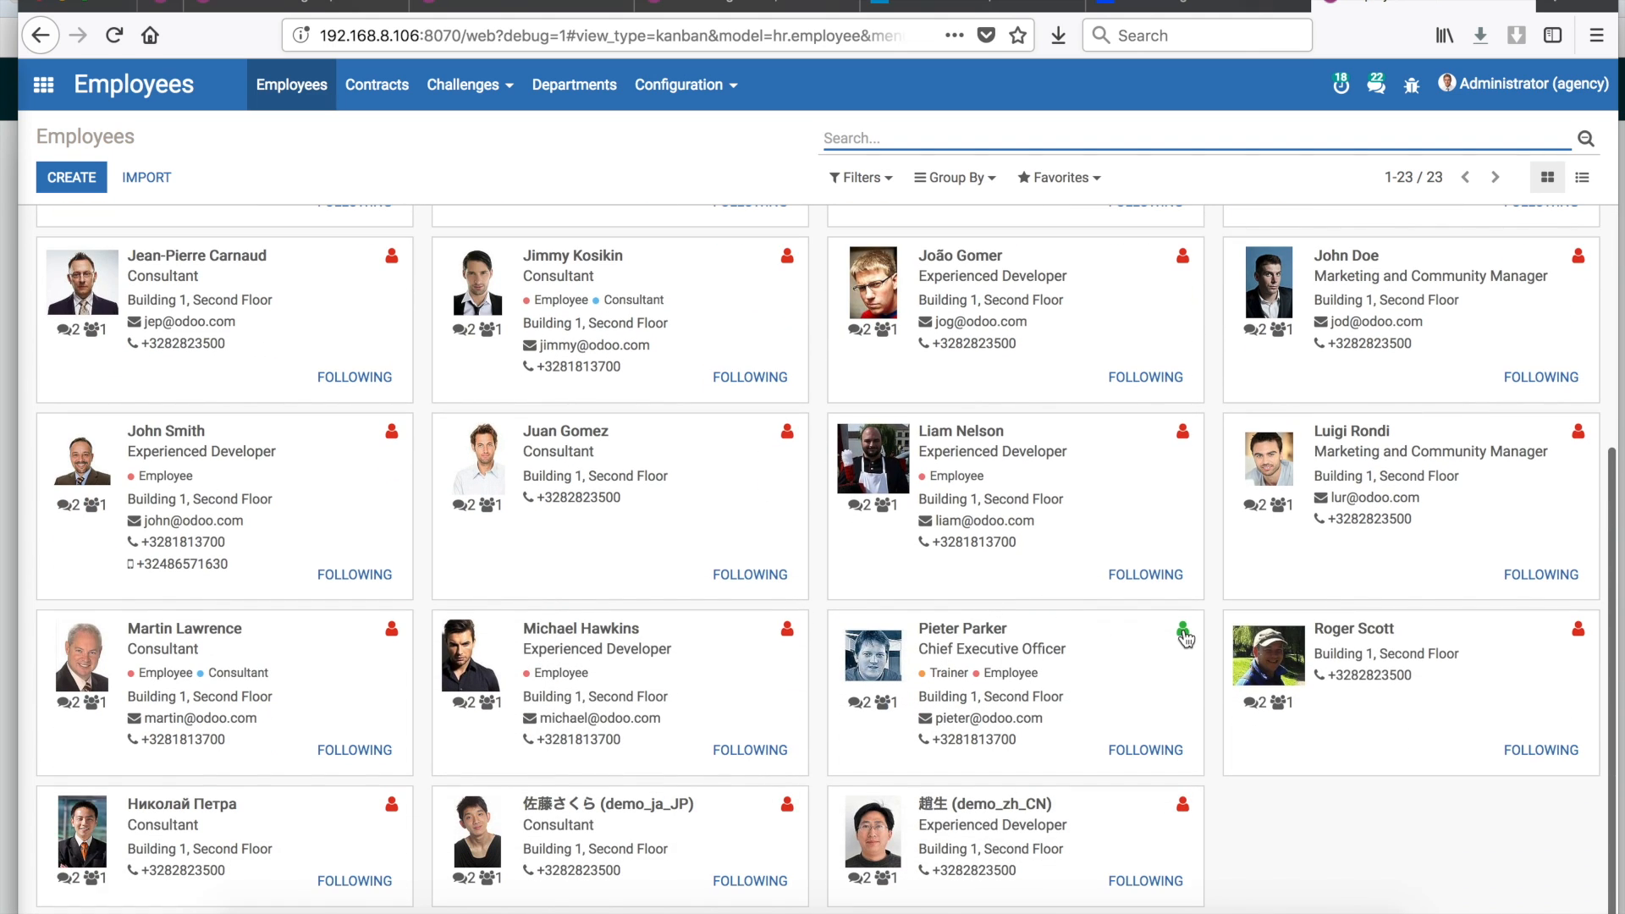
pyautogui.scroll(2, 1188, 639)
pyautogui.scroll(2, 1188, 640)
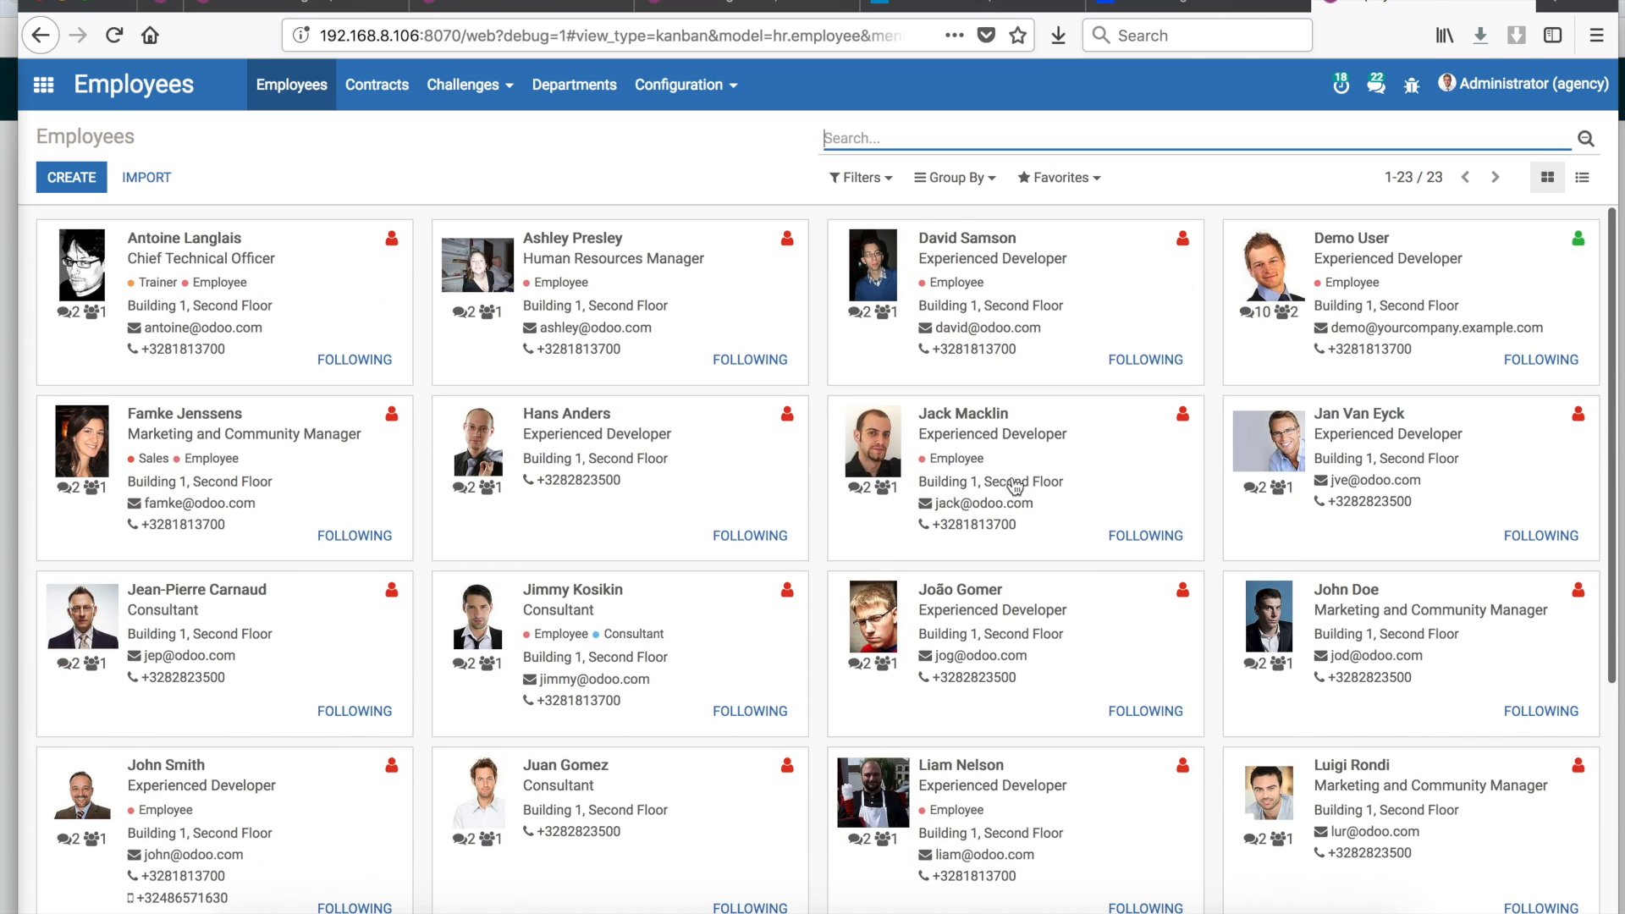
# - Filter the employees to those under Absent Today and clear the filter after checking
pyautogui.click(891, 188)
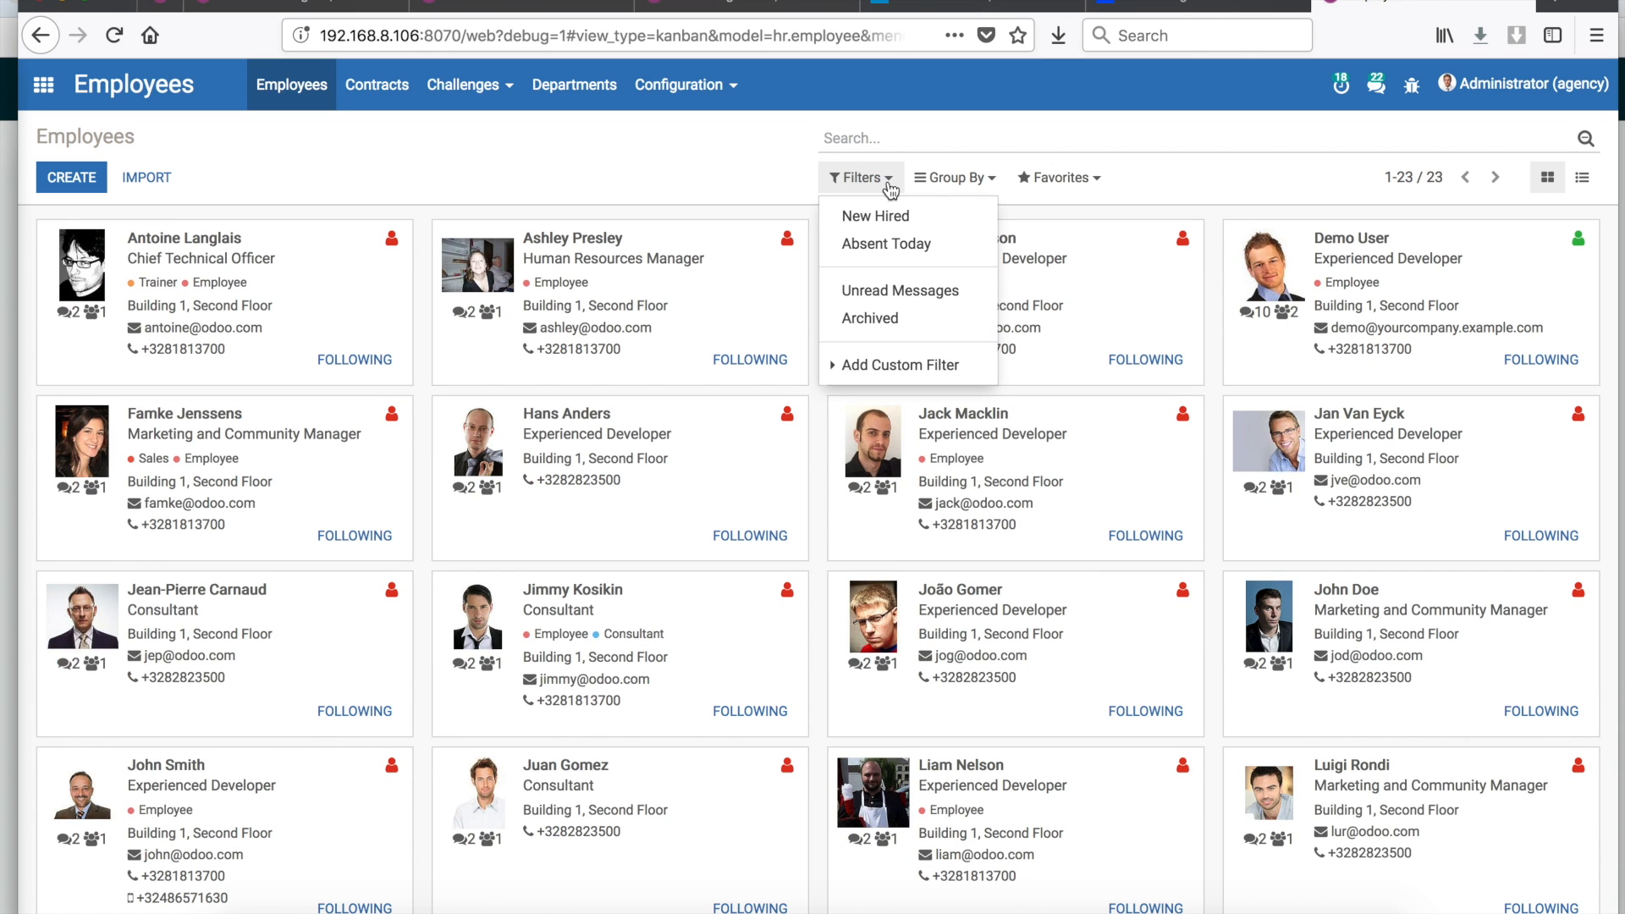
pyautogui.click(884, 249)
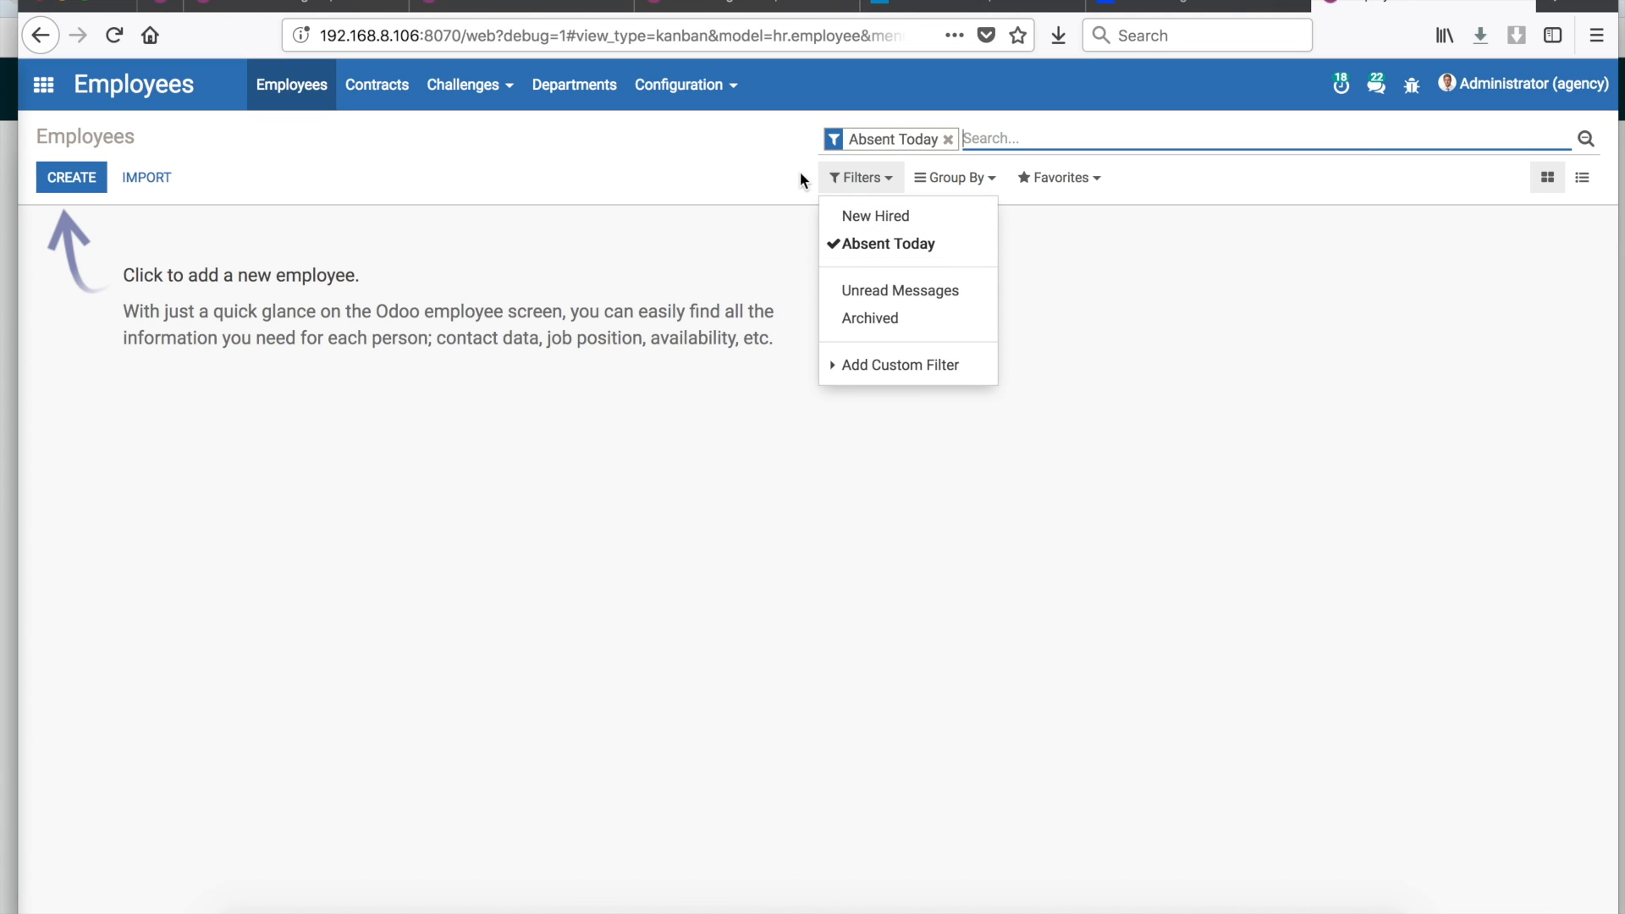
pyautogui.click(949, 140)
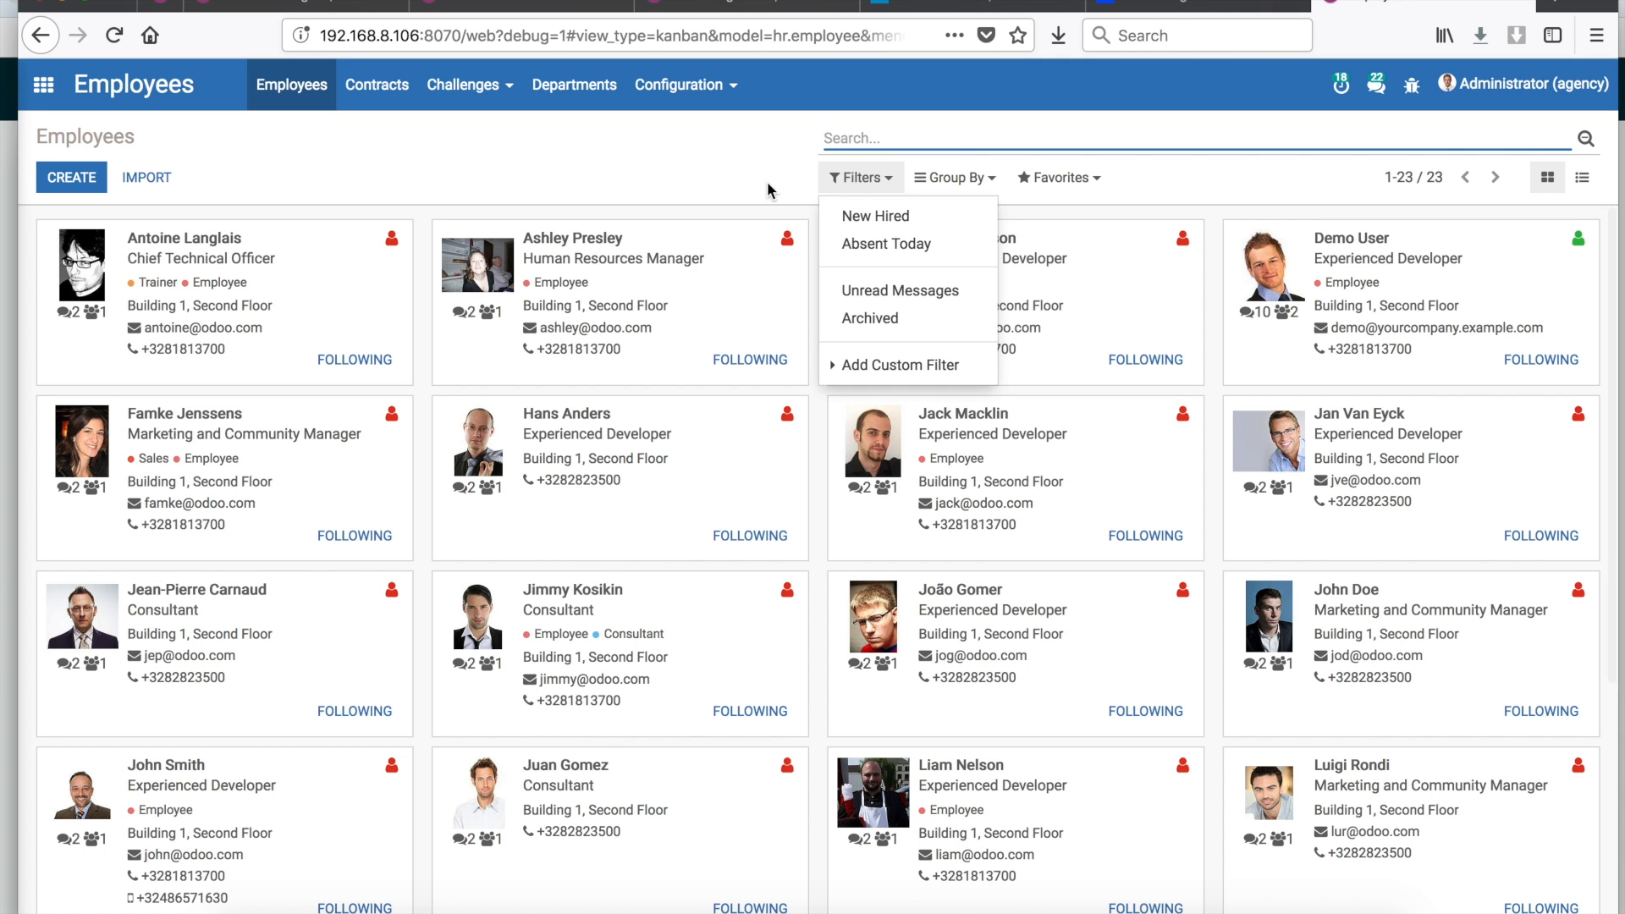
pyautogui.click(766, 181)
pyautogui.click(963, 180)
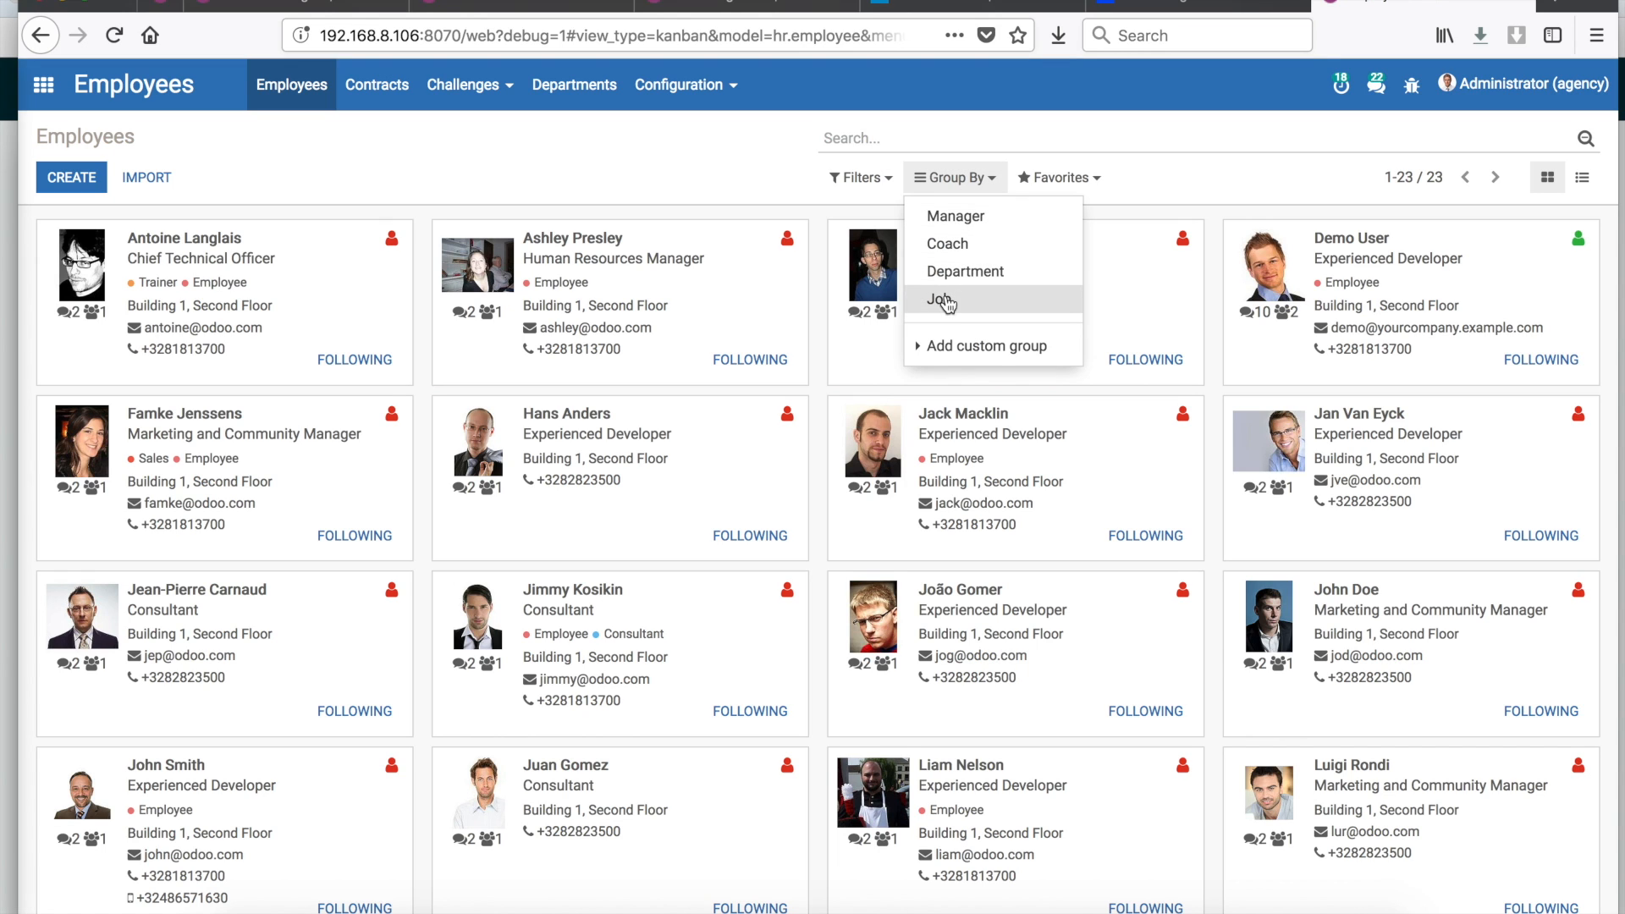
pyautogui.click(716, 171)
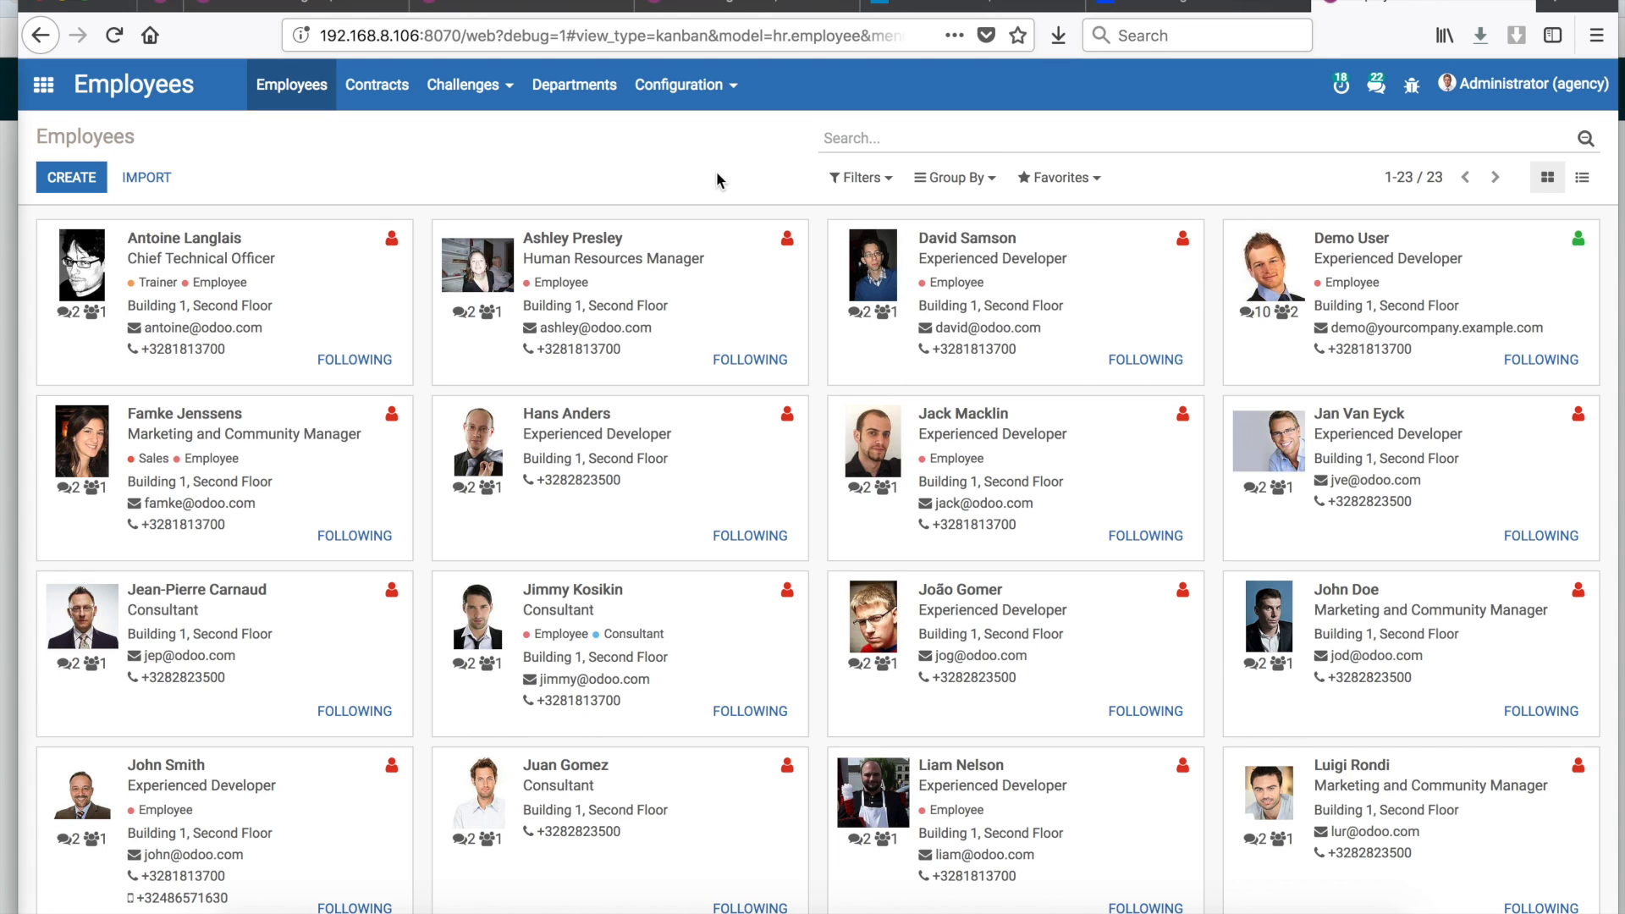
pyautogui.scroll(-2, 874, 284)
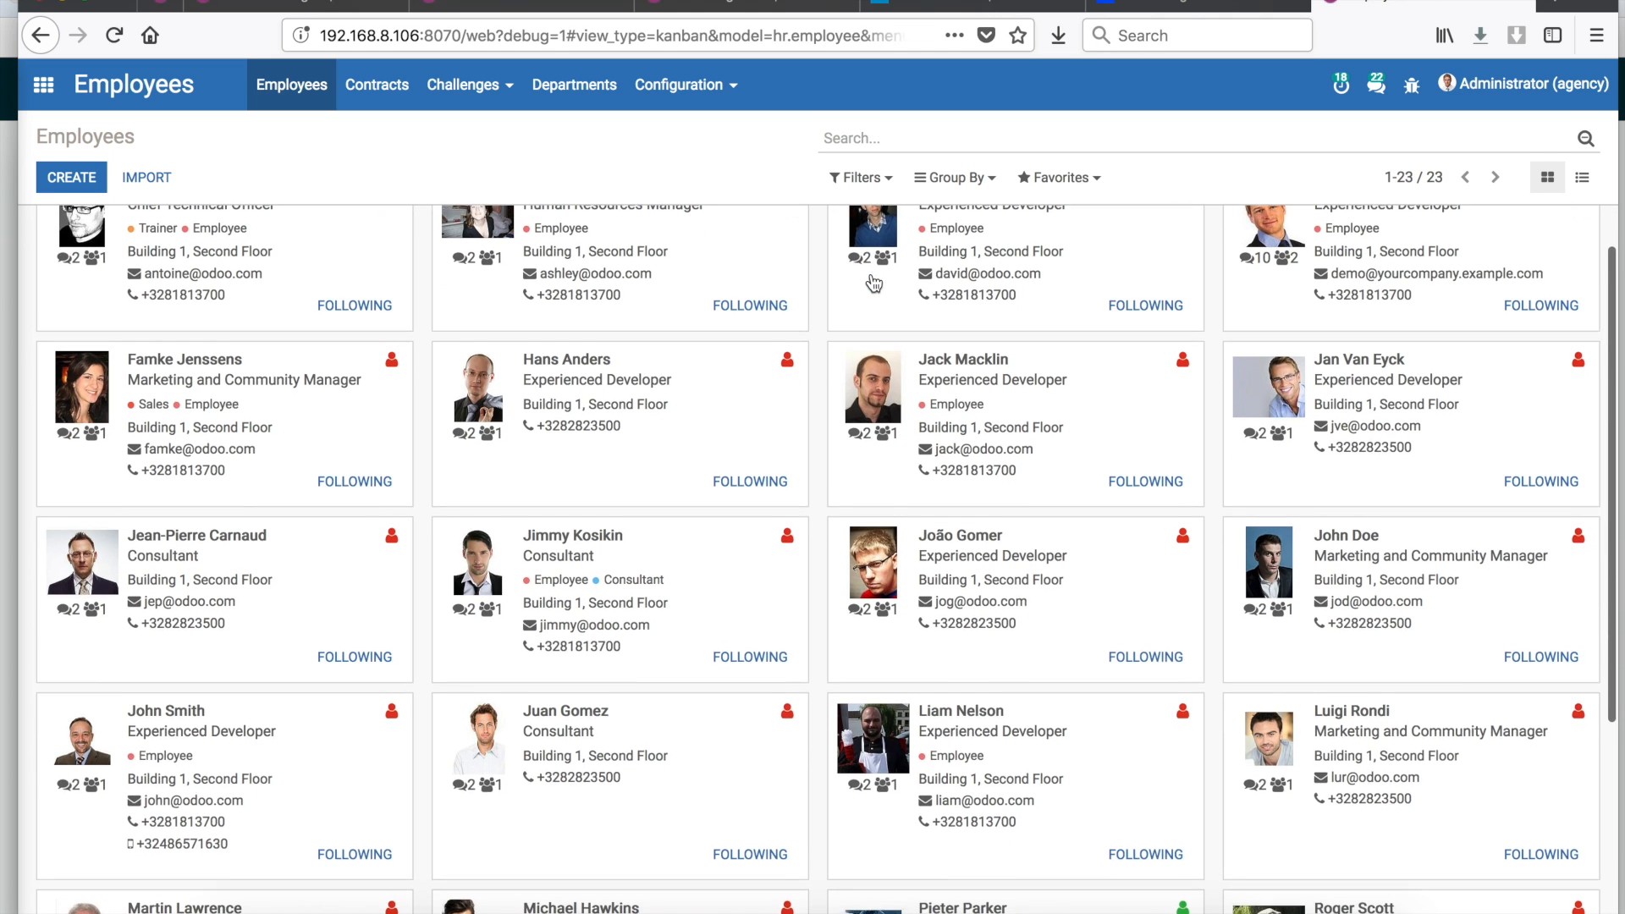
pyautogui.scroll(2, 874, 288)
# - Open the Demo User employee record and look over its work information
pyautogui.click(1365, 268)
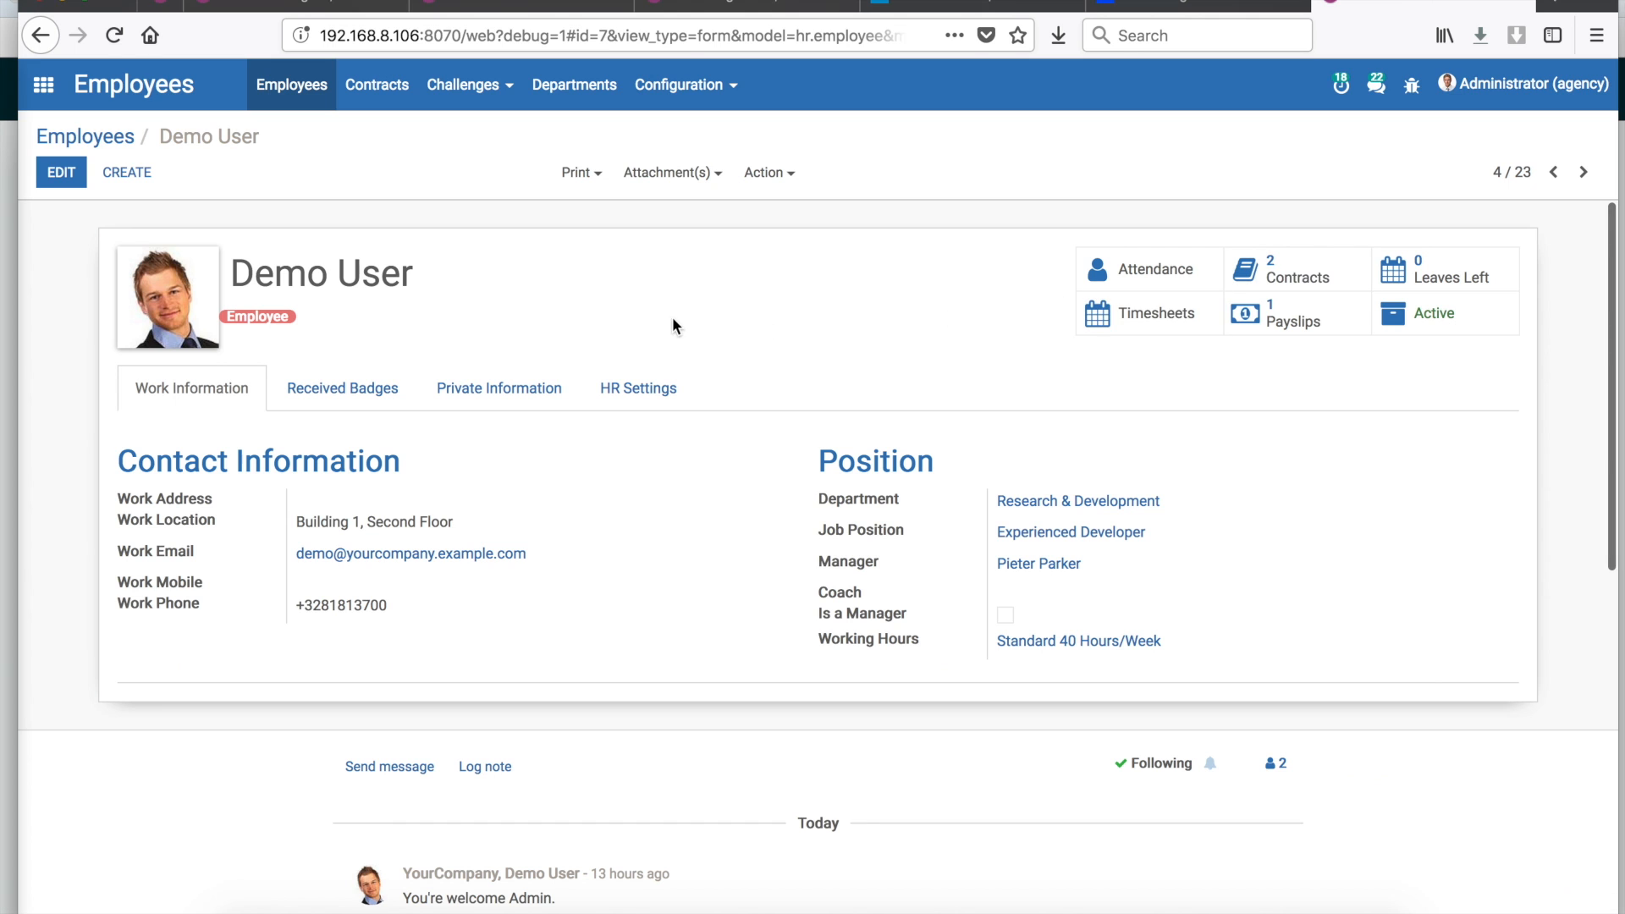
pyautogui.scroll(-1, 672, 324)
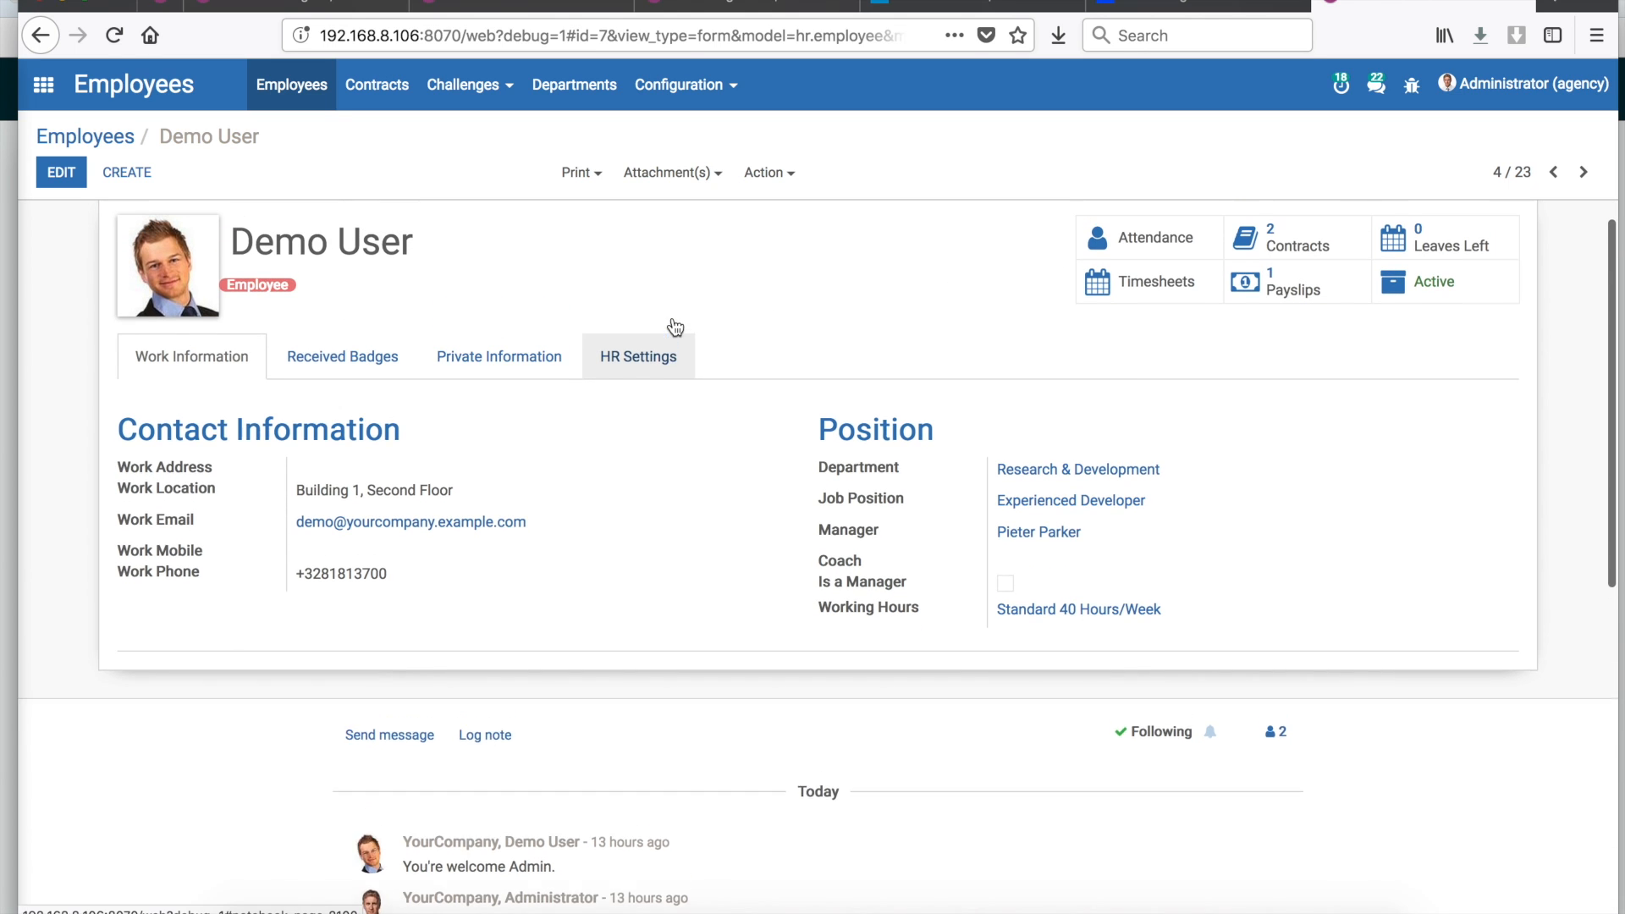
pyautogui.scroll(1, 674, 326)
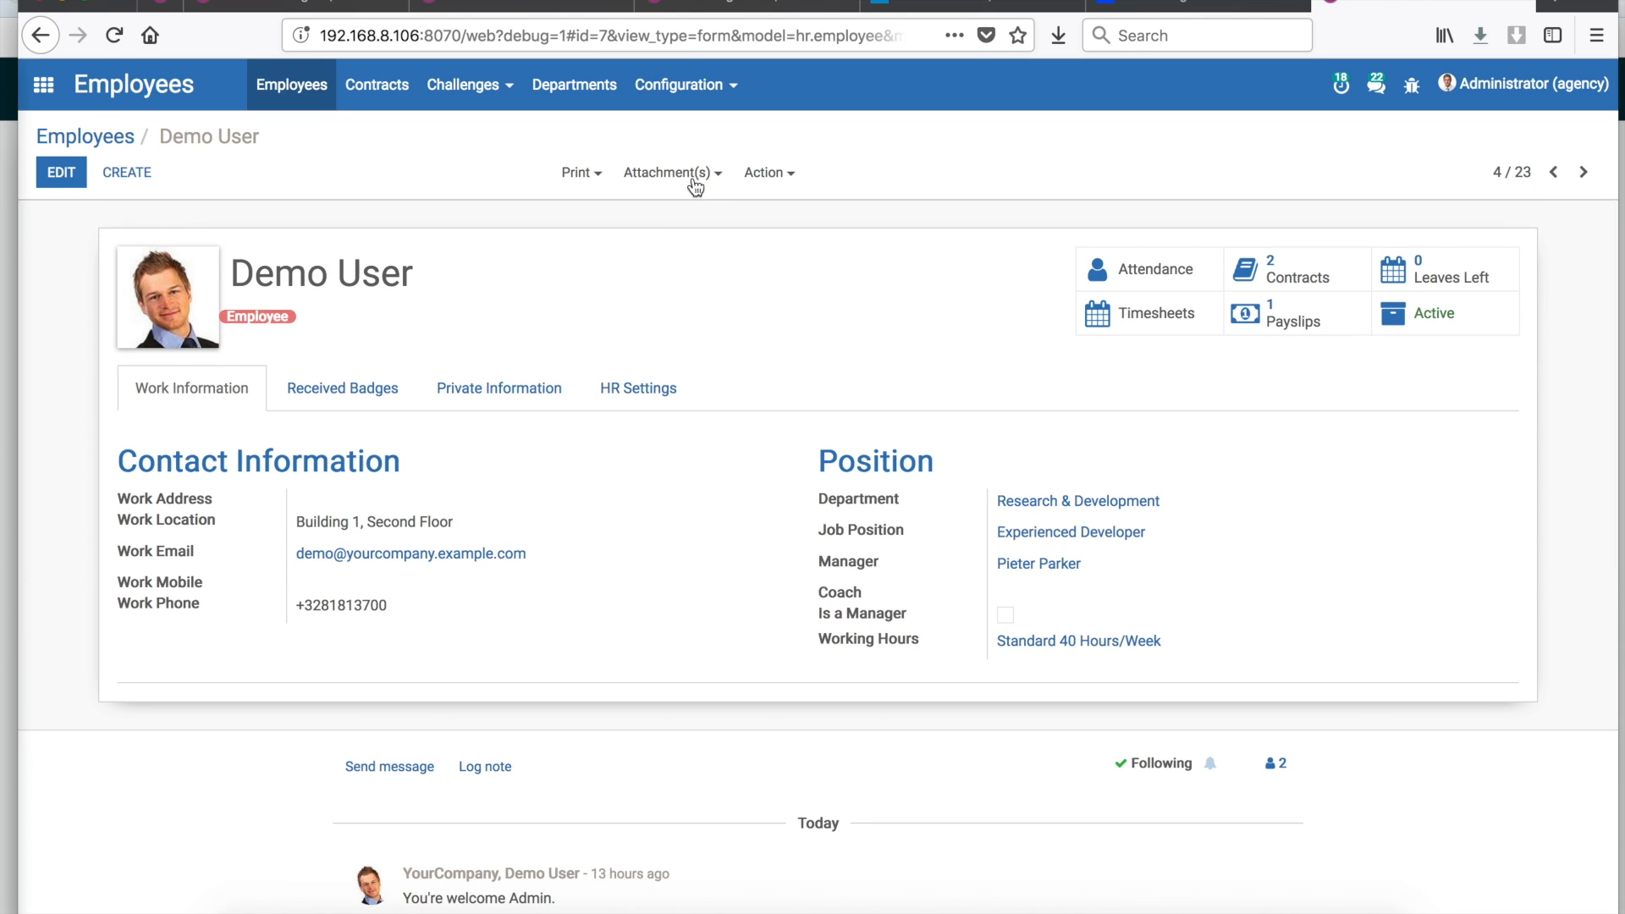
# - View the timesheets linked to the Demo User record and return to the employee record
pyautogui.click(766, 175)
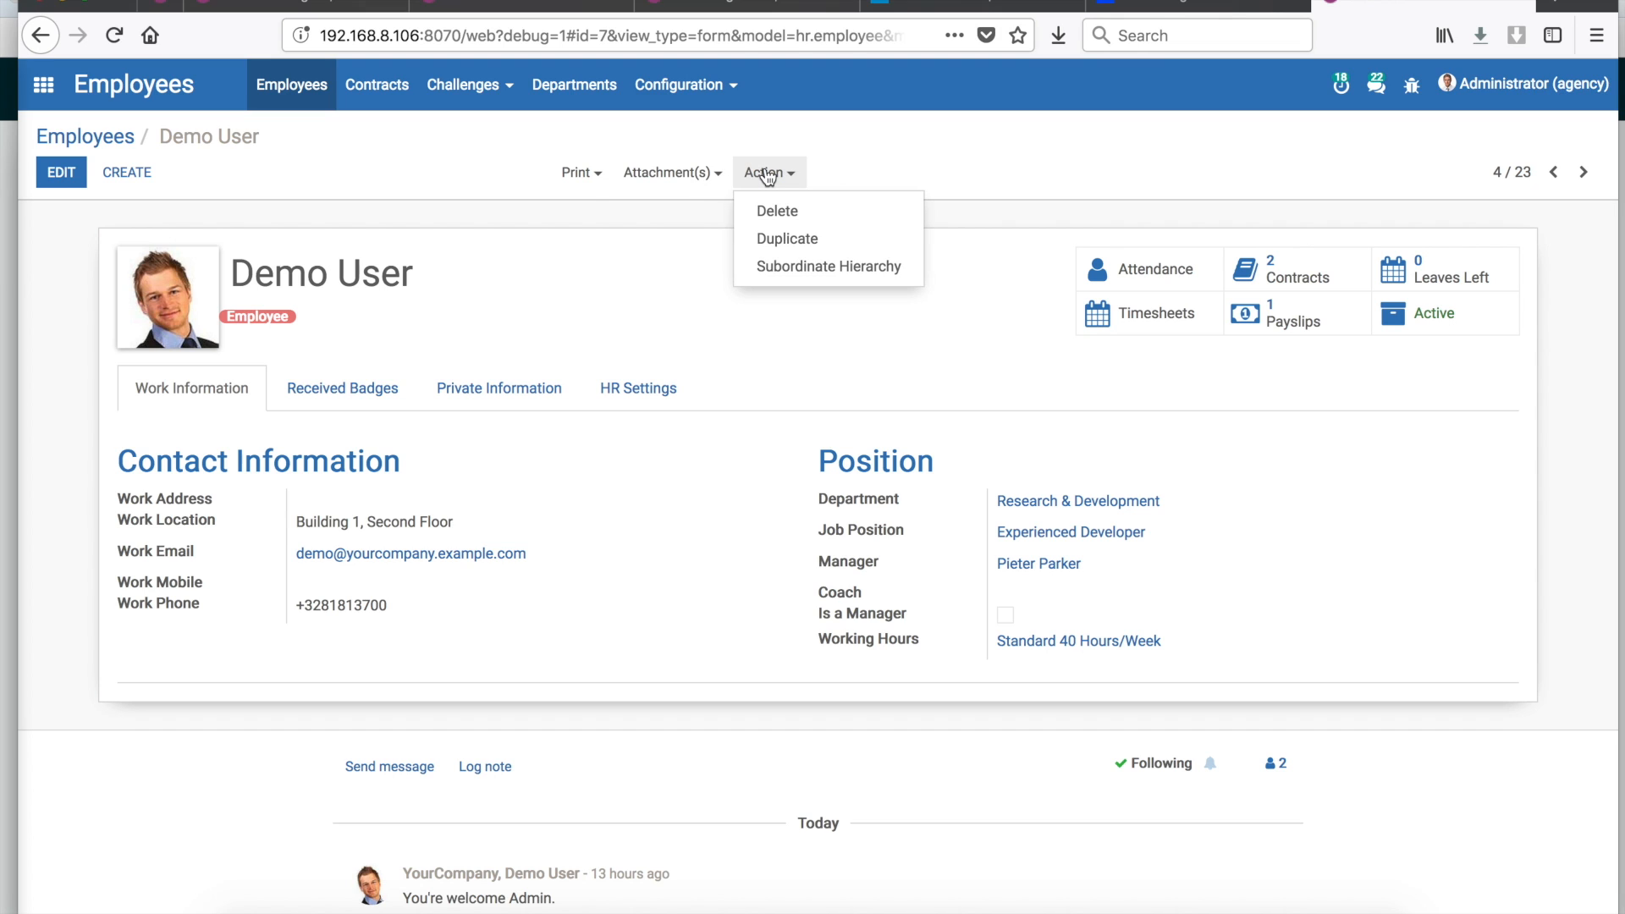
pyautogui.click(1210, 225)
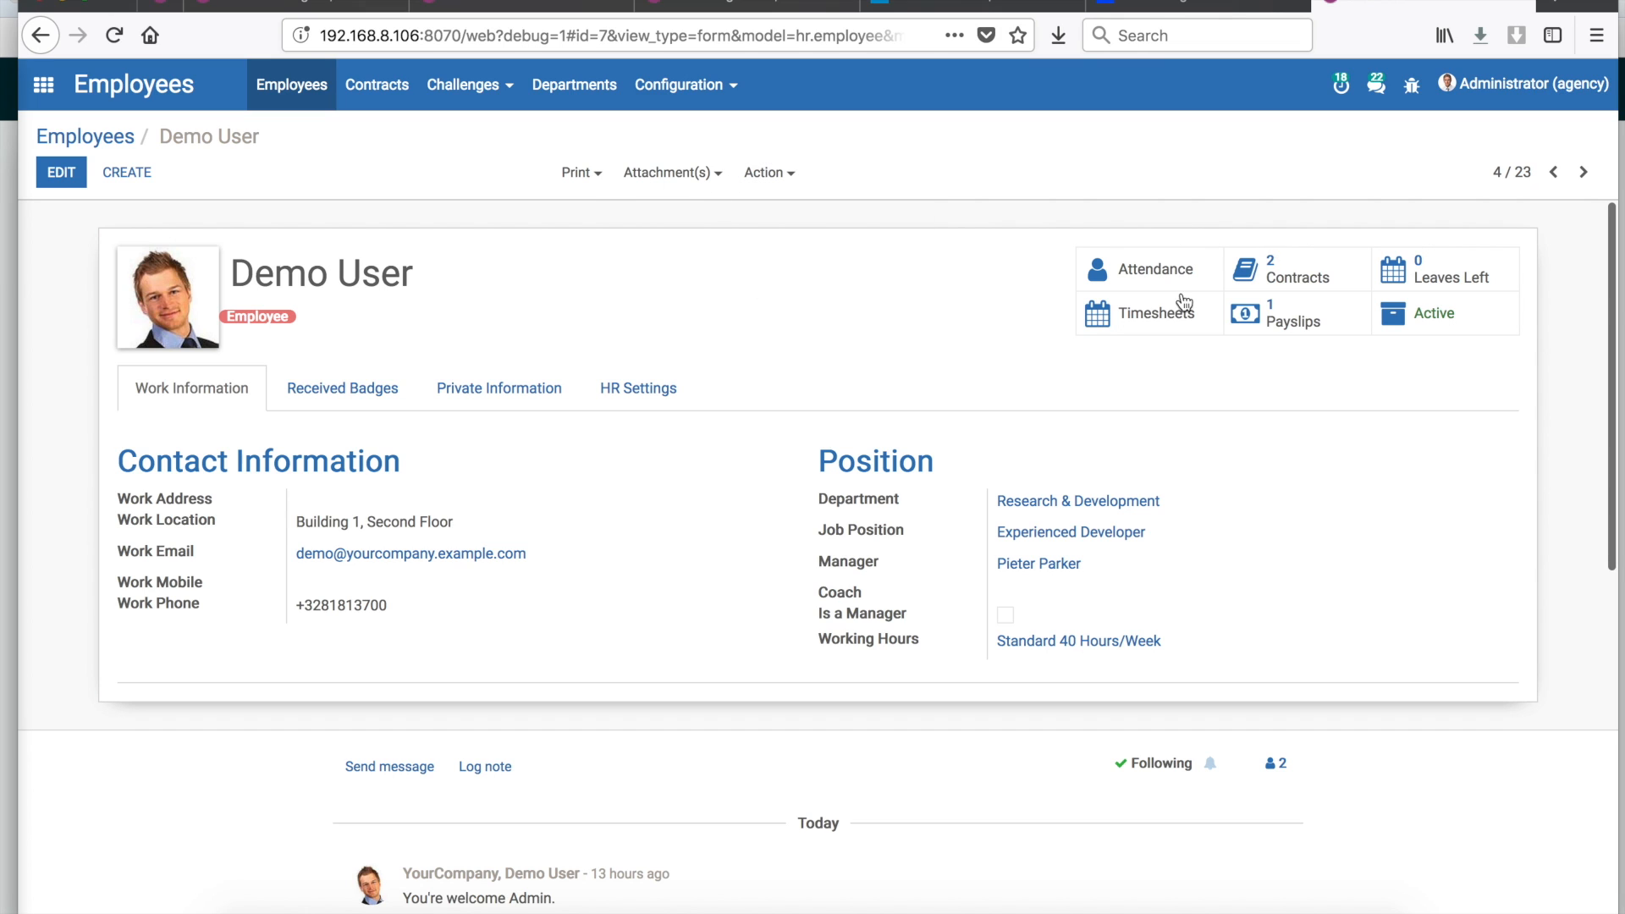
pyautogui.click(1146, 317)
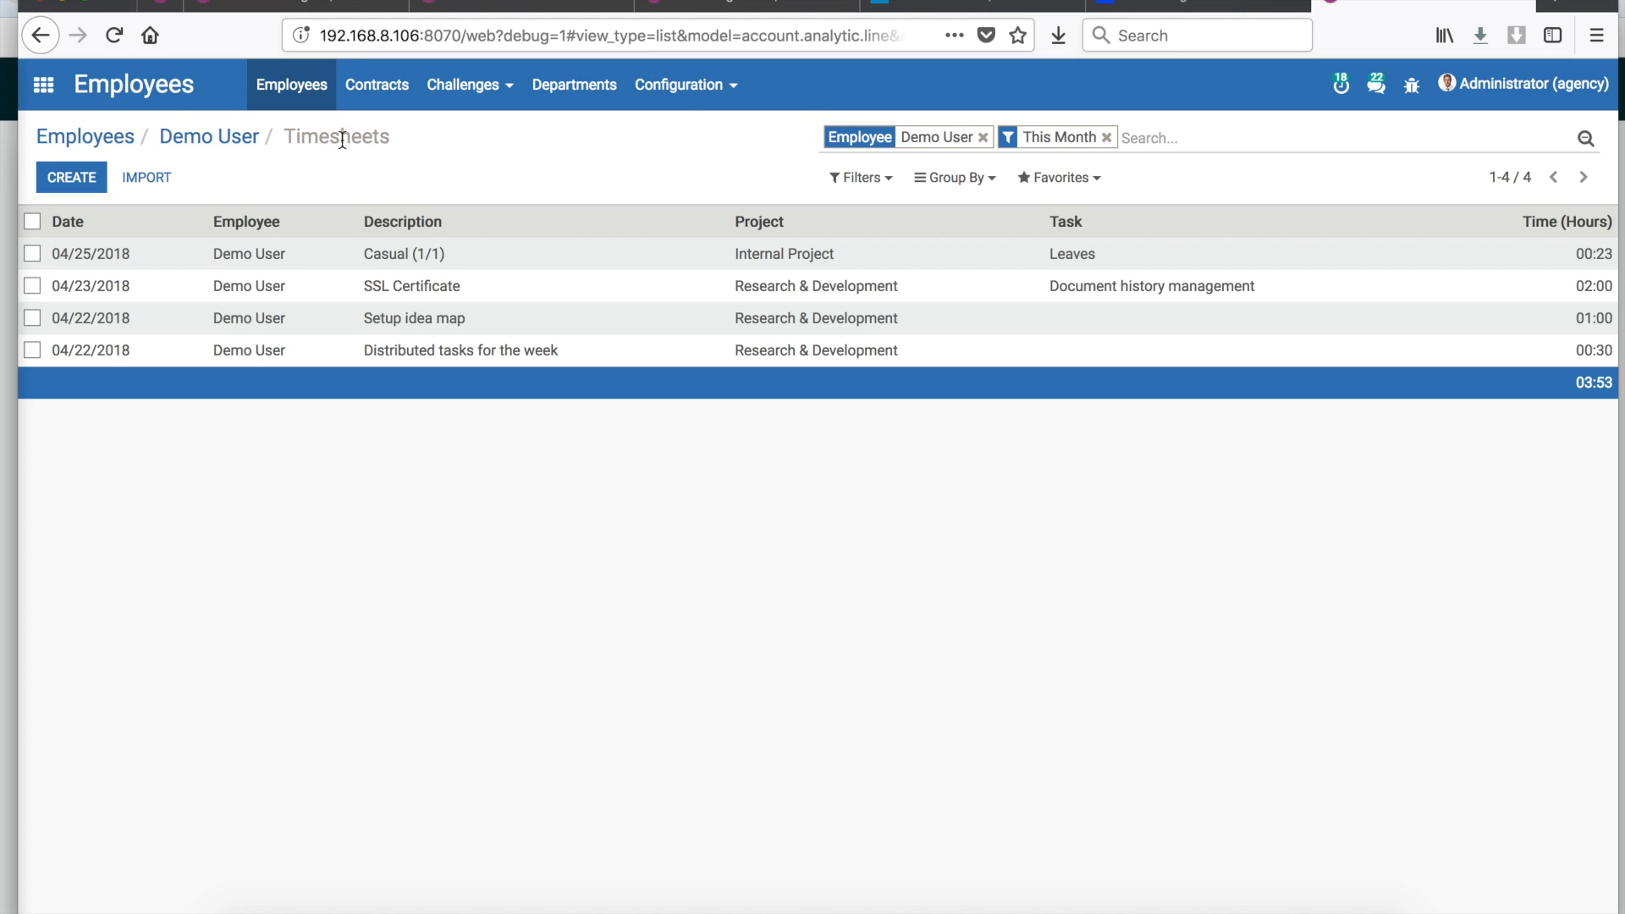
pyautogui.click(201, 140)
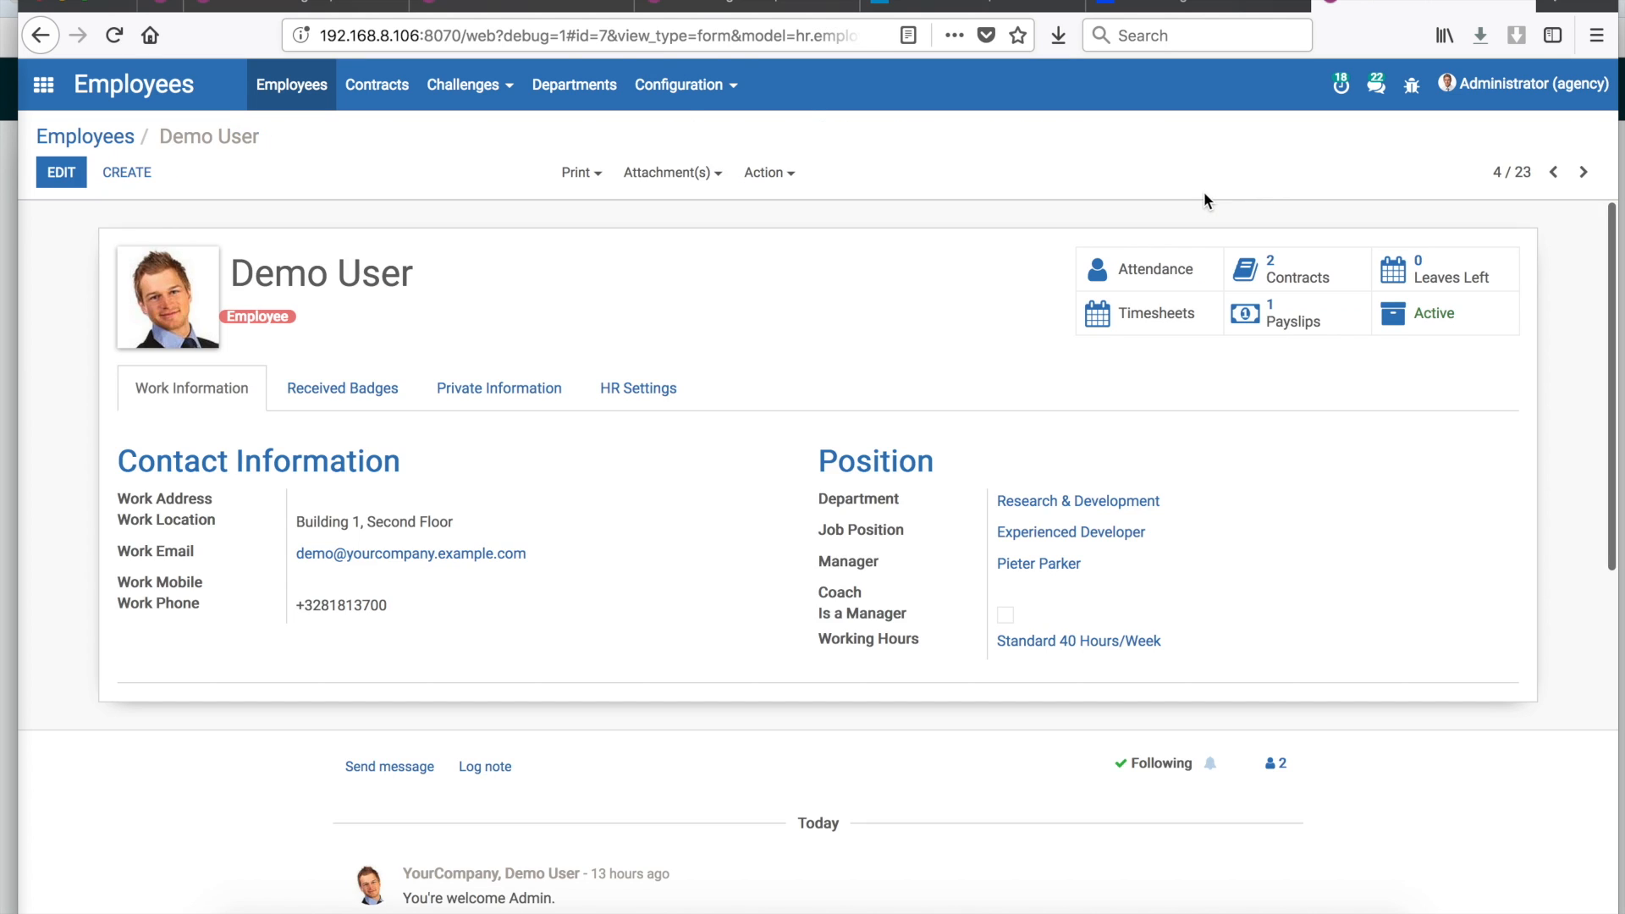
# - Open Demo User's April-2018 salary slip, examine its worked days and salary computation, and return to the employee record
pyautogui.click(1292, 320)
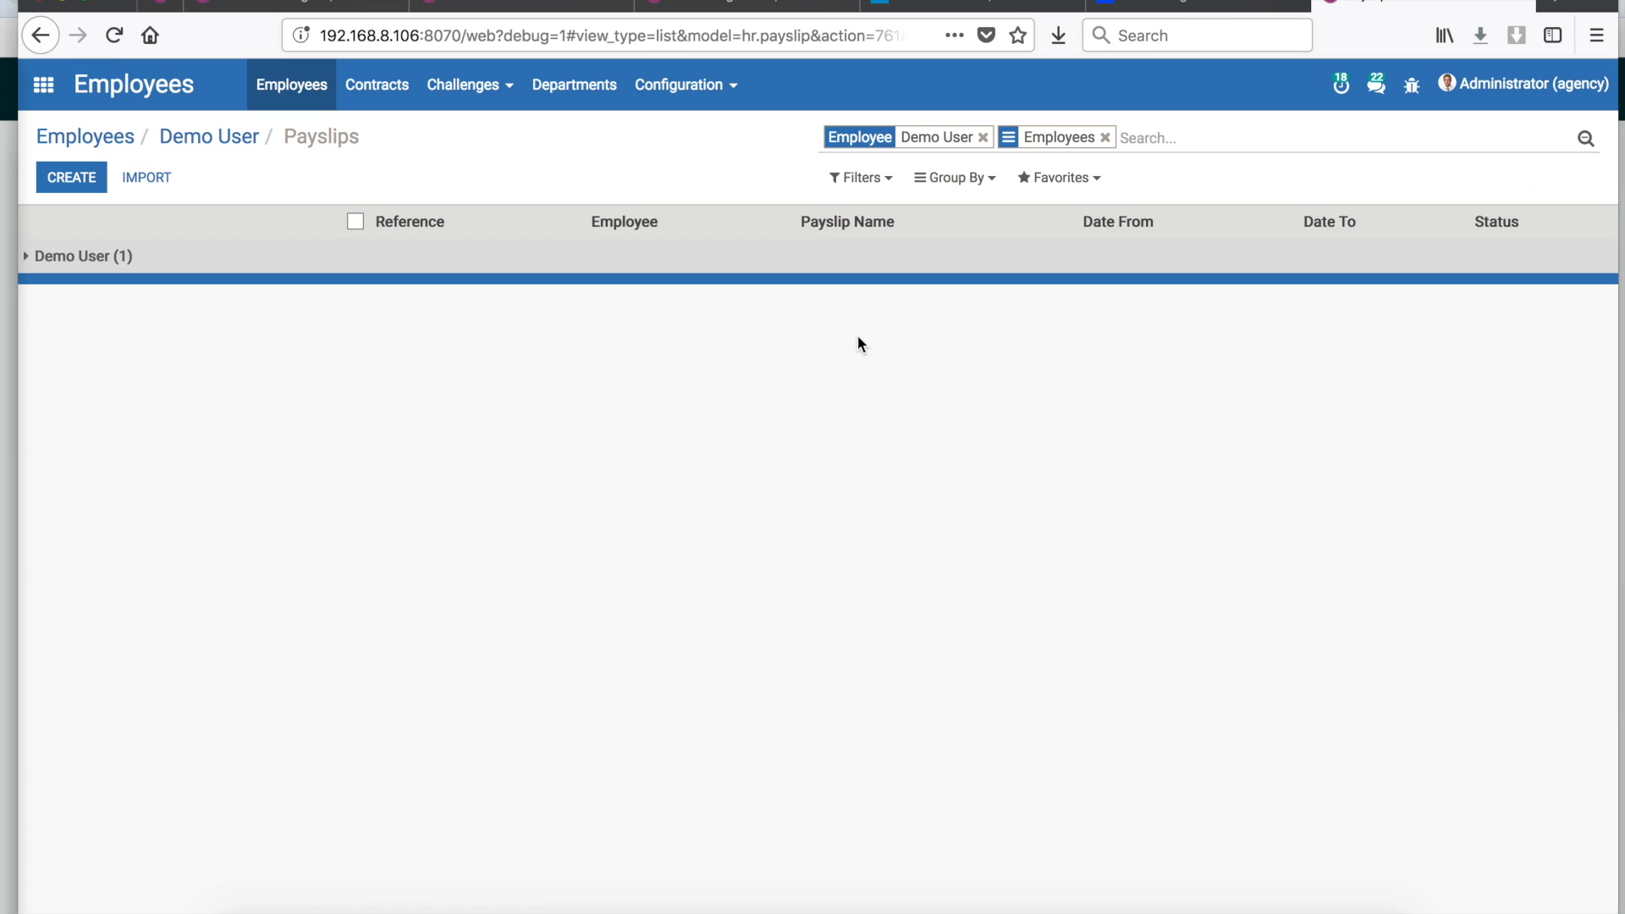
pyautogui.click(88, 258)
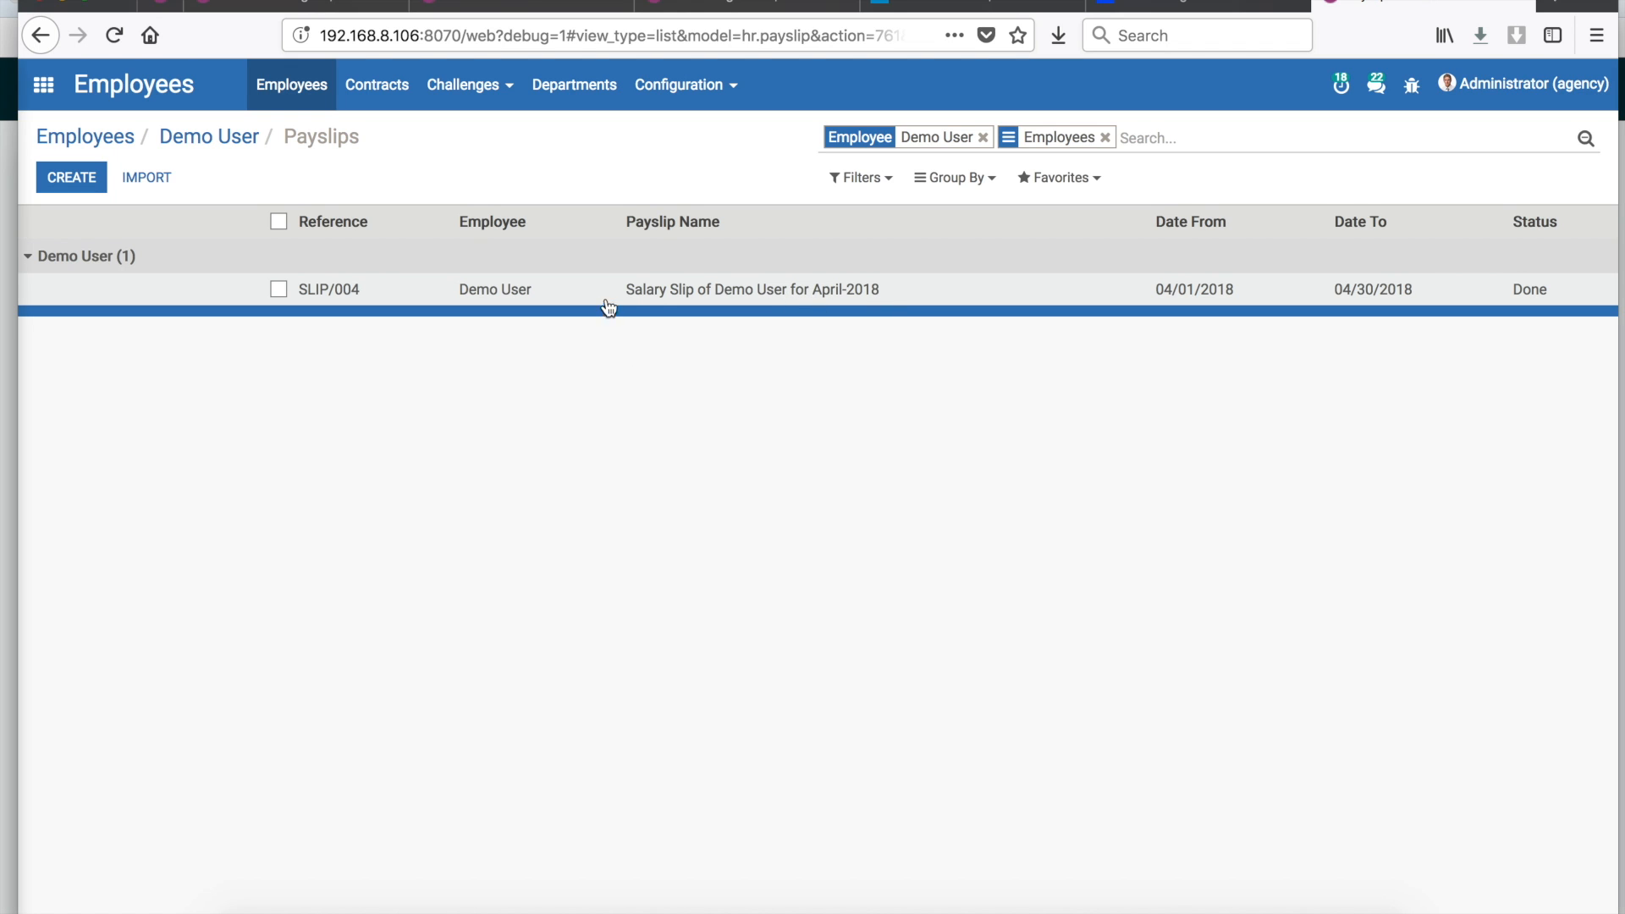
pyautogui.click(663, 292)
pyautogui.scroll(-3, 684, 500)
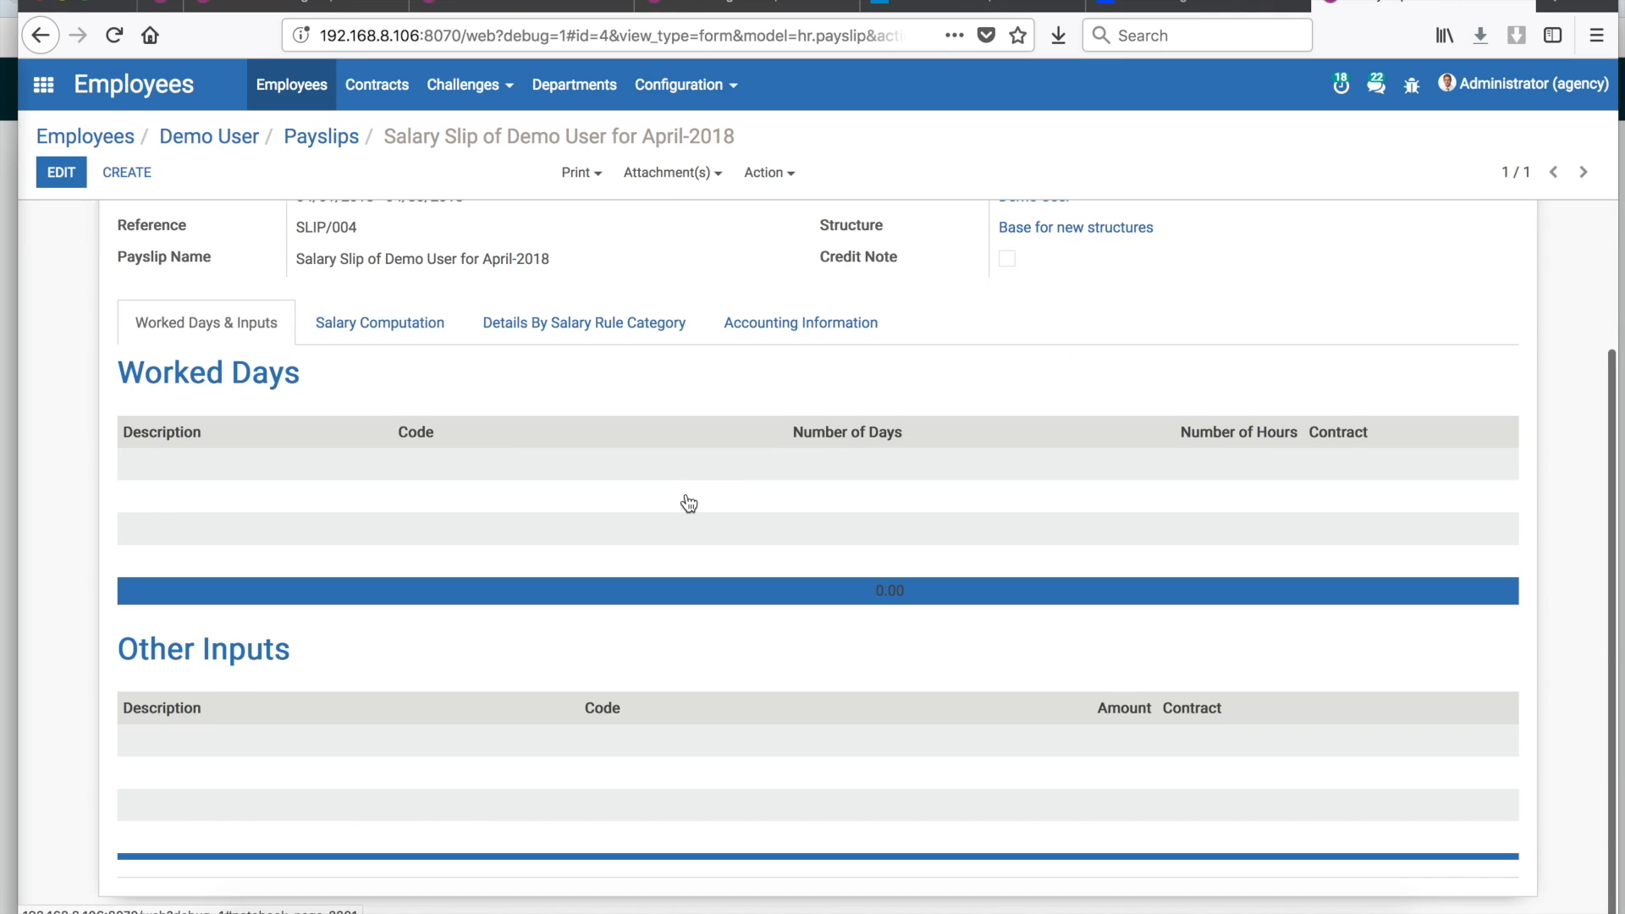
pyautogui.scroll(4, 685, 499)
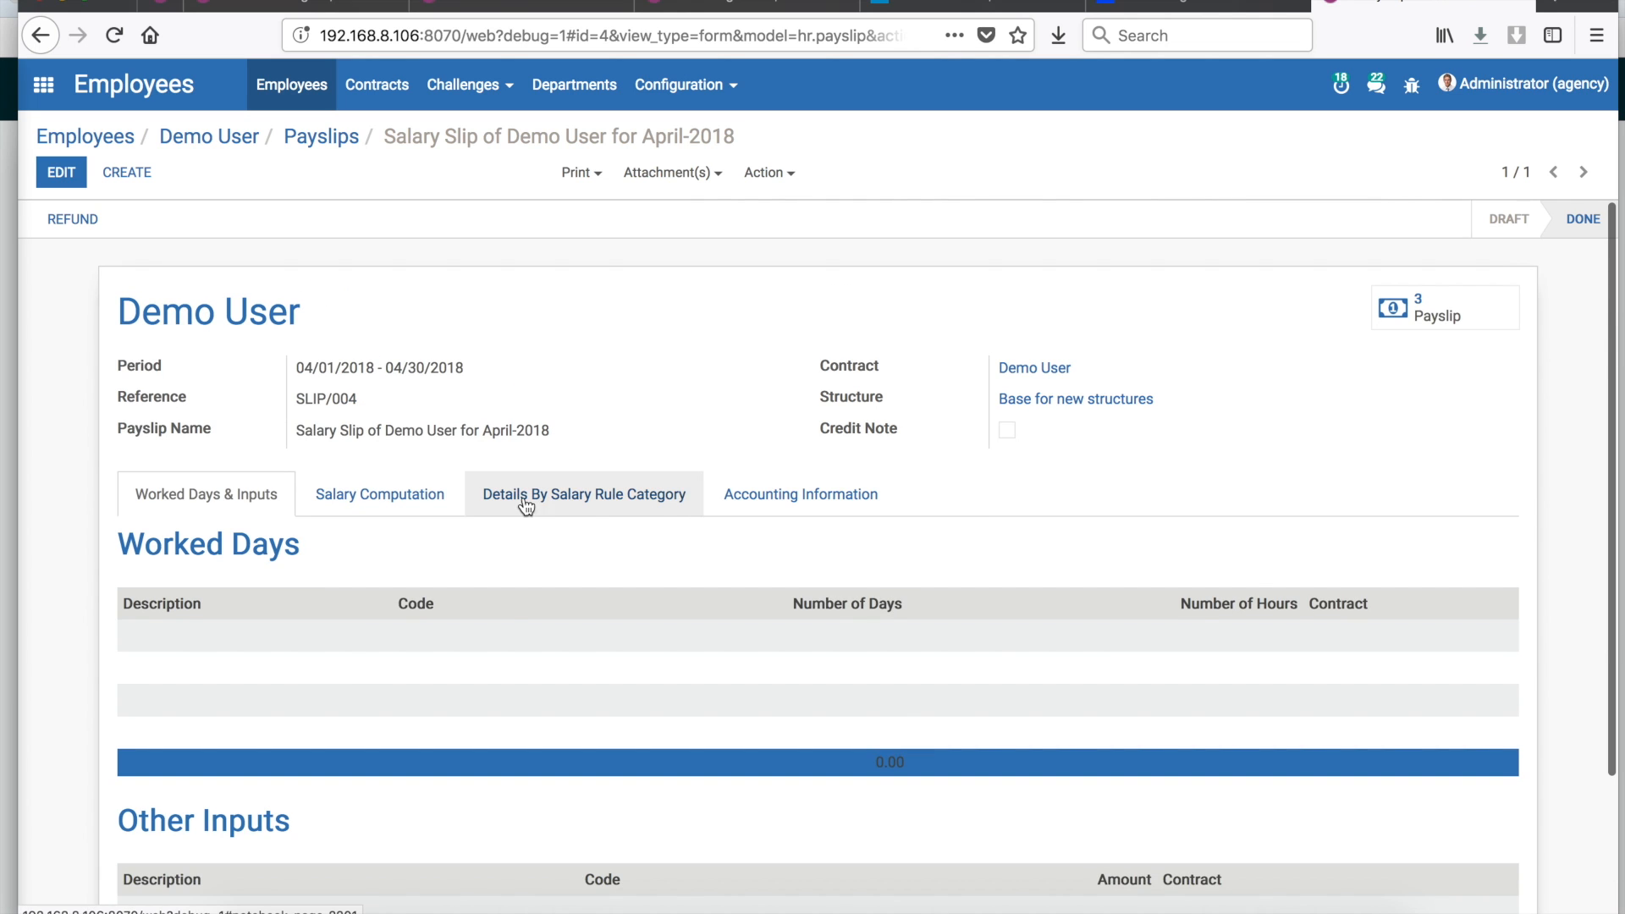
pyautogui.click(405, 493)
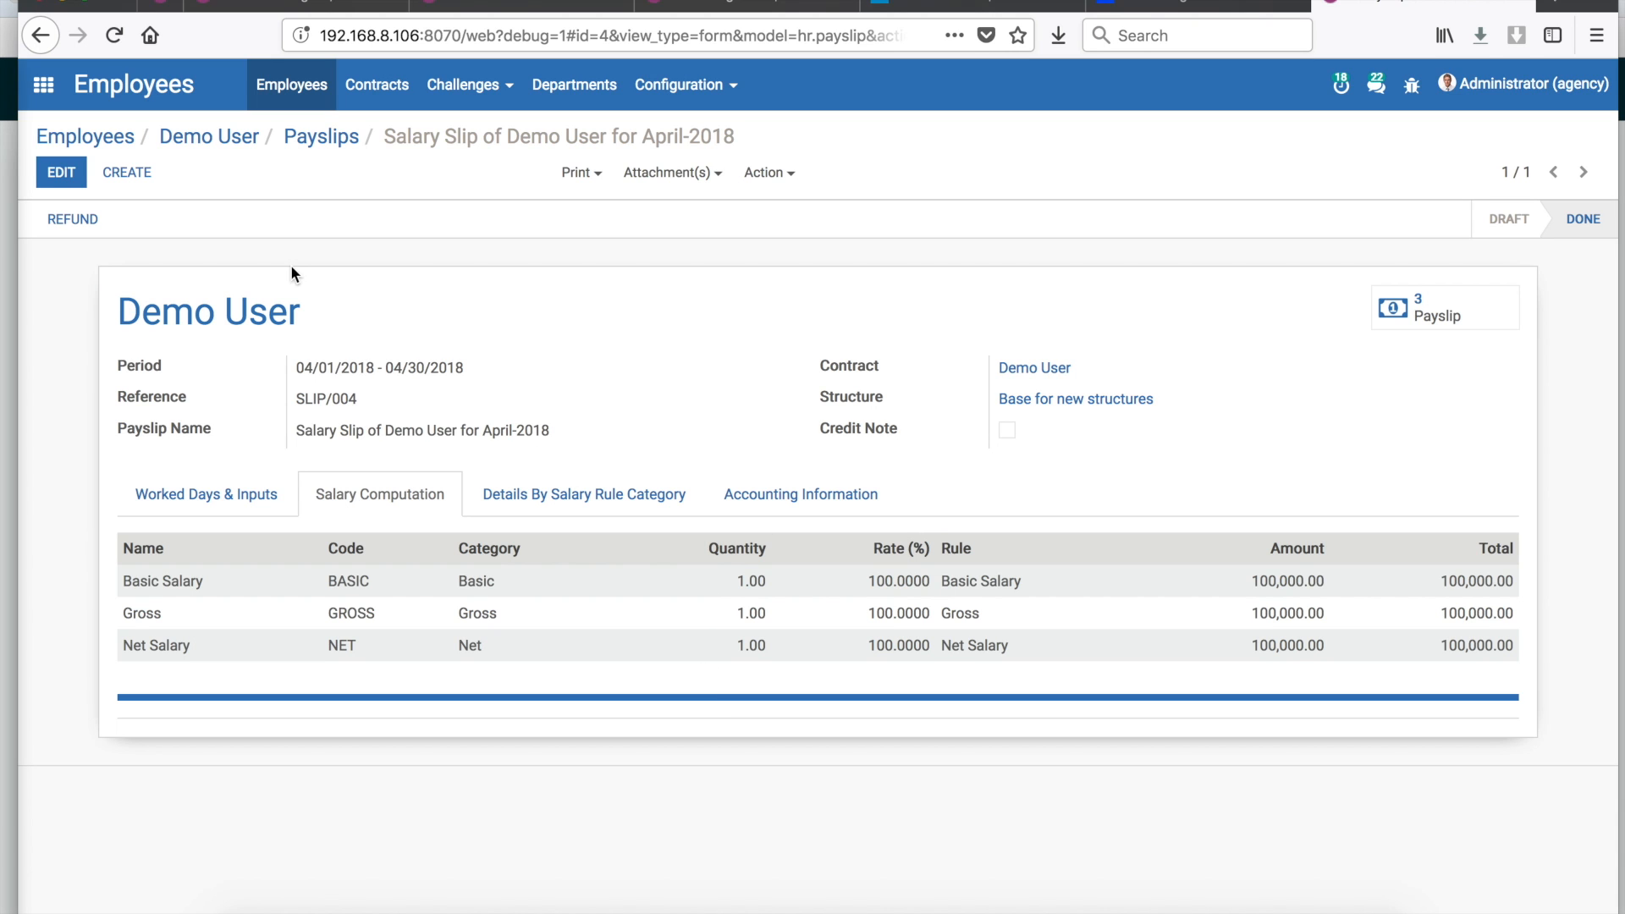
pyautogui.click(201, 142)
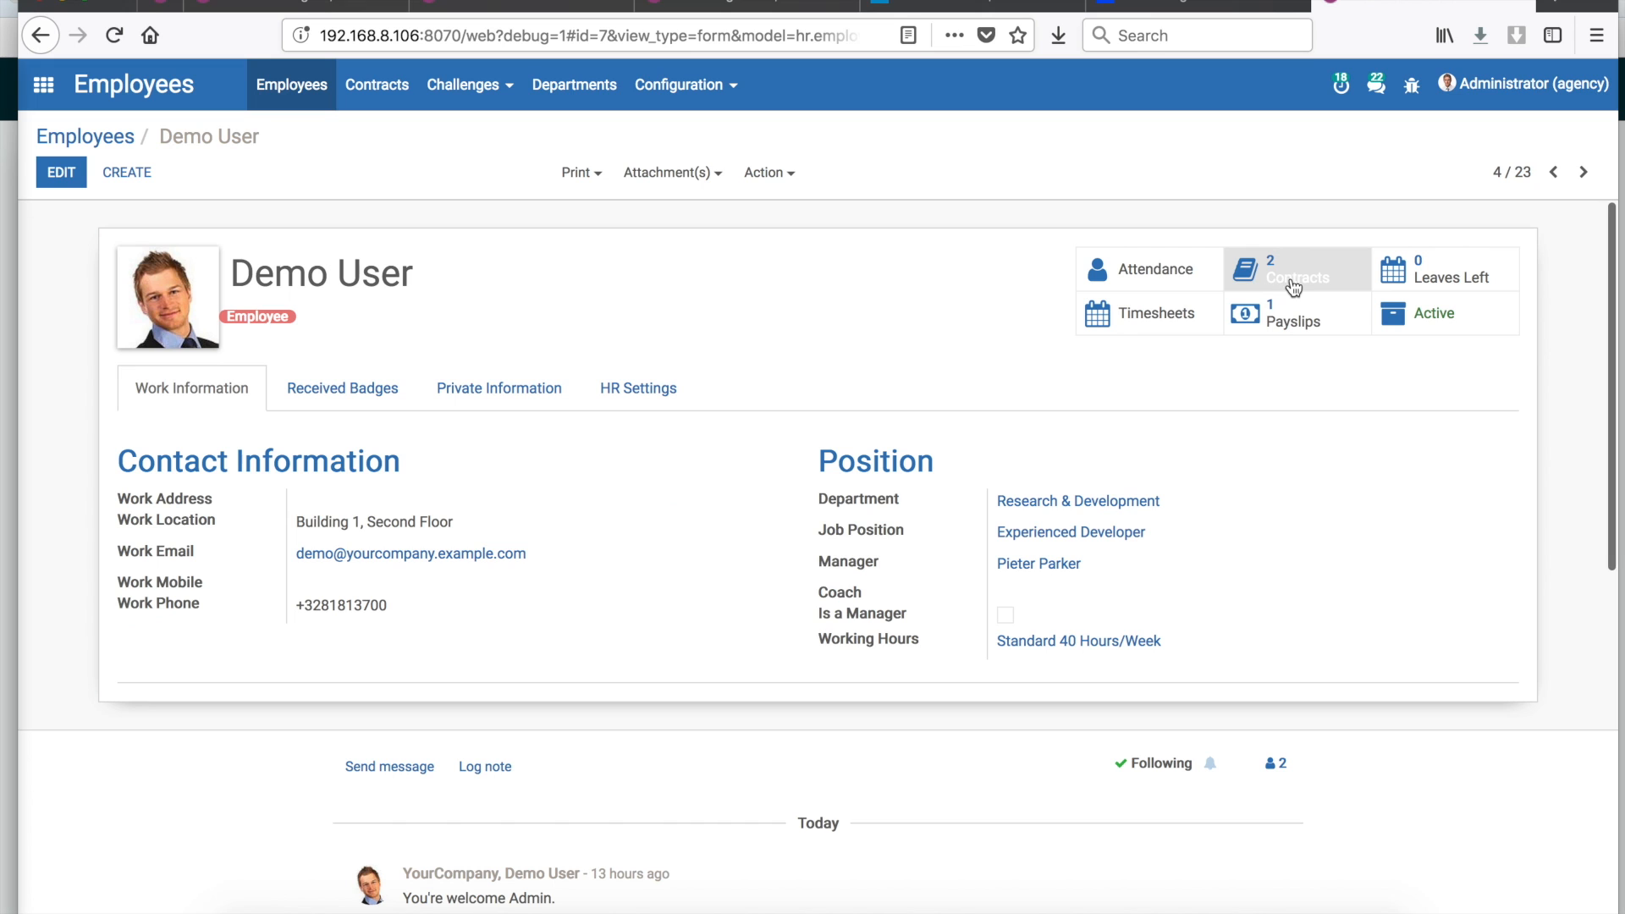
# - Open Demo User's running contract, examine its salary information and status stages, and return to the employee record
pyautogui.click(1295, 285)
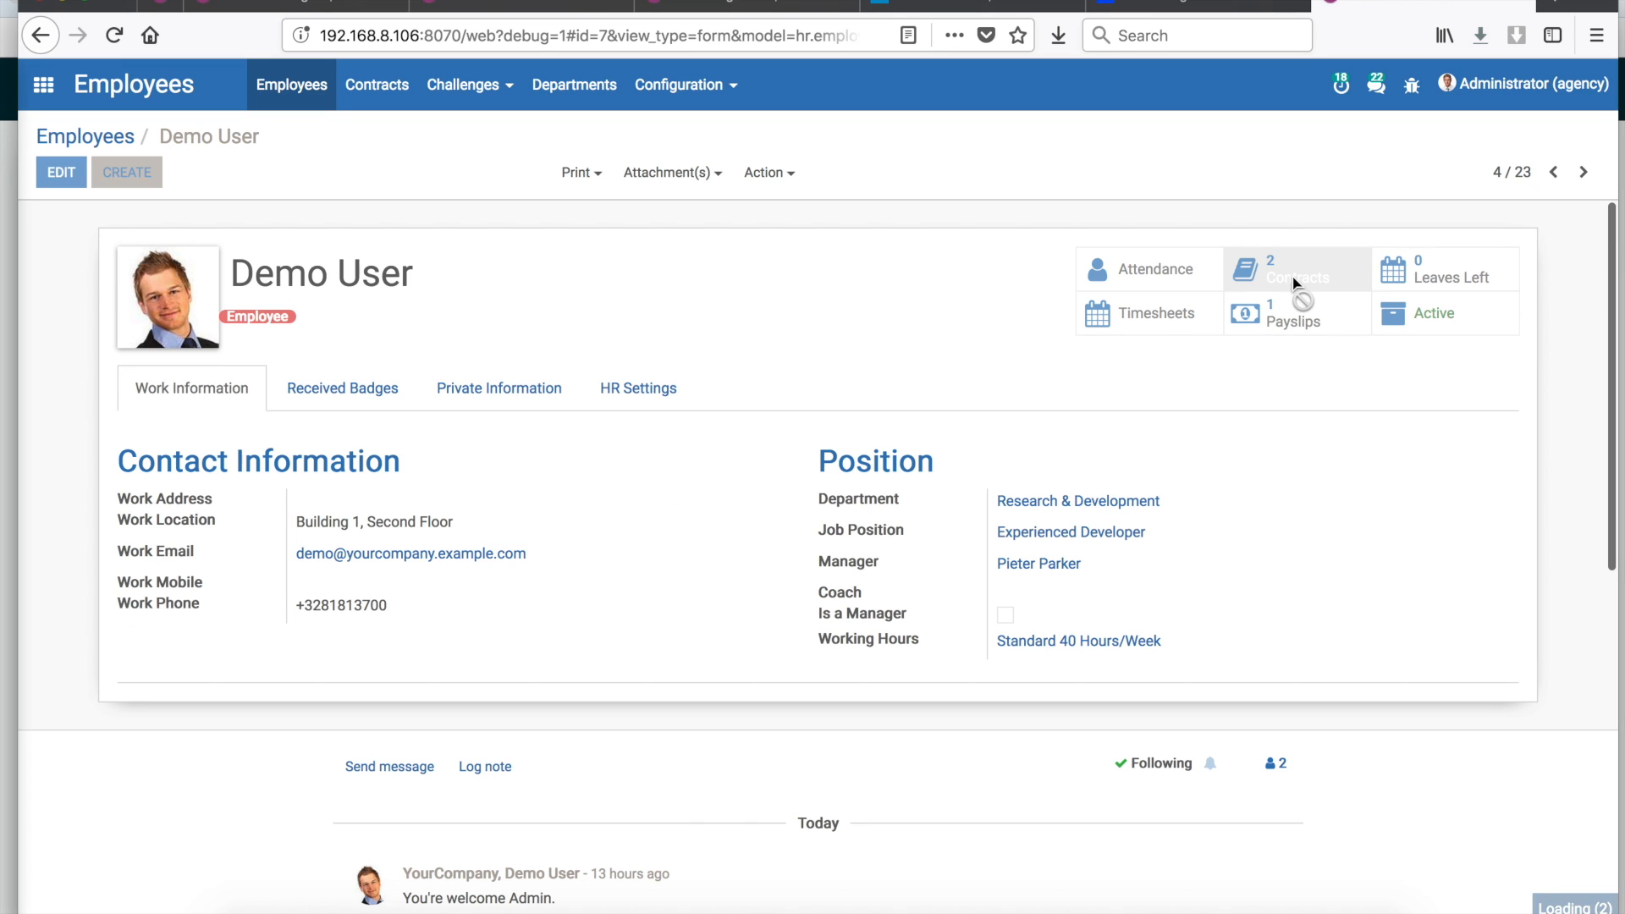
pyautogui.click(470, 315)
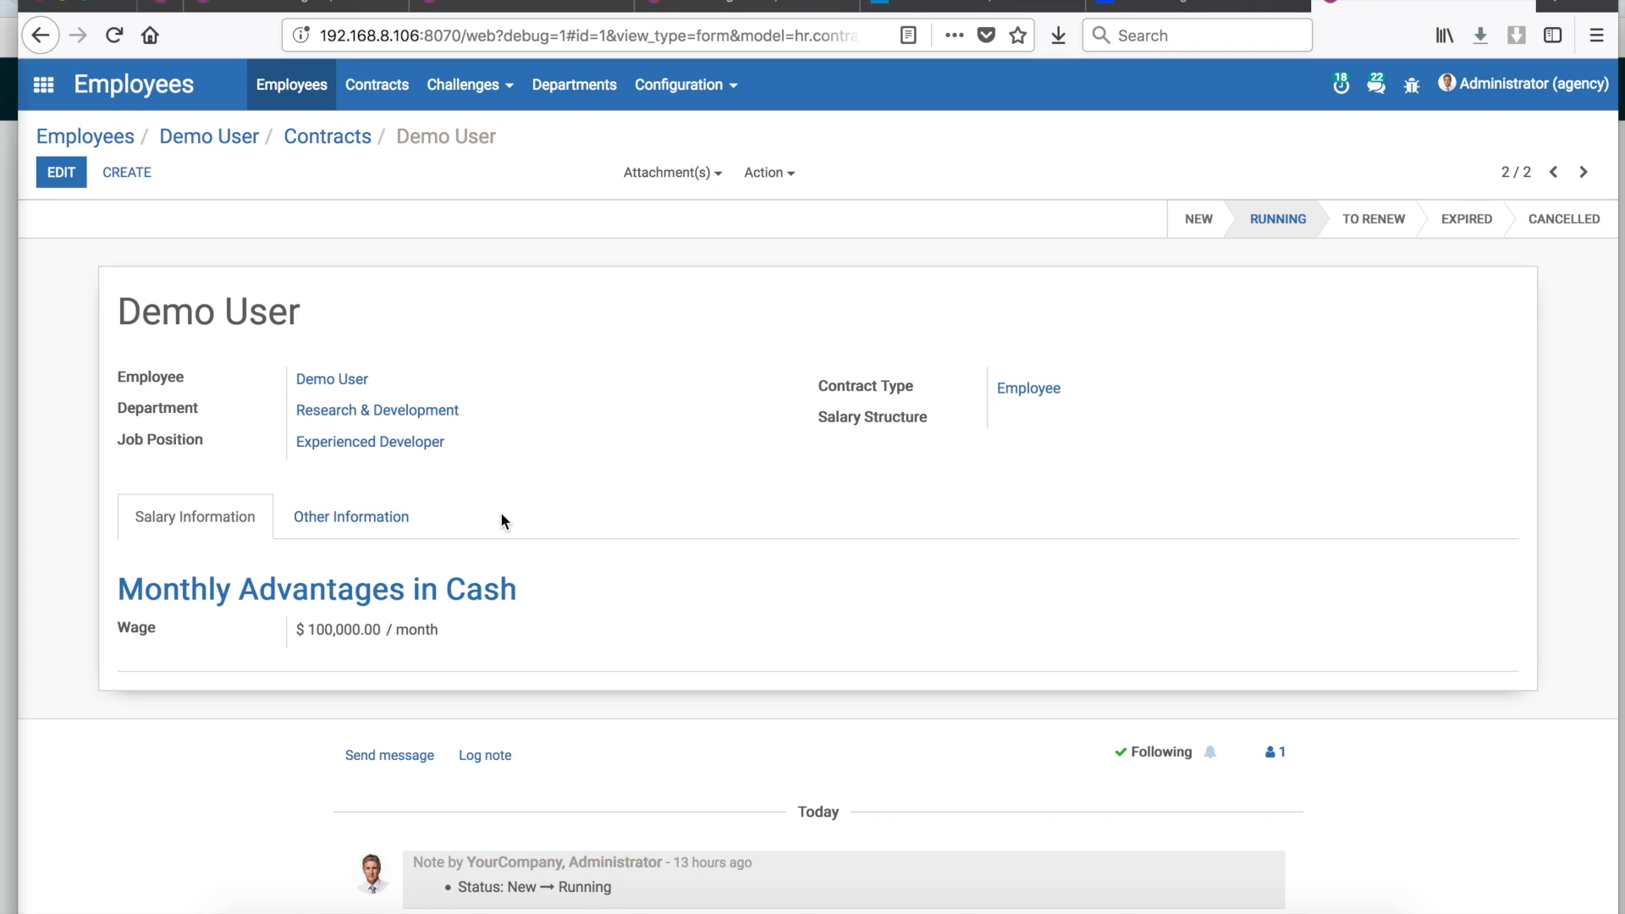
pyautogui.scroll(-3, 500, 511)
pyautogui.scroll(3, 501, 514)
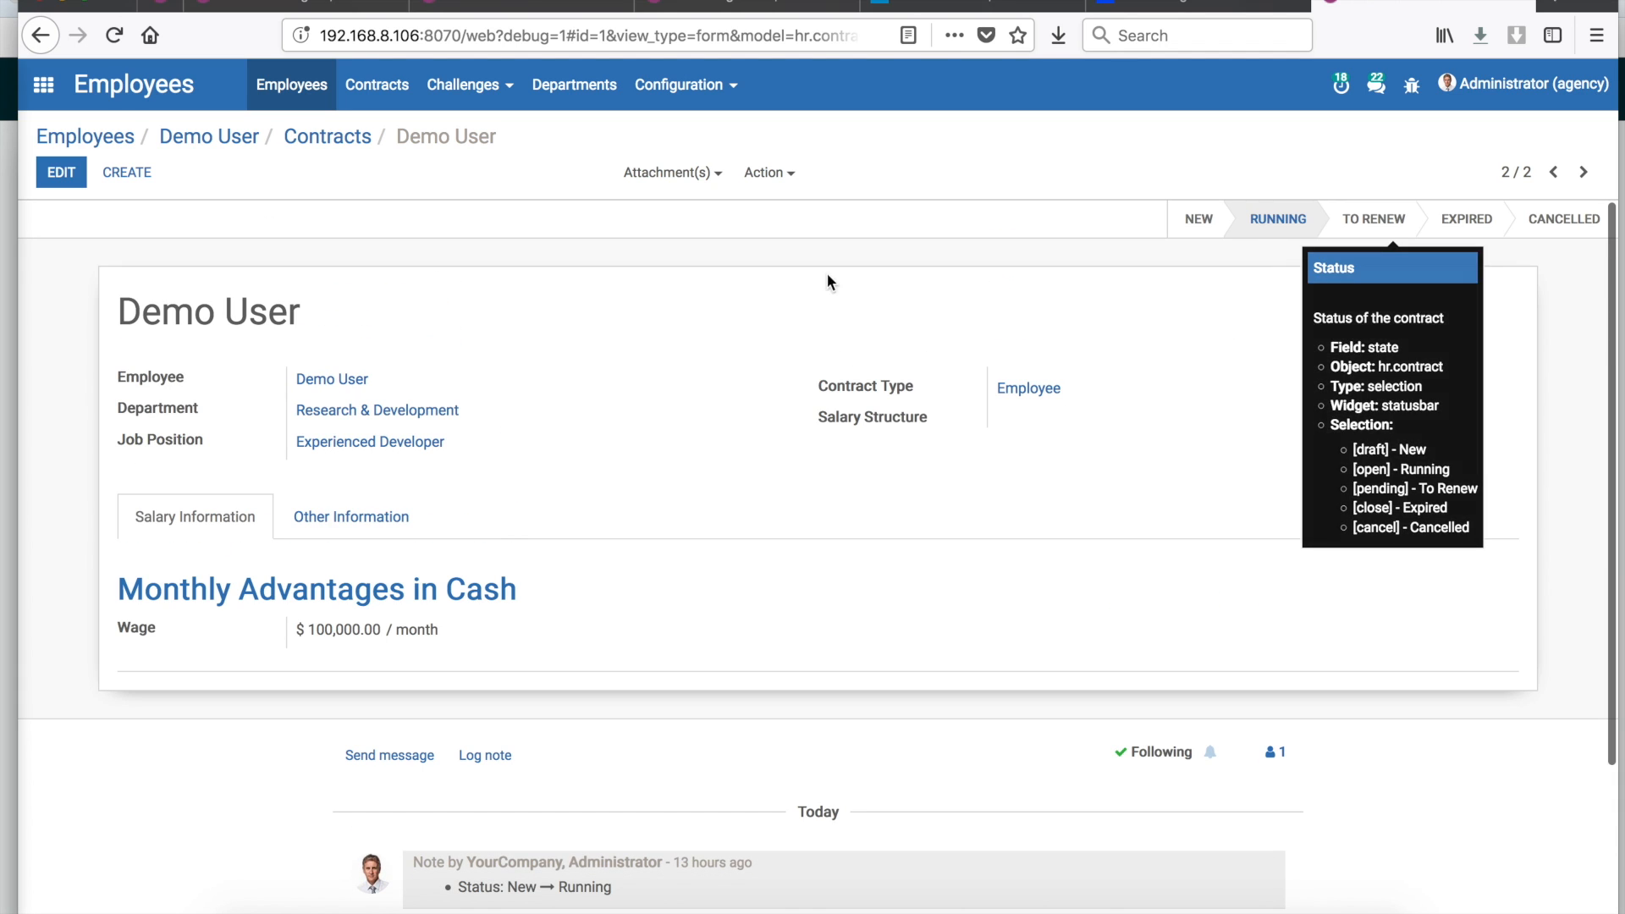
pyautogui.click(228, 141)
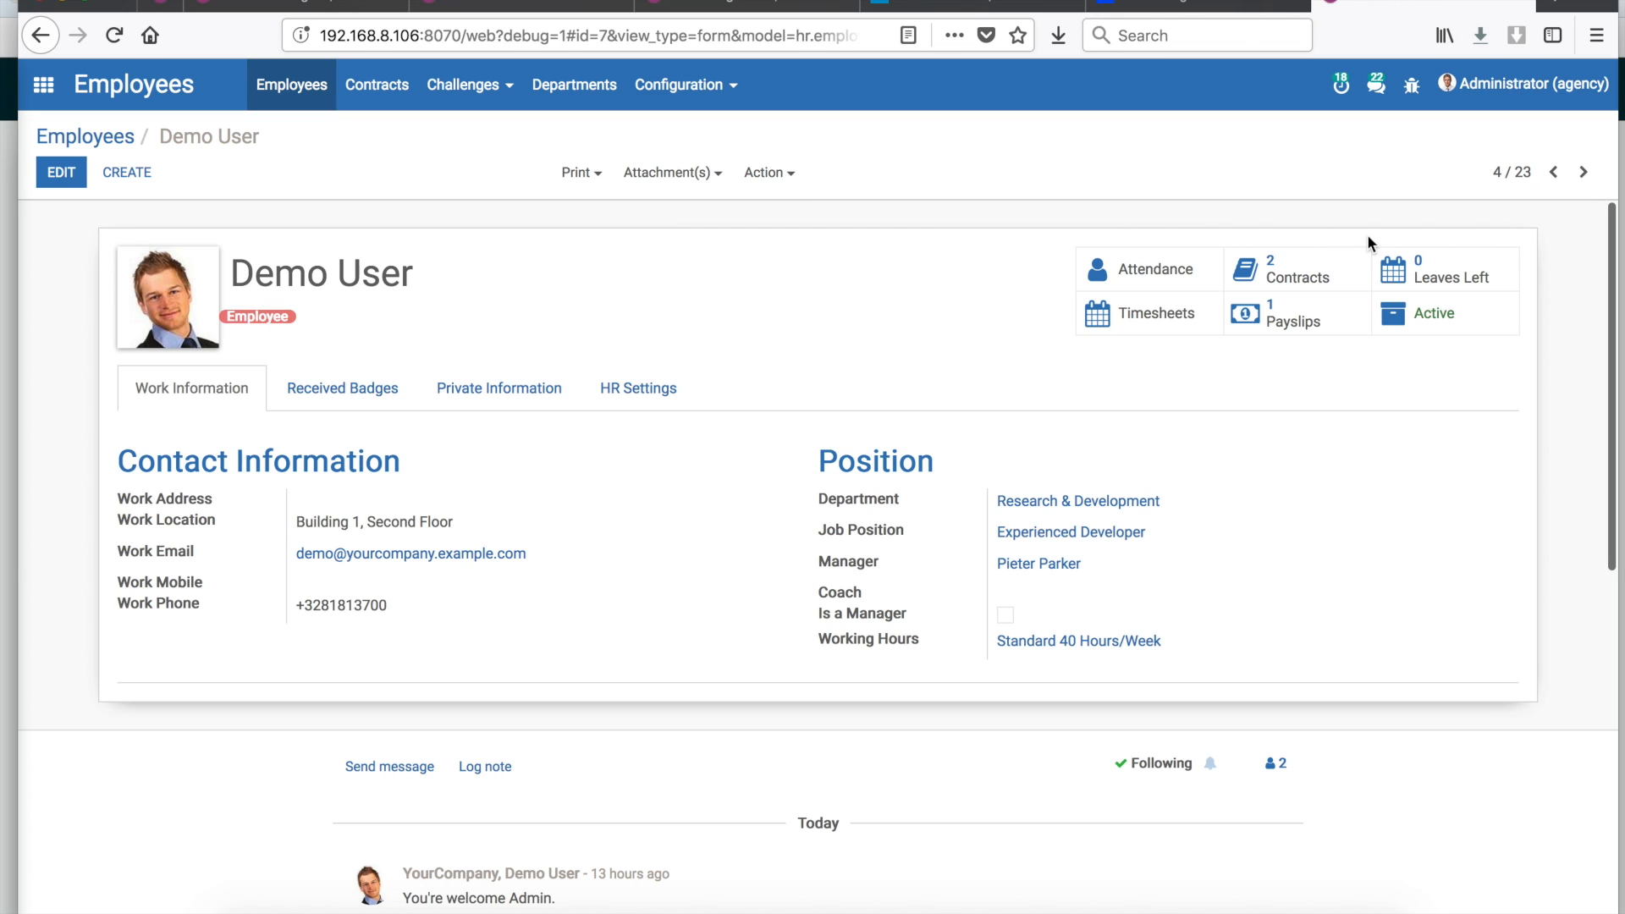
# - Review the received badges, private information and HR settings on the Demo User record
pyautogui.click(345, 389)
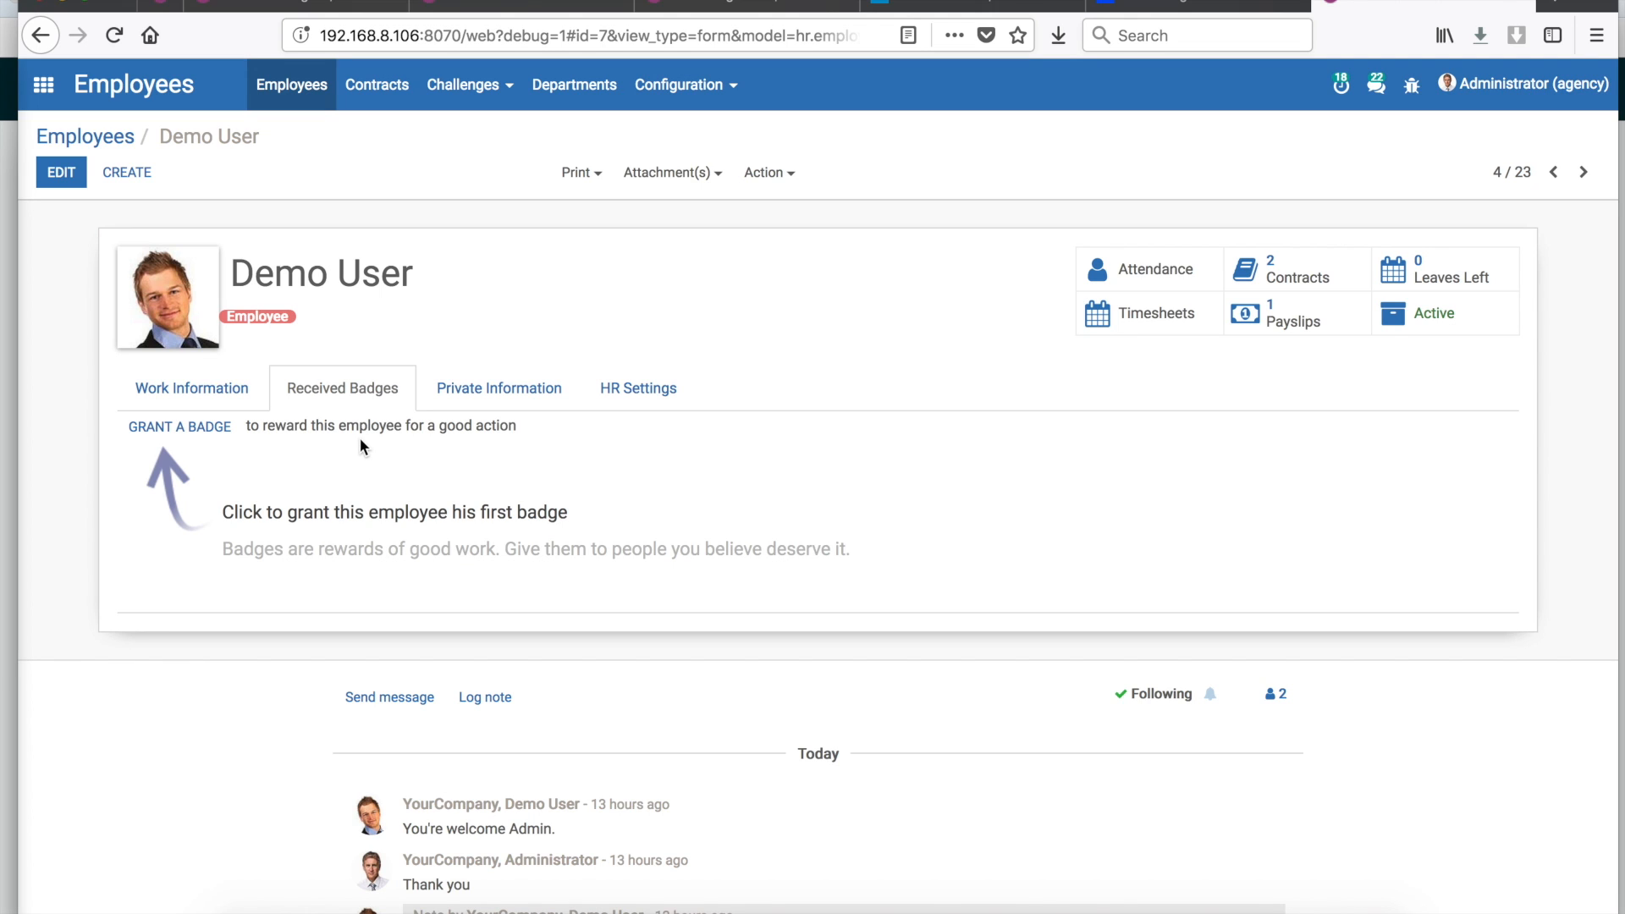
pyautogui.click(494, 389)
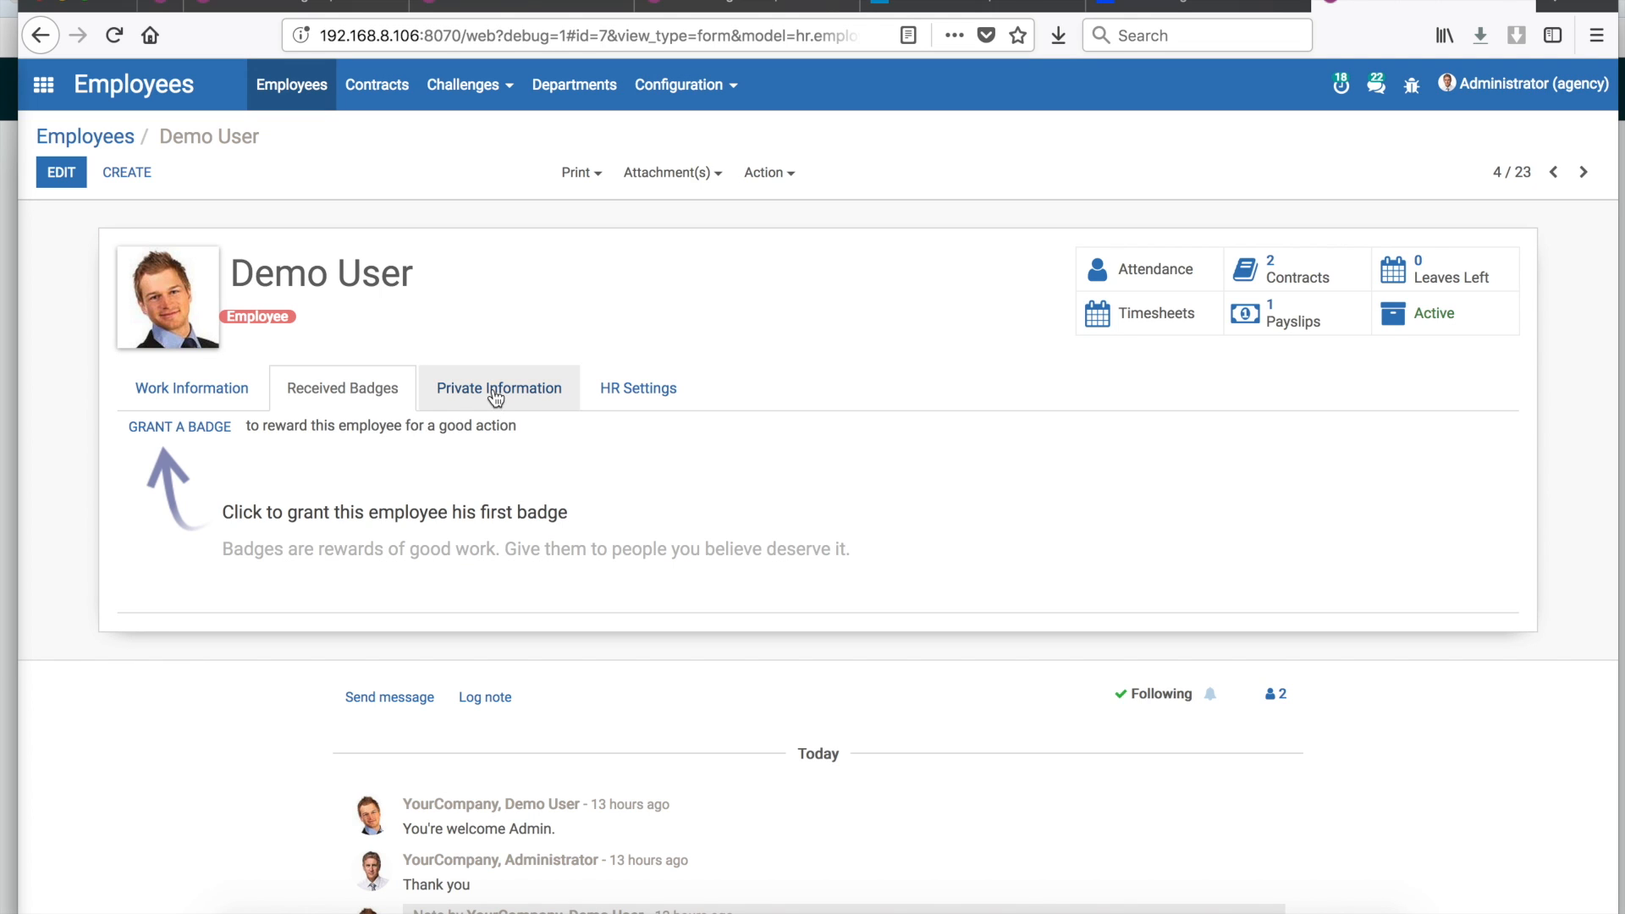
pyautogui.scroll(-2, 497, 578)
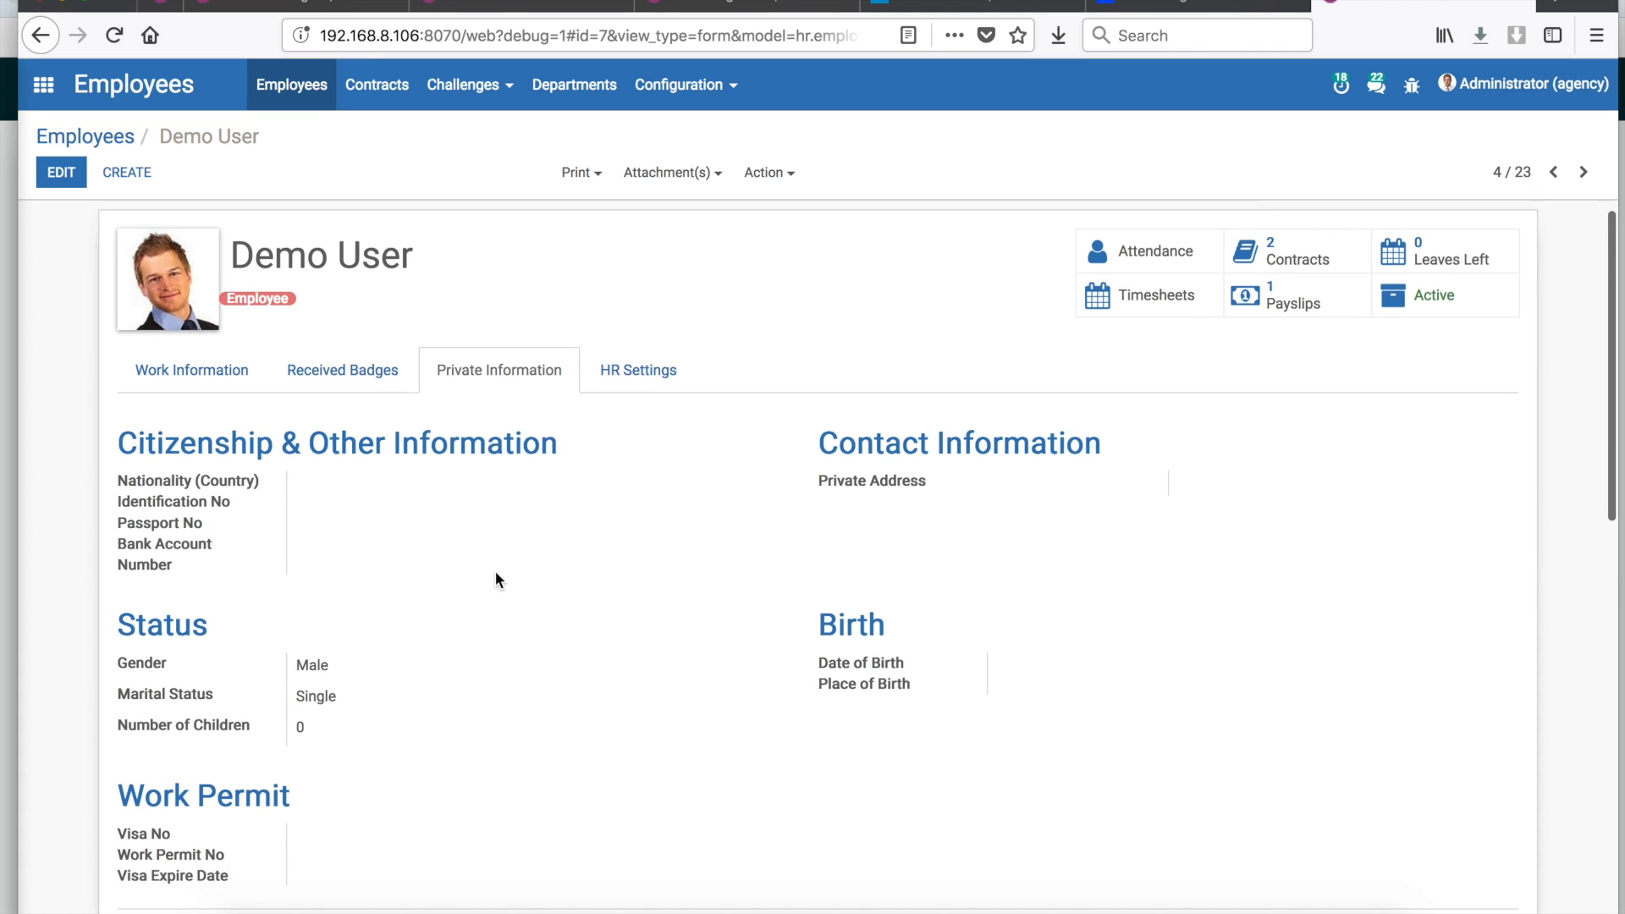
pyautogui.scroll(2, 497, 579)
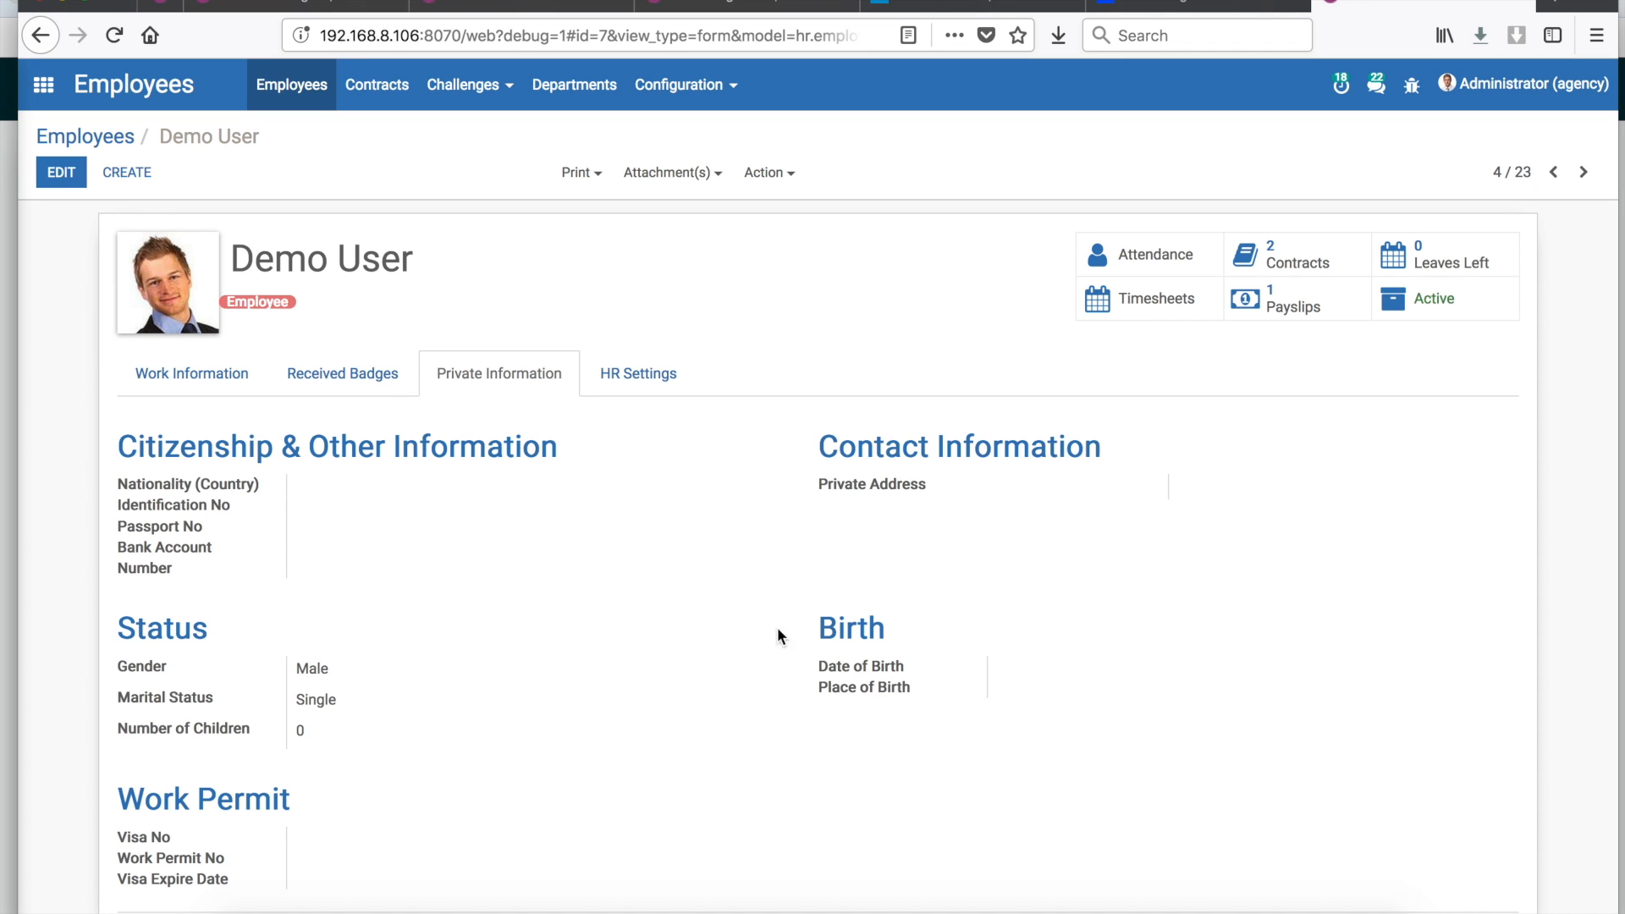
pyautogui.scroll(-3, 718, 683)
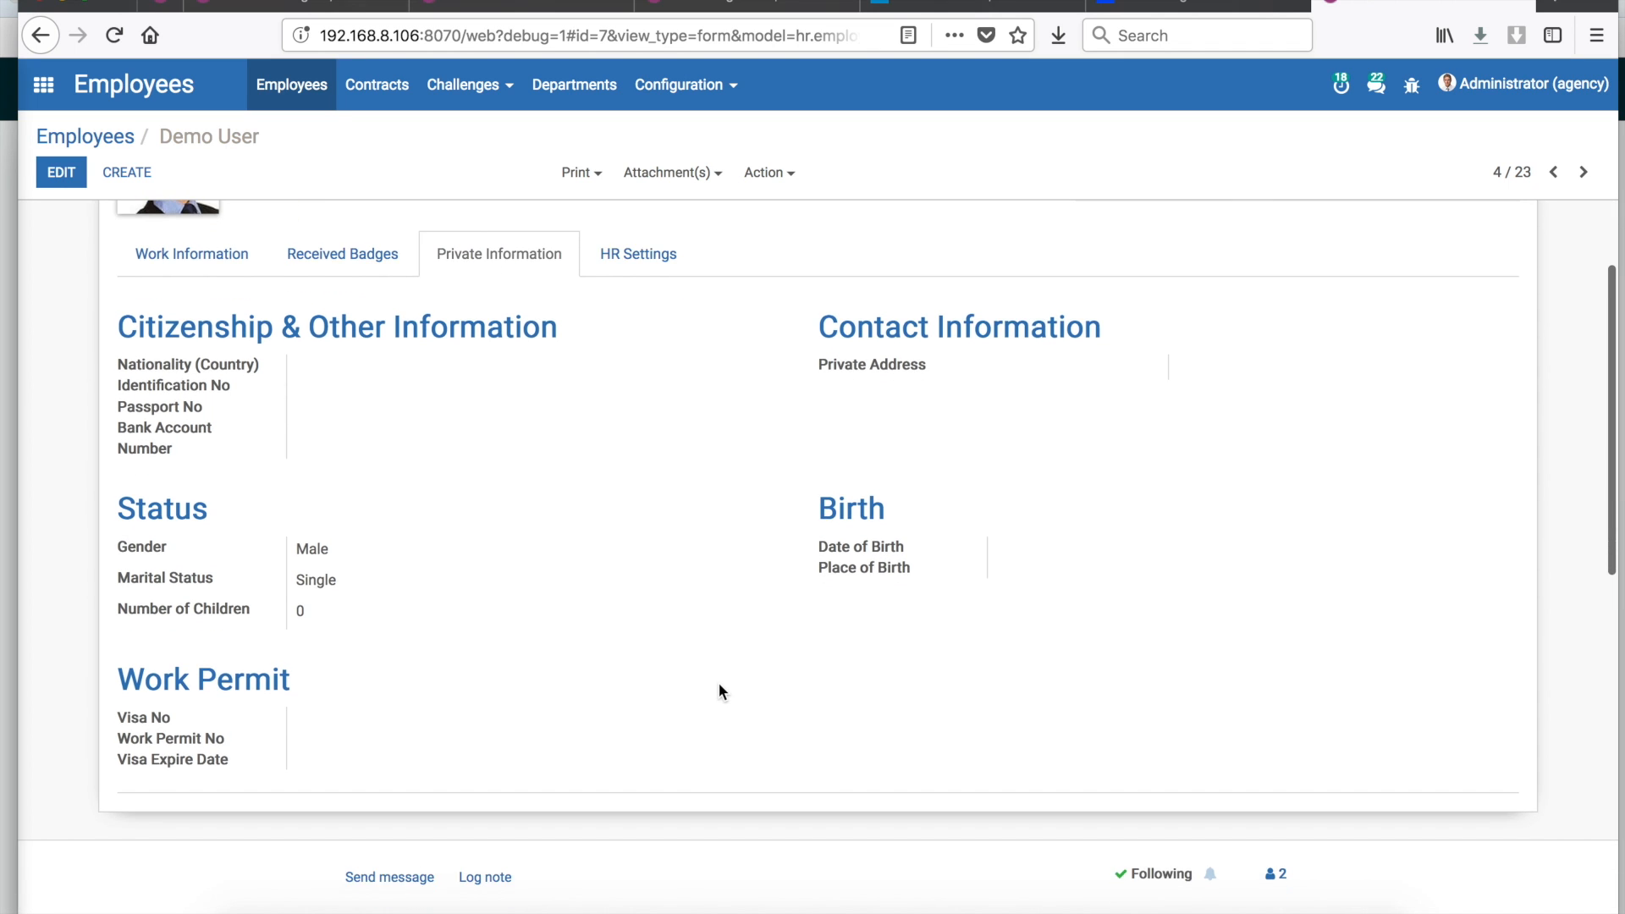
pyautogui.scroll(2, 719, 683)
pyautogui.scroll(1, 718, 683)
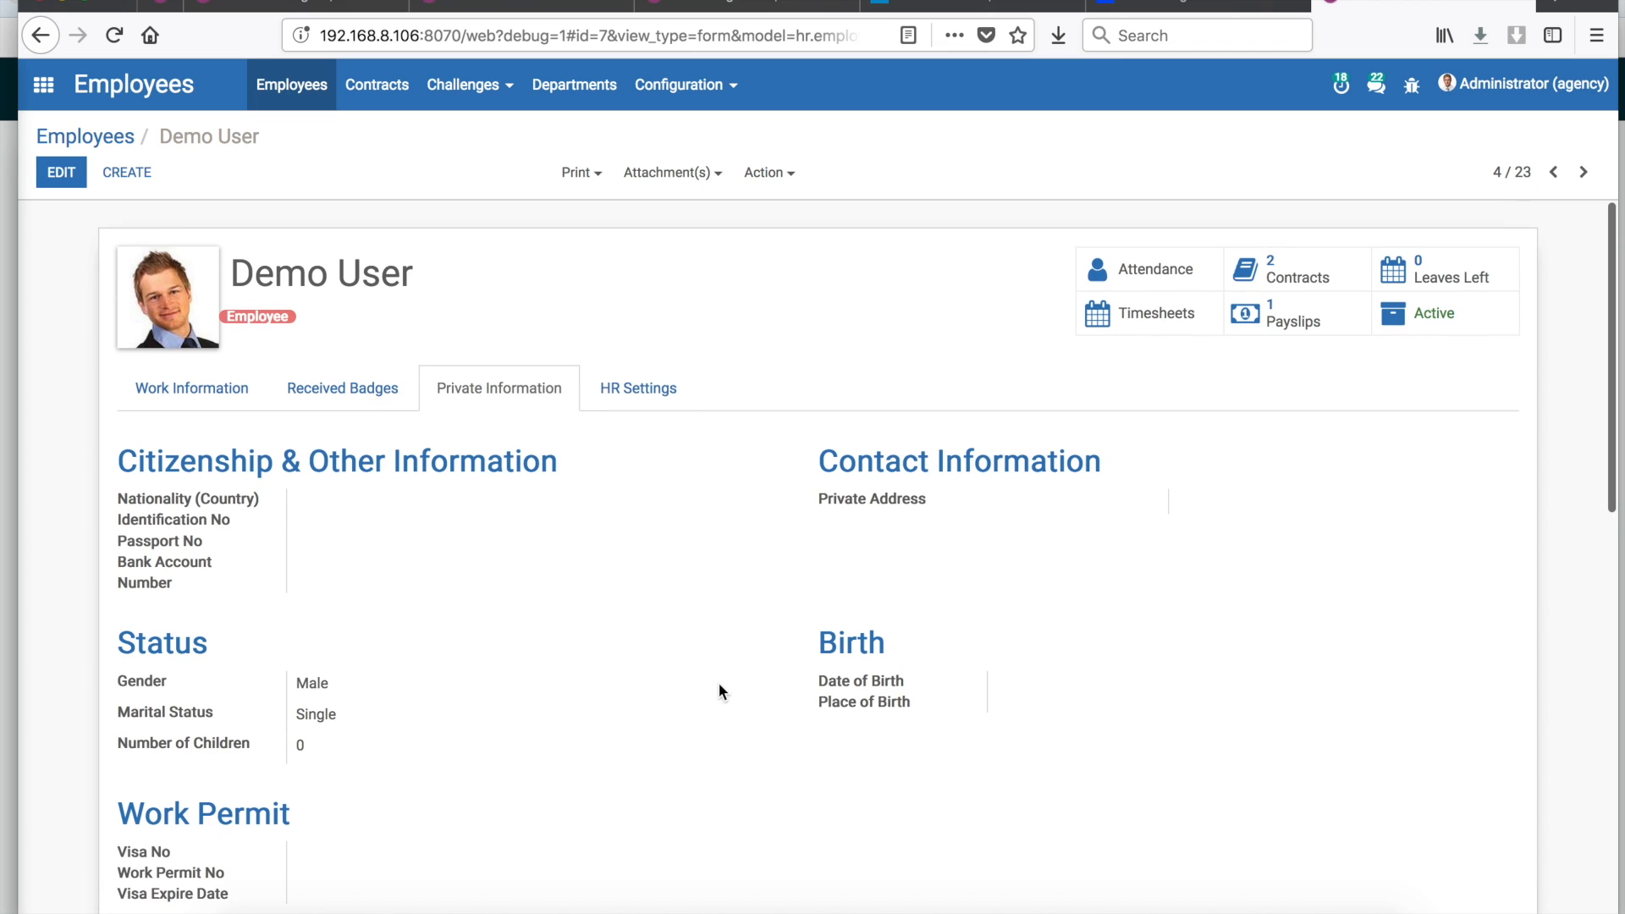
pyautogui.click(645, 398)
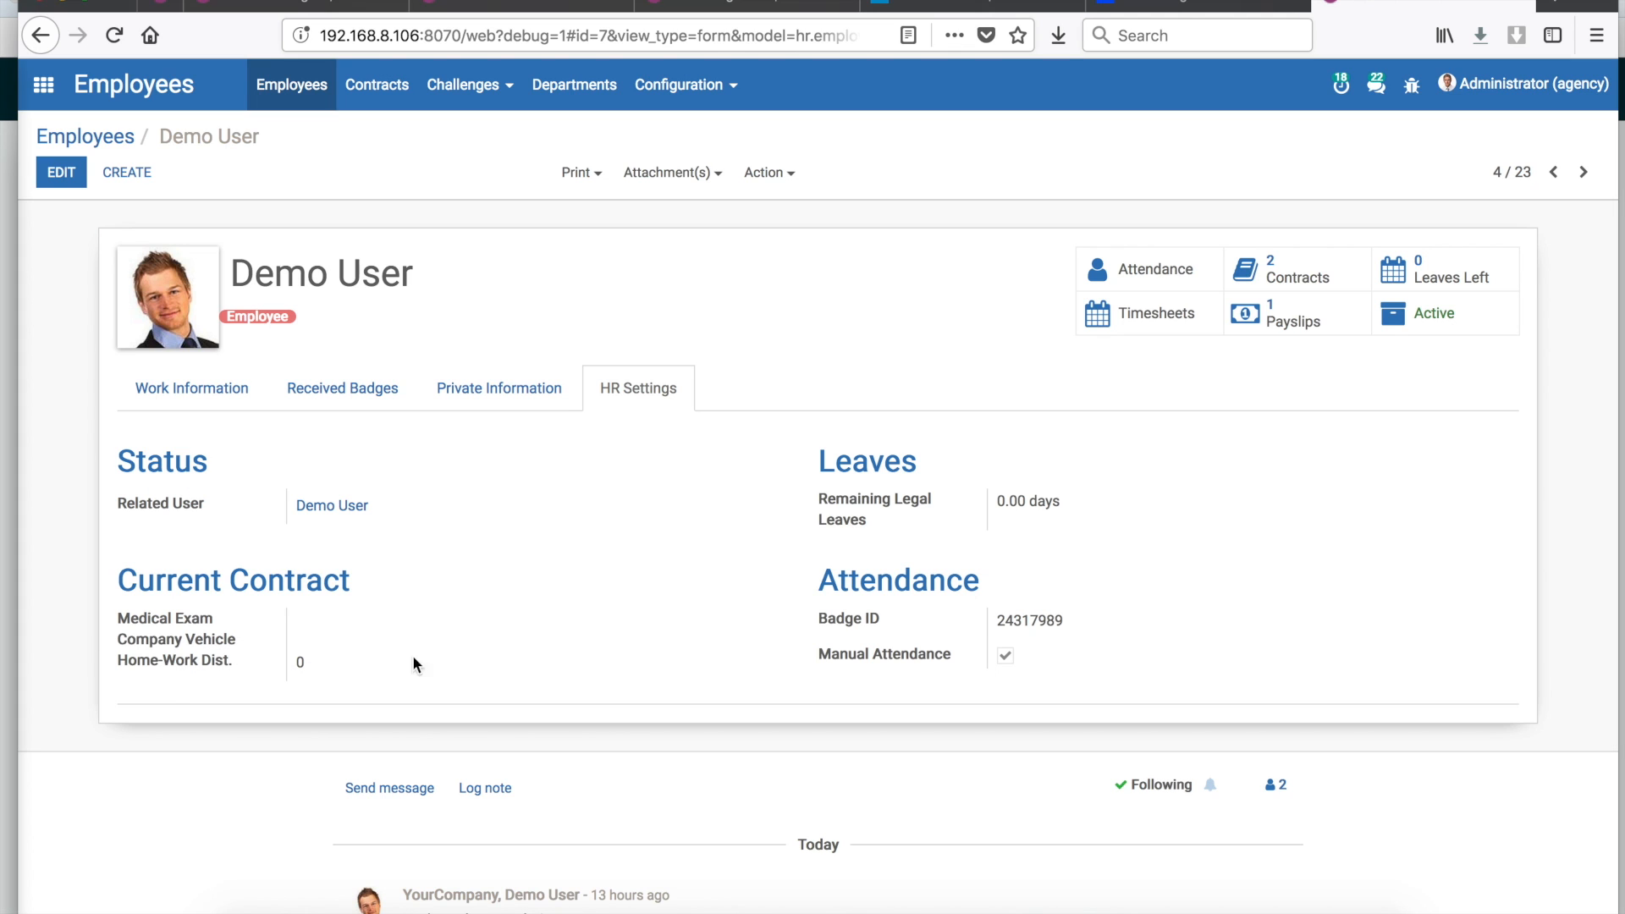
# - Print Demo User's badge, open the PDF in Preview to examine it, and close it
pyautogui.moveTo(856, 623)
pyautogui.click(580, 174)
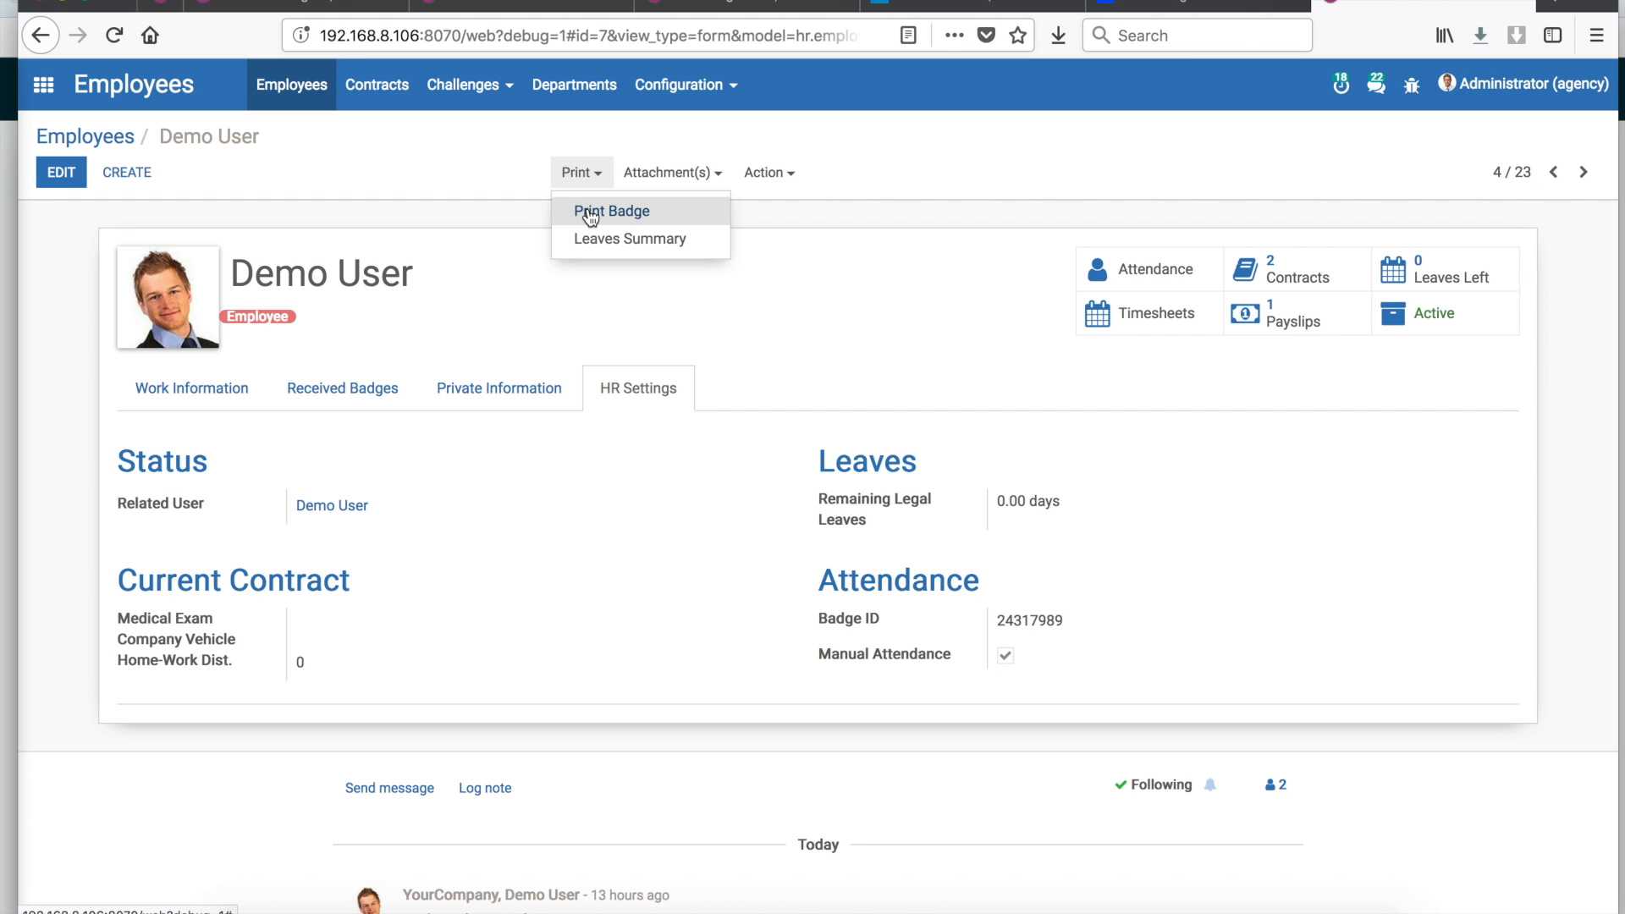
pyautogui.click(588, 209)
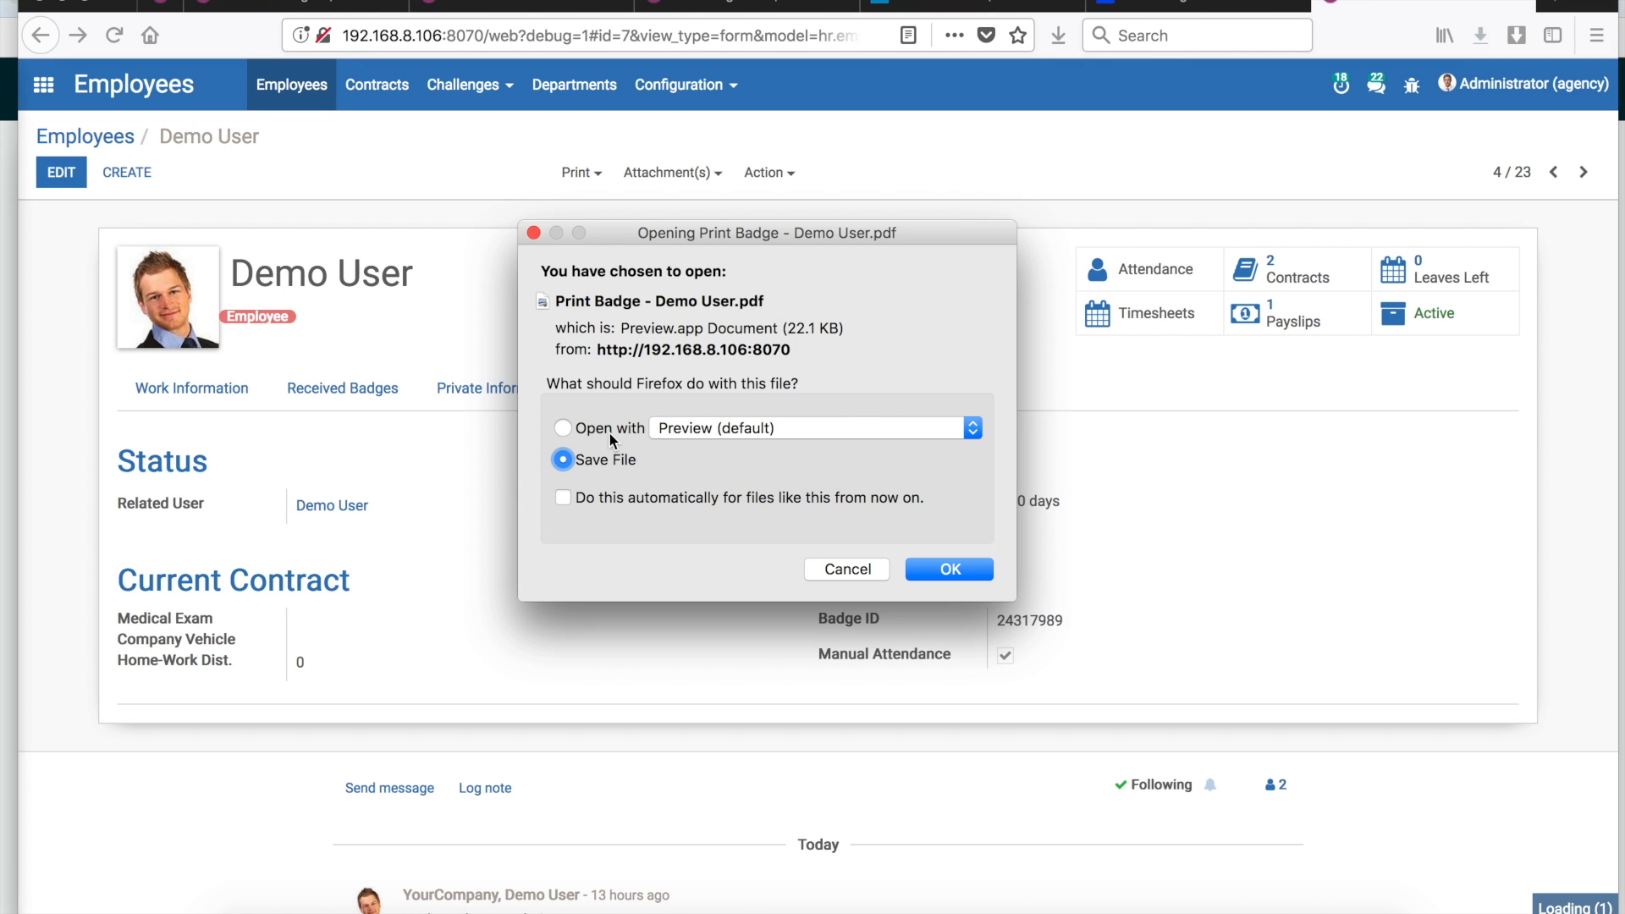
pyautogui.click(604, 428)
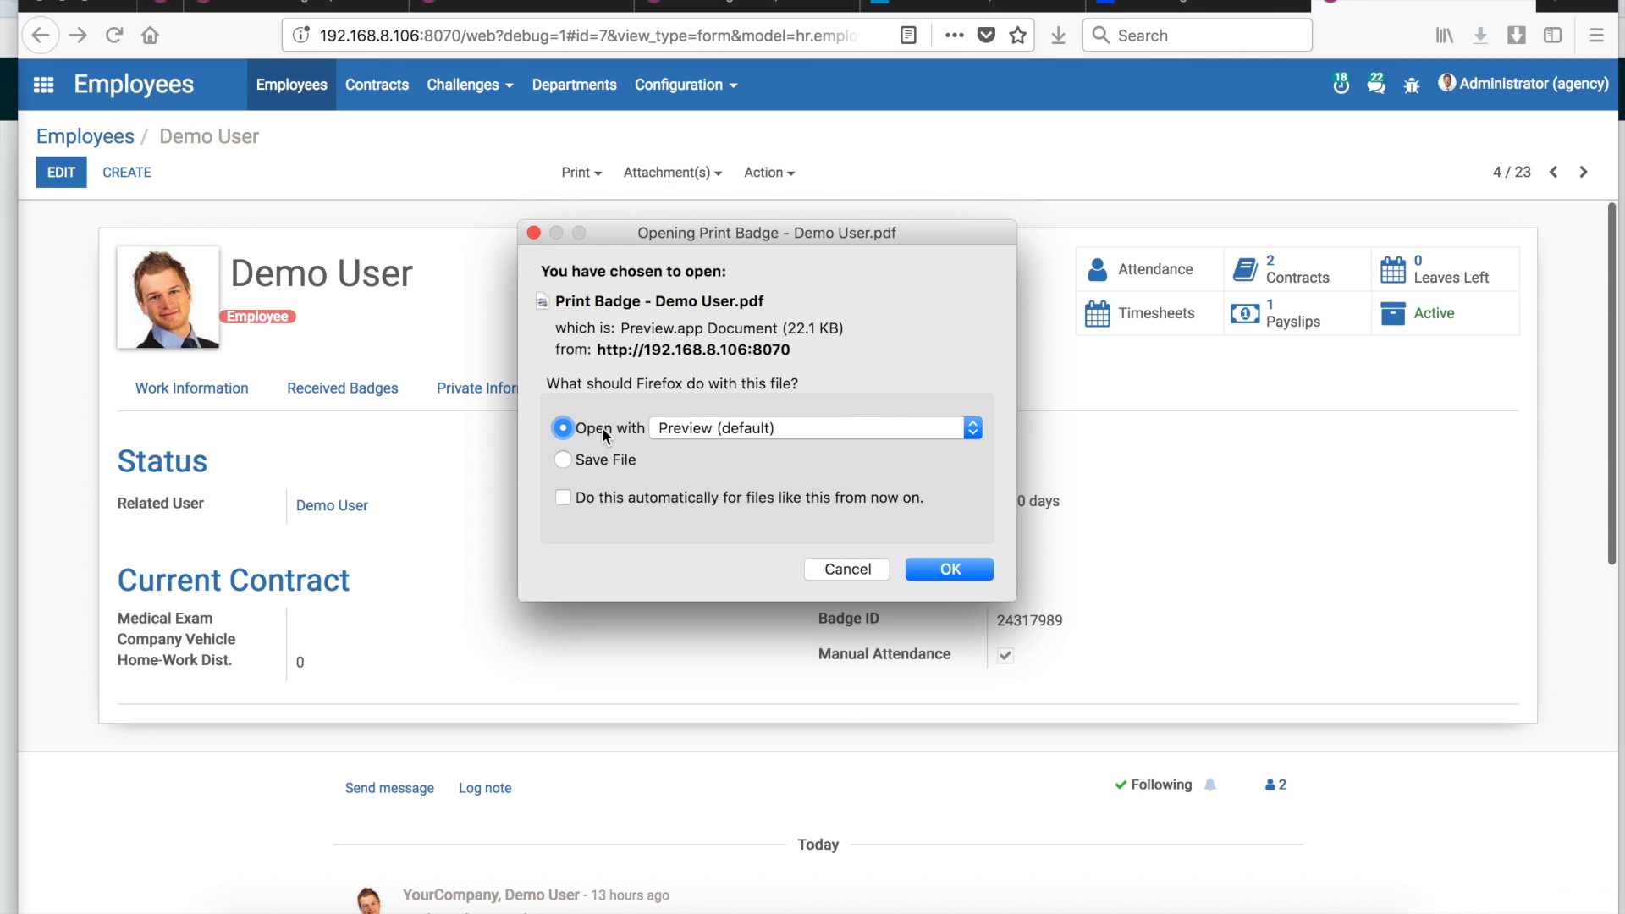
pyautogui.click(936, 565)
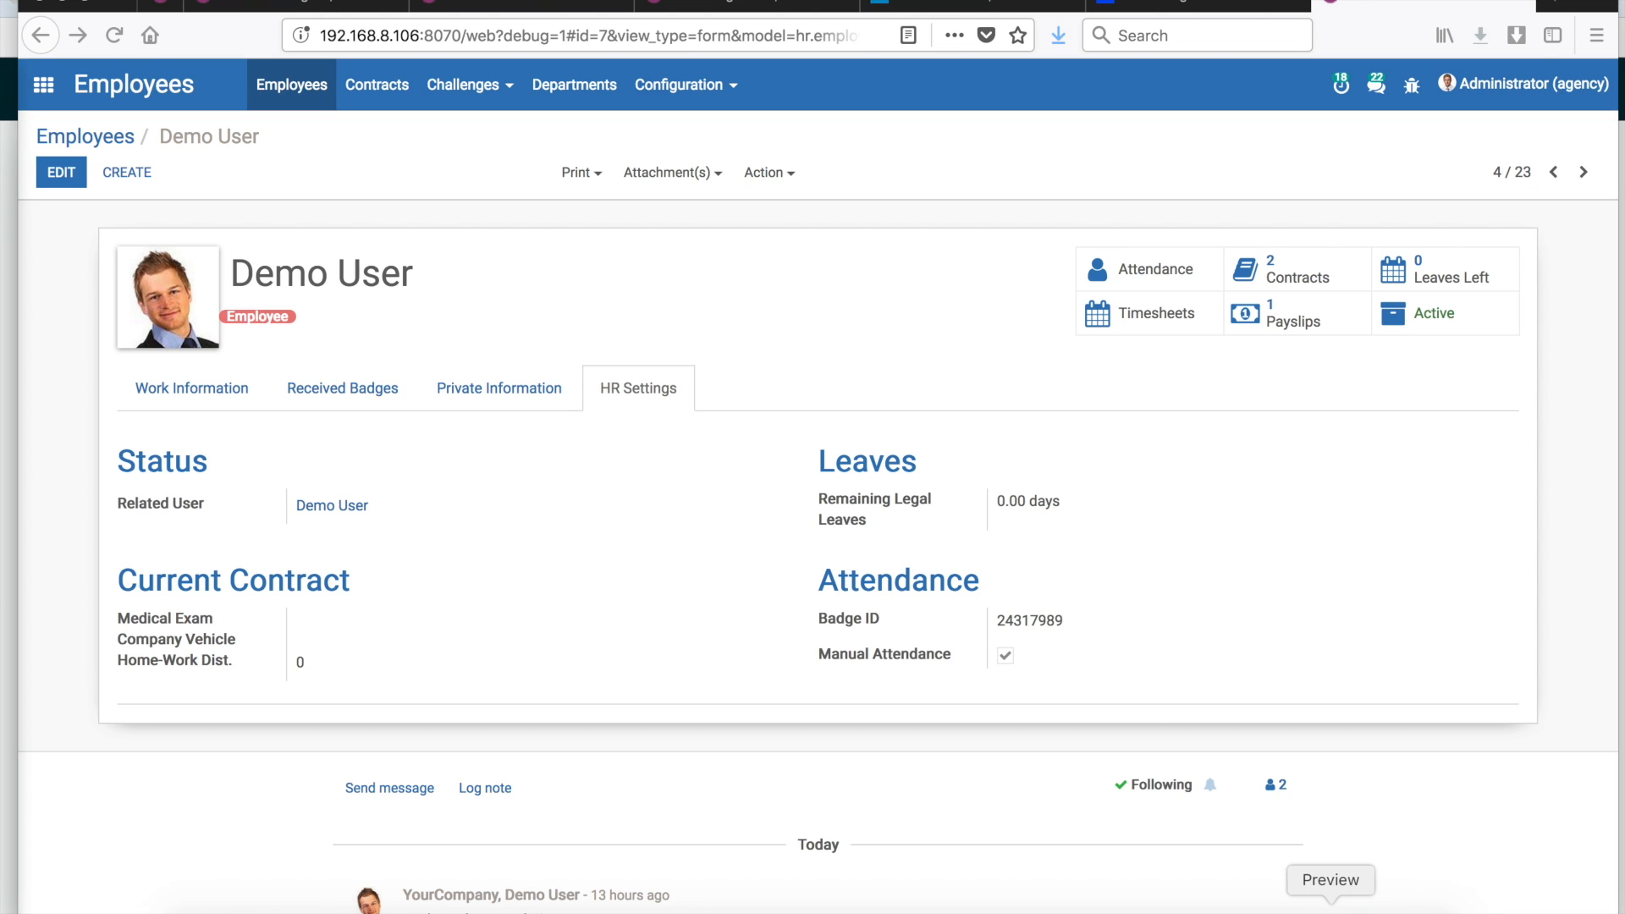
pyautogui.click(1330, 911)
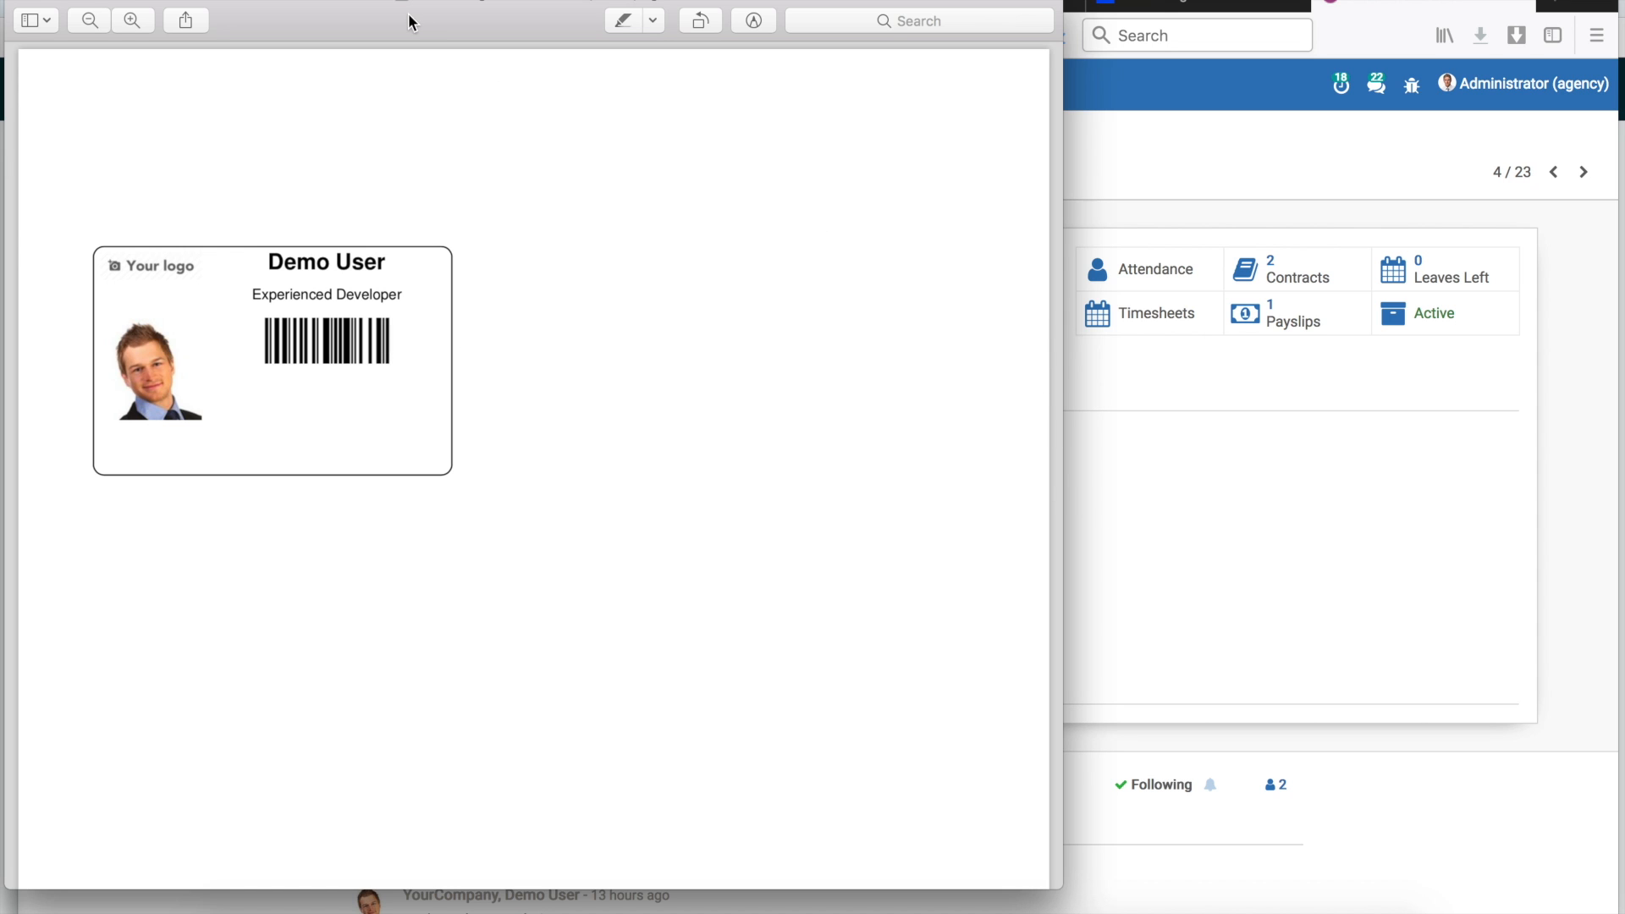
pyautogui.moveTo(335, 10); pyautogui.dragTo(920, 31)
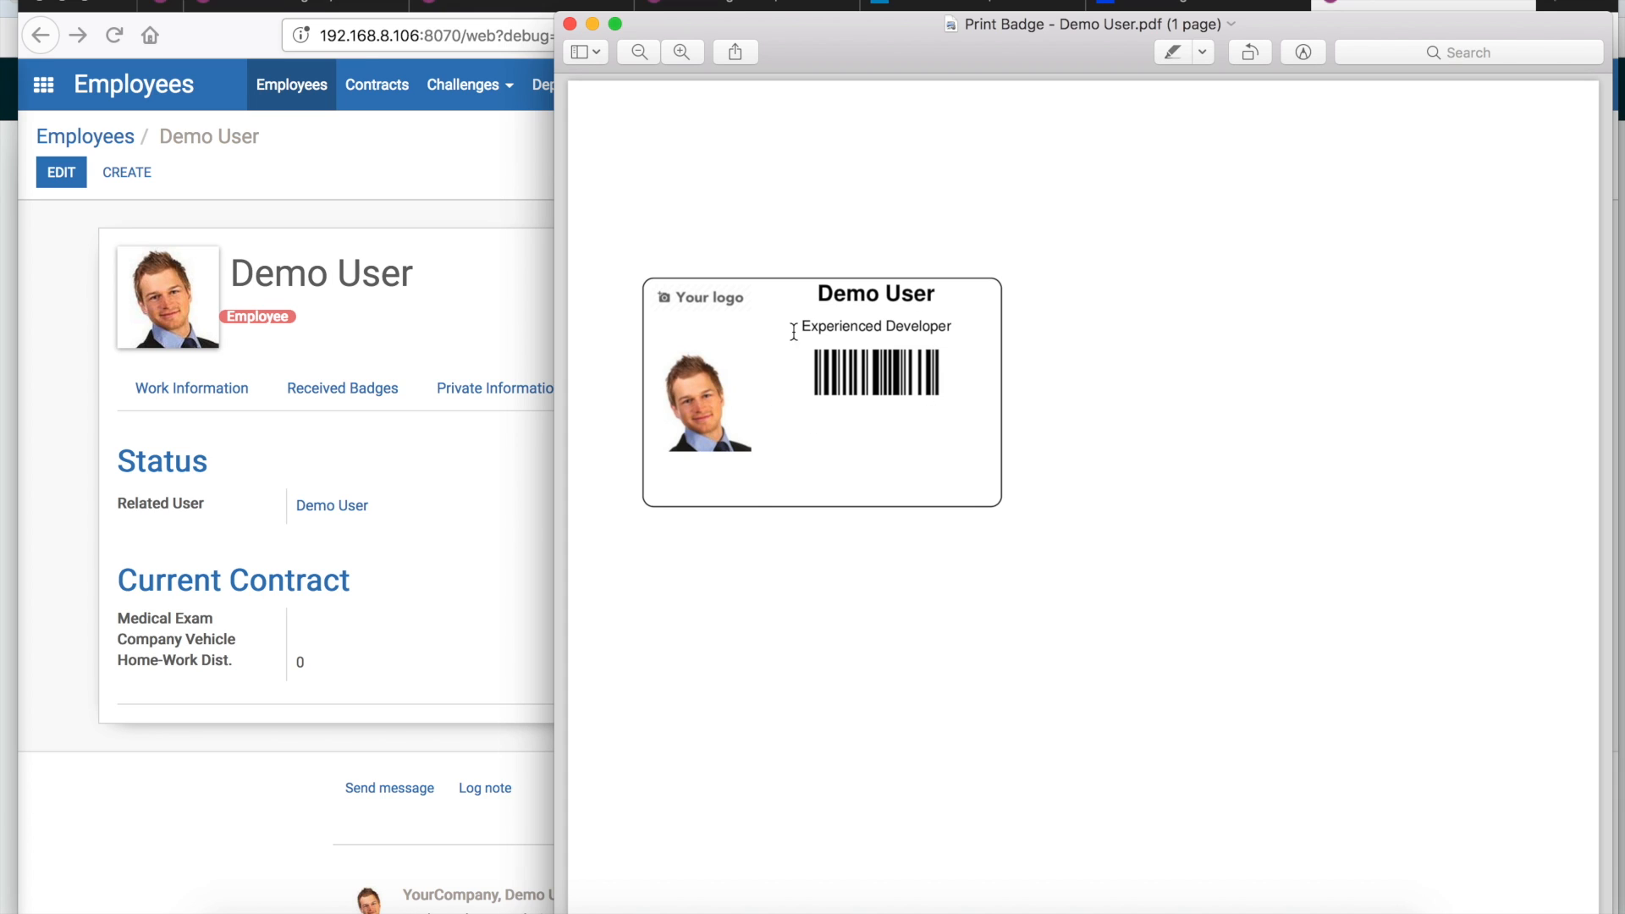
pyautogui.click(570, 24)
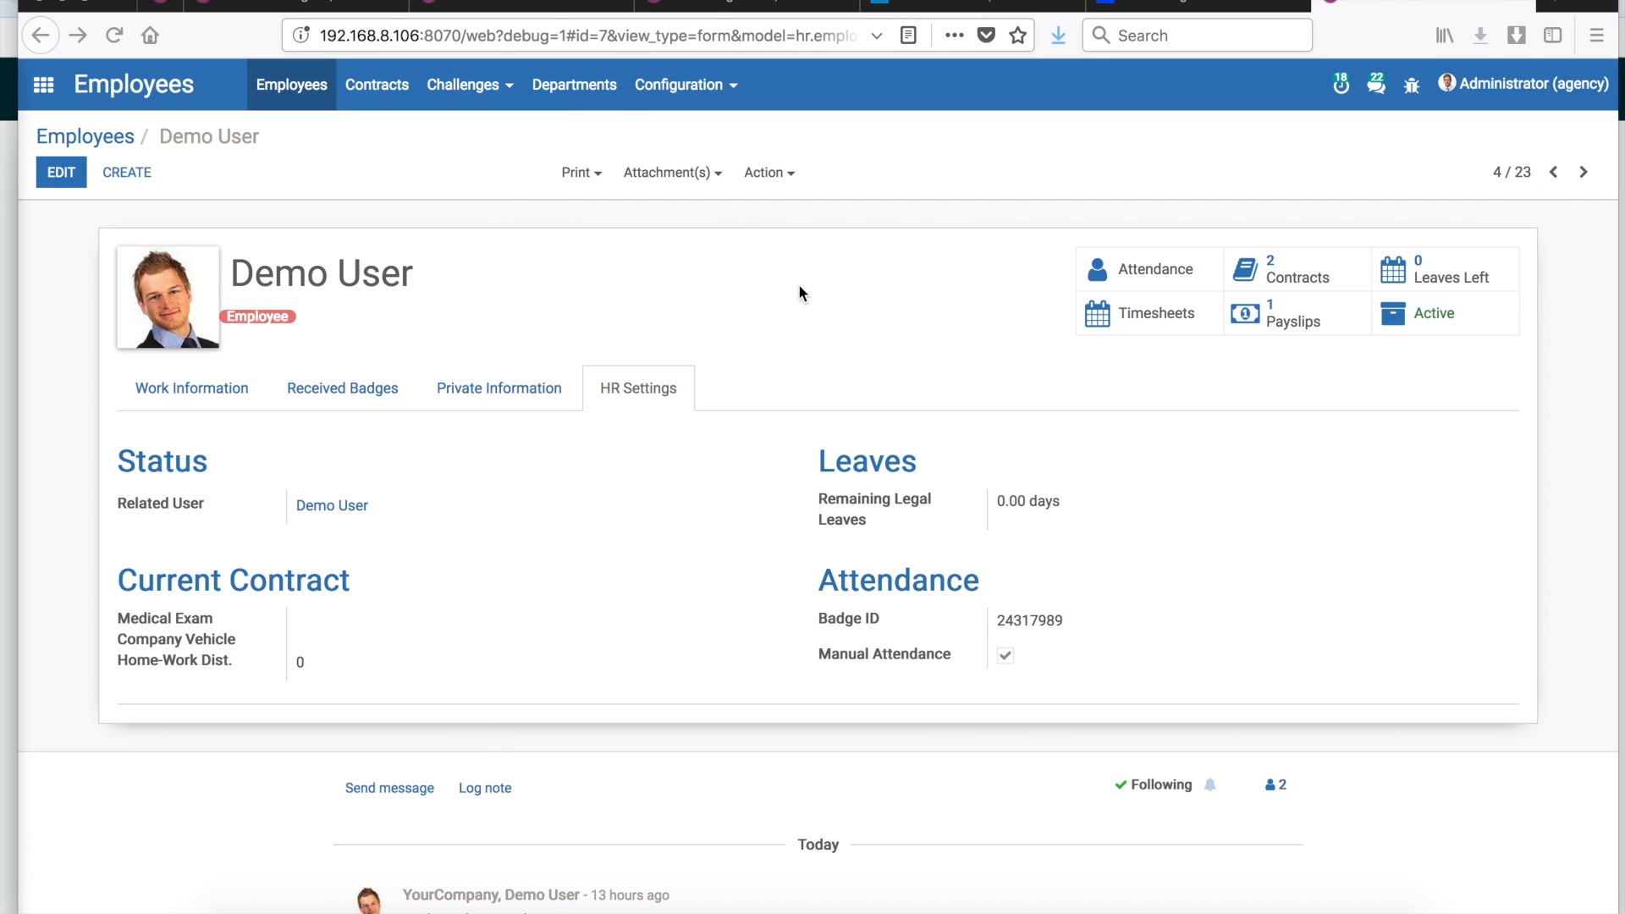
# - Check the available print reports and the follower message composer on the Demo User record
pyautogui.click(579, 178)
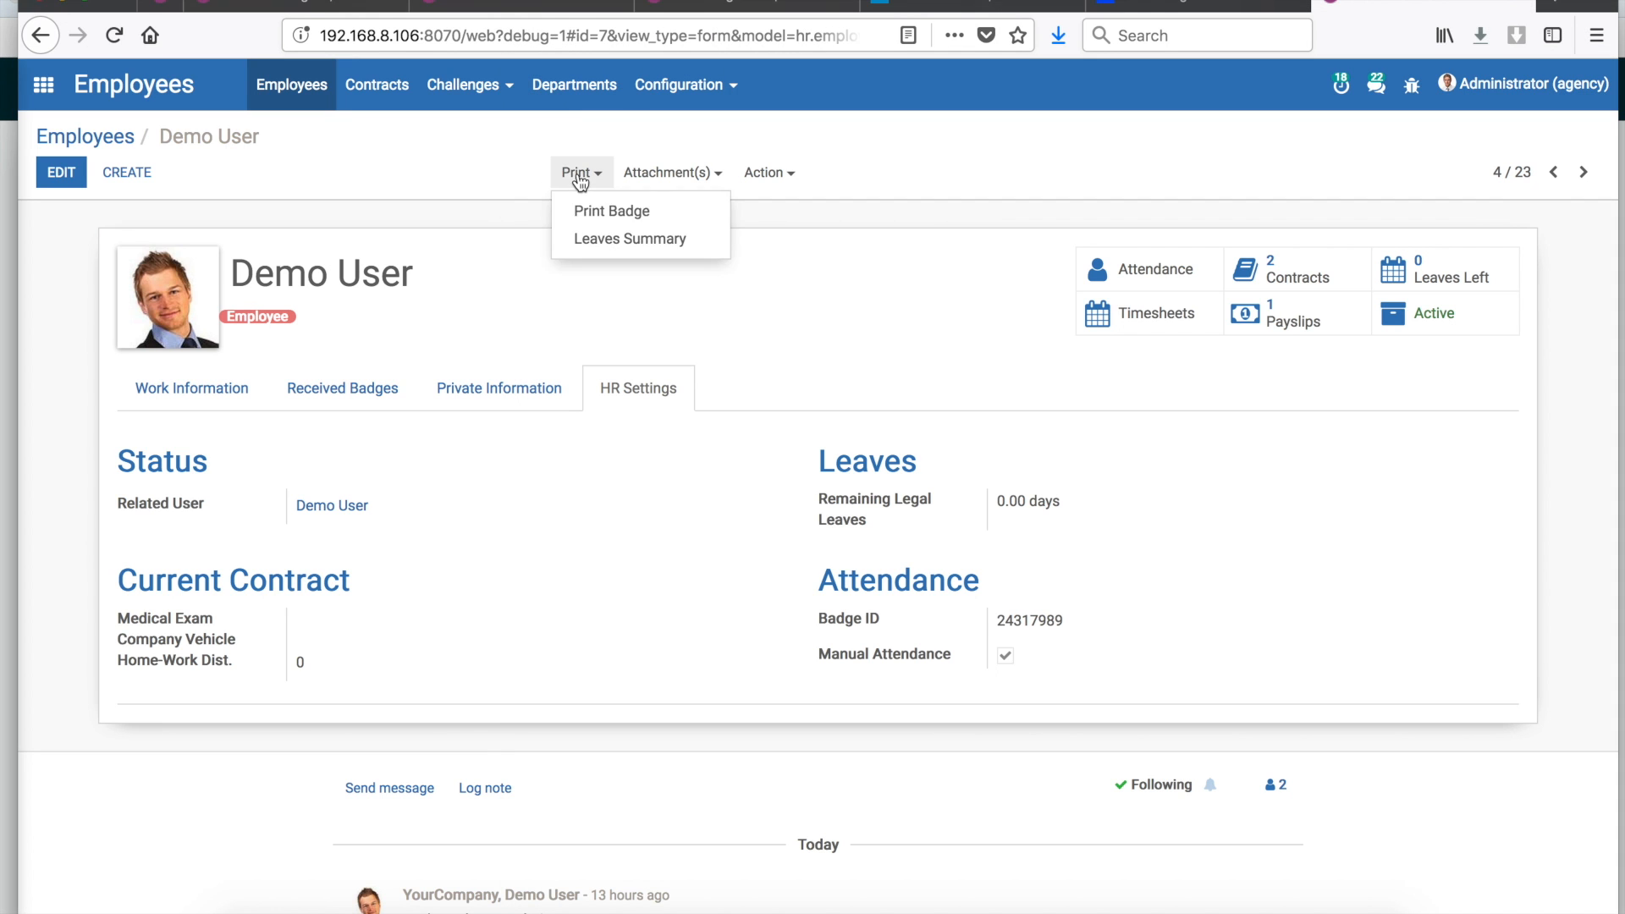
pyautogui.click(503, 243)
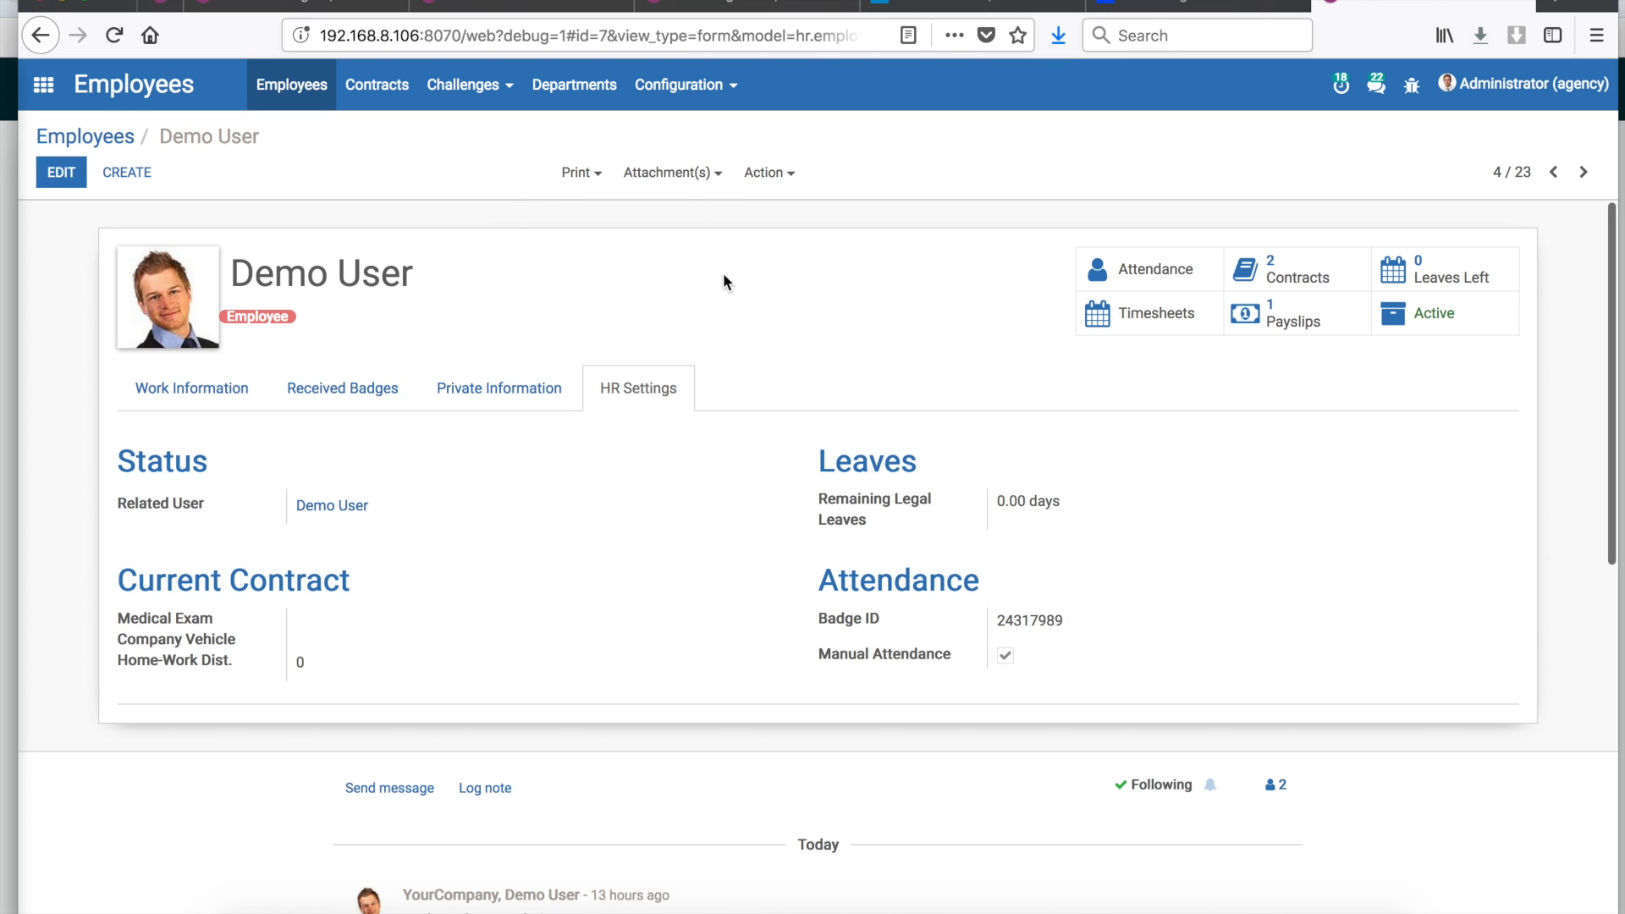
pyautogui.scroll(-3, 728, 285)
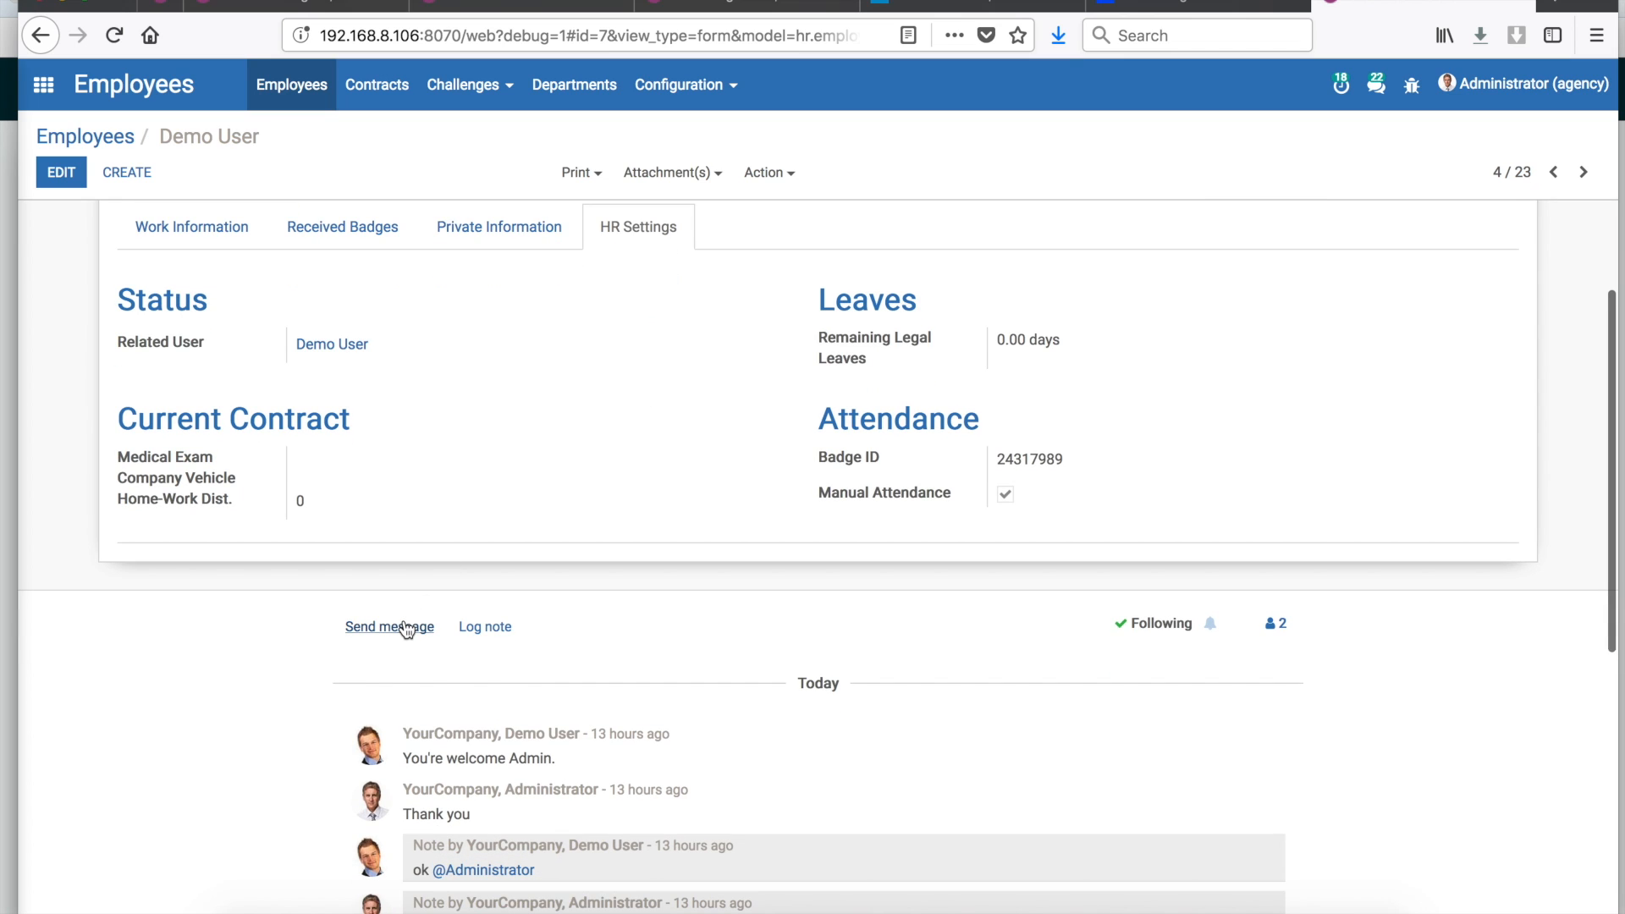
pyautogui.click(406, 627)
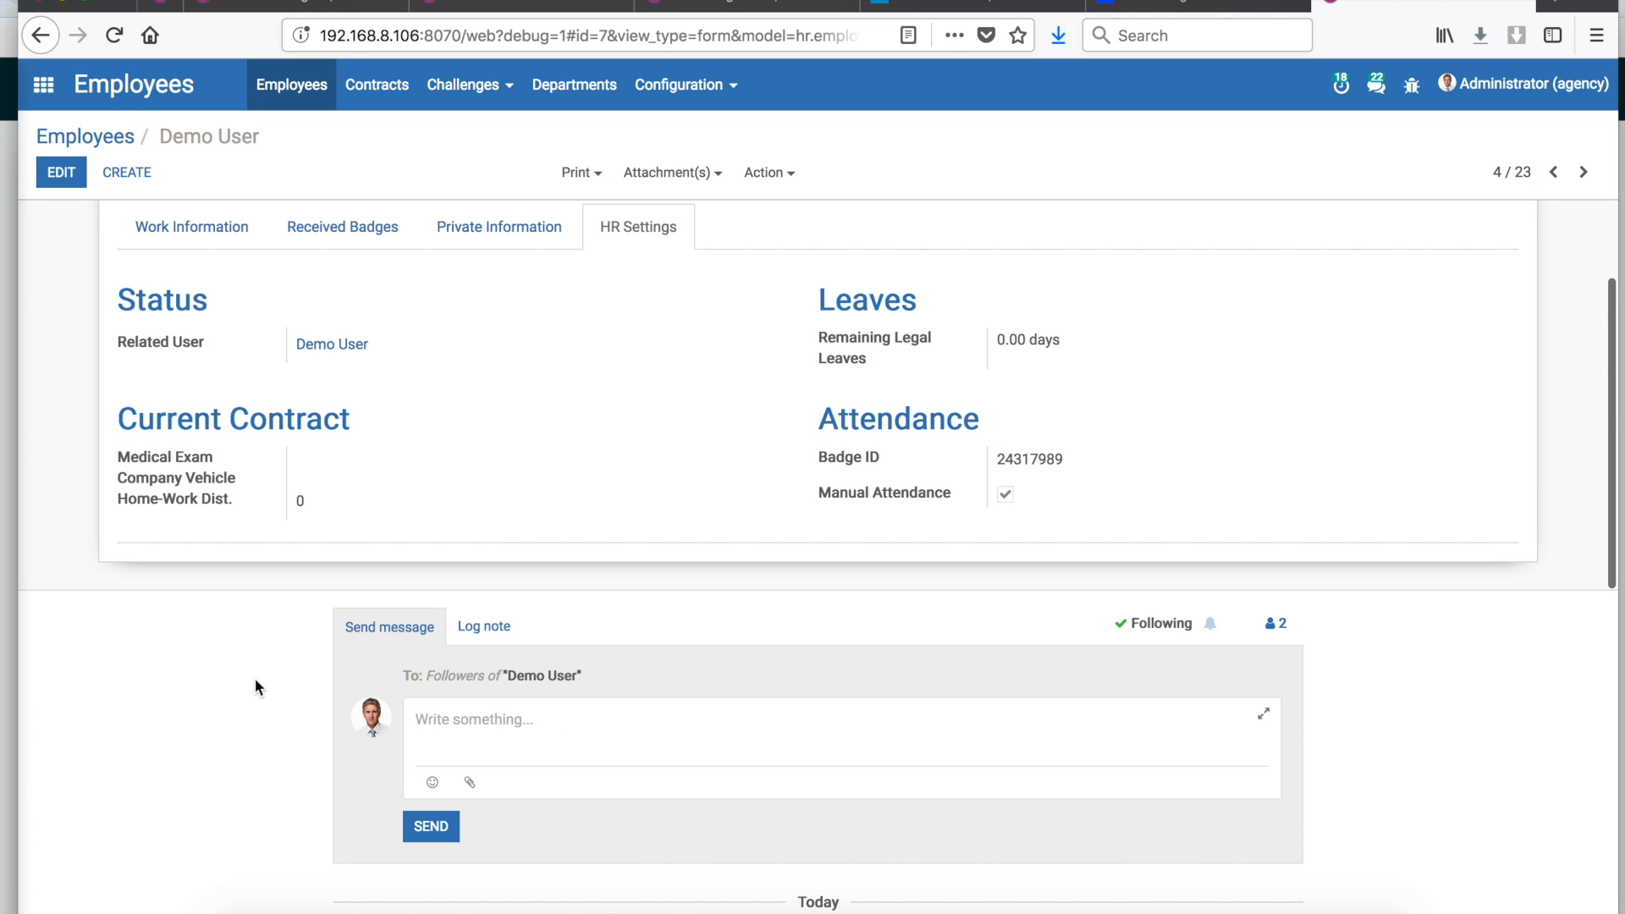
pyautogui.scroll(3, 255, 685)
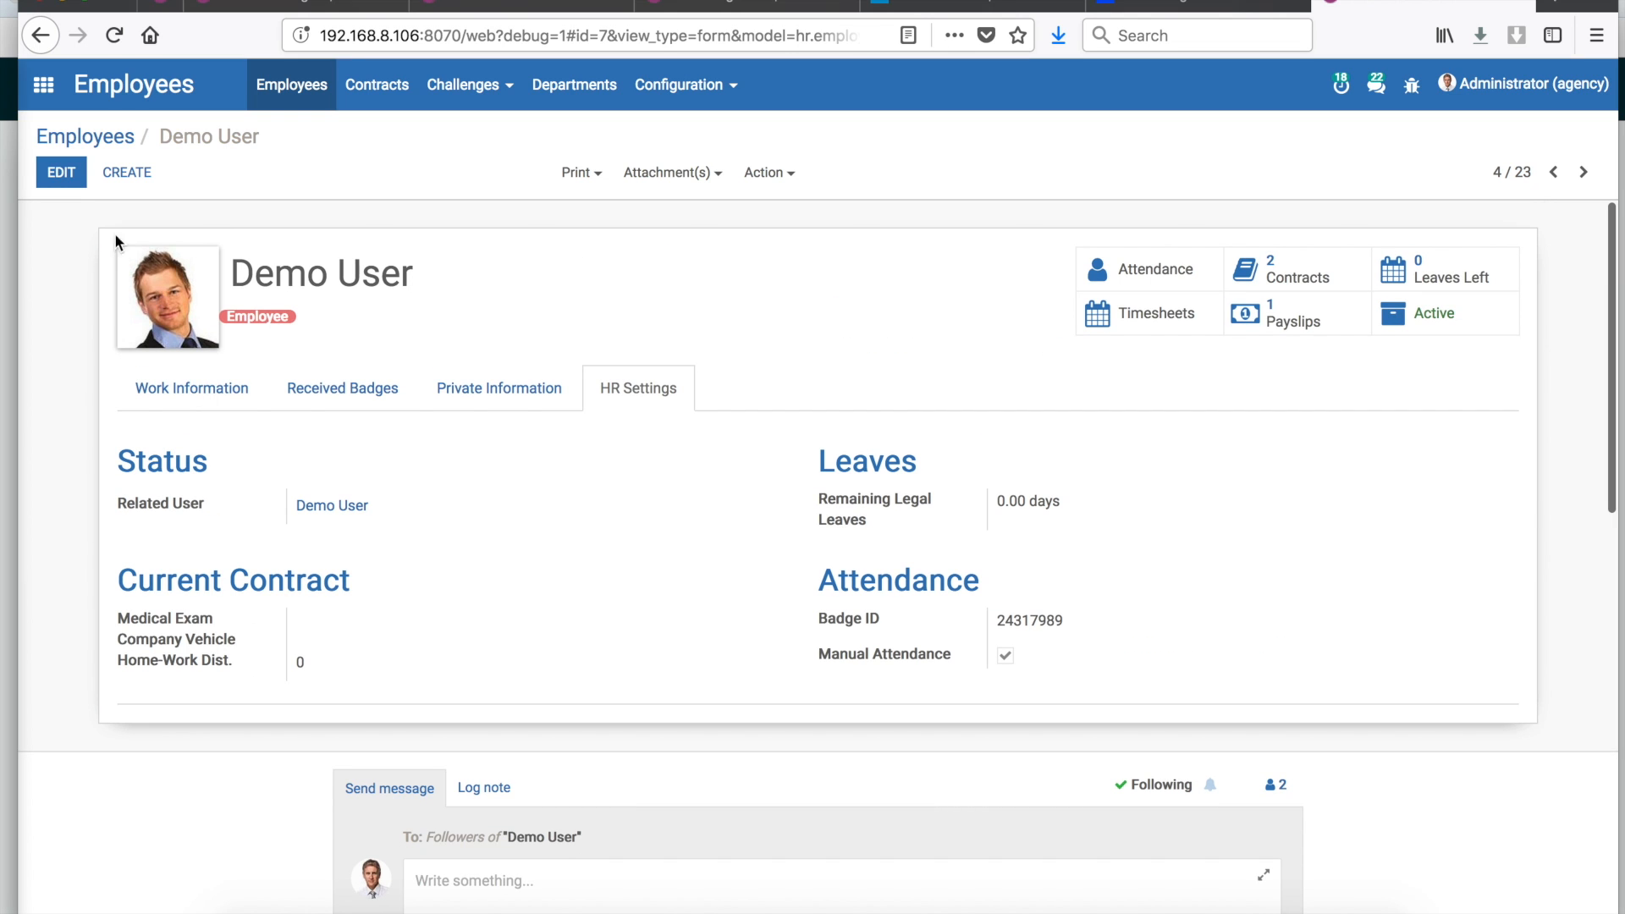
# - Browse the employee payslips in the Payroll app, view Demo User's April-2018 salary slip, and return to the list
pyautogui.click(46, 87)
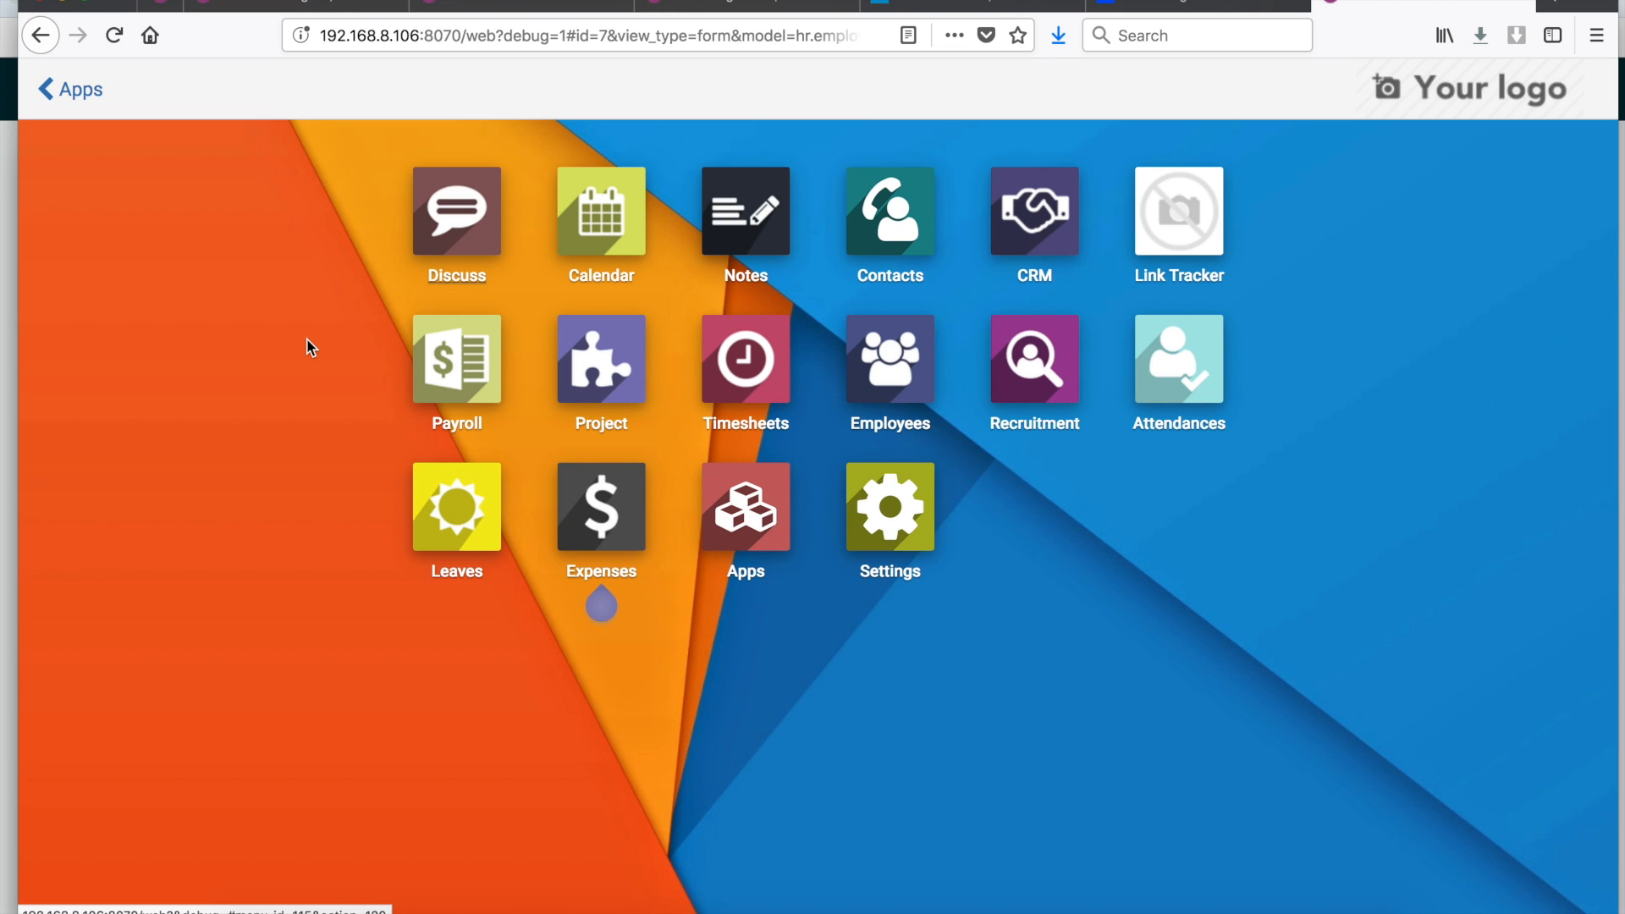
pyautogui.click(454, 365)
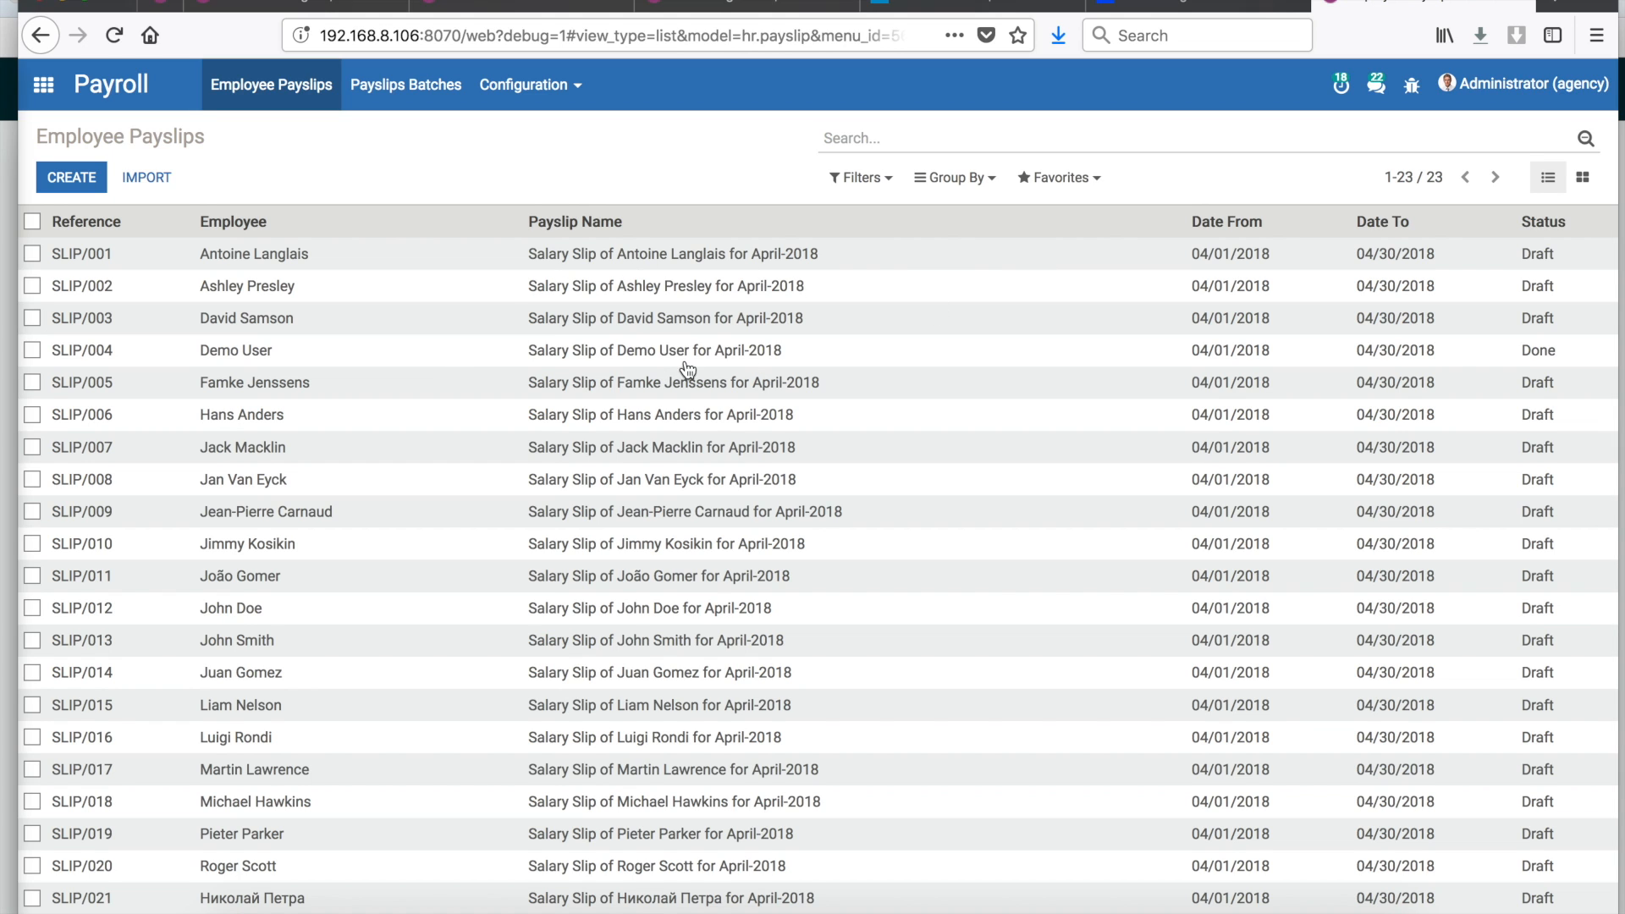
pyautogui.scroll(-2, 721, 479)
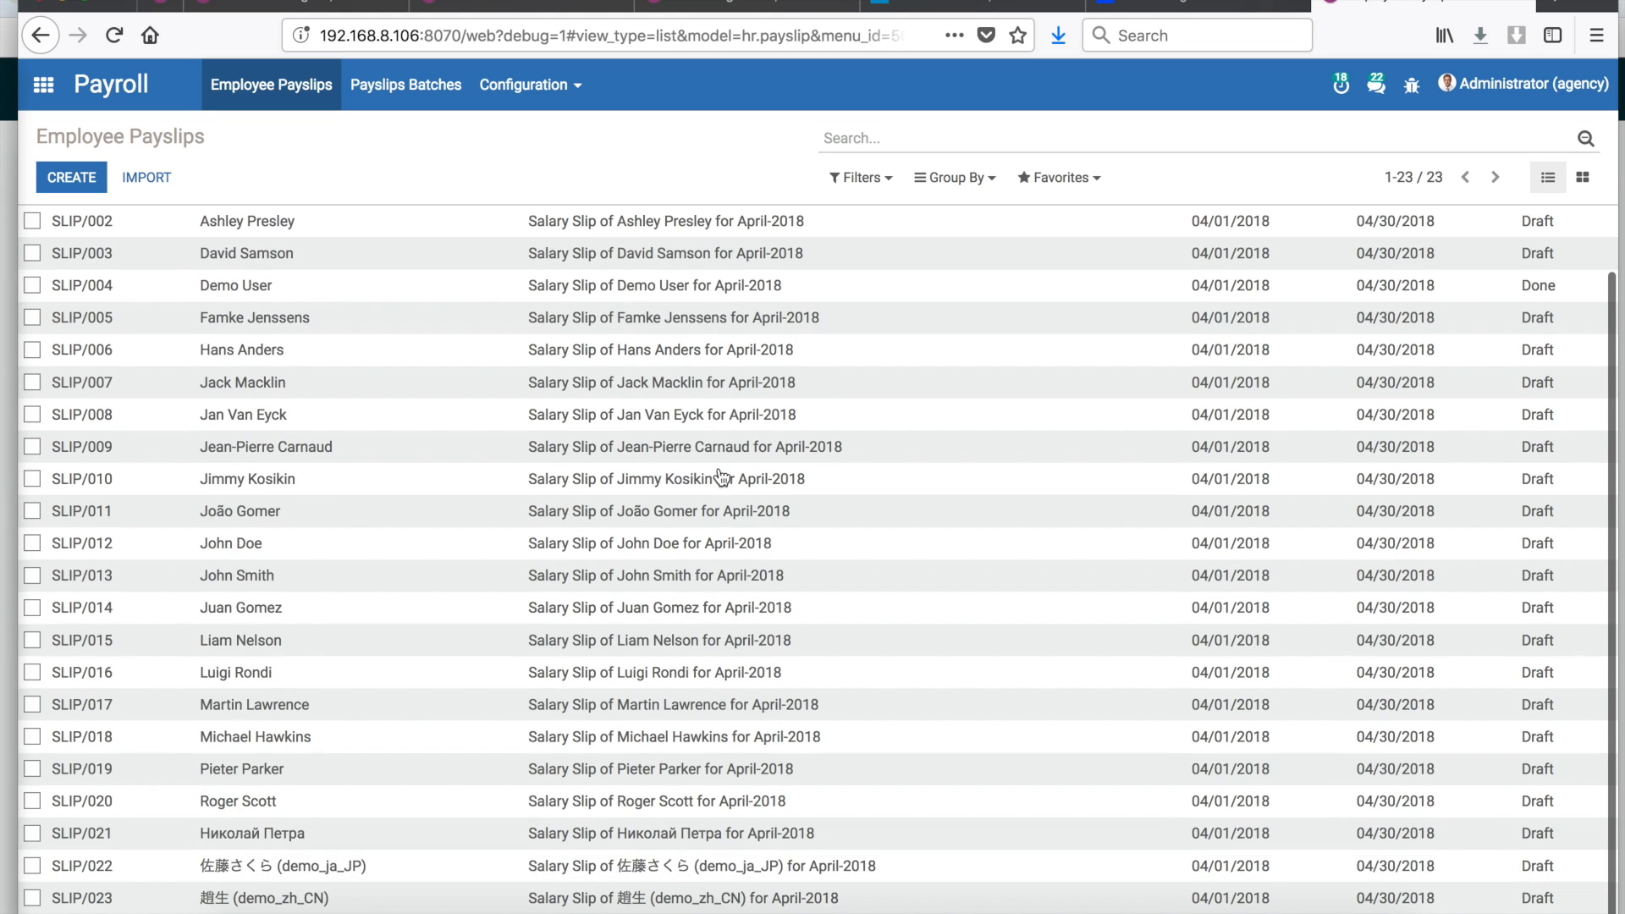
pyautogui.scroll(2, 721, 478)
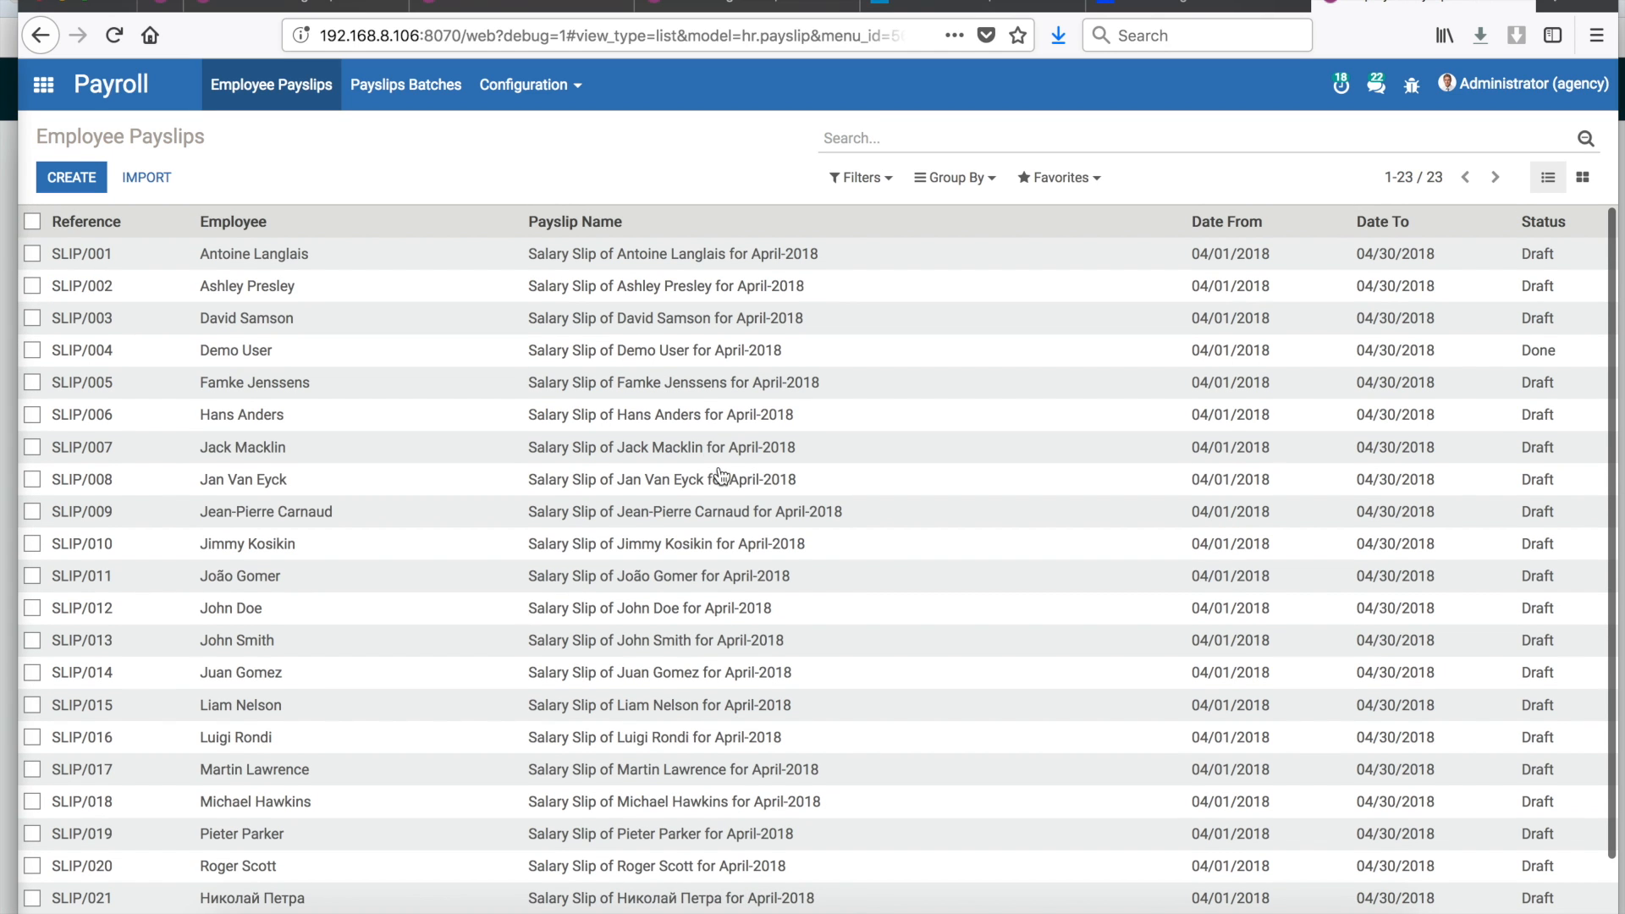
pyautogui.click(647, 355)
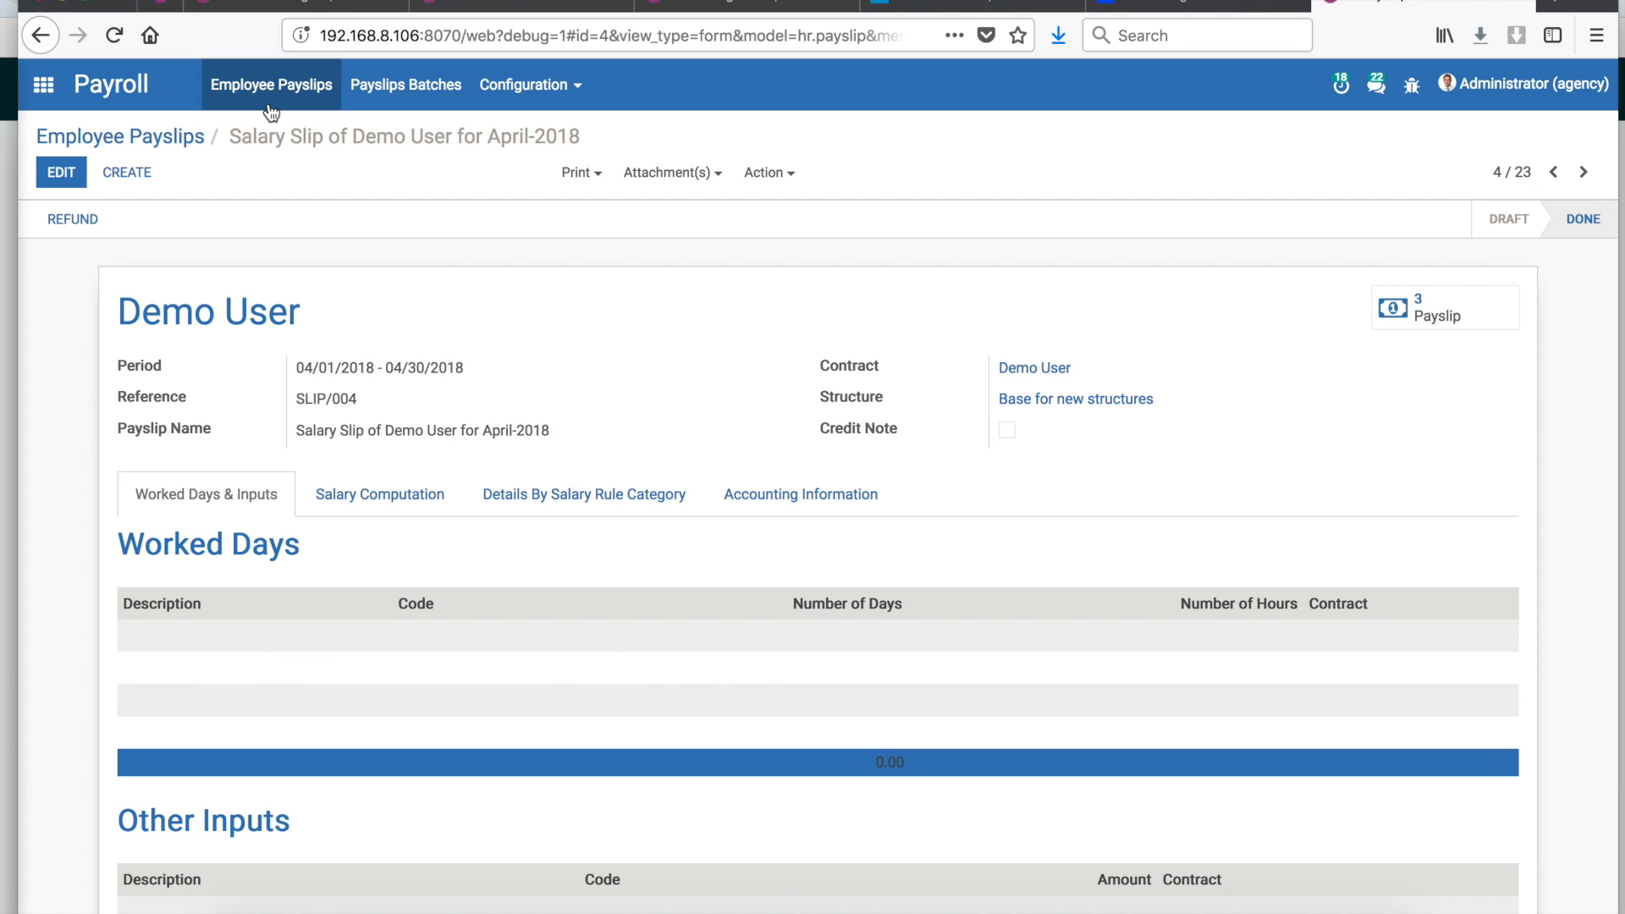
pyautogui.click(160, 135)
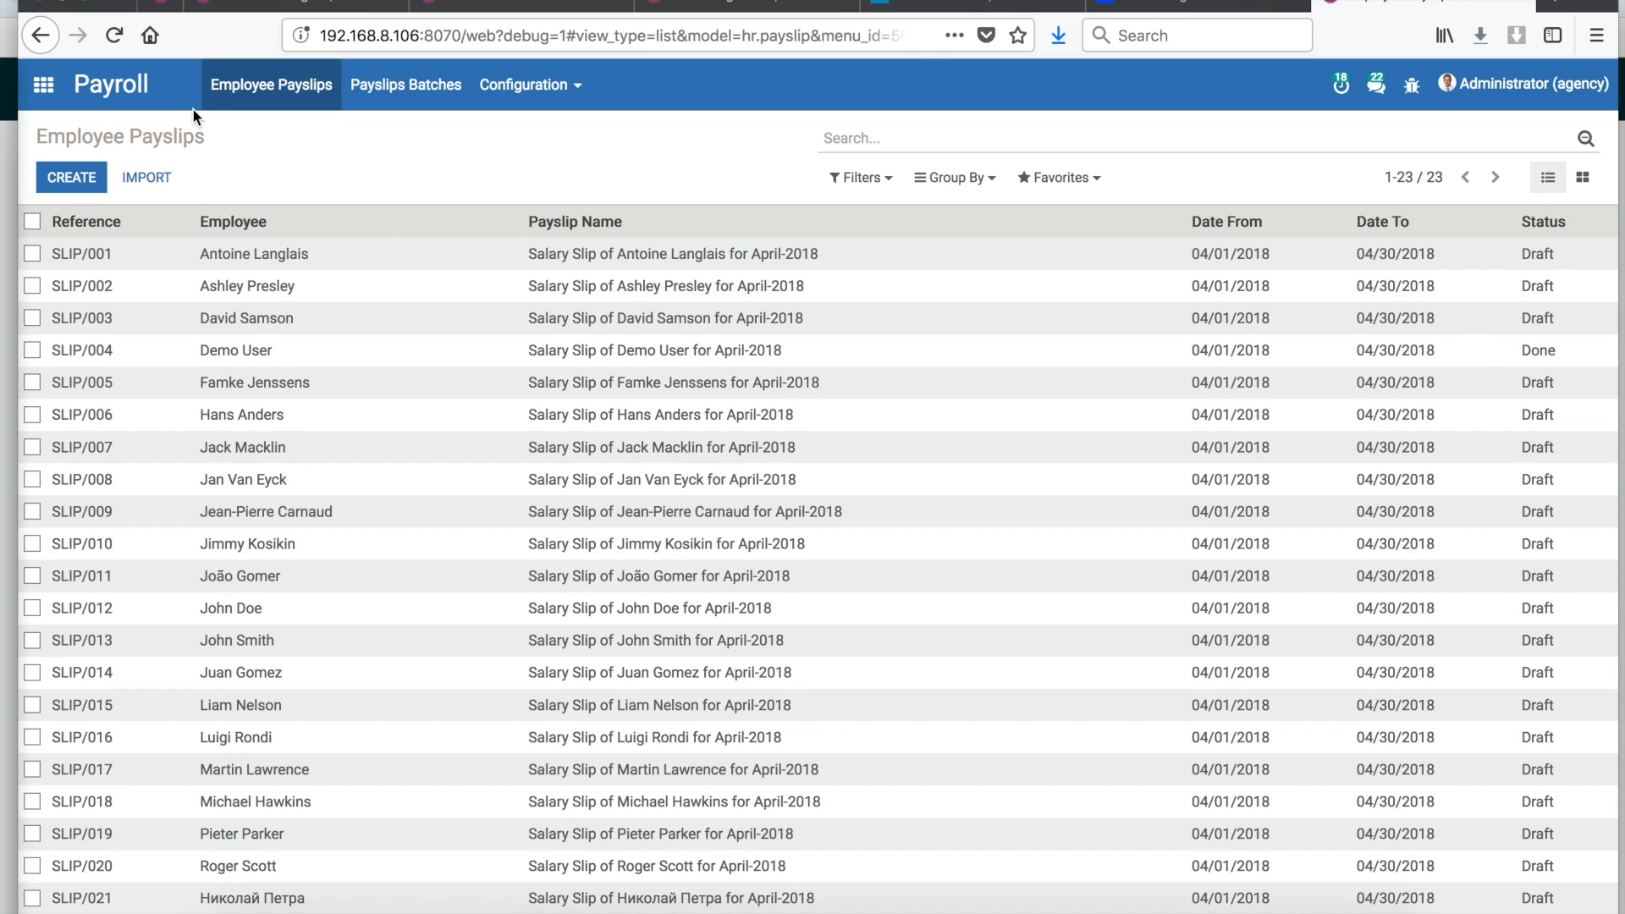
# - Start a leave request for 04/30/2018 in the Leaves app with the description "Corporate trip" and leave type Unpaid
pyautogui.click(65, 91)
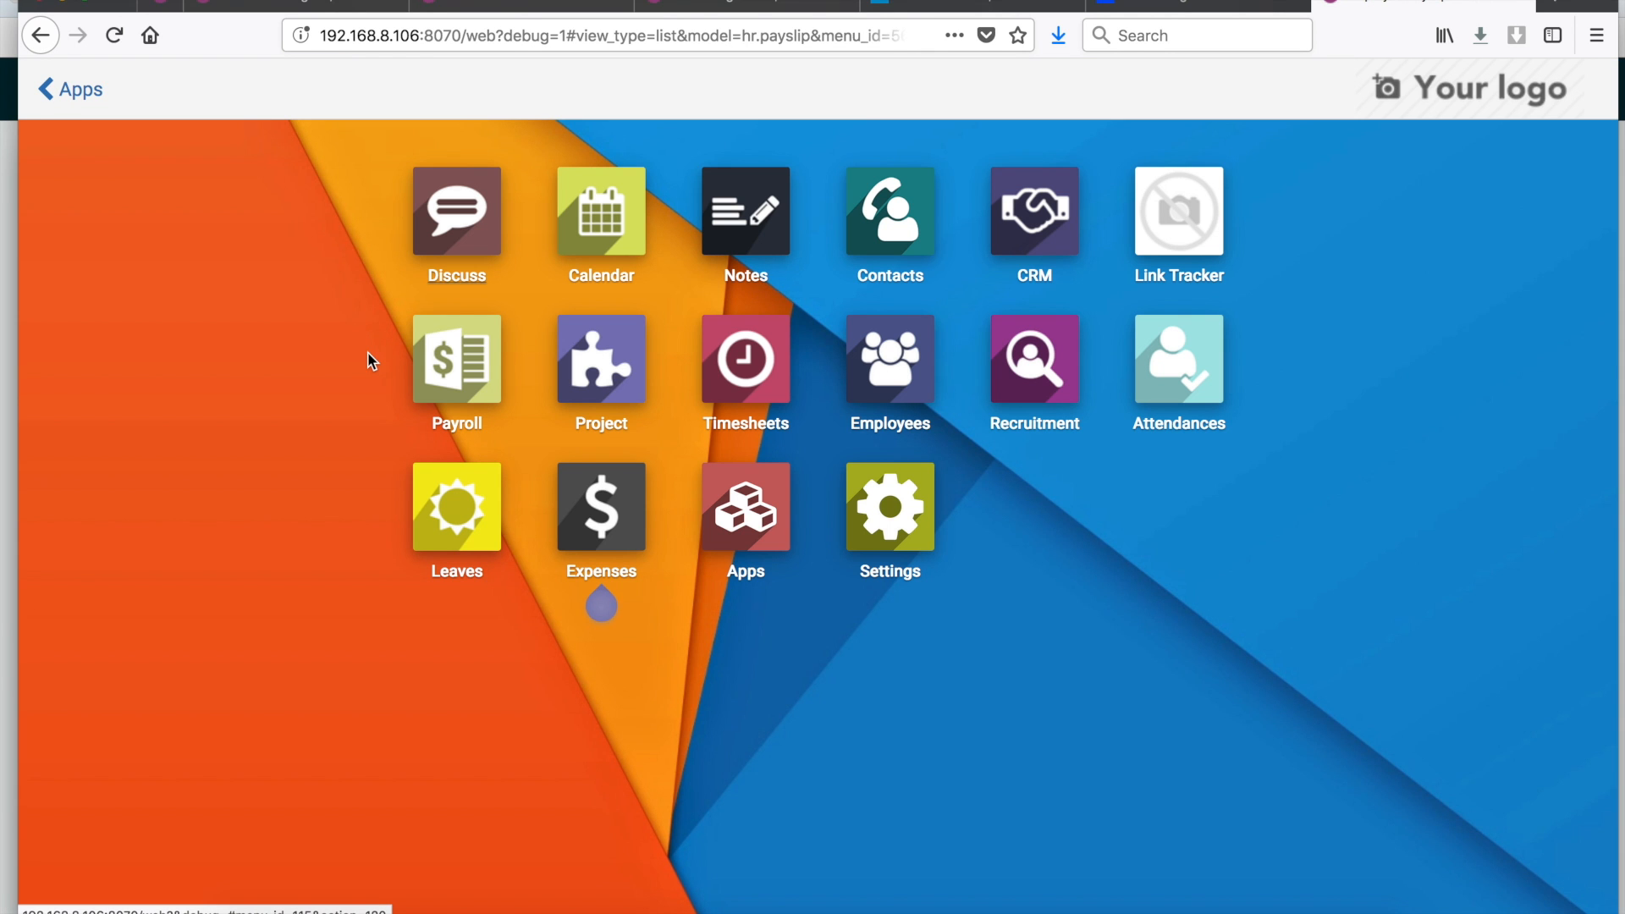
pyautogui.click(436, 495)
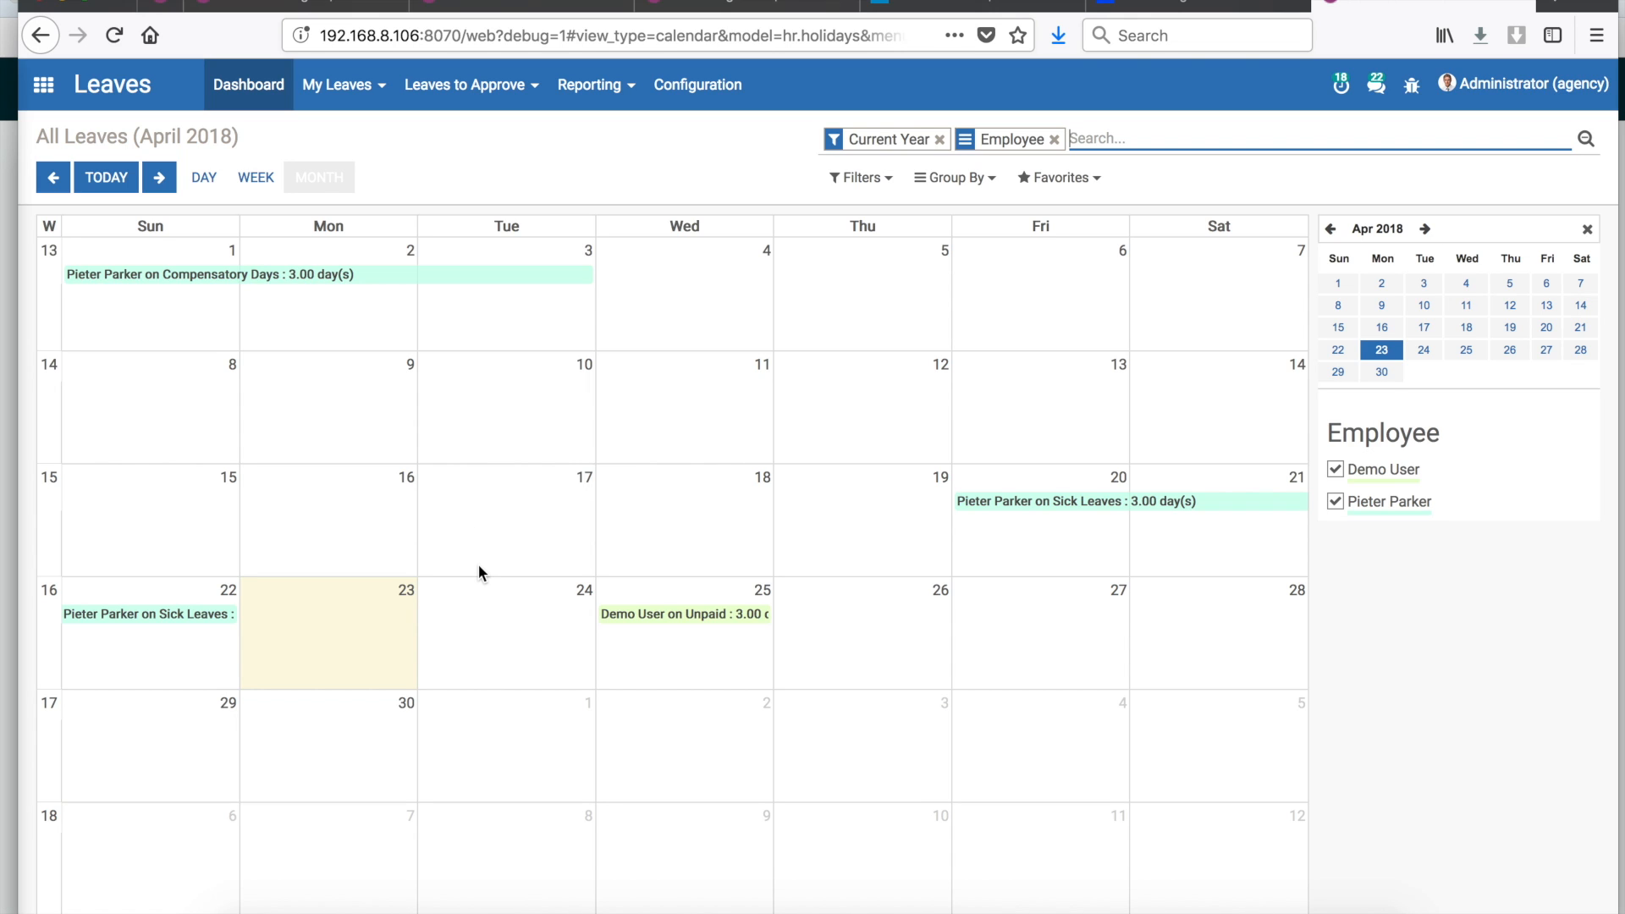
pyautogui.click(332, 730)
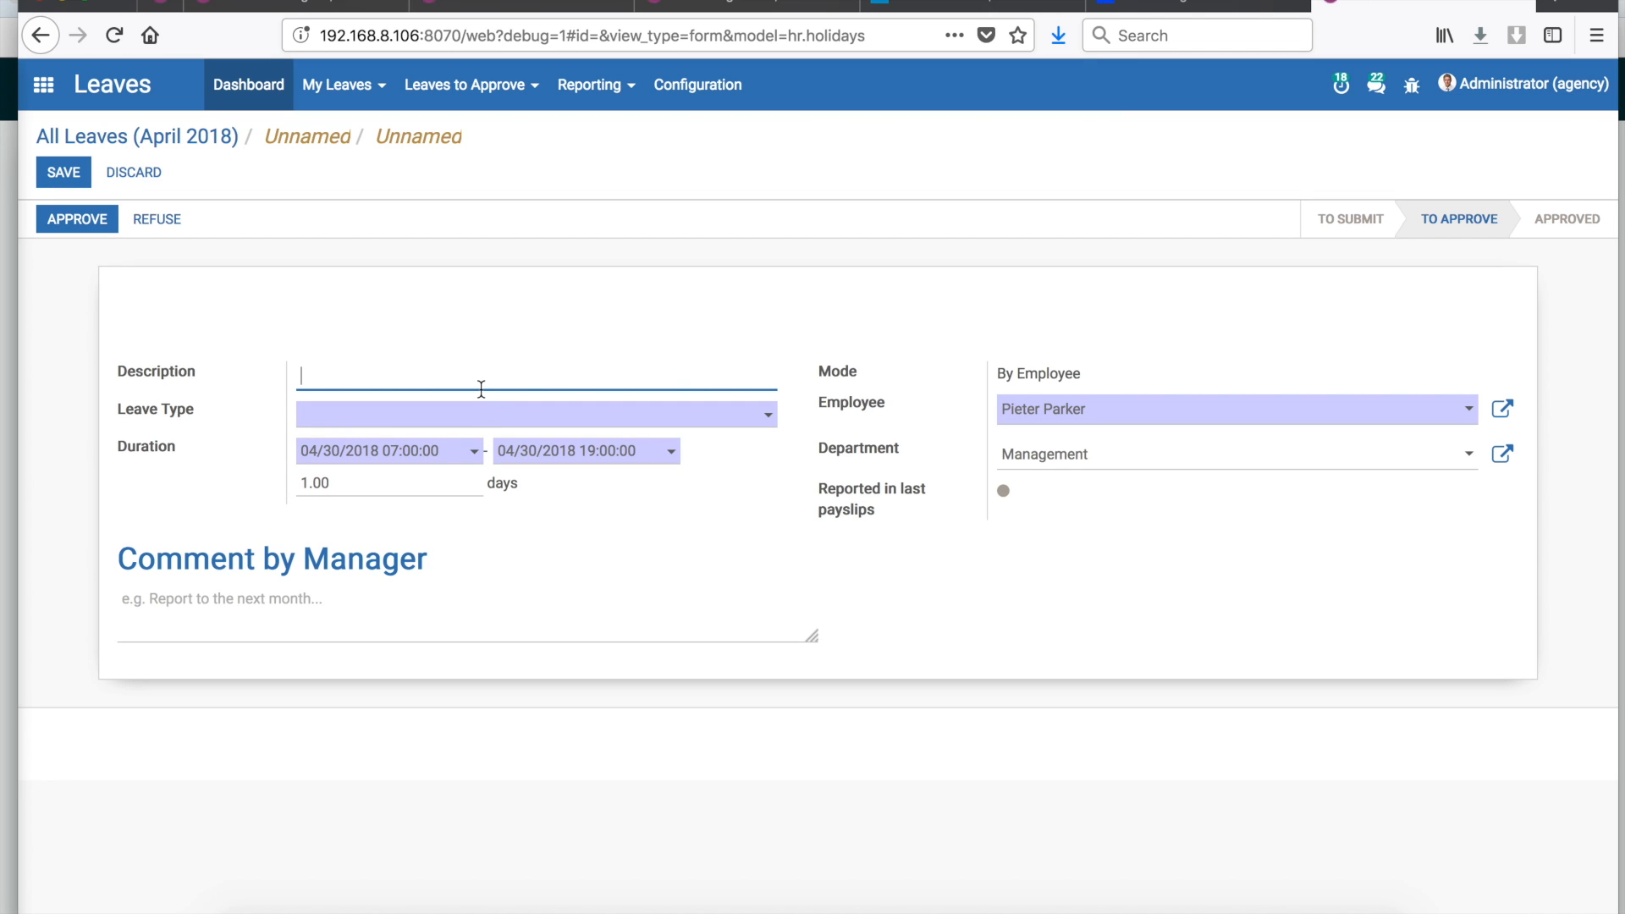
pyautogui.write('Corporate trip')
pyautogui.click(564, 418)
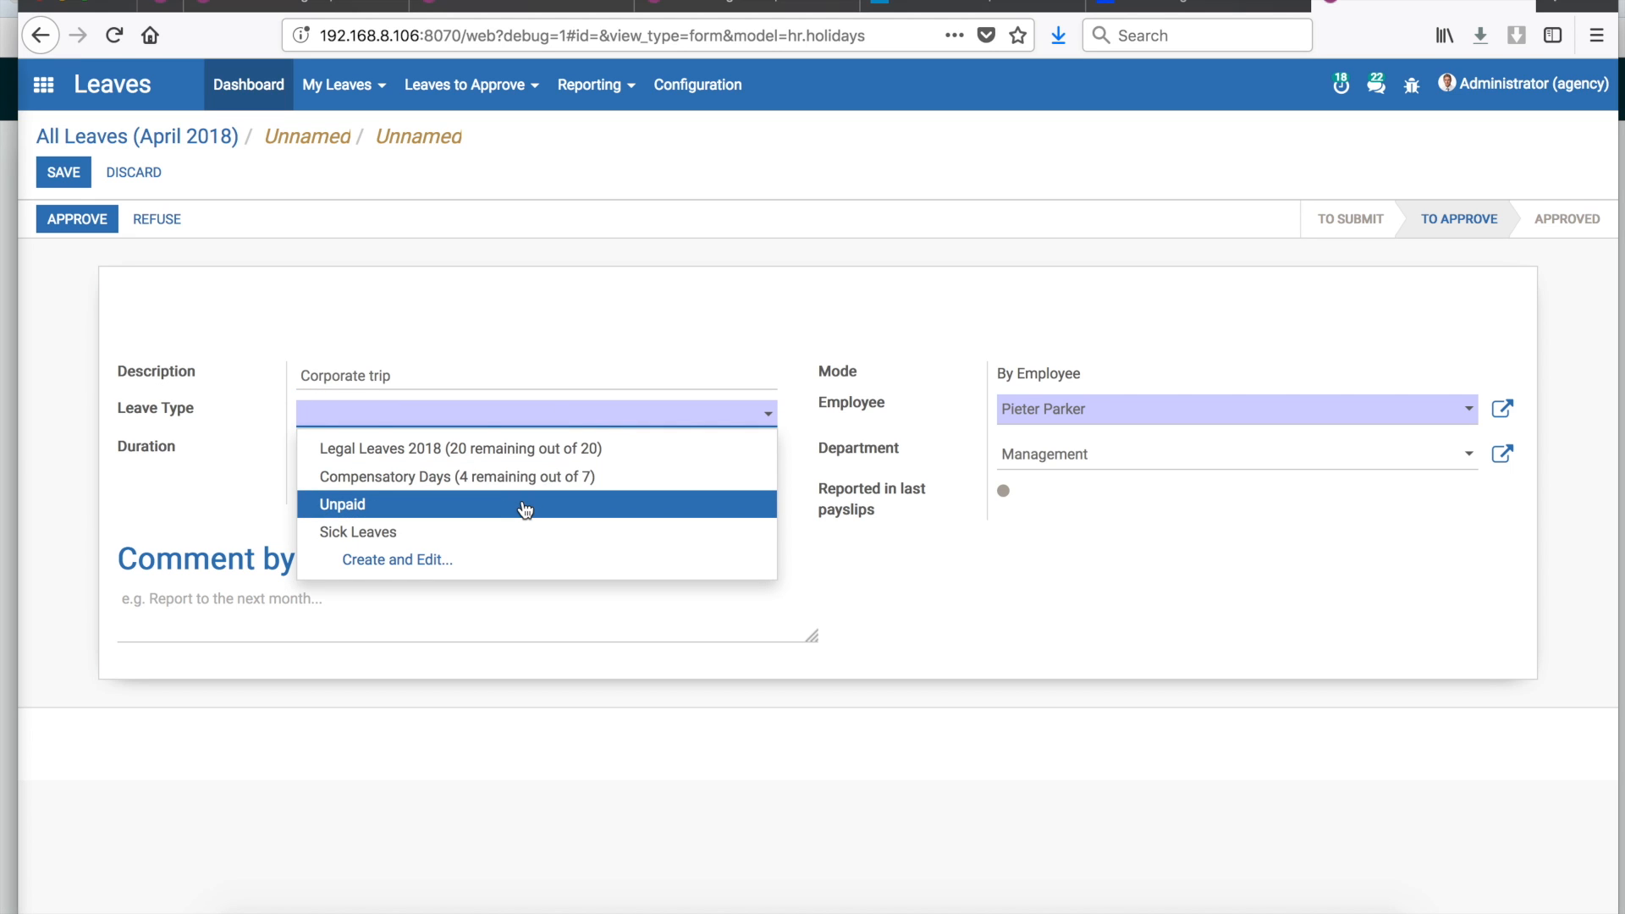
pyautogui.click(523, 506)
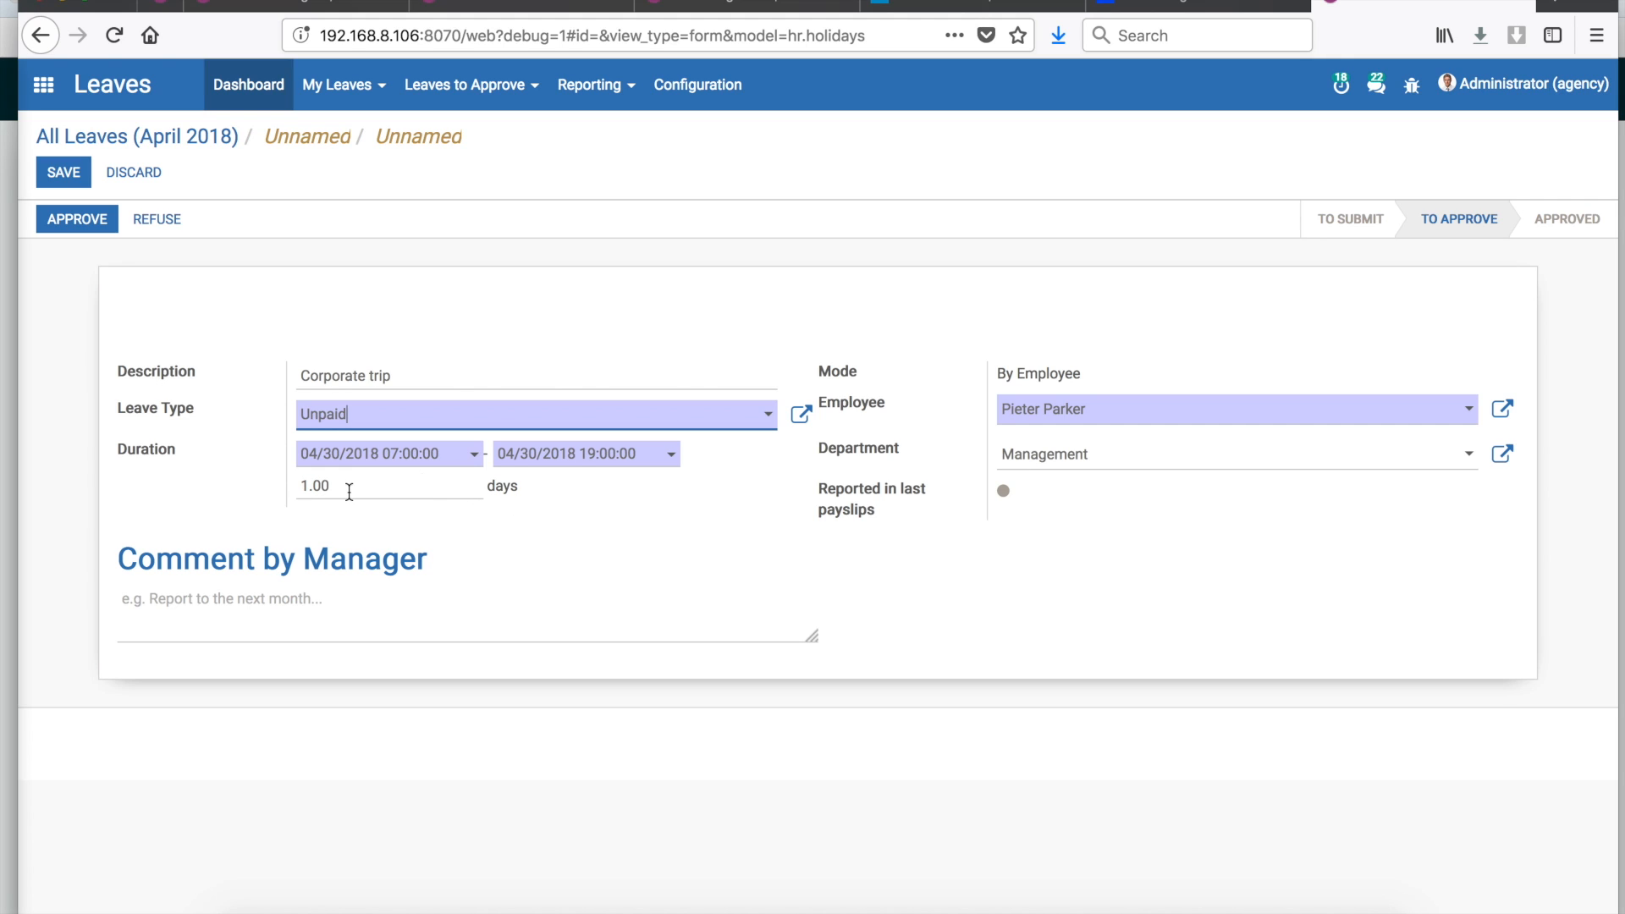
# - Set the leave duration to 4 days, save the request and return to the April 2018 leaves calendar
pyautogui.click(305, 485)
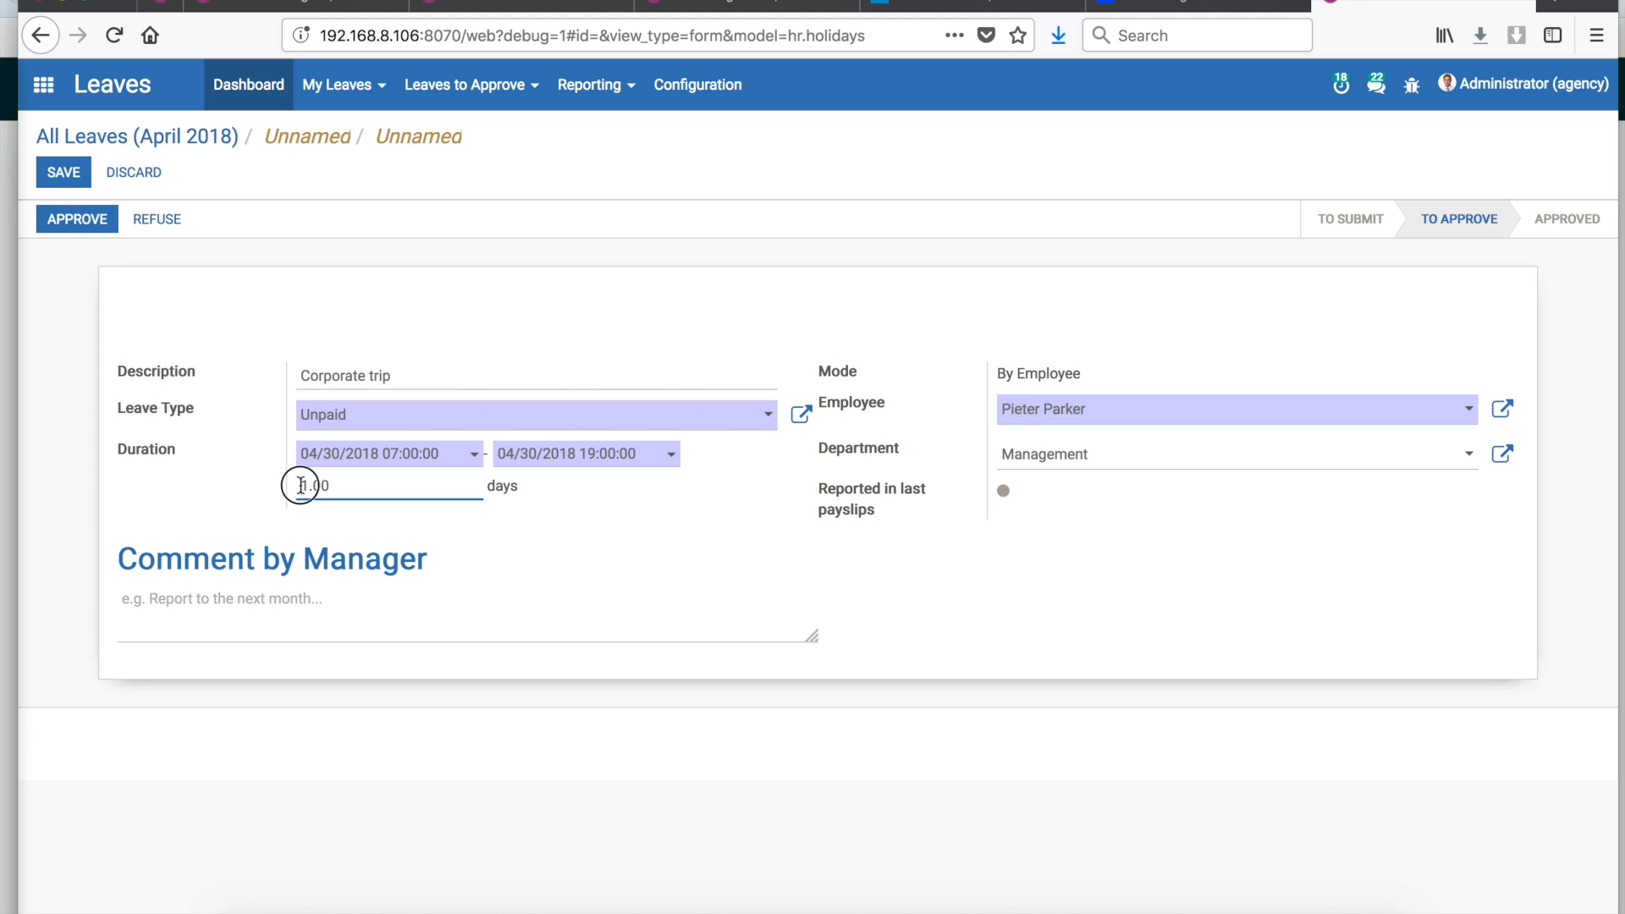
pyautogui.write('4')
pyautogui.click(582, 504)
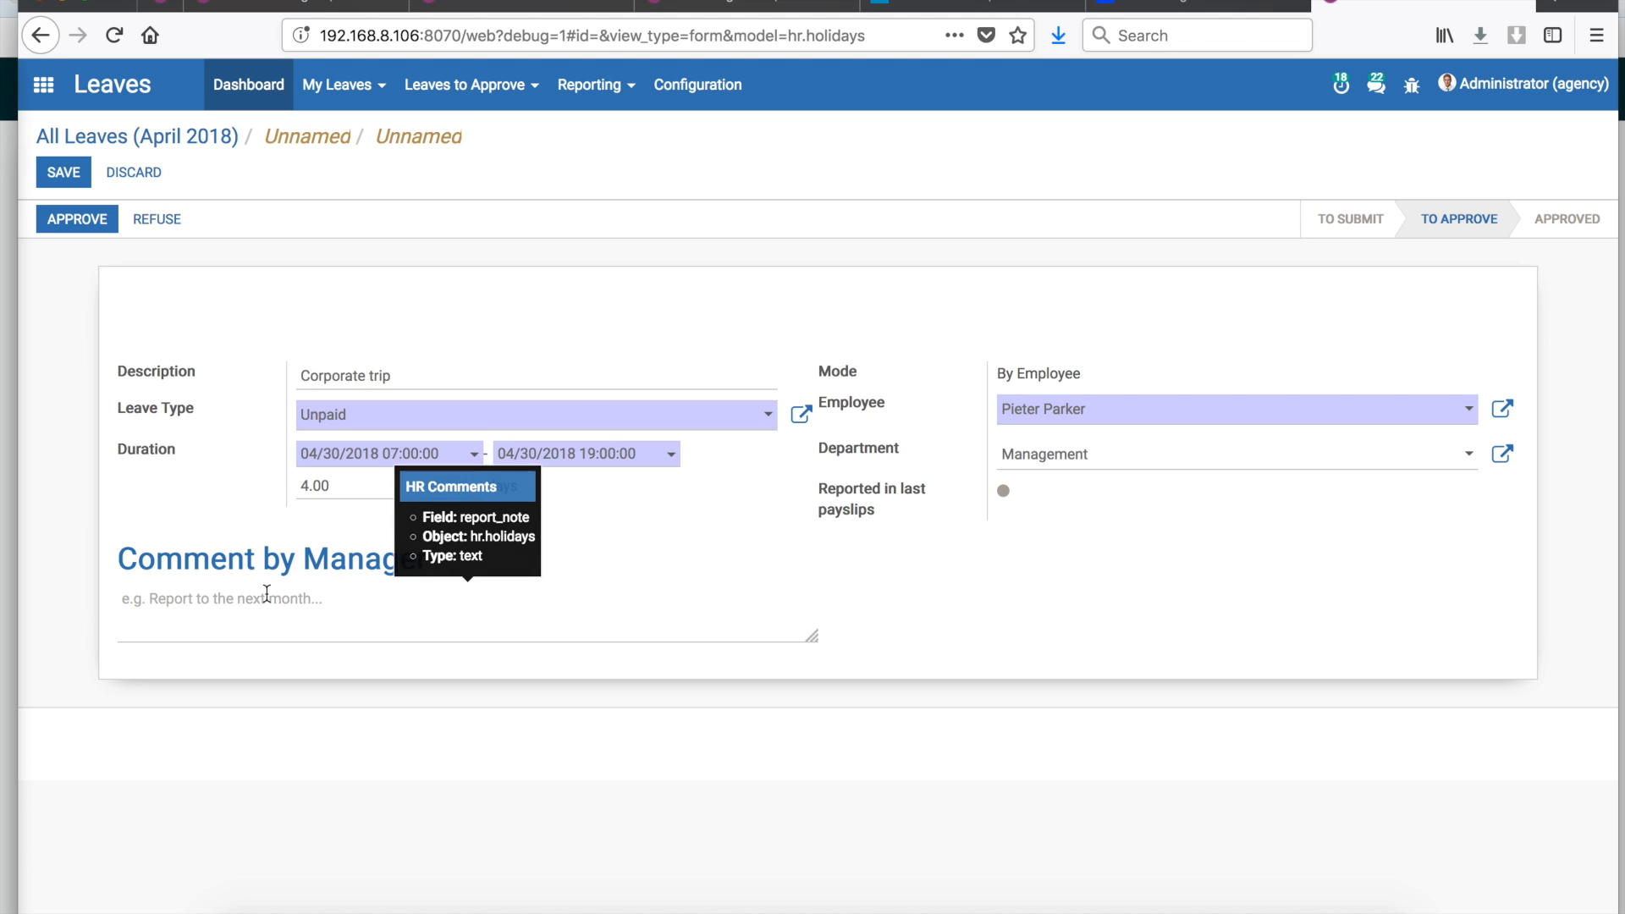
pyautogui.click(61, 175)
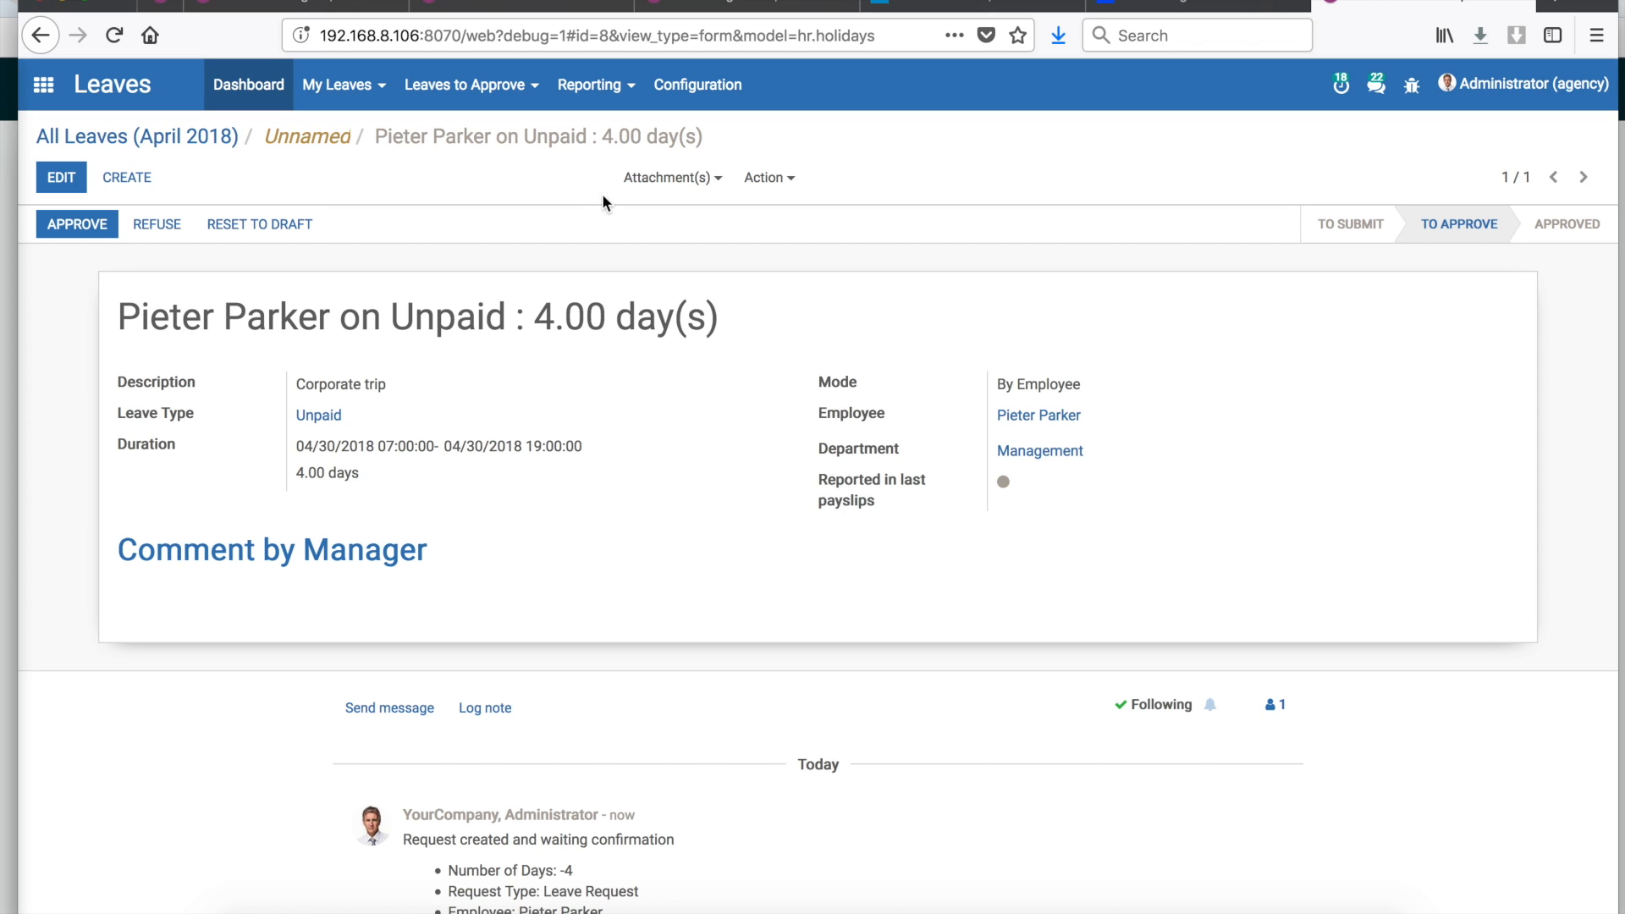
pyautogui.click(225, 138)
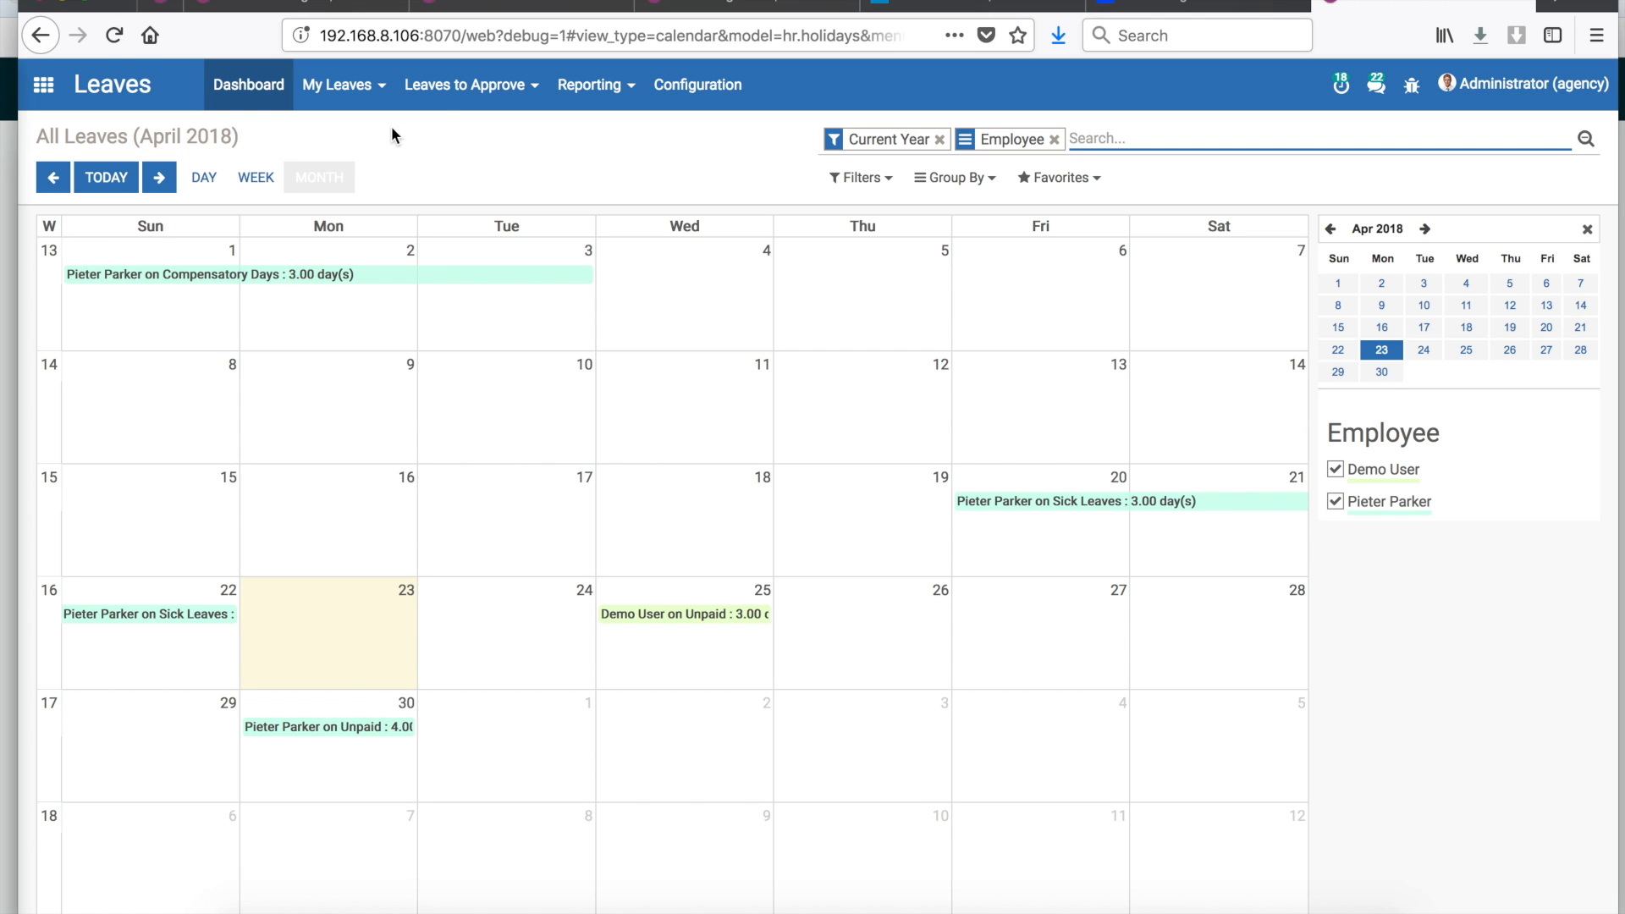
# - Open the Corporate trip request from the list of department leaves awaiting approval
pyautogui.click(462, 85)
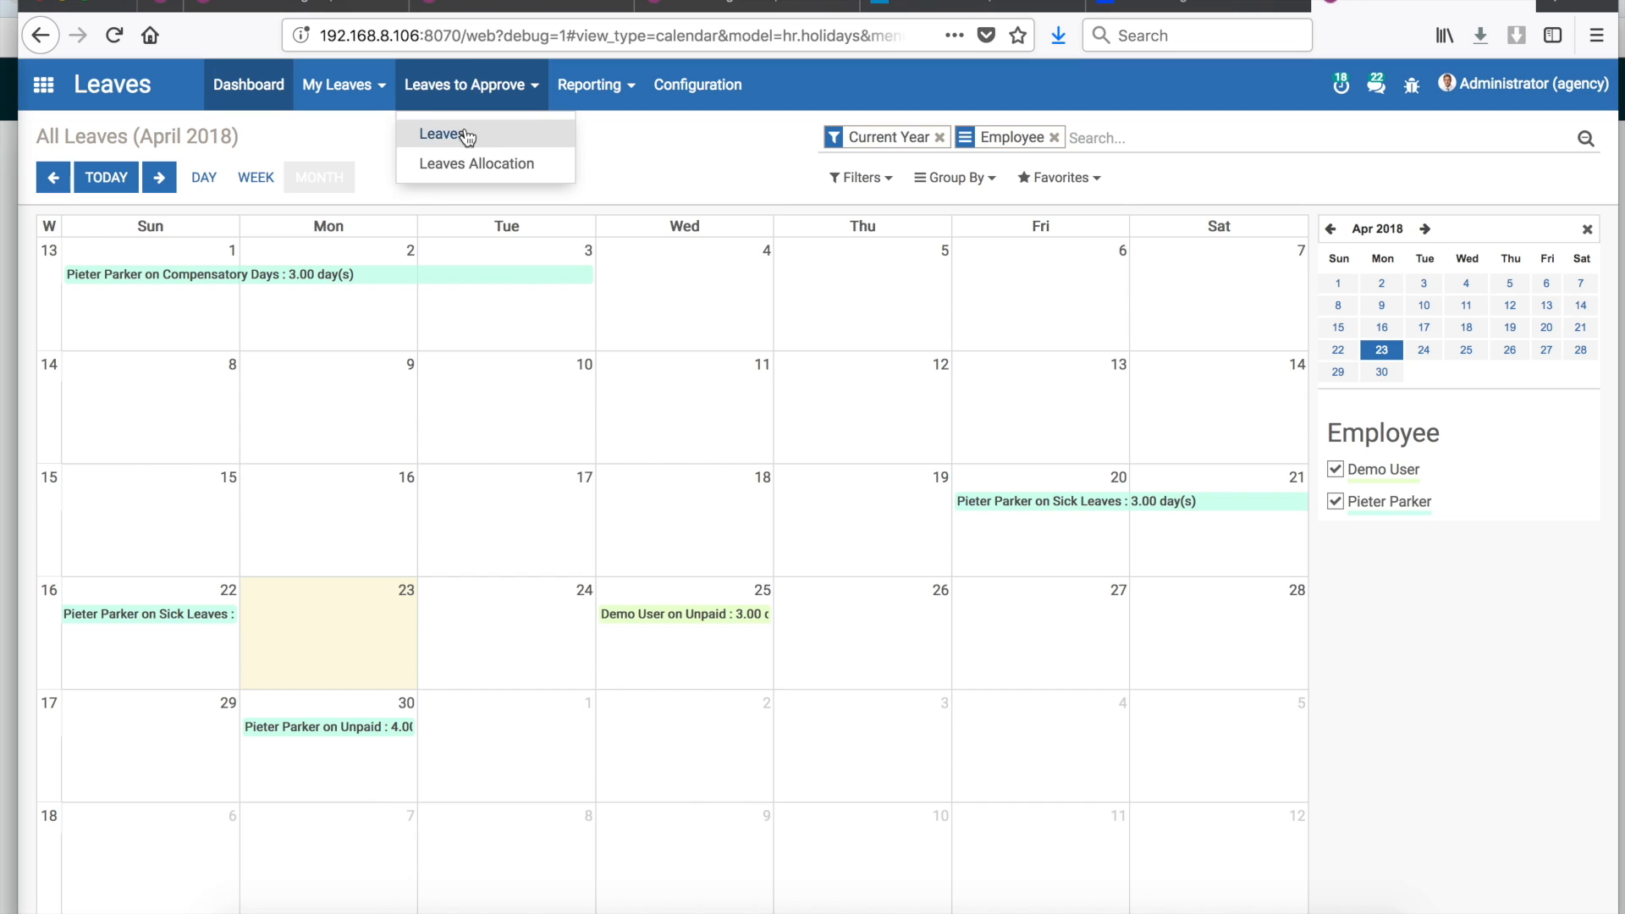
pyautogui.click(462, 136)
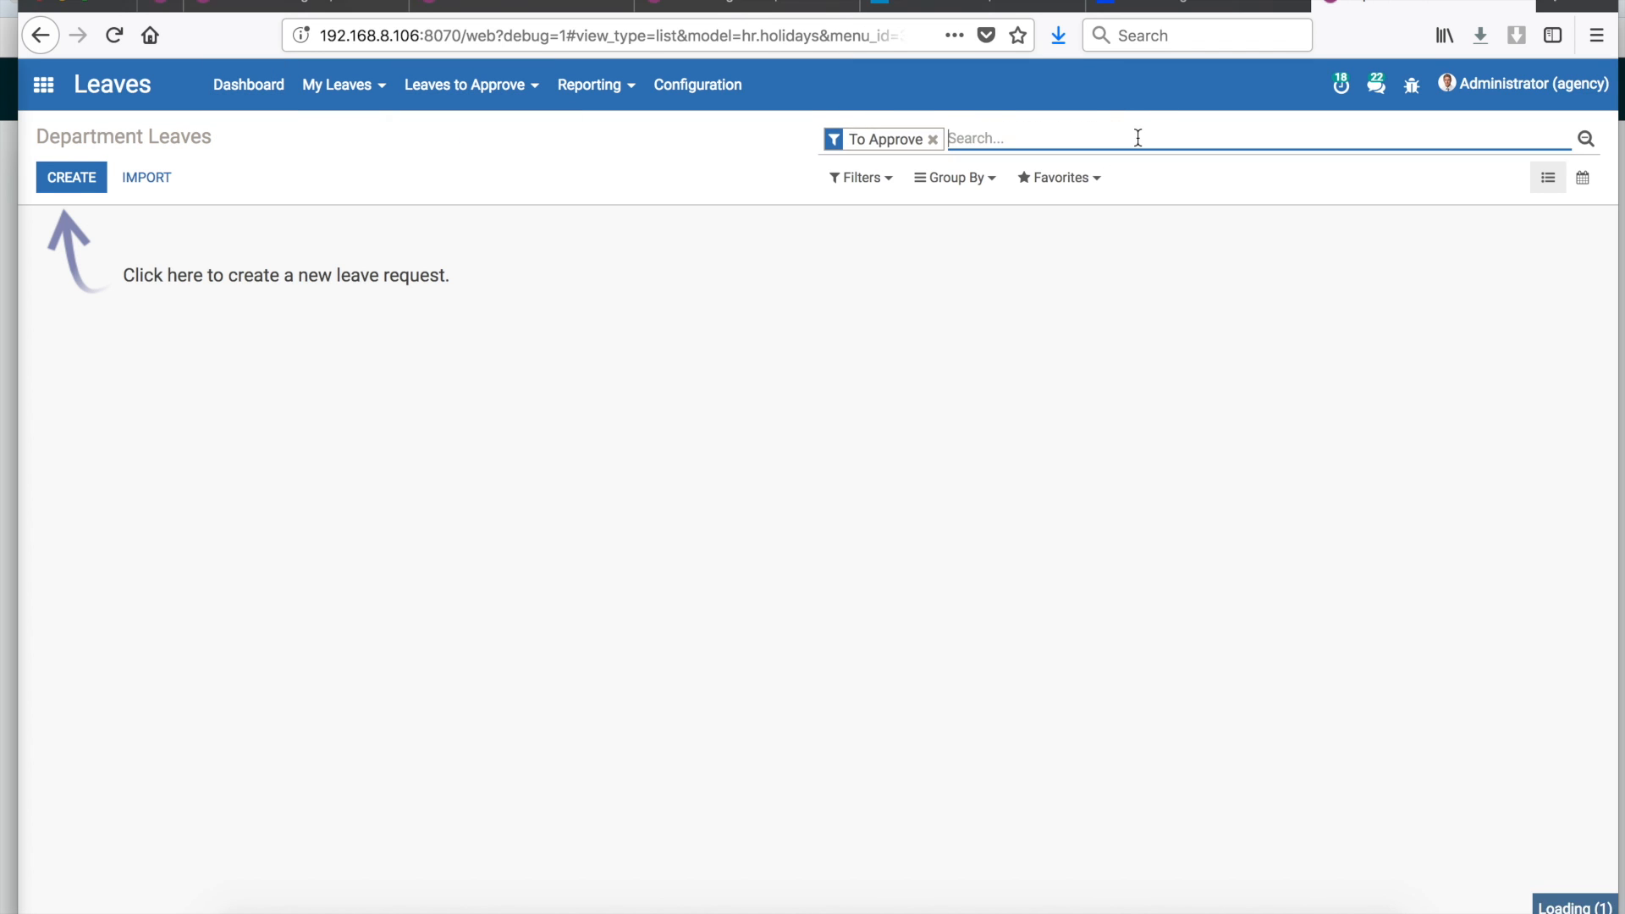
pyautogui.click(1132, 139)
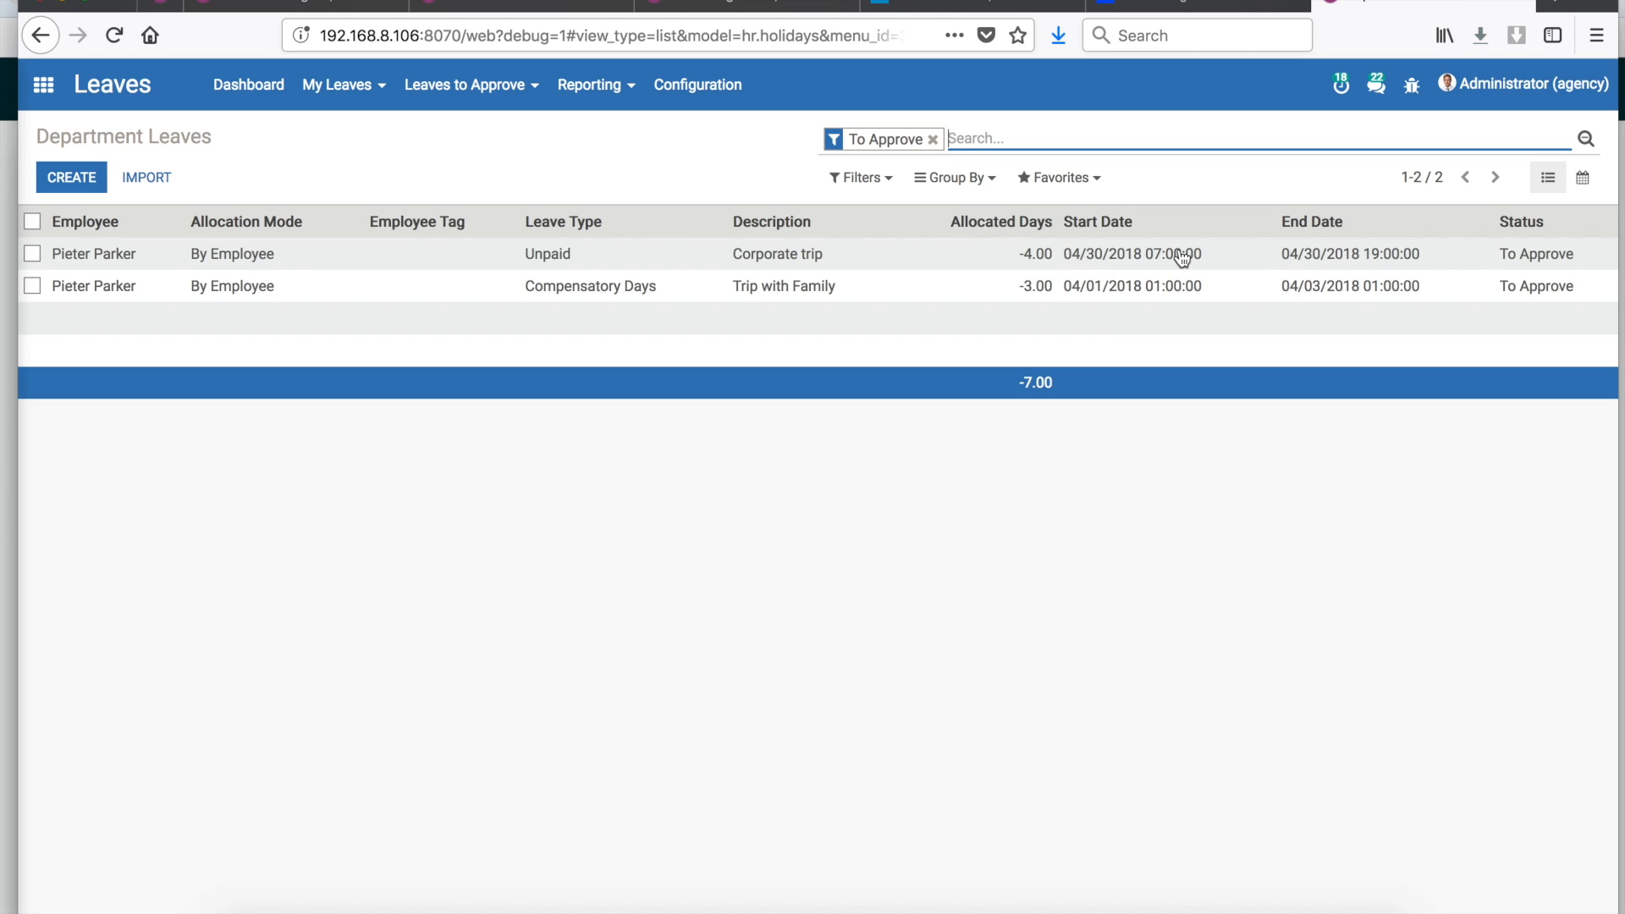
pyautogui.click(220, 255)
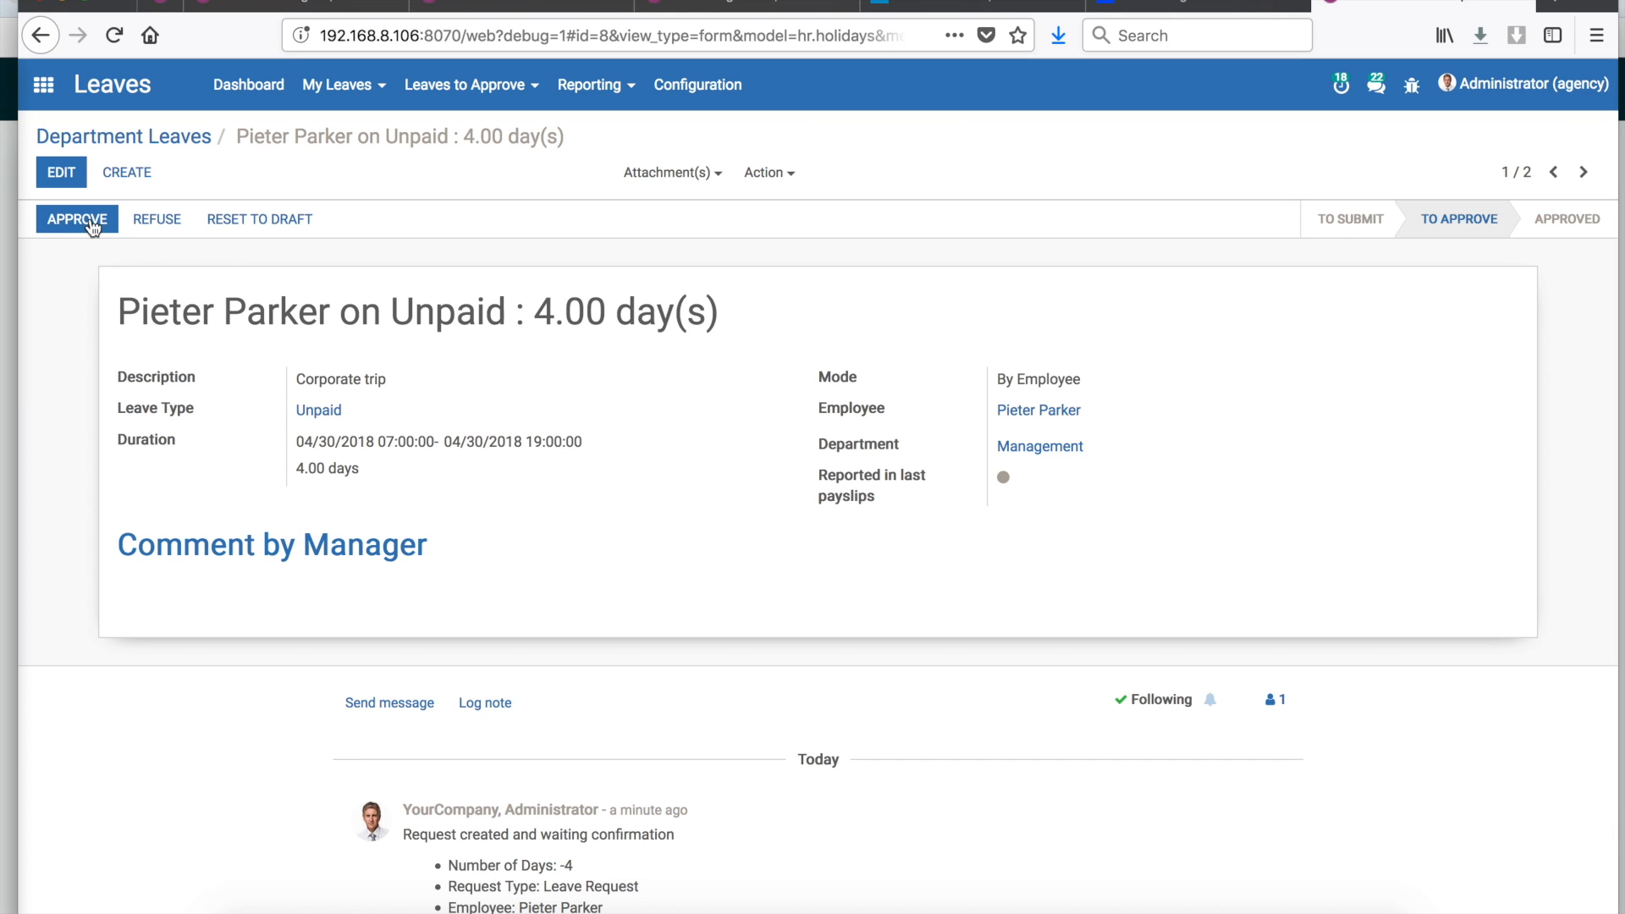
# - Add the manager comment "Kindly explain what the trip is meant to achieve for the organization." to the Corporate trip request and save it
pyautogui.click(59, 174)
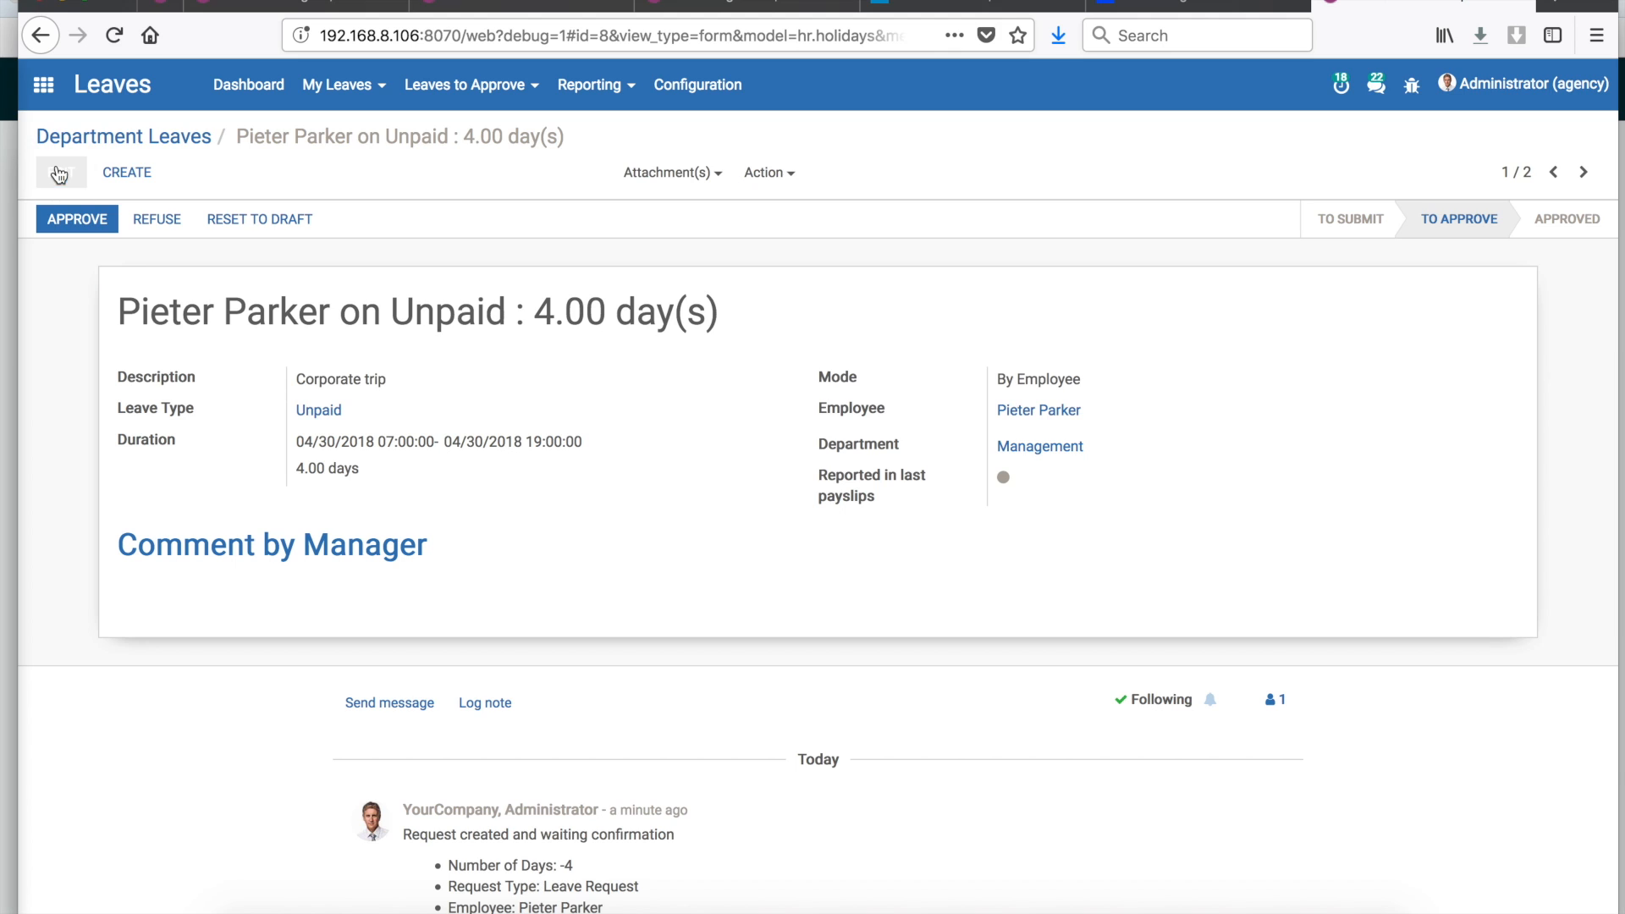
pyautogui.click(294, 602)
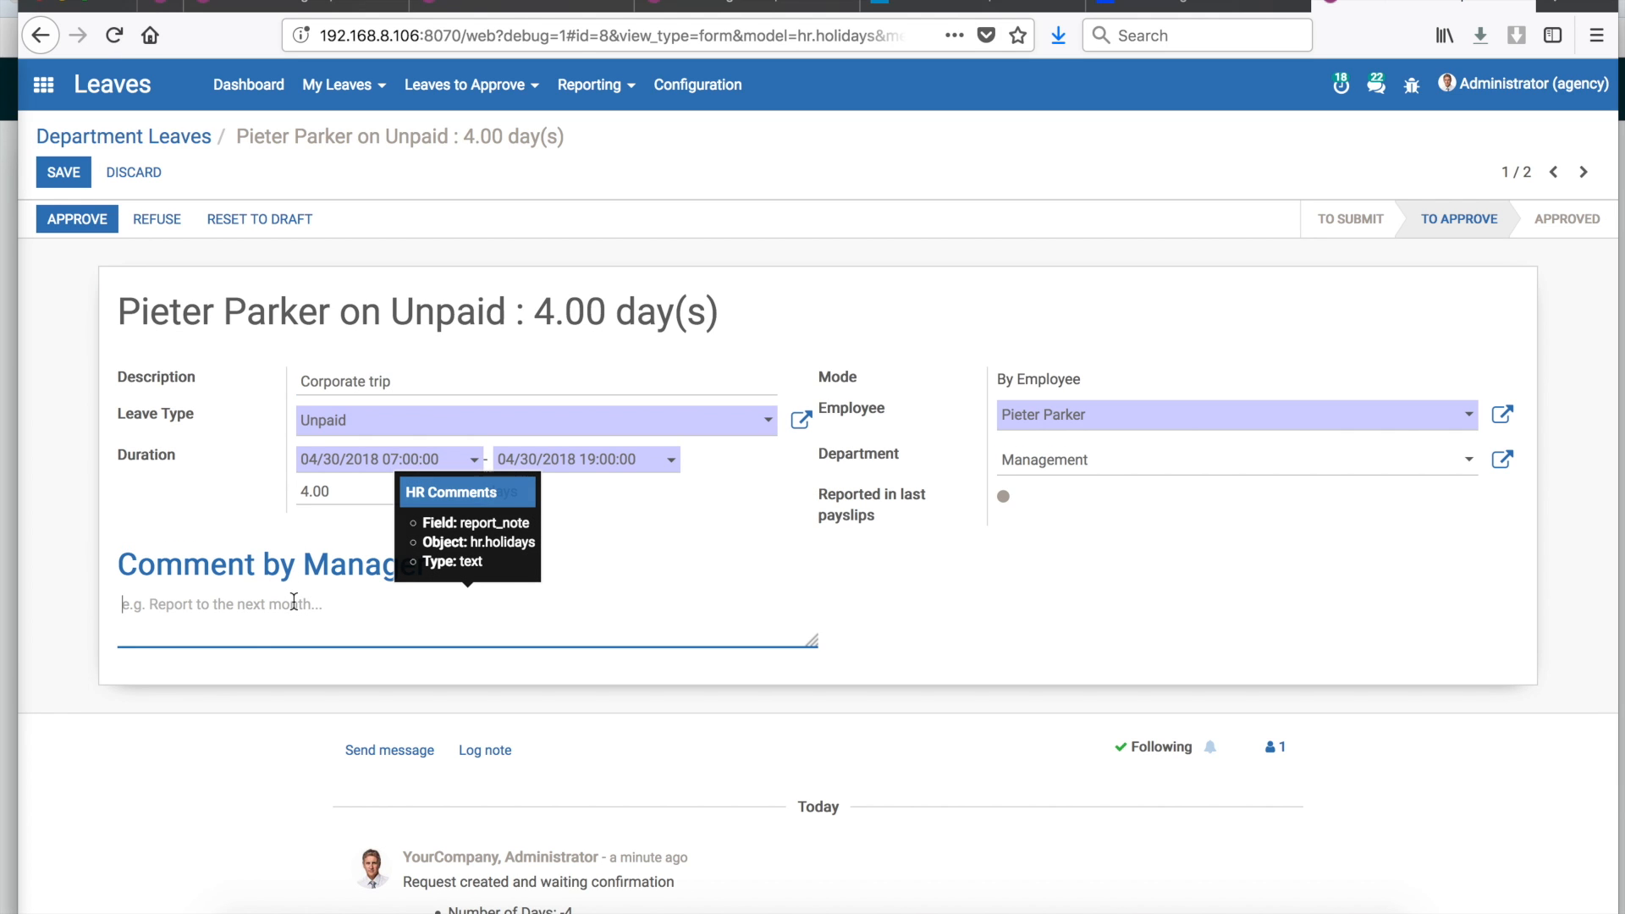
pyautogui.write('Kindl')
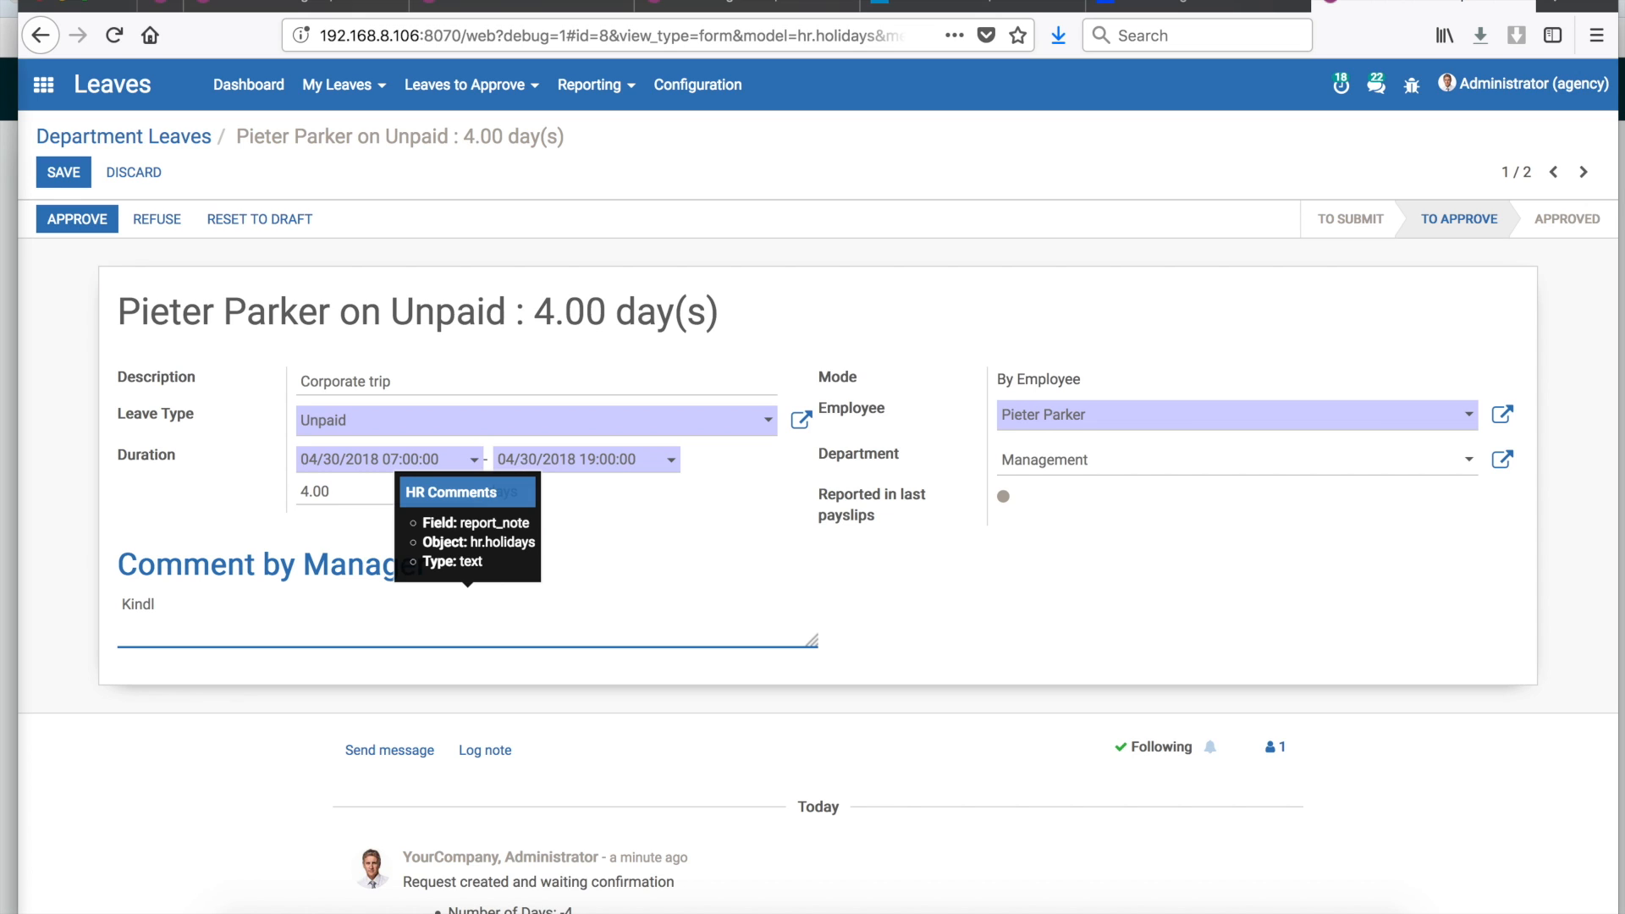
pyautogui.write('y explain what the trip is meant to achief')
pyautogui.press('BackSpace')
pyautogui.press('BackSpace')
pyautogui.press('BackSpace')
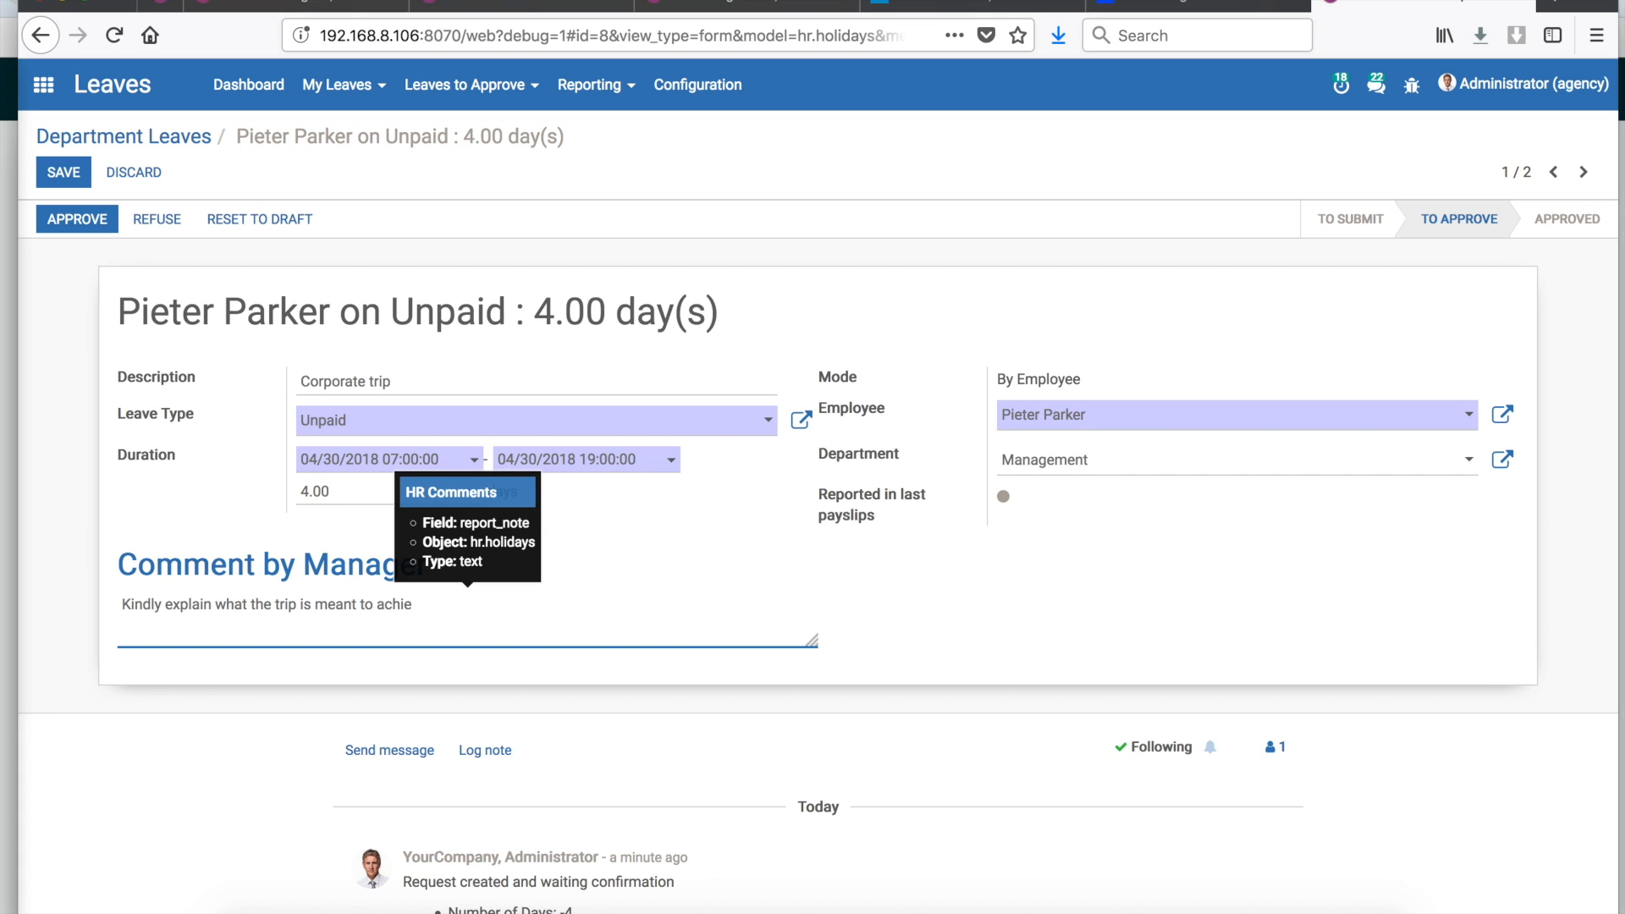
pyautogui.write('ve for the organization.')
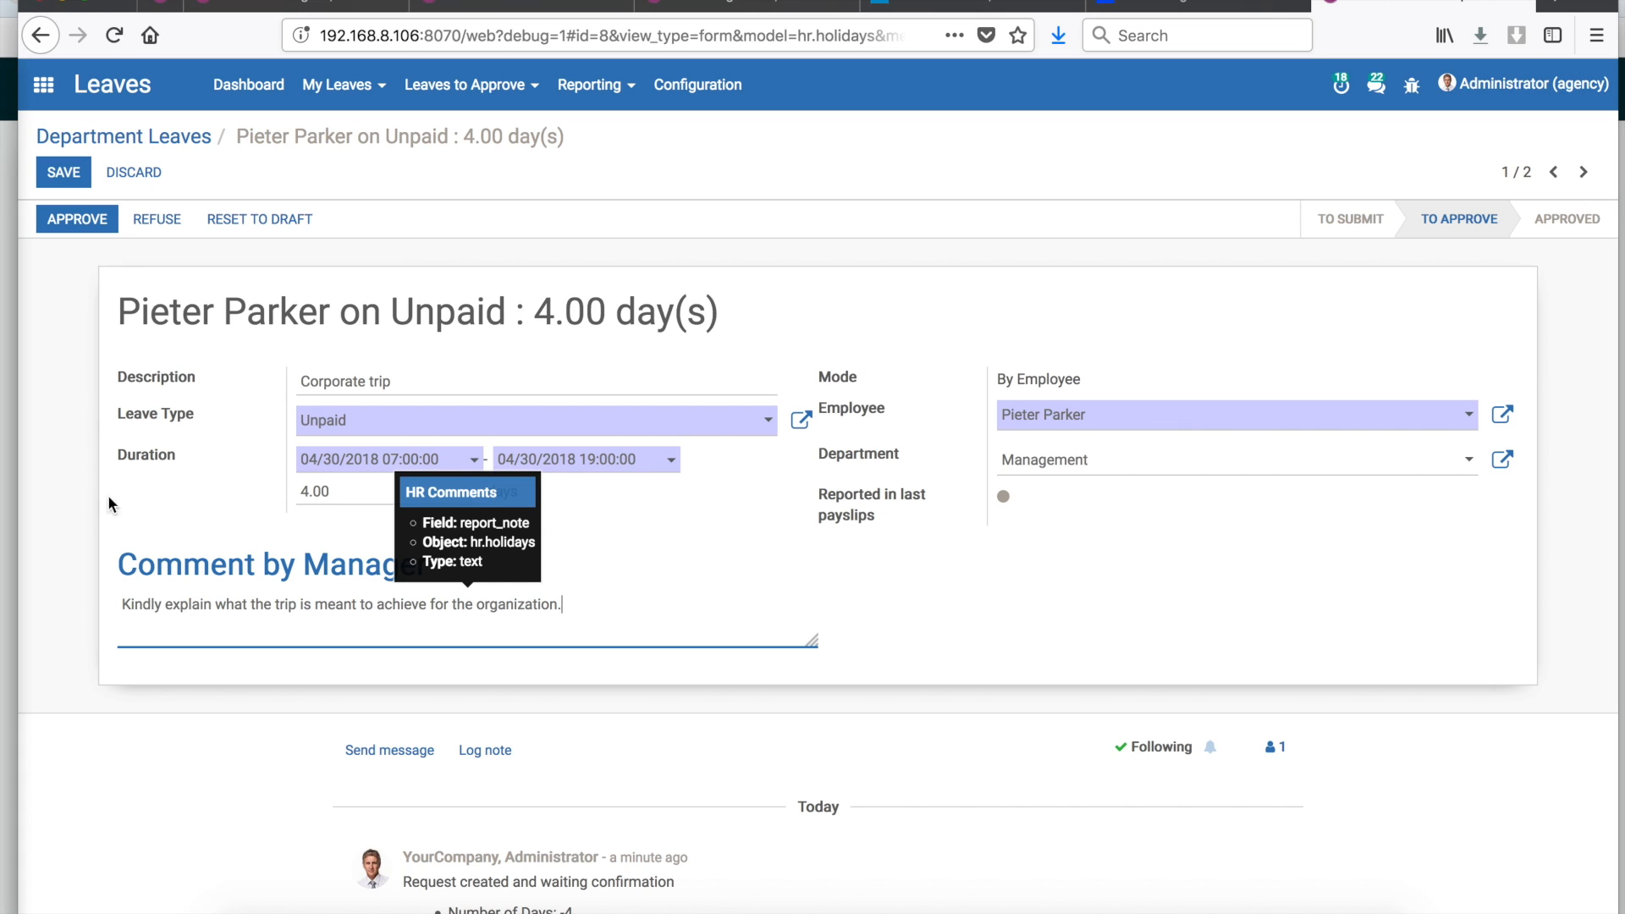
pyautogui.click(63, 172)
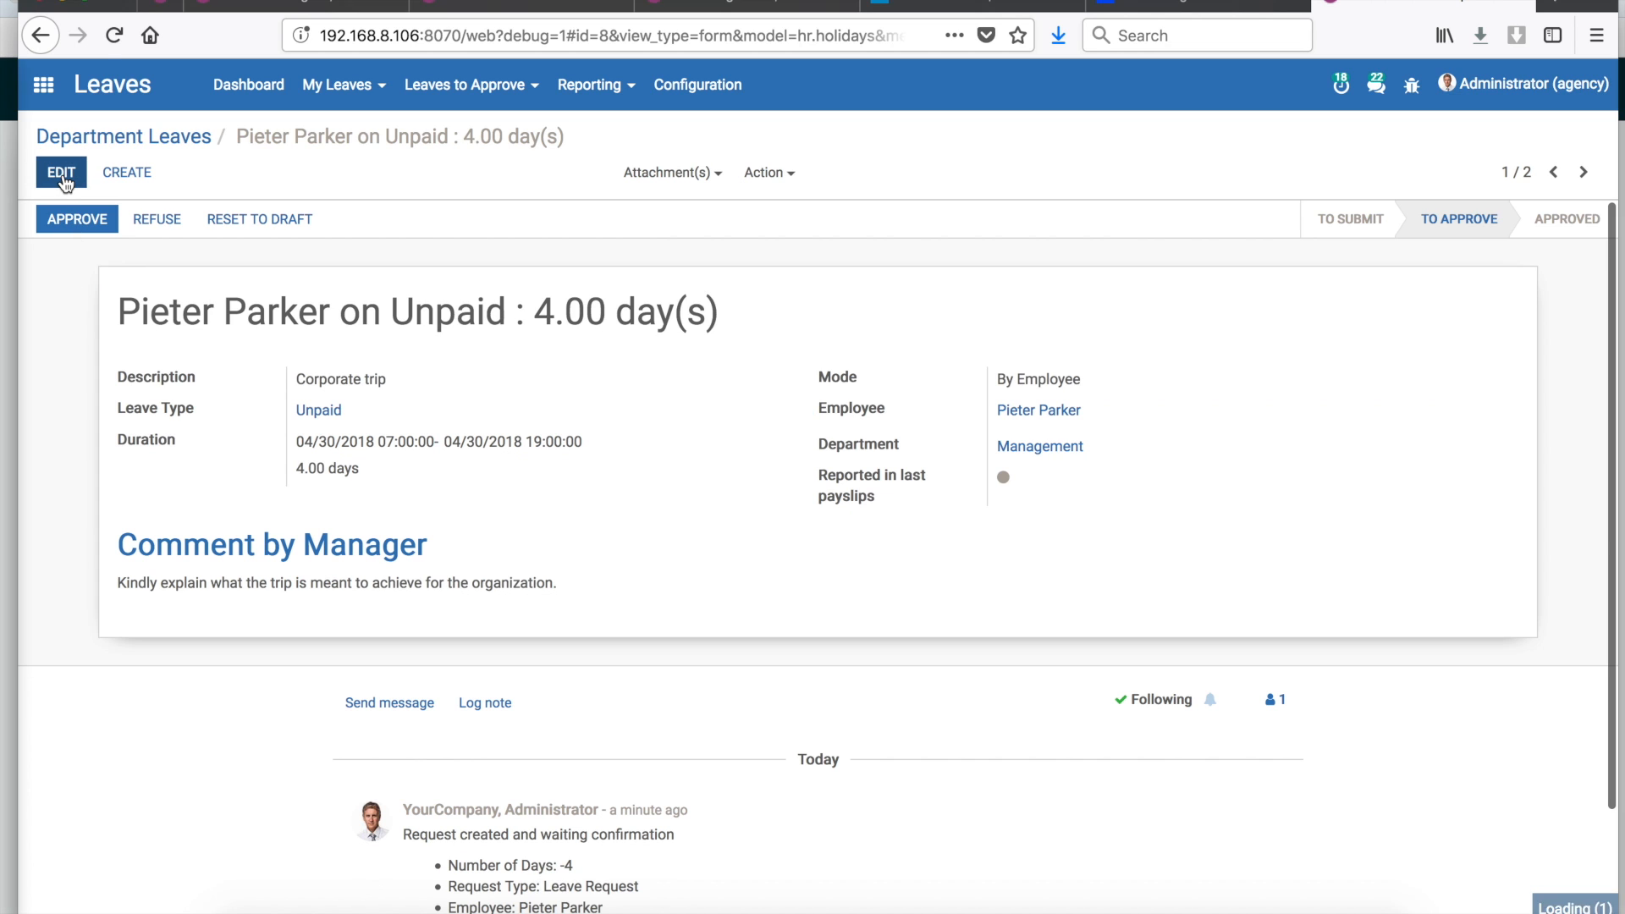
# - Send the followers of the leave request the message "Hello, More detail is required."
pyautogui.click(414, 707)
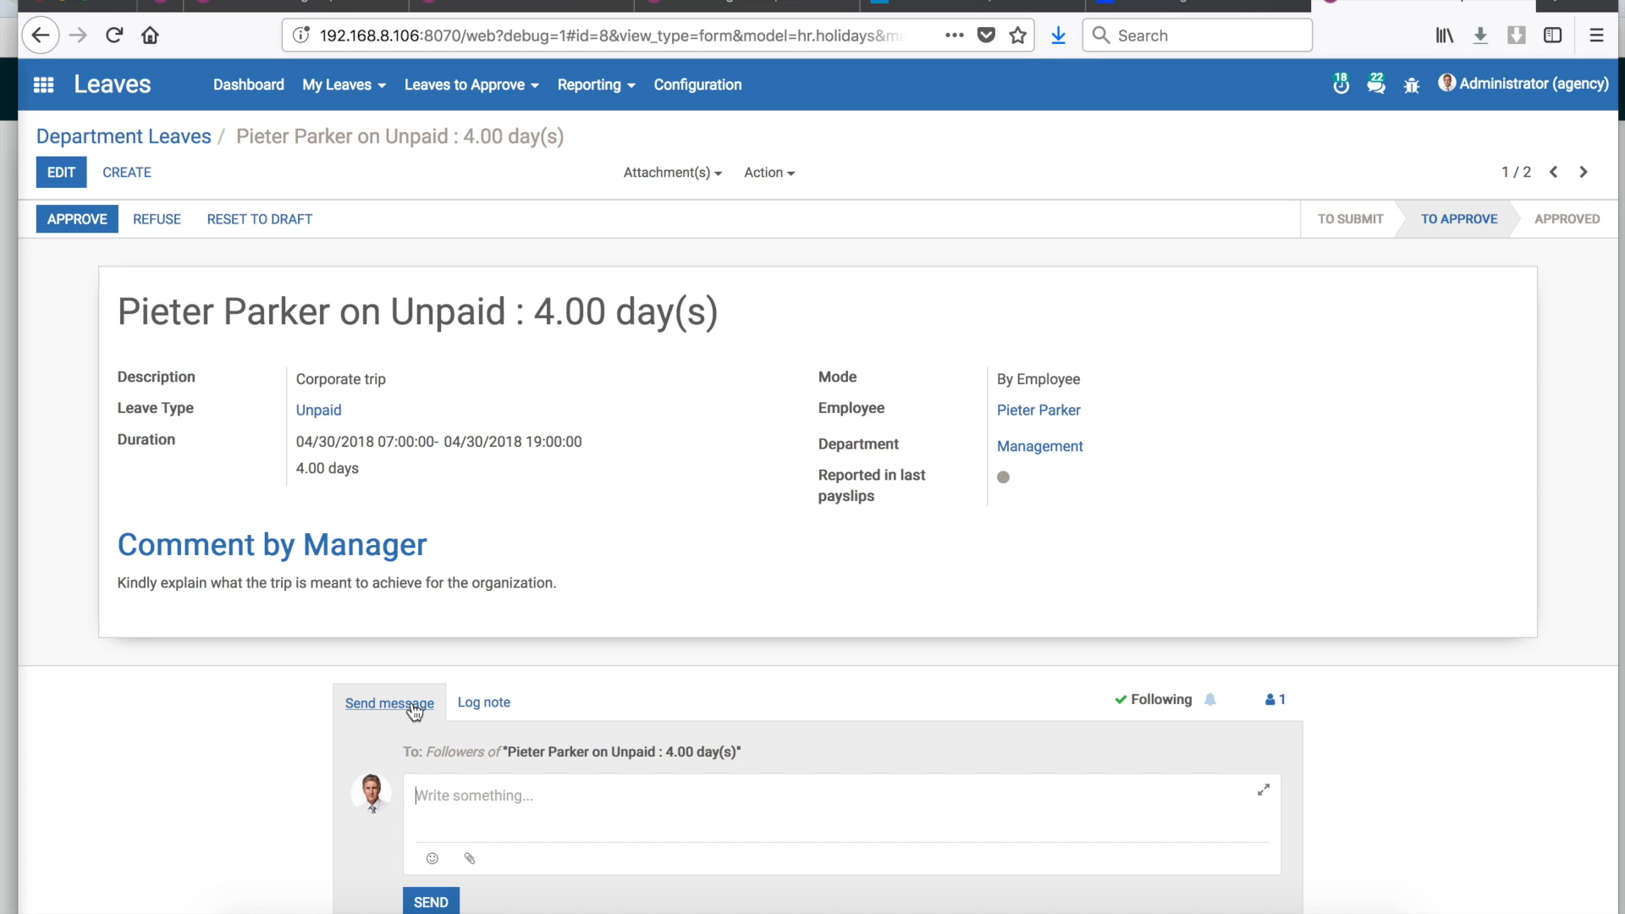
pyautogui.write('H')
pyautogui.write('More deta')
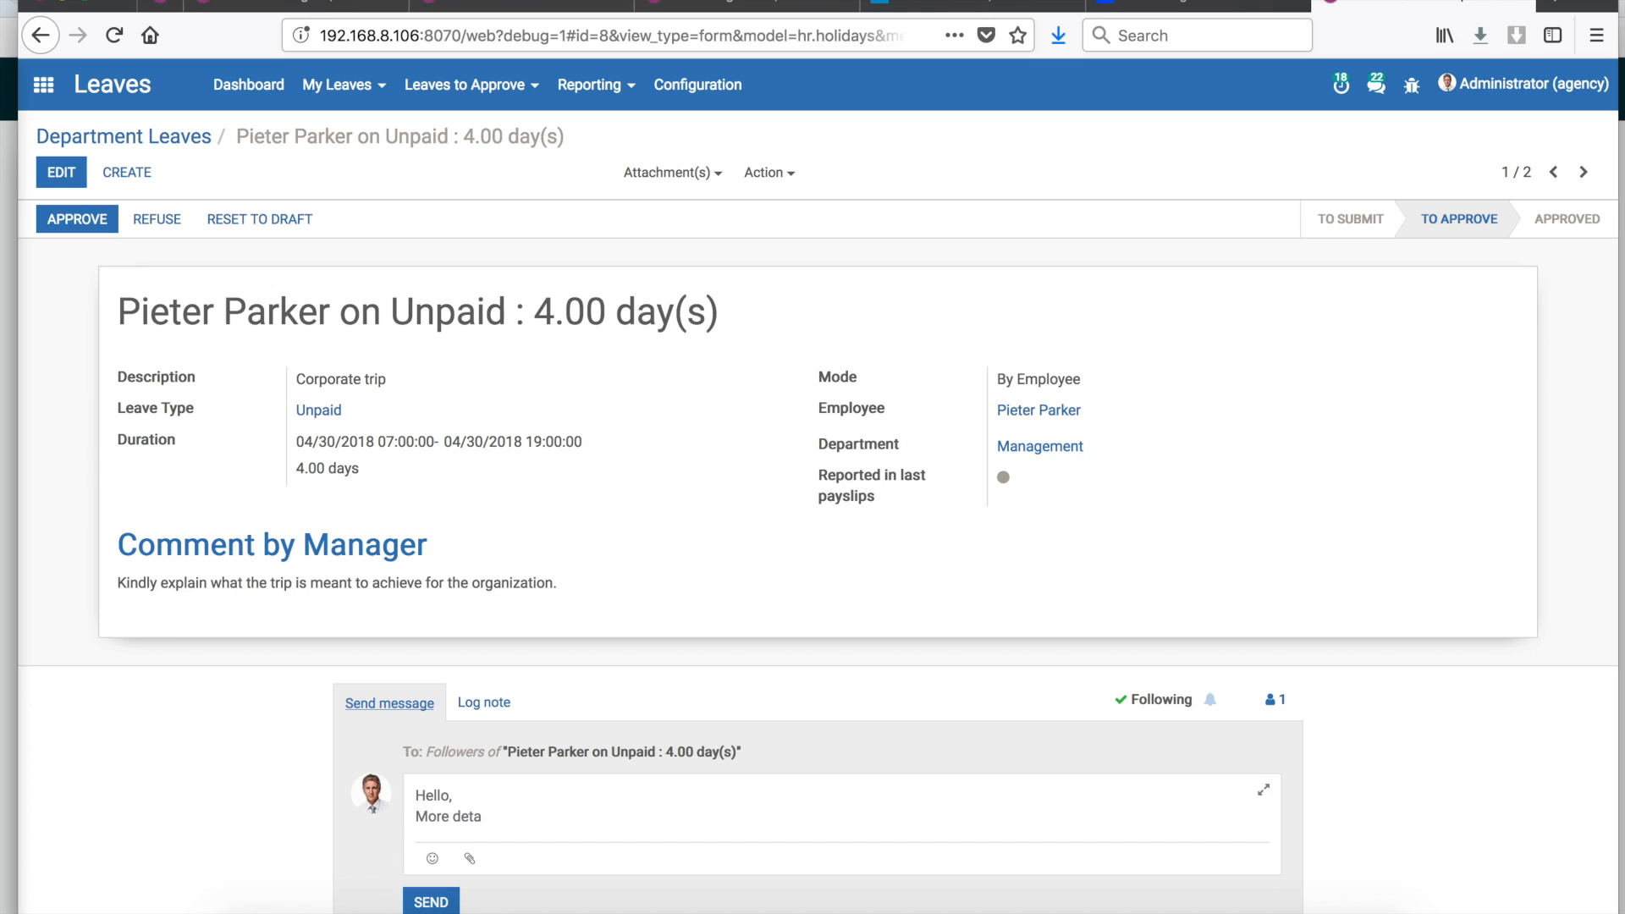
pyautogui.write('il is required.')
pyautogui.click(427, 899)
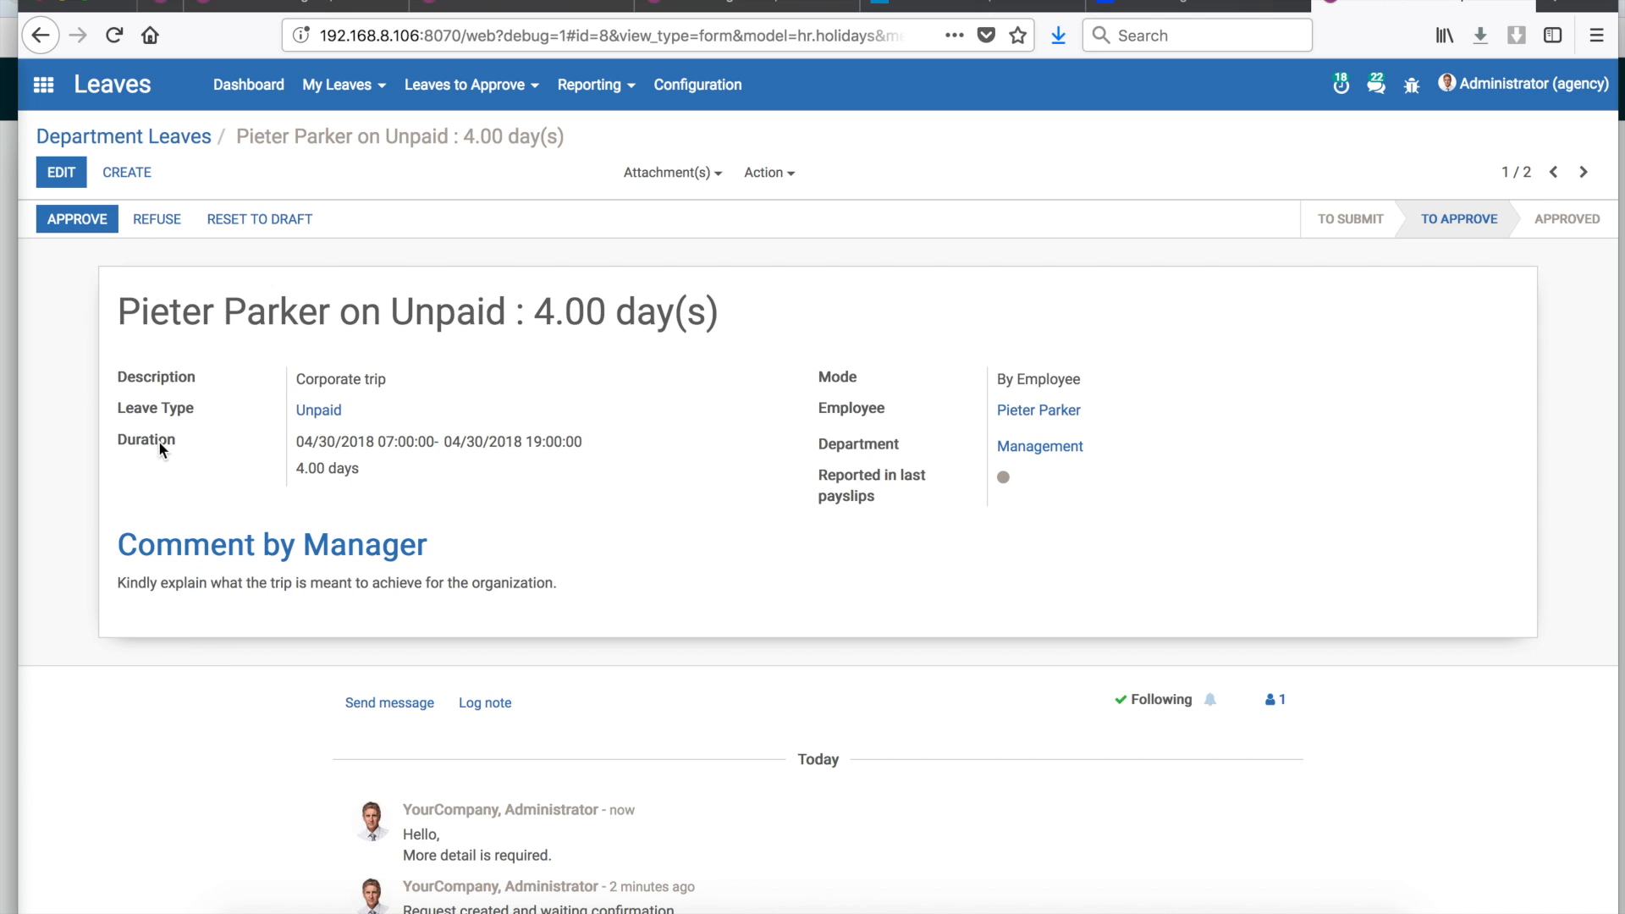
# - Reopen the Corporate trip request from the department leaves list, approve it and return to the list
pyautogui.click(180, 145)
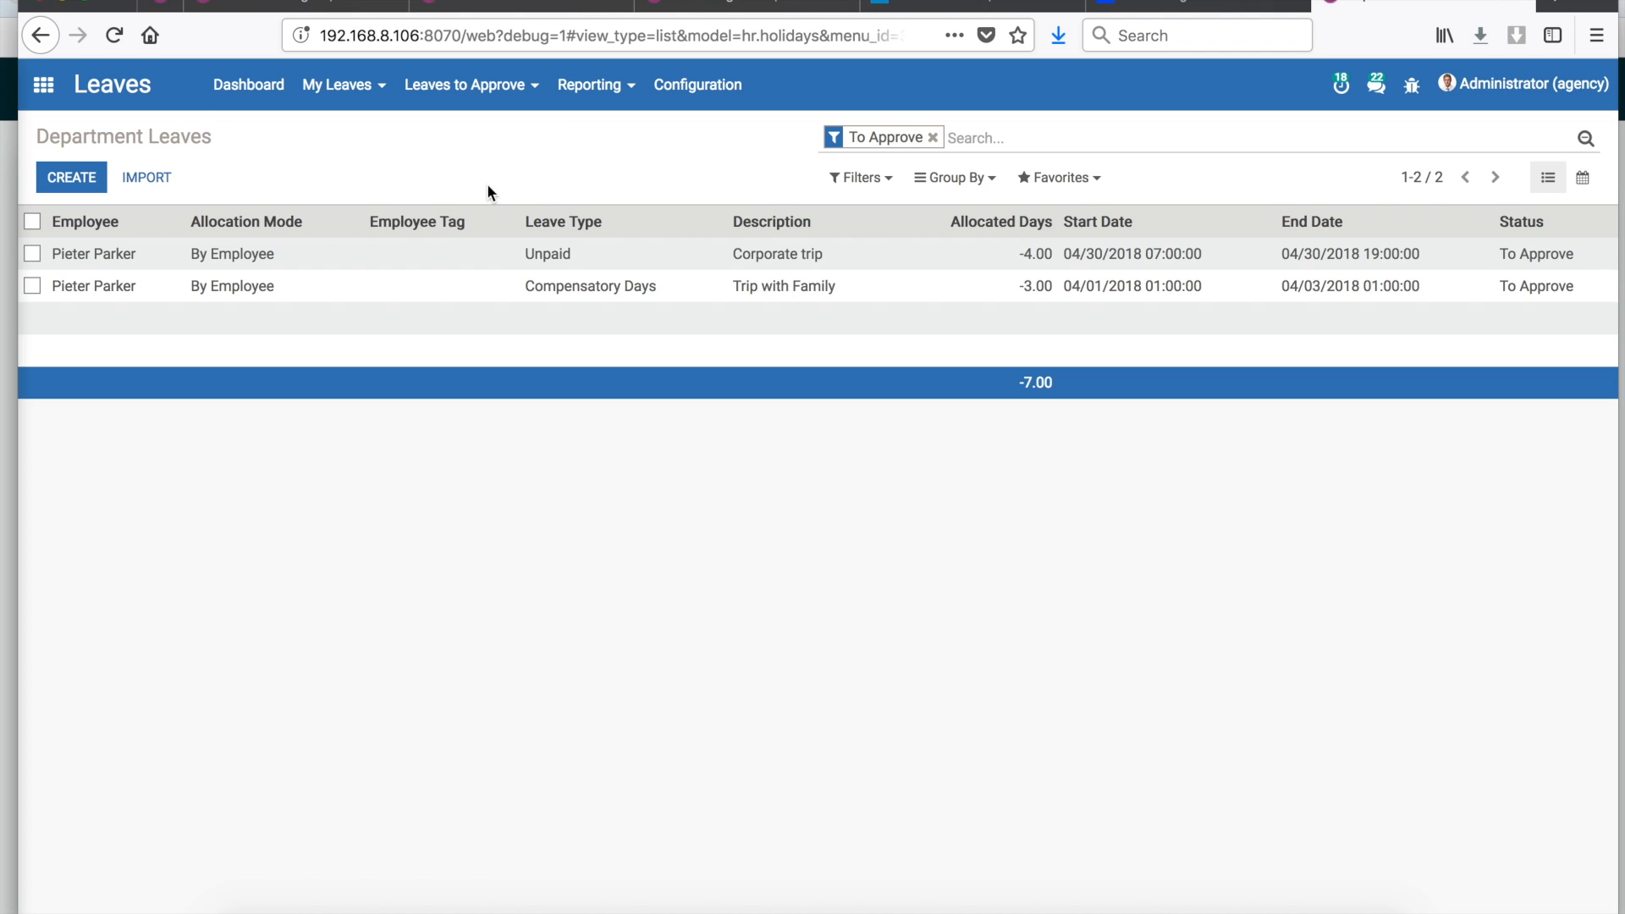
pyautogui.click(542, 251)
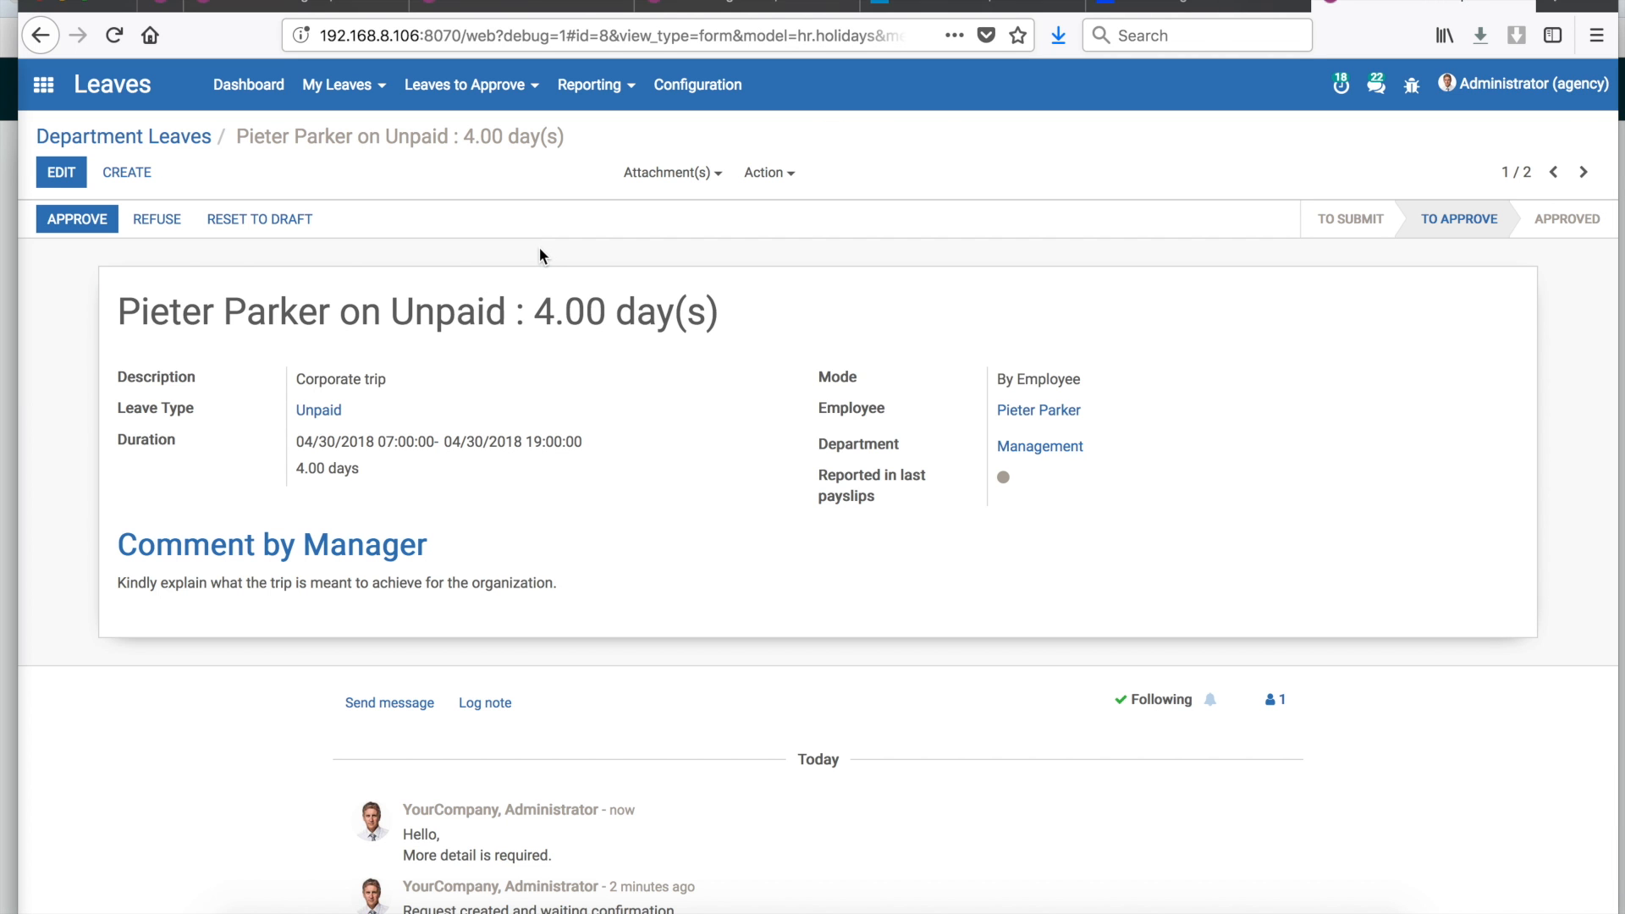
pyautogui.click(78, 221)
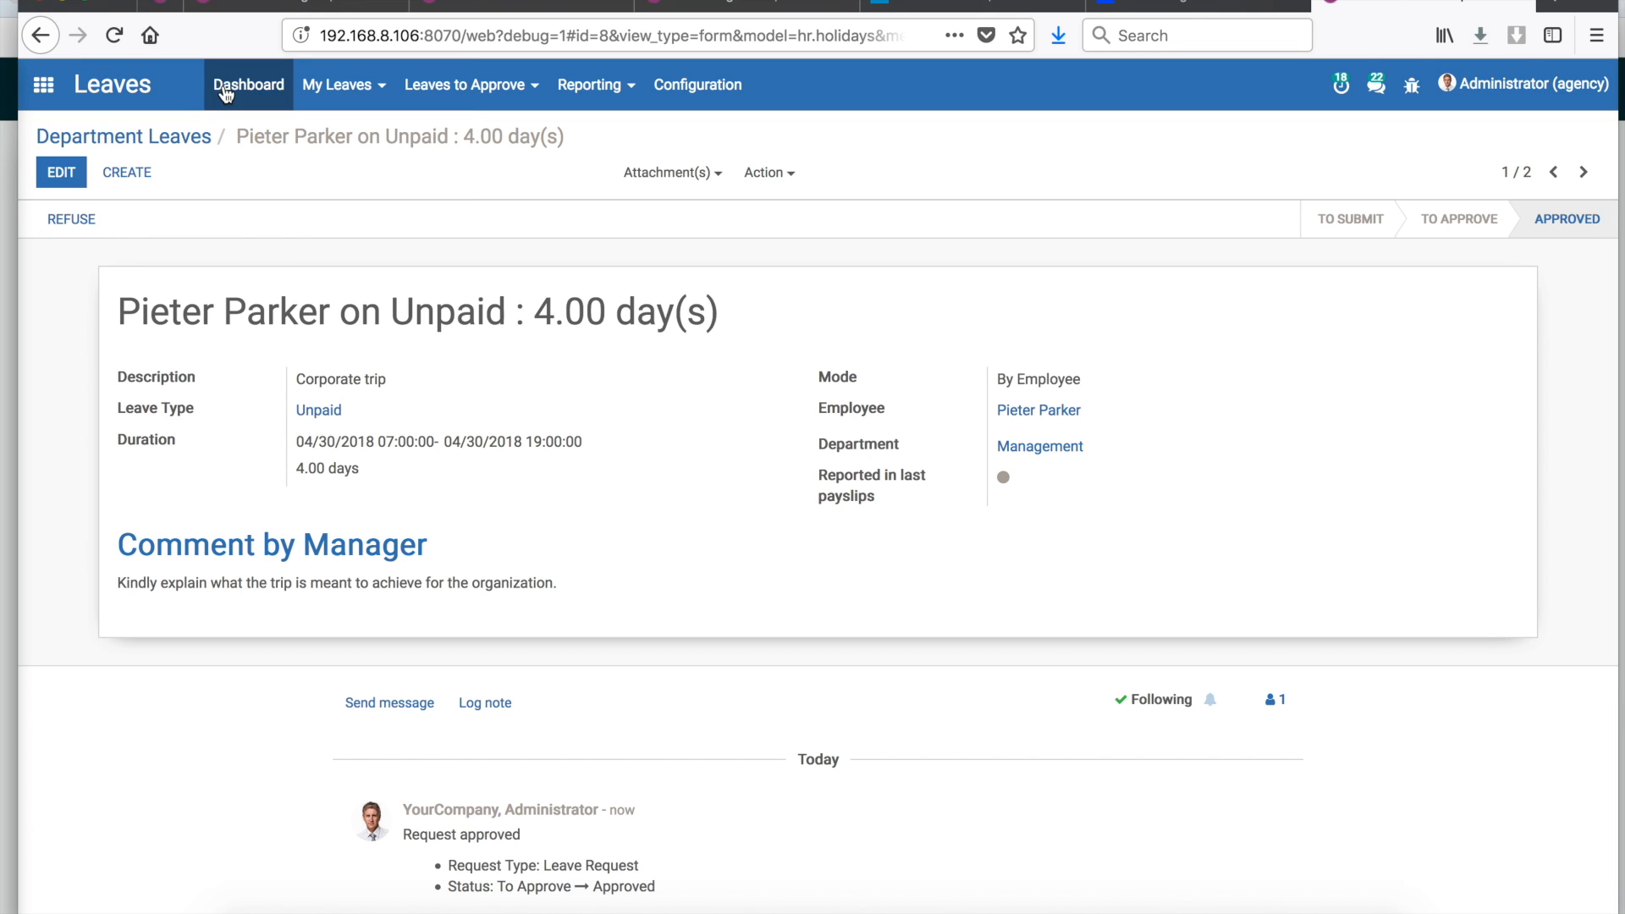
pyautogui.click(147, 137)
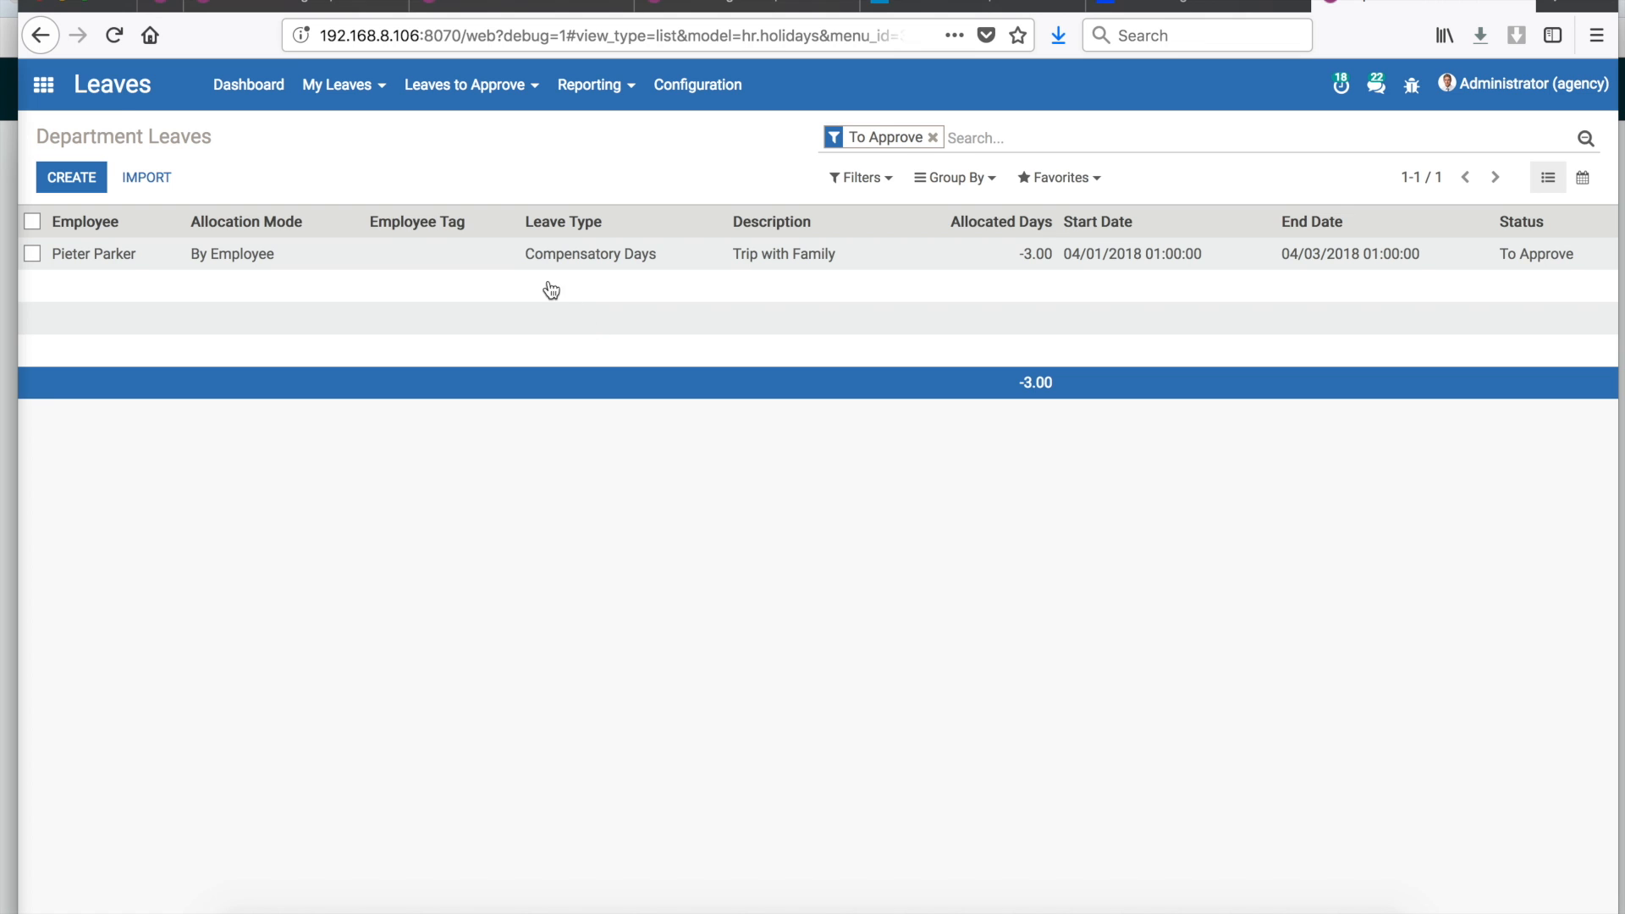
# - Switch to the Expenses app and start a new expense with the description "Lunch with Client"
pyautogui.click(40, 82)
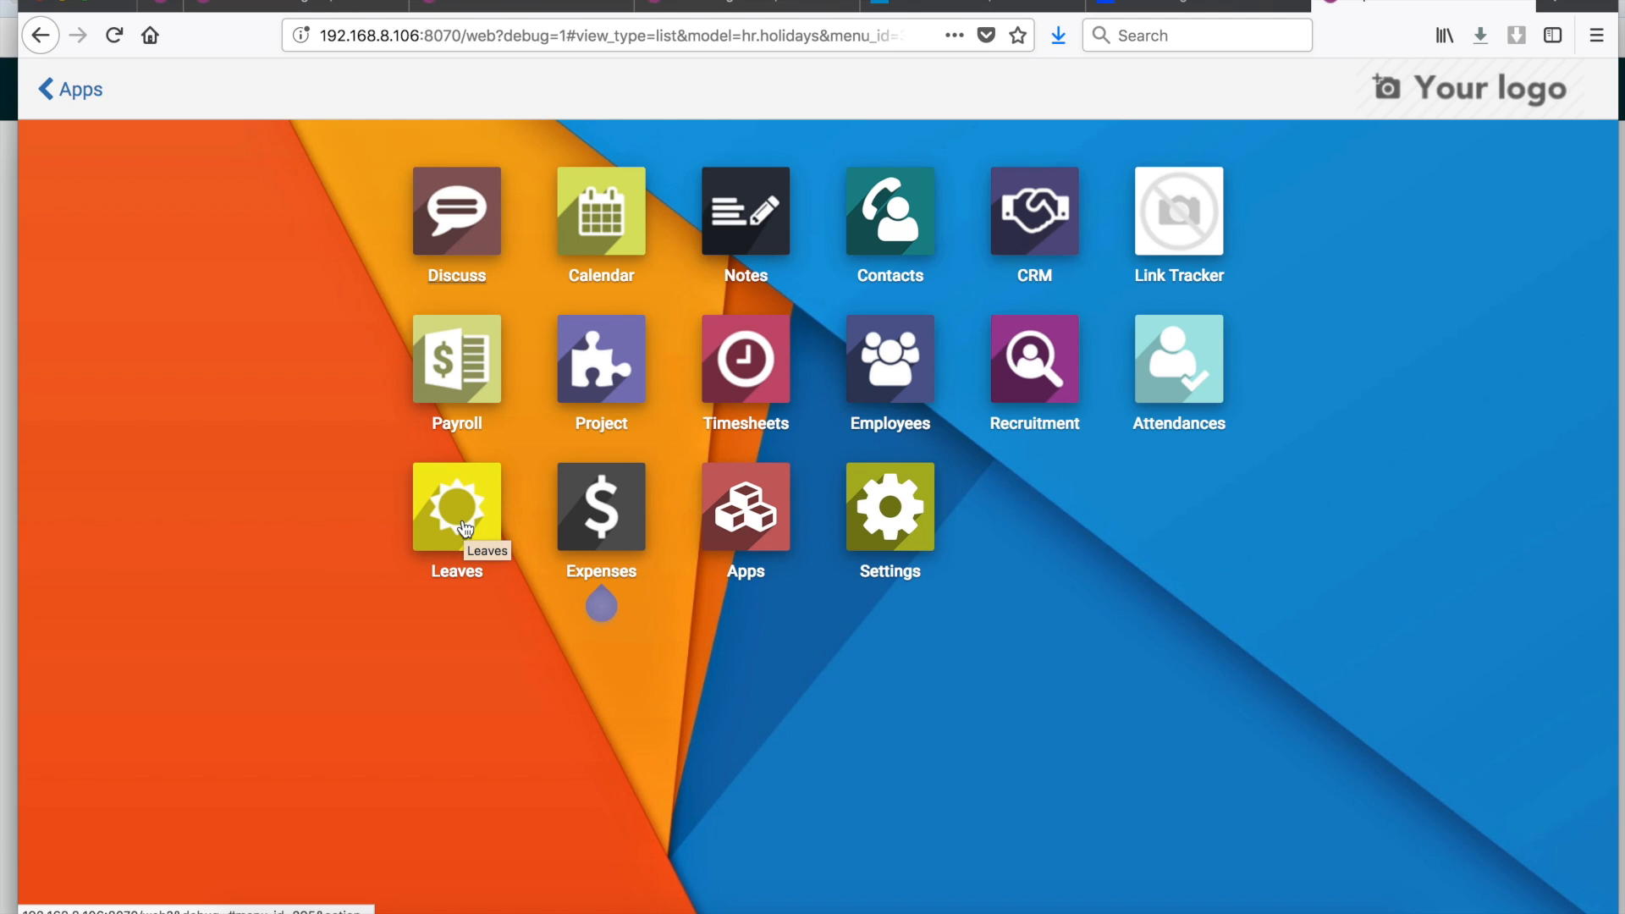
pyautogui.click(598, 512)
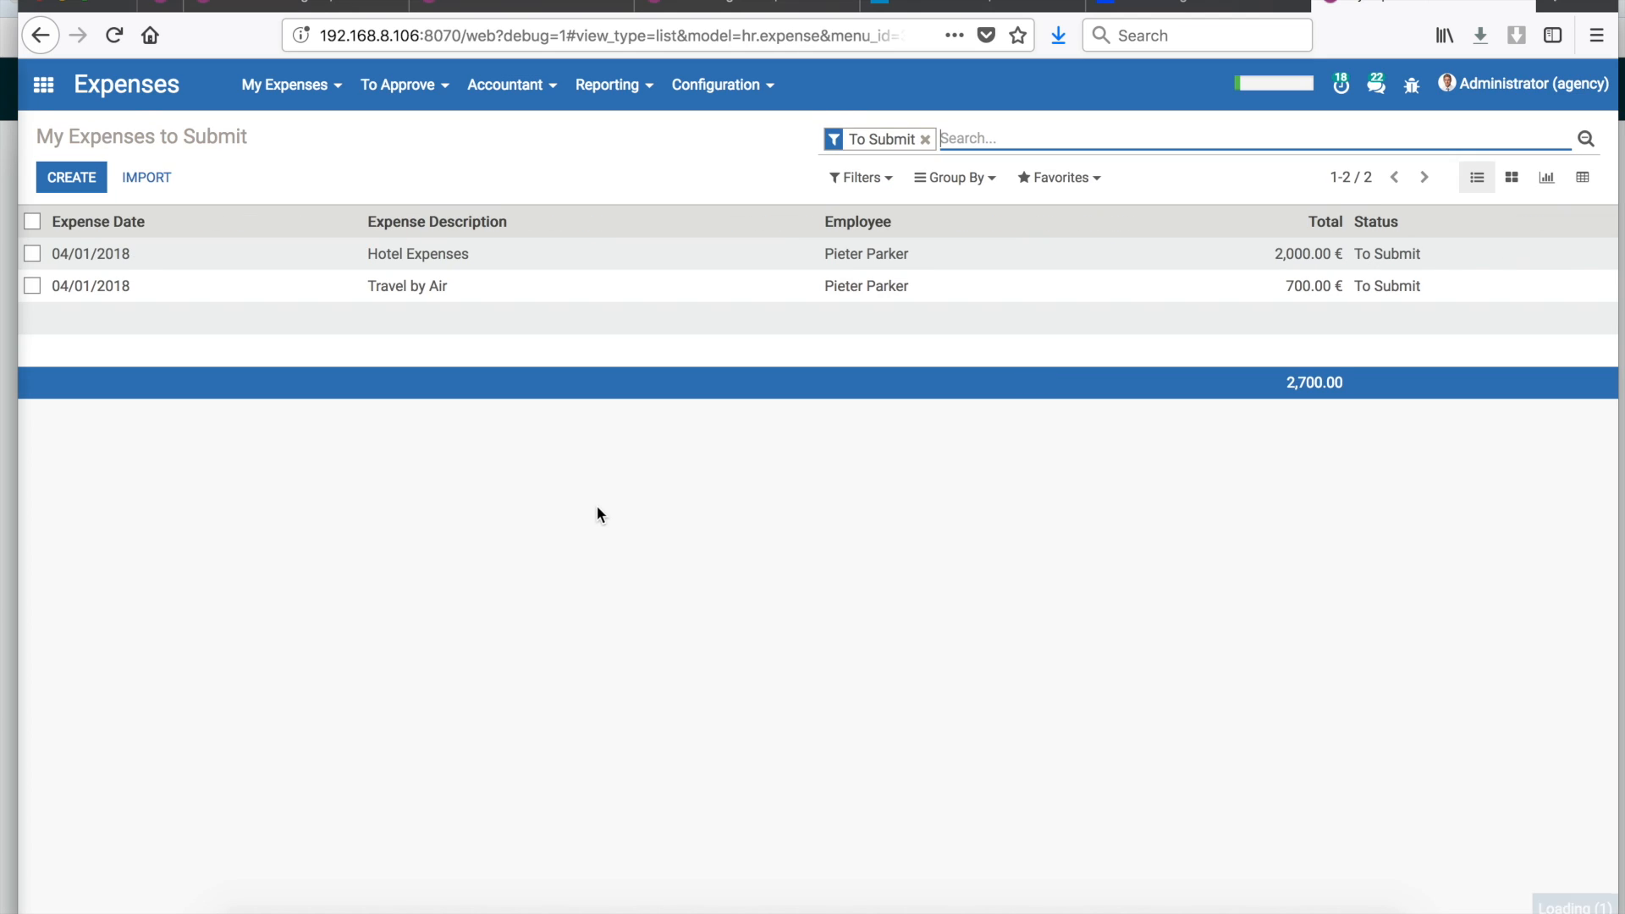
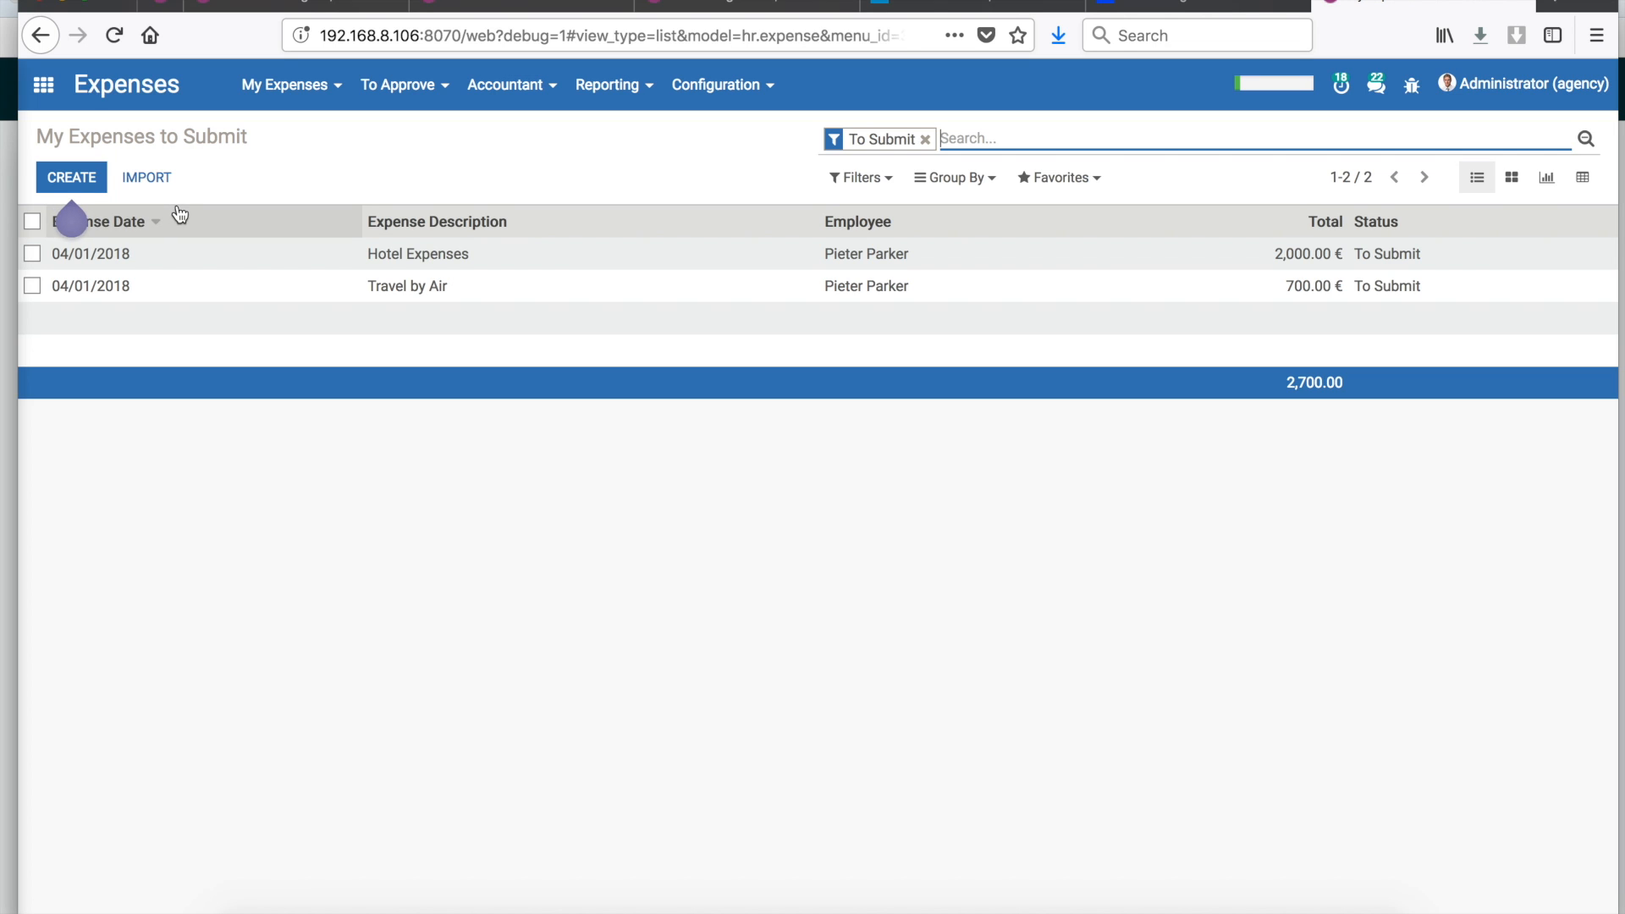
pyautogui.click(82, 181)
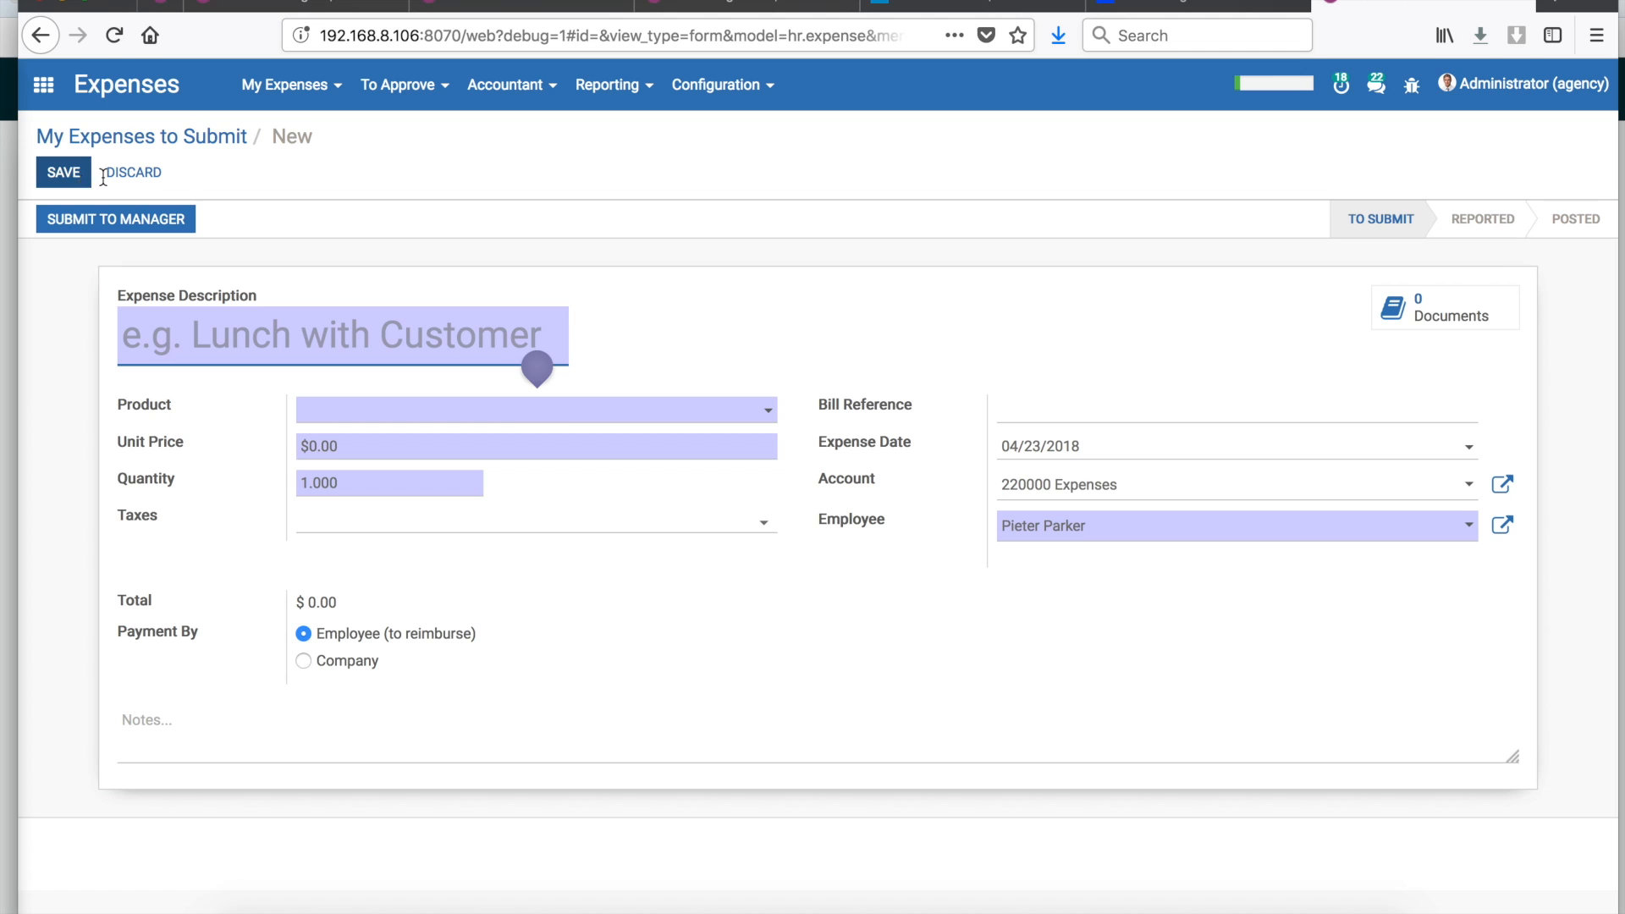
pyautogui.click(304, 347)
pyautogui.write('Lunch with Cle')
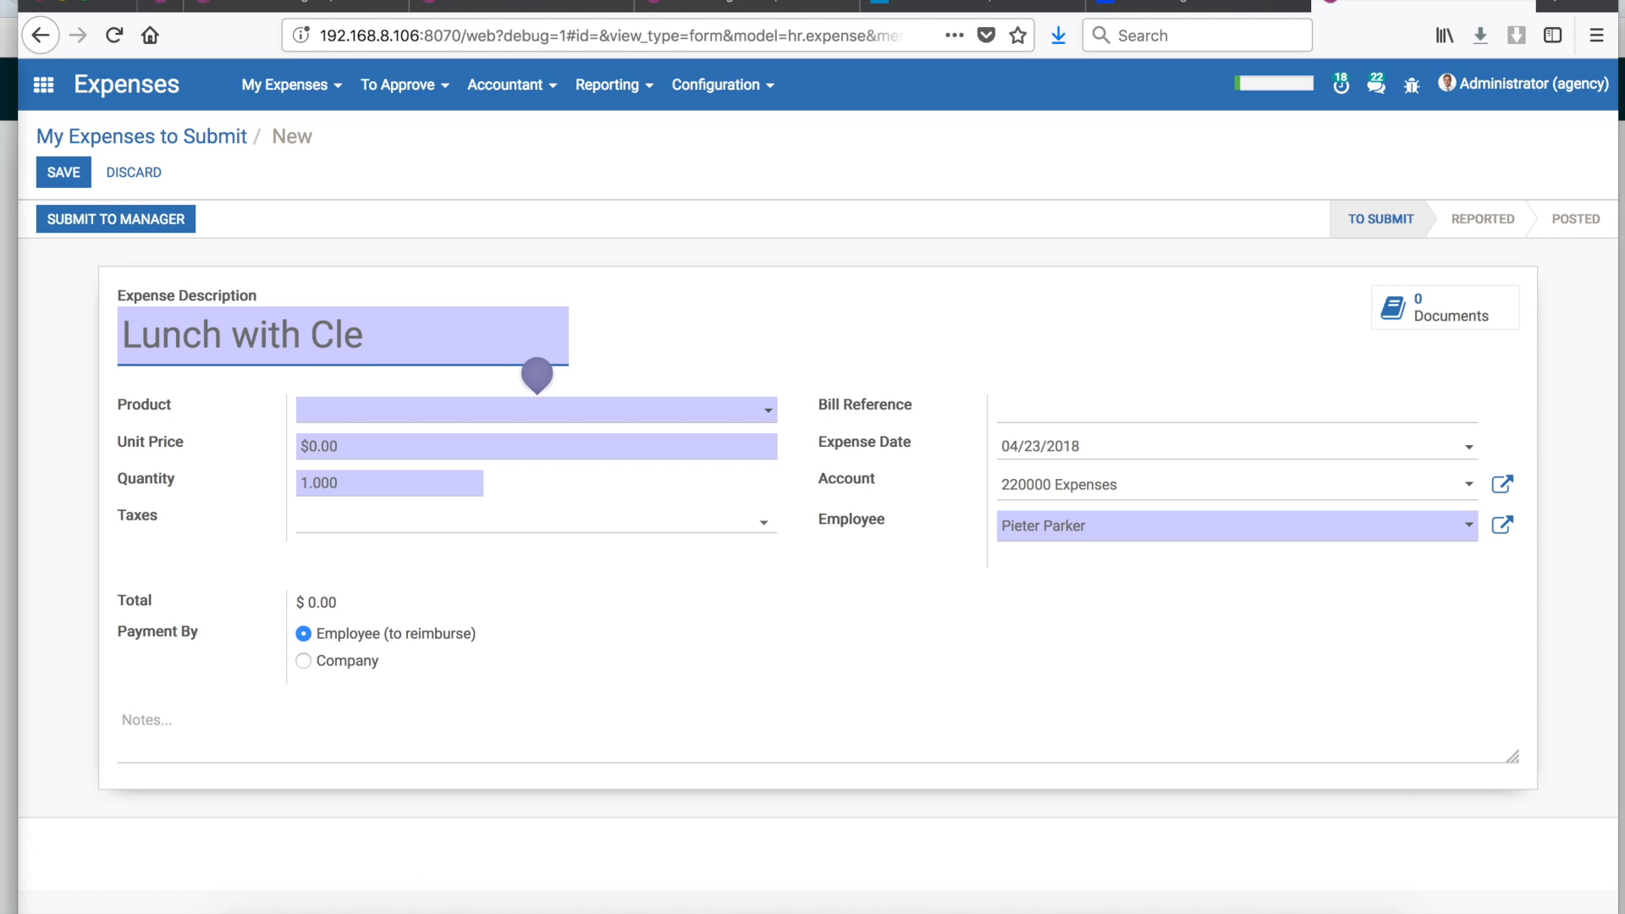
pyautogui.press('BackSpace')
pyautogui.write('ient')
# - Create a new product named "Lunch" for the expense's product field
pyautogui.click(356, 413)
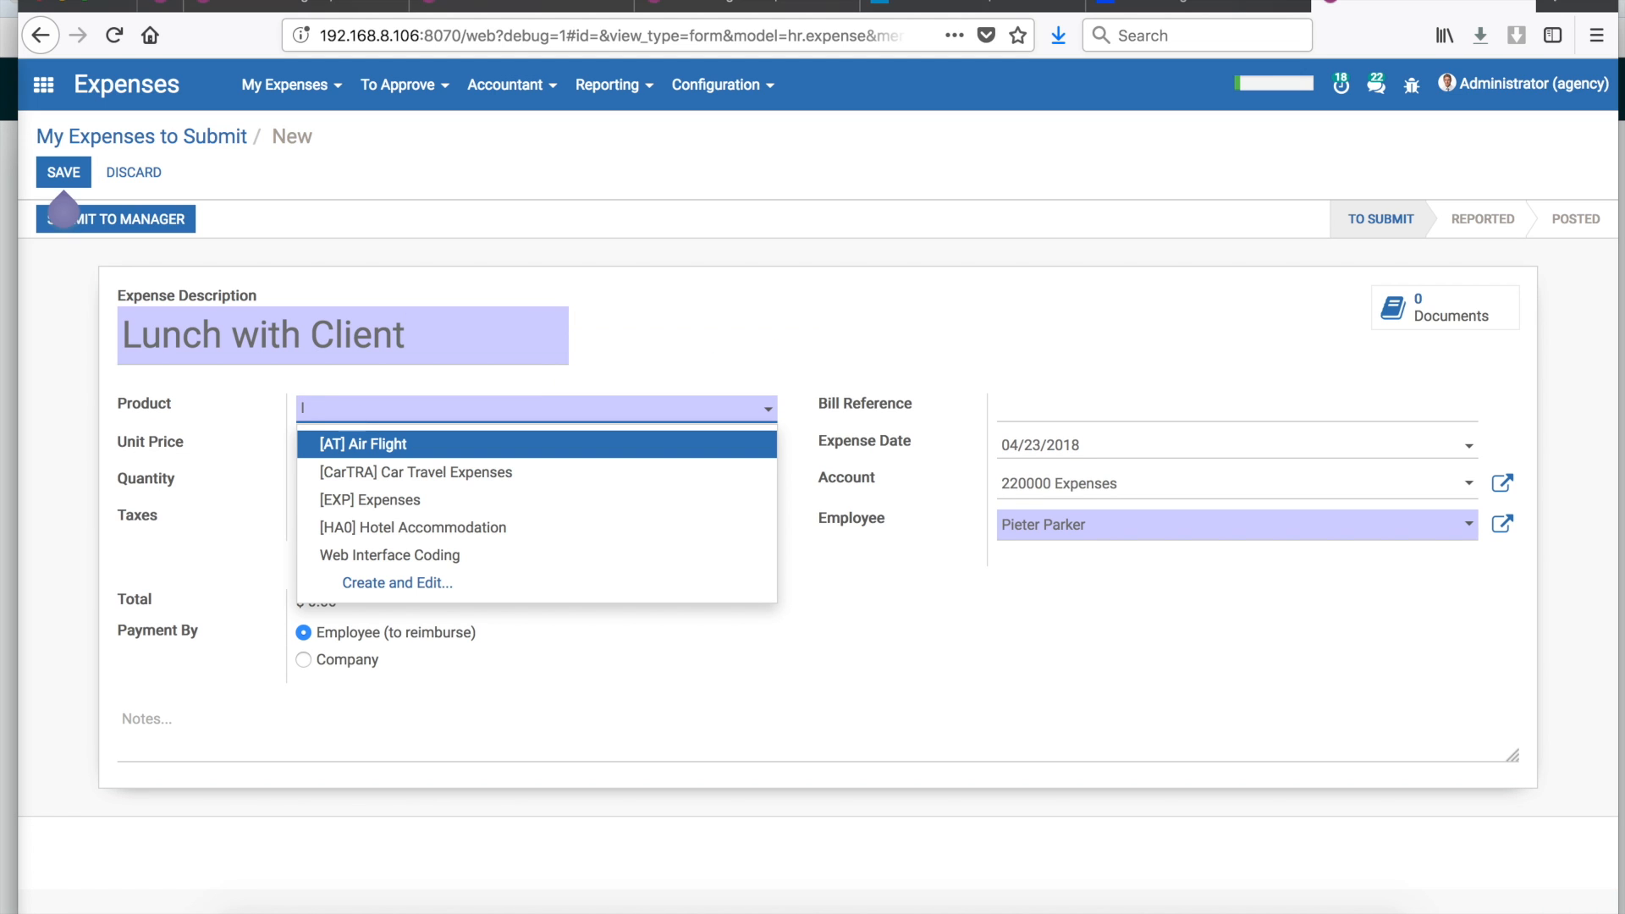
pyautogui.write('Ice')
pyautogui.press('BackSpace')
pyautogui.press('BackSpace')
pyautogui.press('BackSpace')
pyautogui.write('Lu')
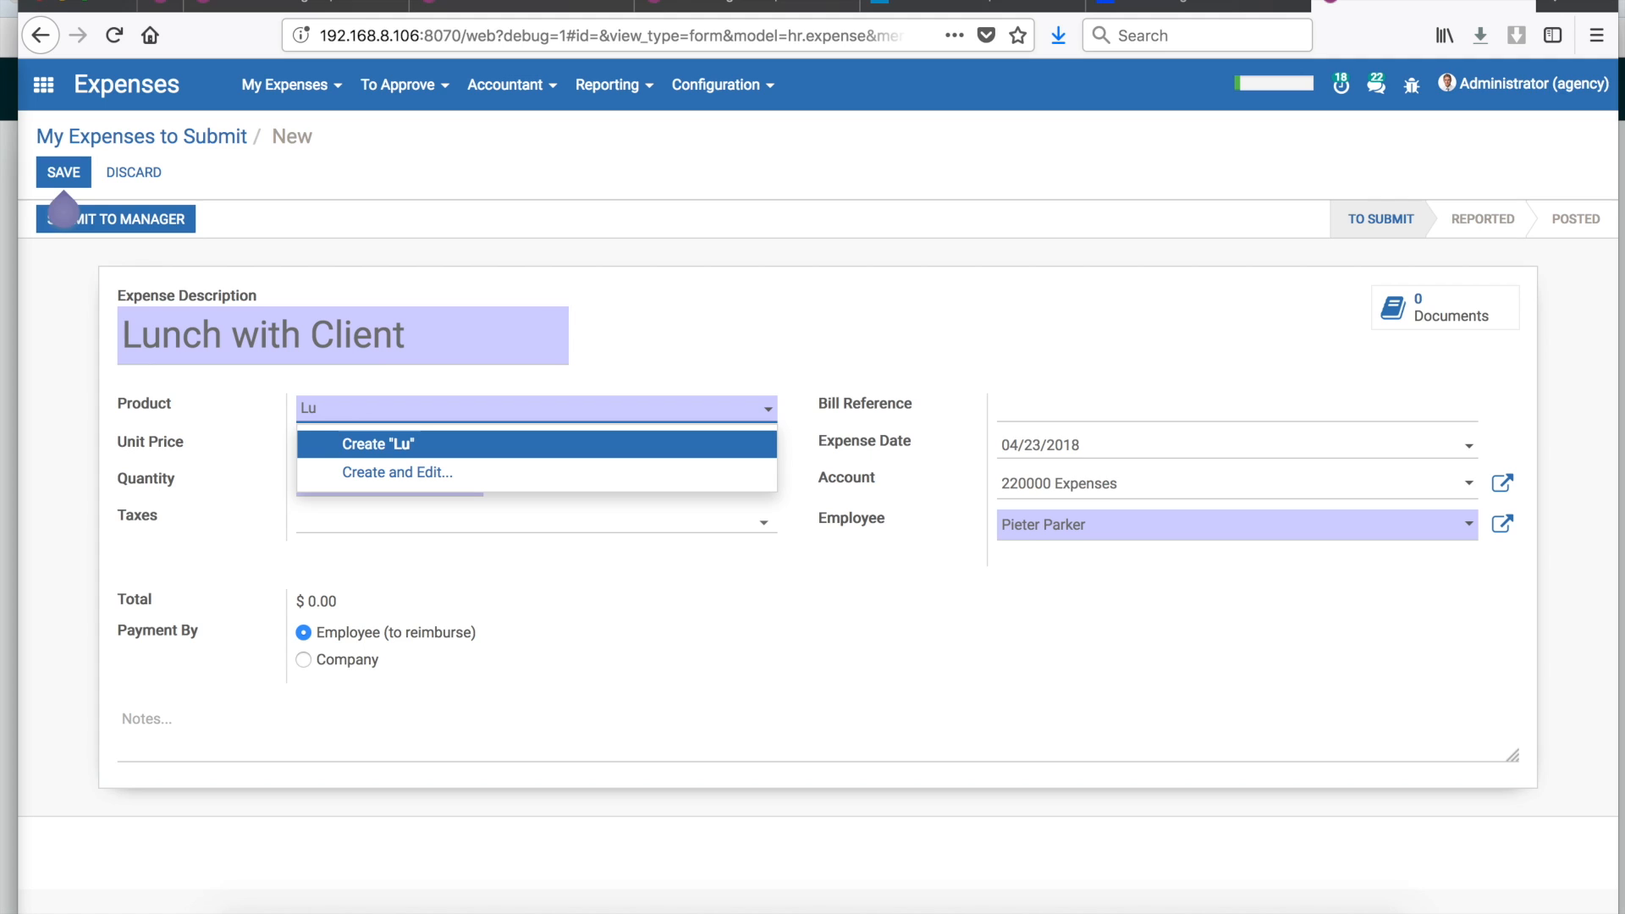
pyautogui.write('nch a')
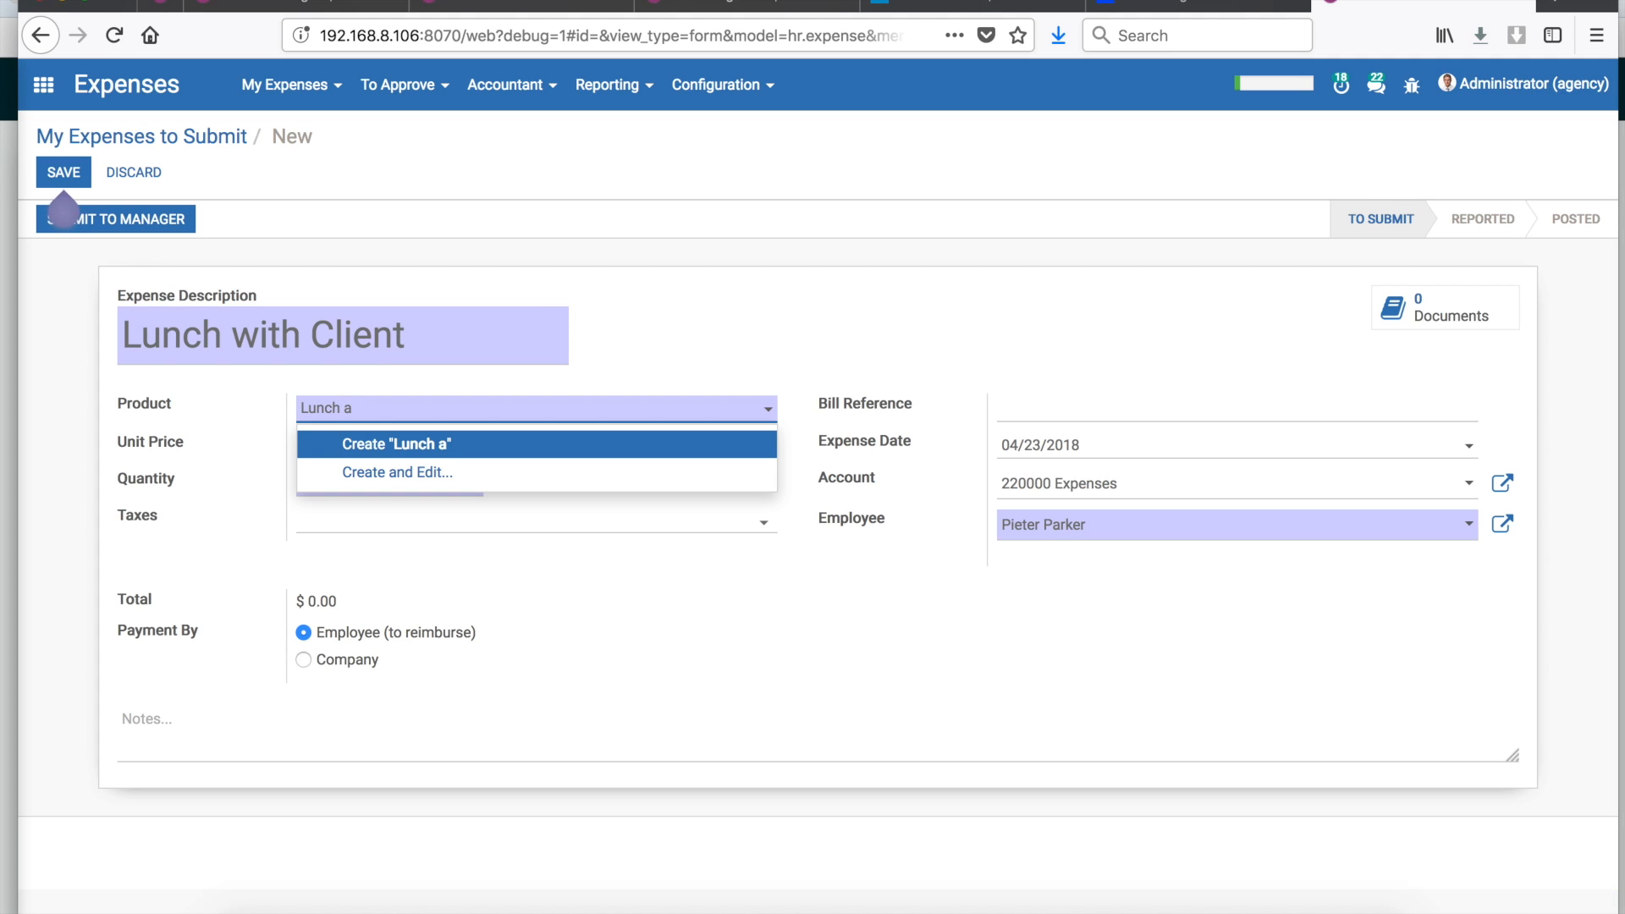
pyautogui.press('BackSpace')
pyautogui.press('BackSpace')
pyautogui.press('Return')
# - Set the expense's unit price to $5,000 and its quantity to 3
pyautogui.click(314, 449)
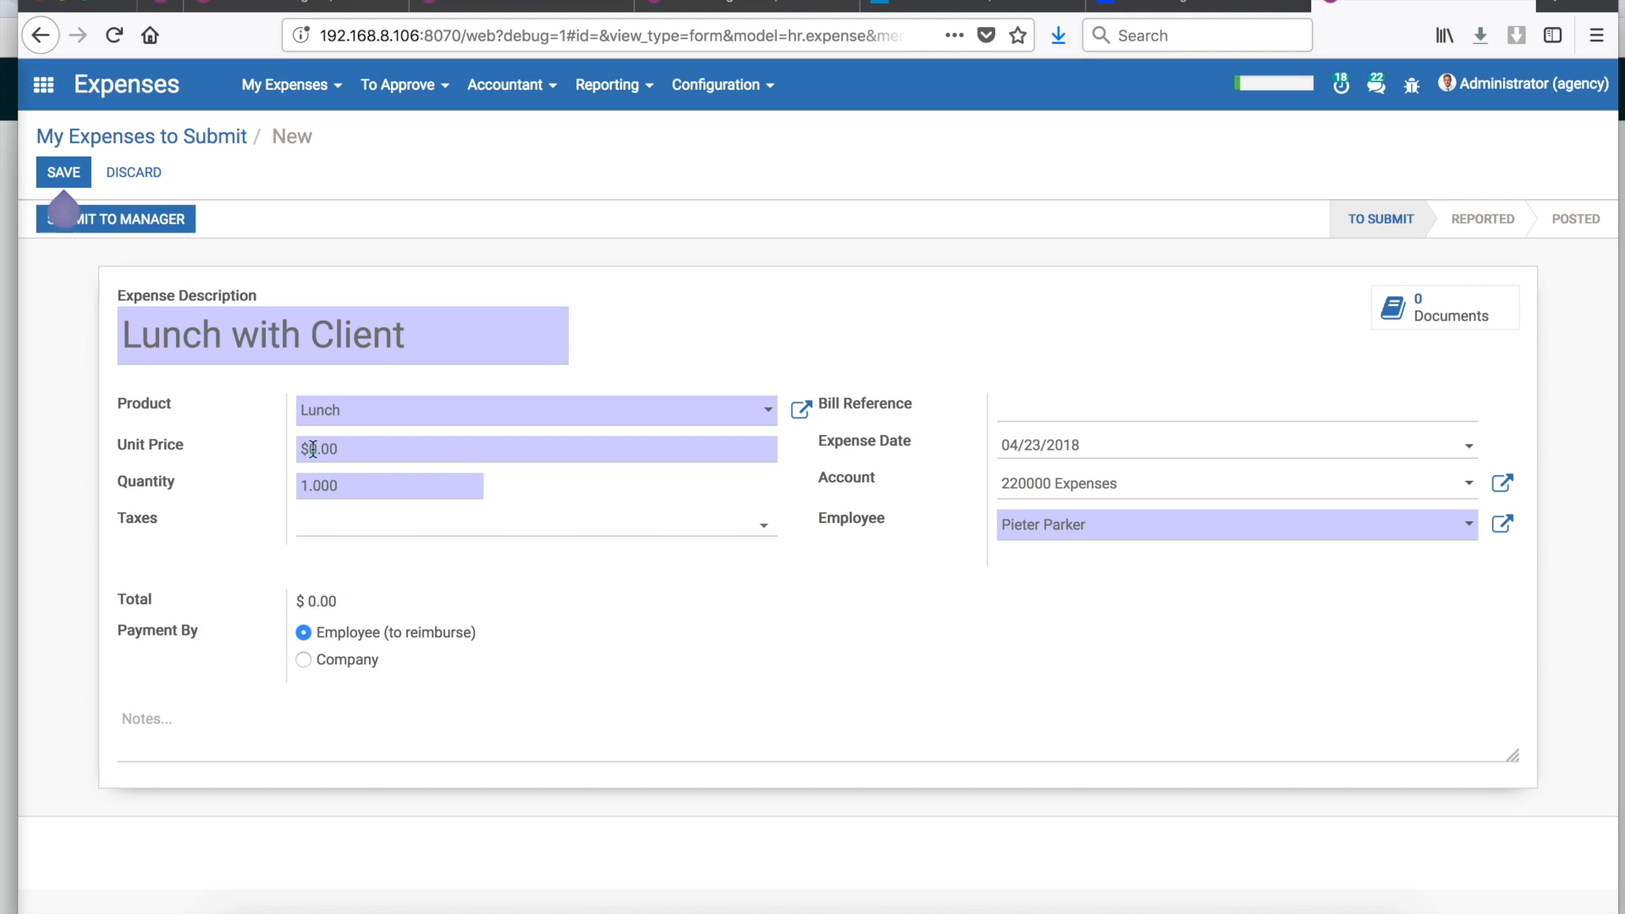
pyautogui.write('30')
pyautogui.press('BackSpace')
pyautogui.write('500')
pyautogui.click(301, 484)
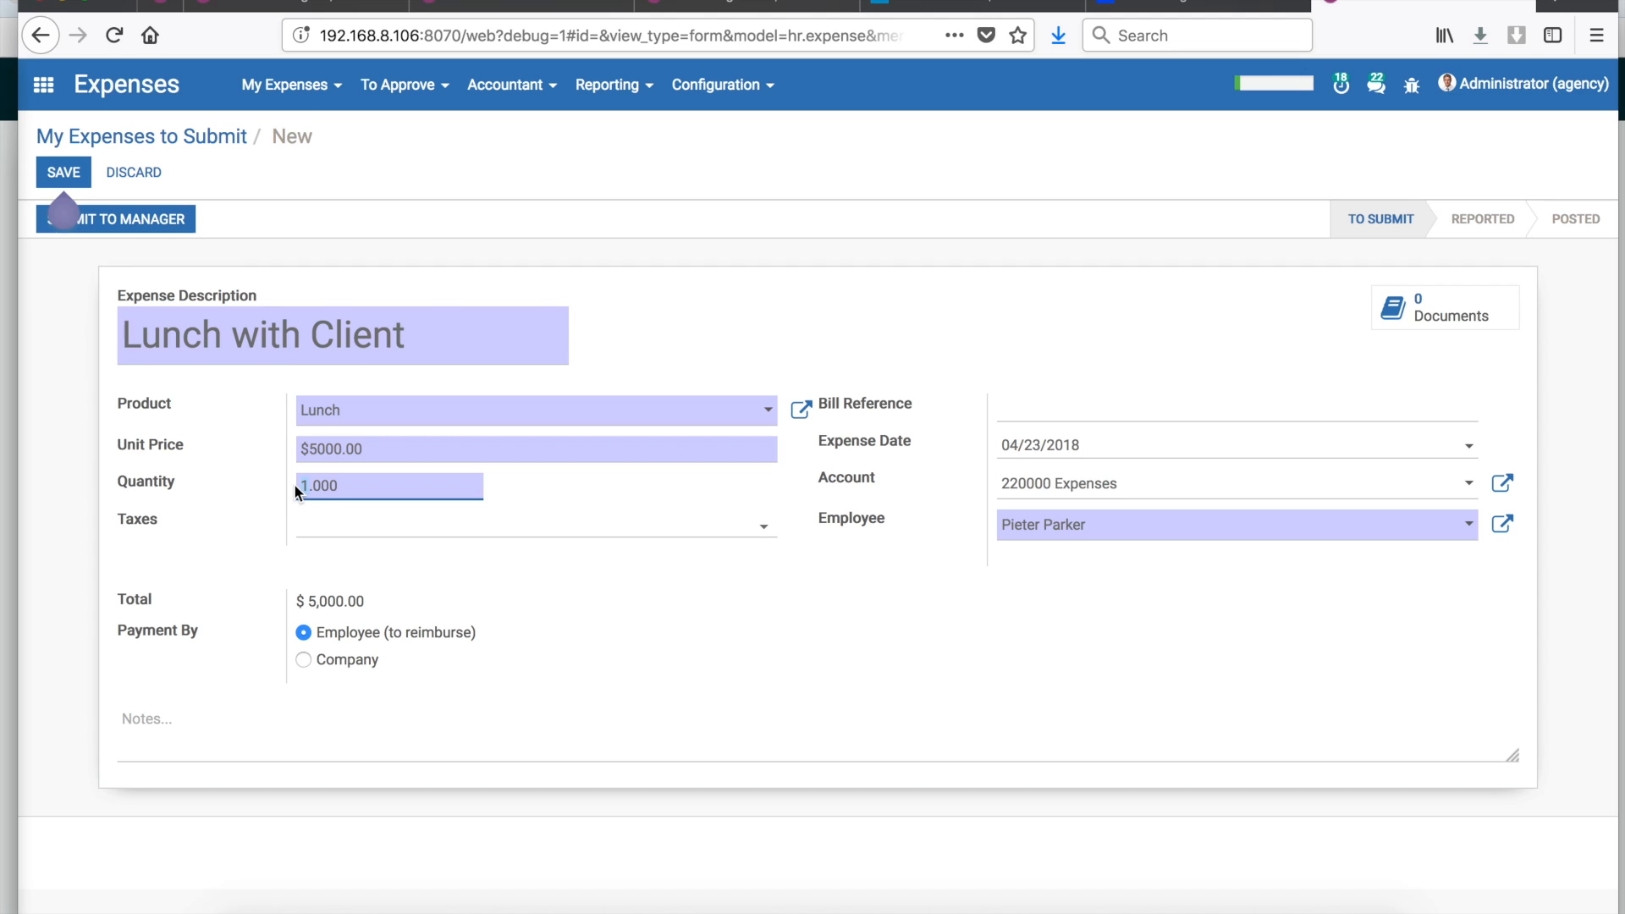
pyautogui.write('3')
pyautogui.click(534, 510)
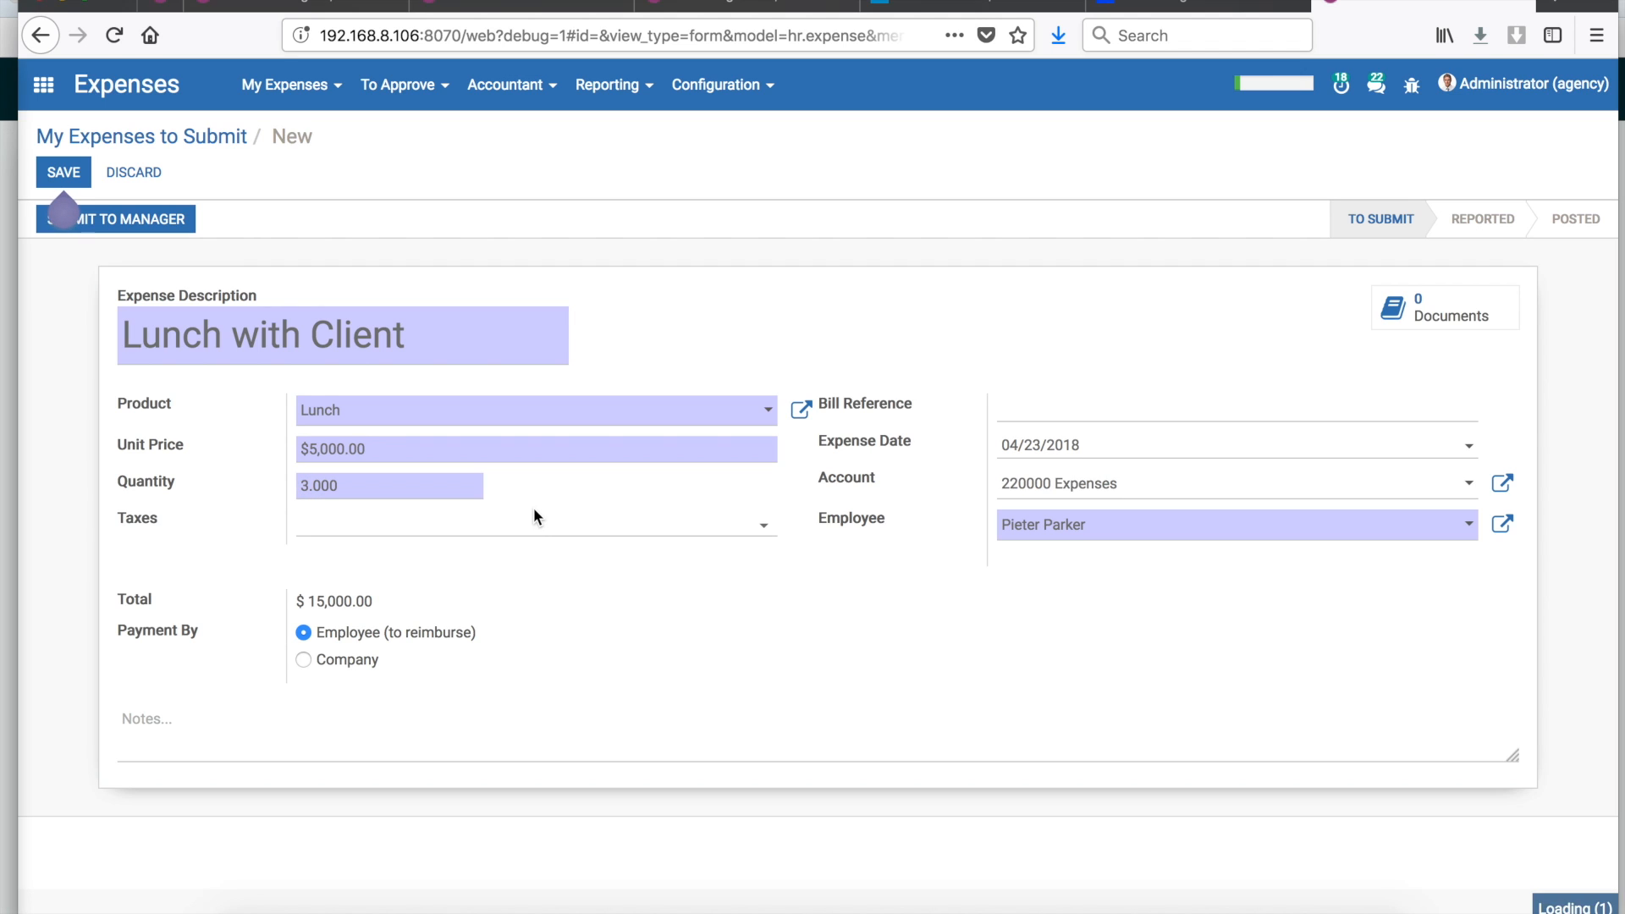
# - Enter the bill reference "Lunch with client to discuss App" and set the expense date to 04/20/2018
pyautogui.click(1046, 407)
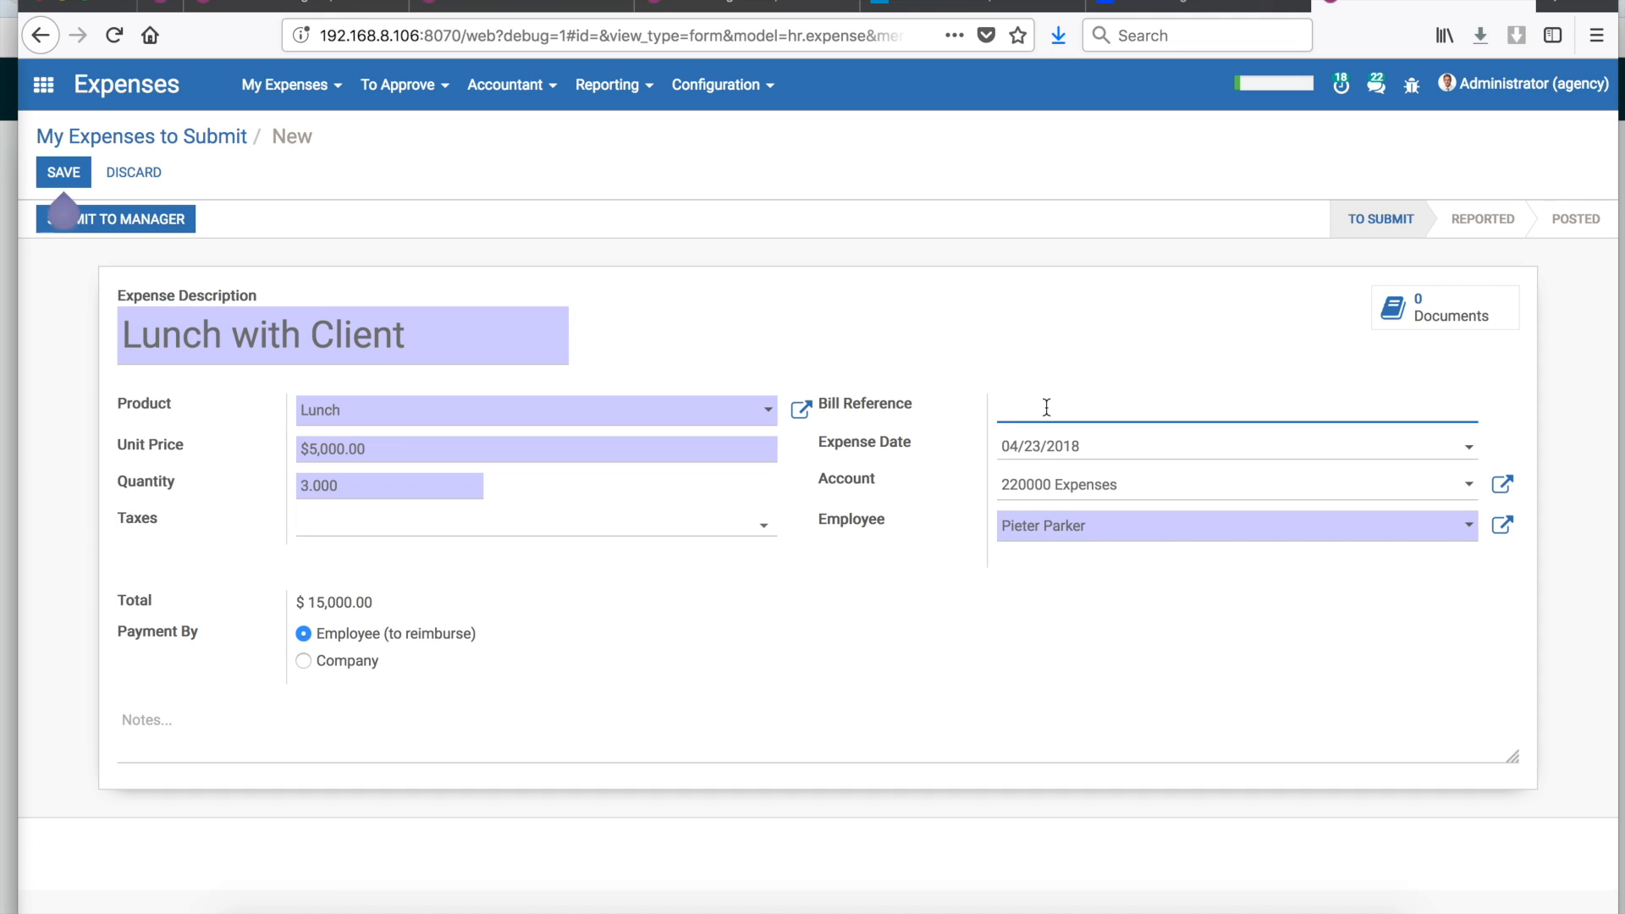
pyautogui.write('Lunch with client to die')
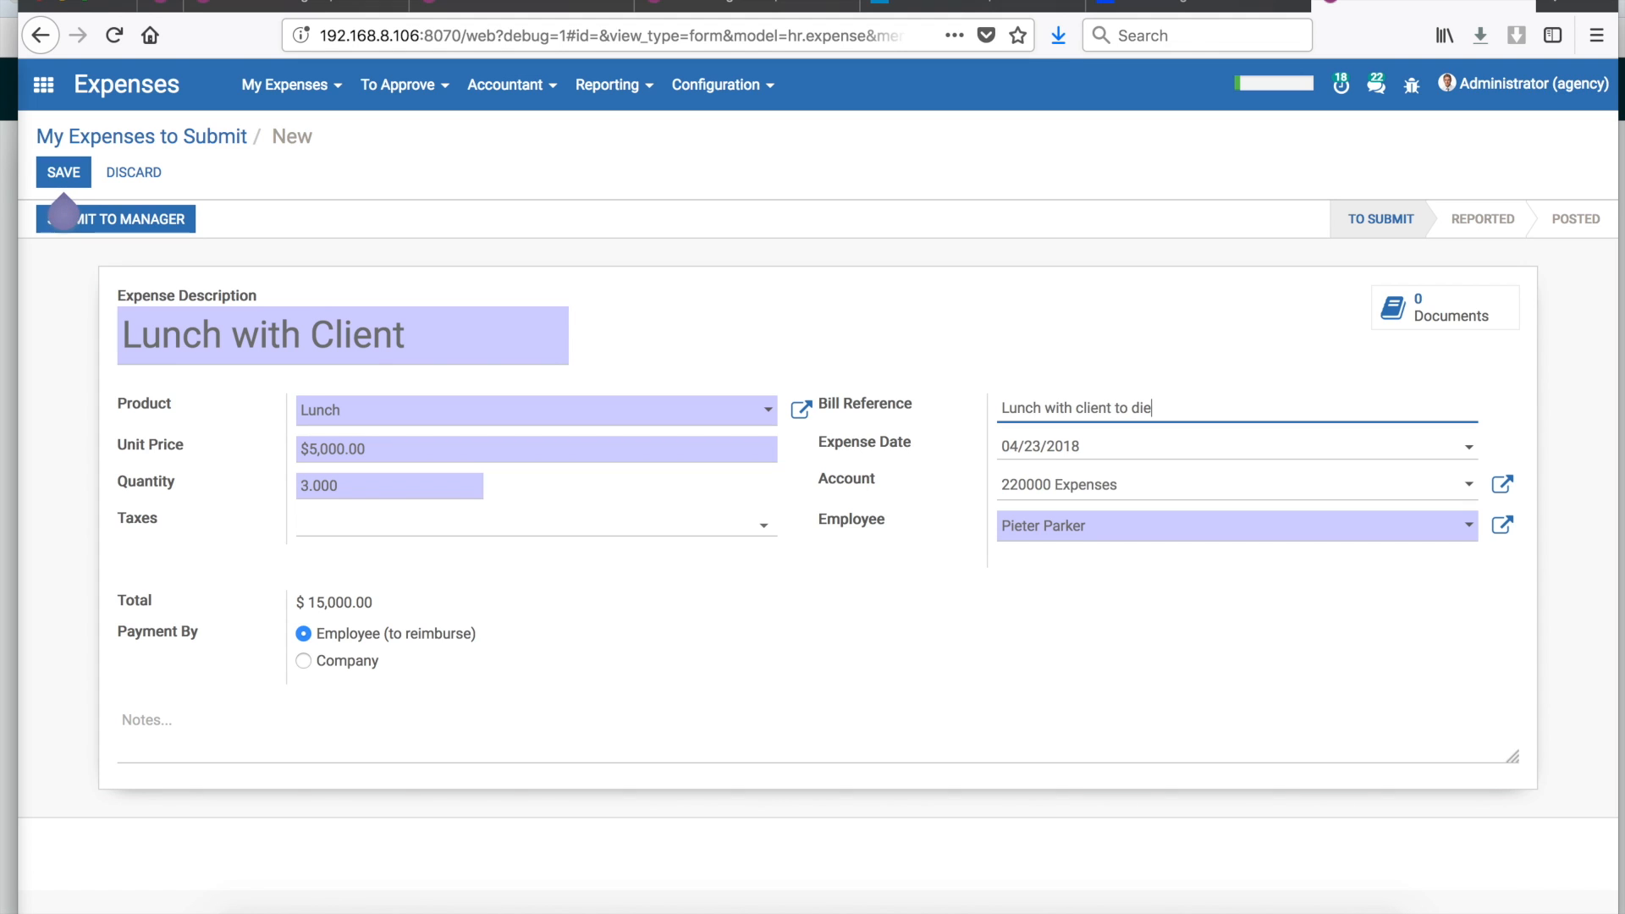
pyautogui.press('BackSpace')
pyautogui.write('scuss App')
pyautogui.click(1042, 446)
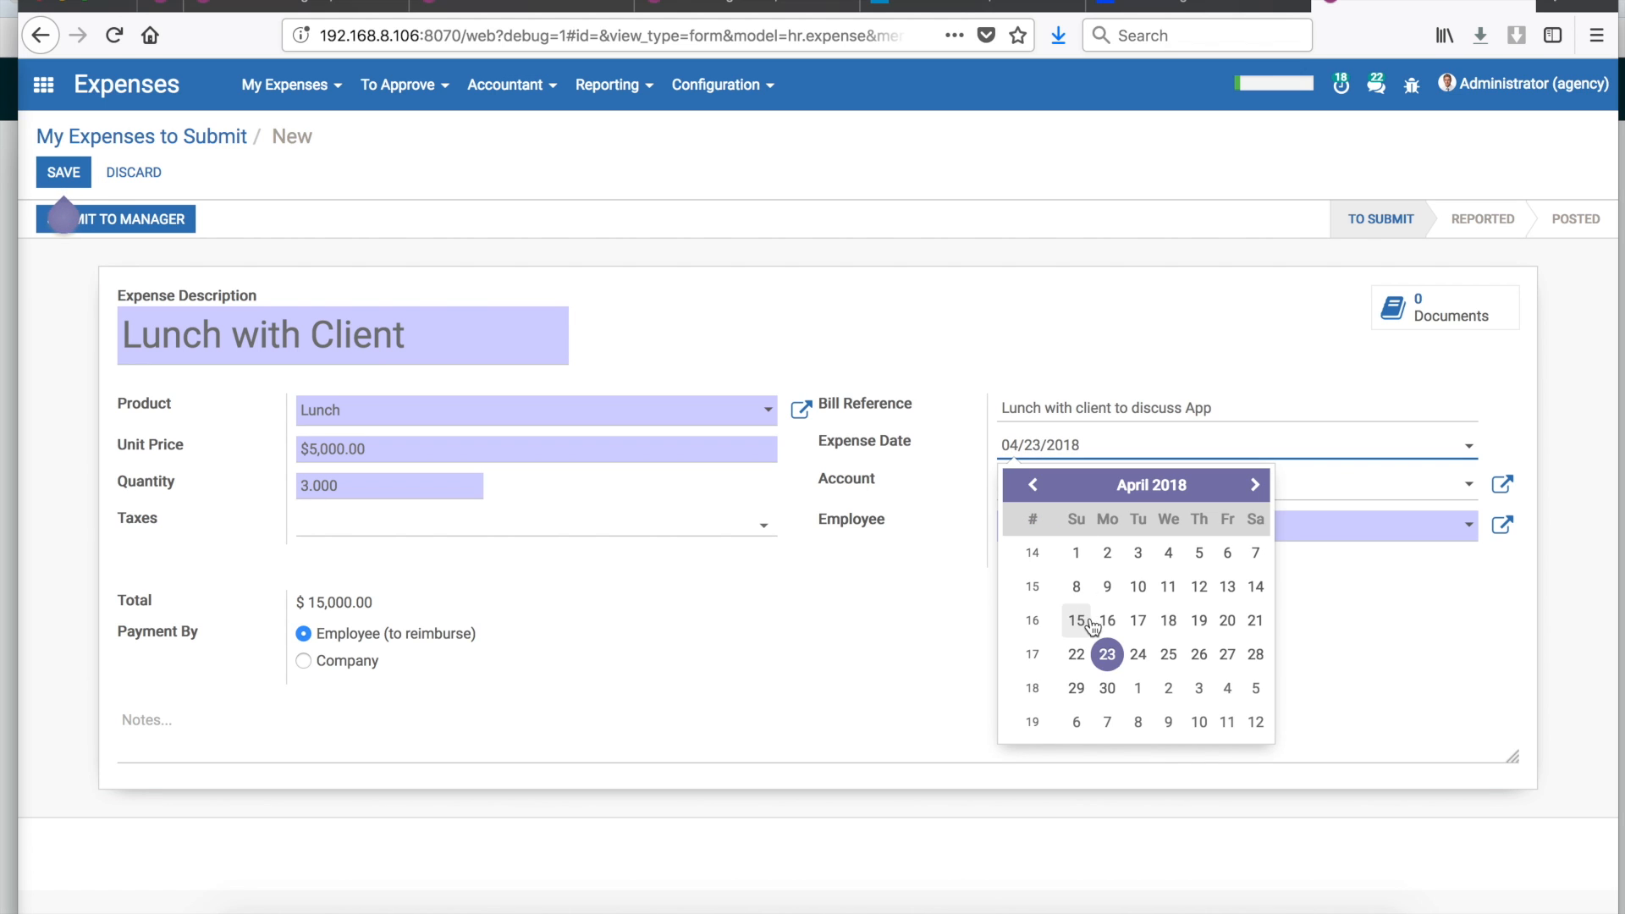
pyautogui.click(1227, 622)
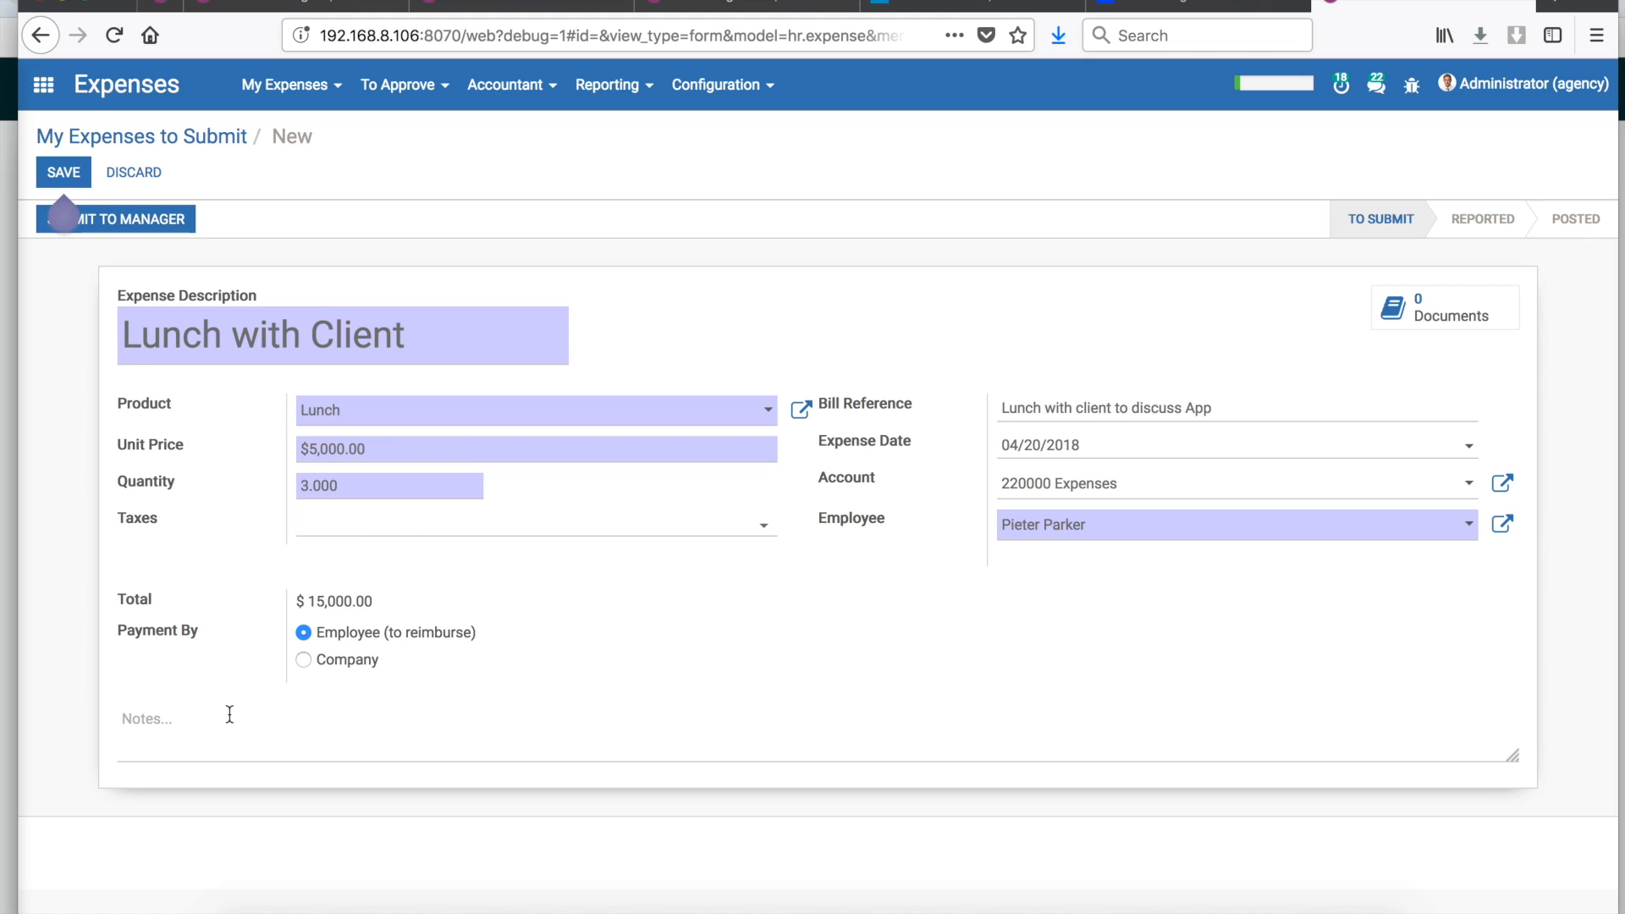
# - Submit the Lunch with Client expense to the manager, save its expense report and review the report's message history
pyautogui.doubleClick(298, 601)
pyautogui.click(324, 604)
pyautogui.click(150, 716)
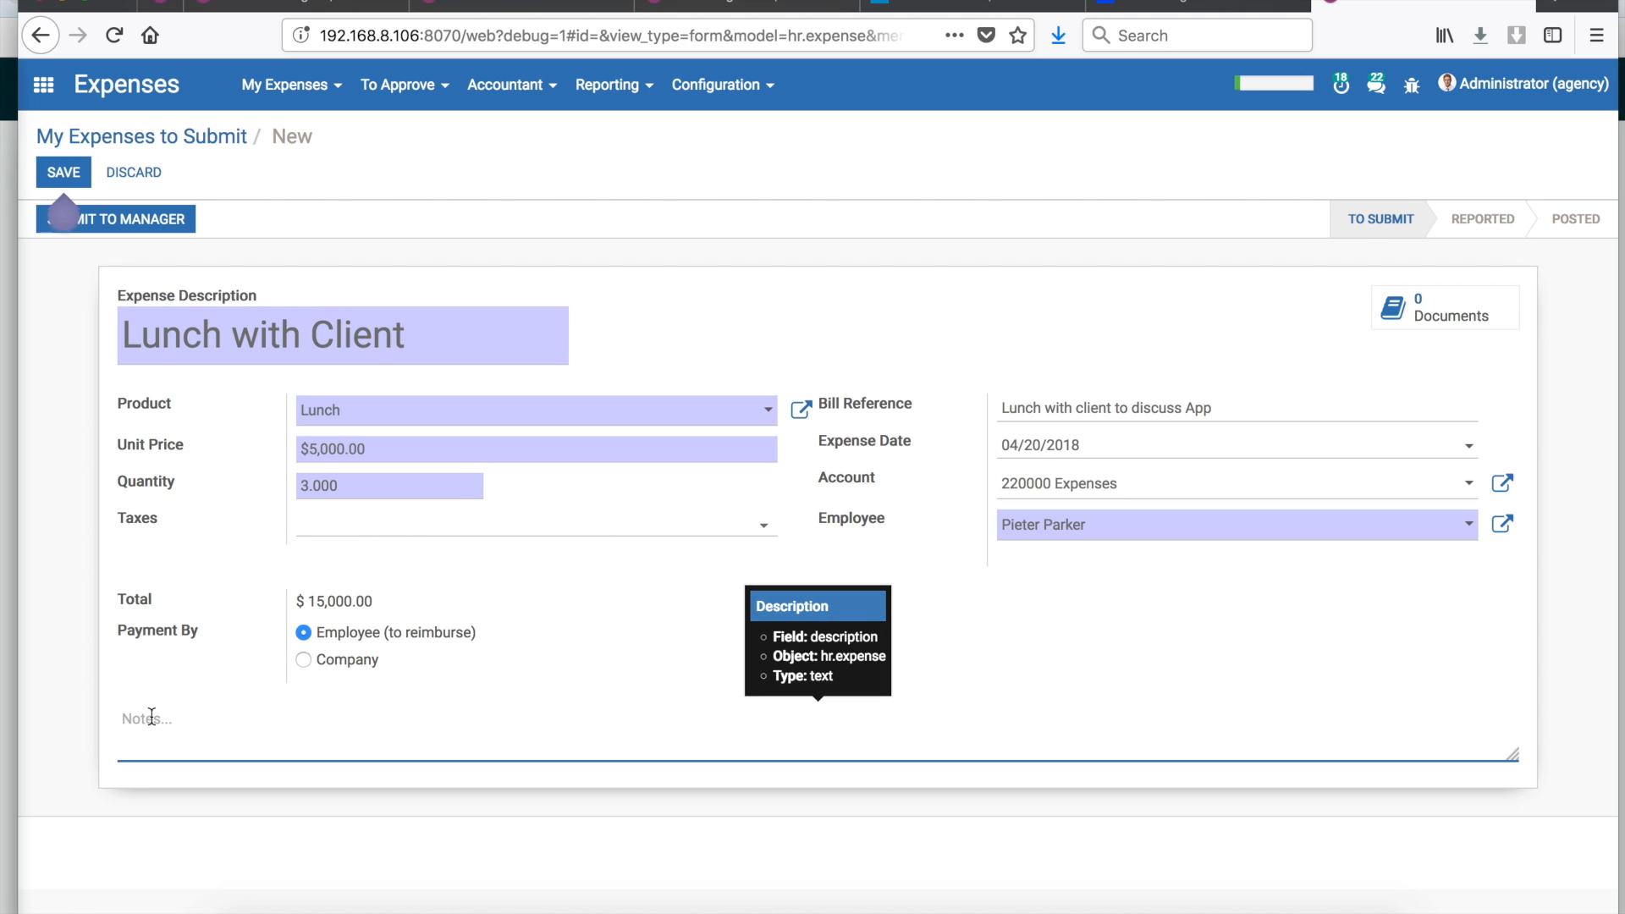
pyautogui.click(79, 429)
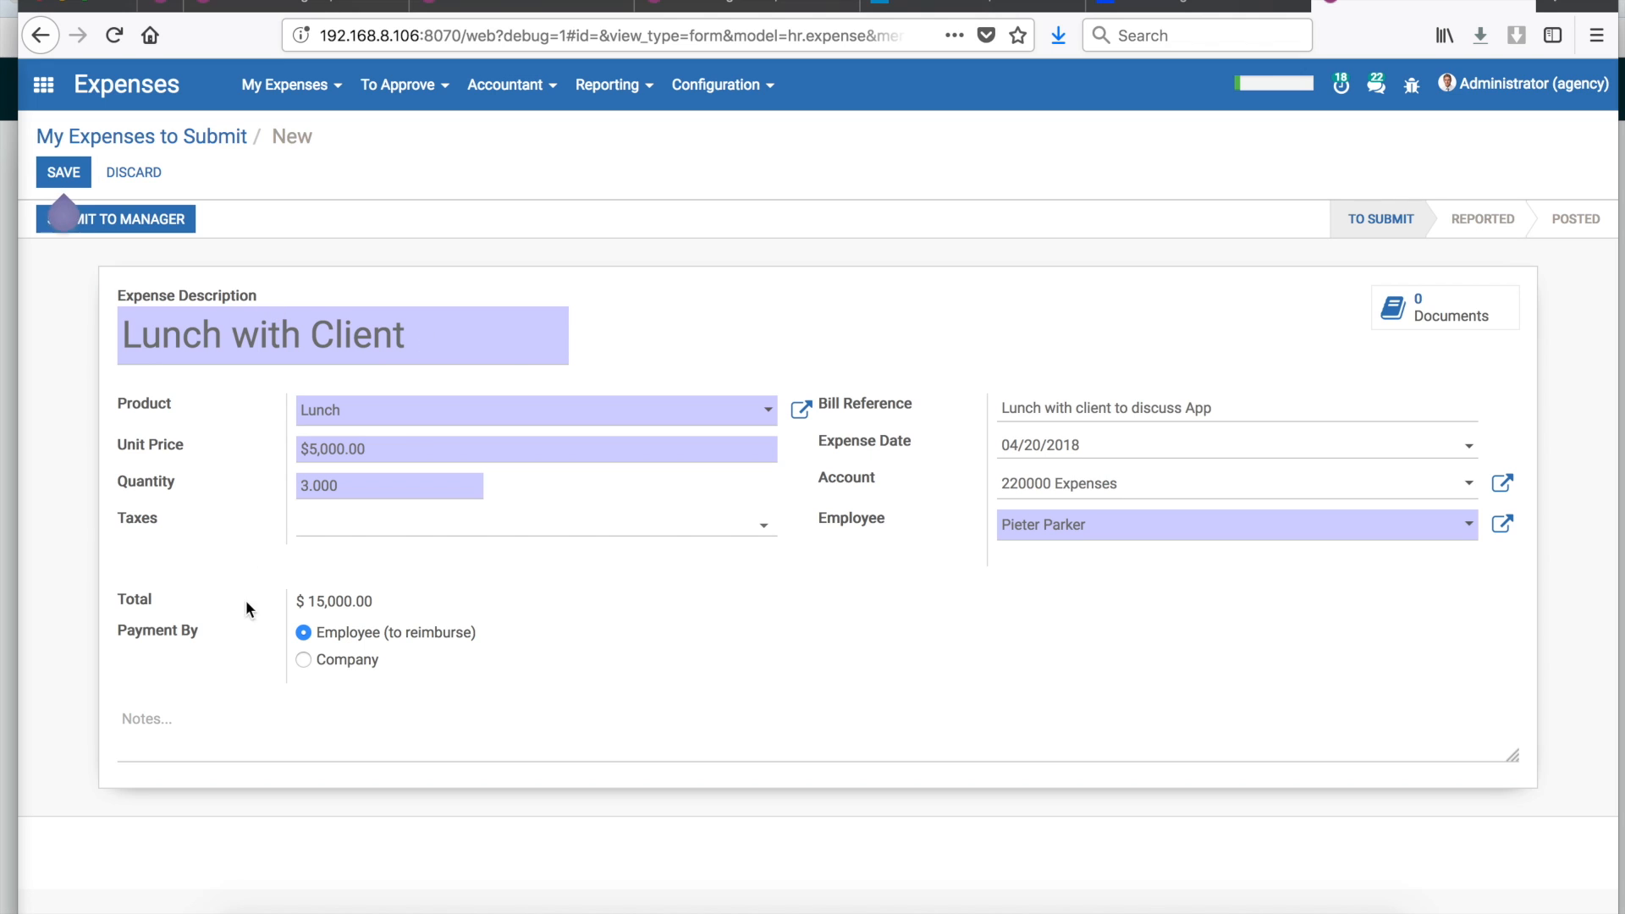
pyautogui.click(161, 220)
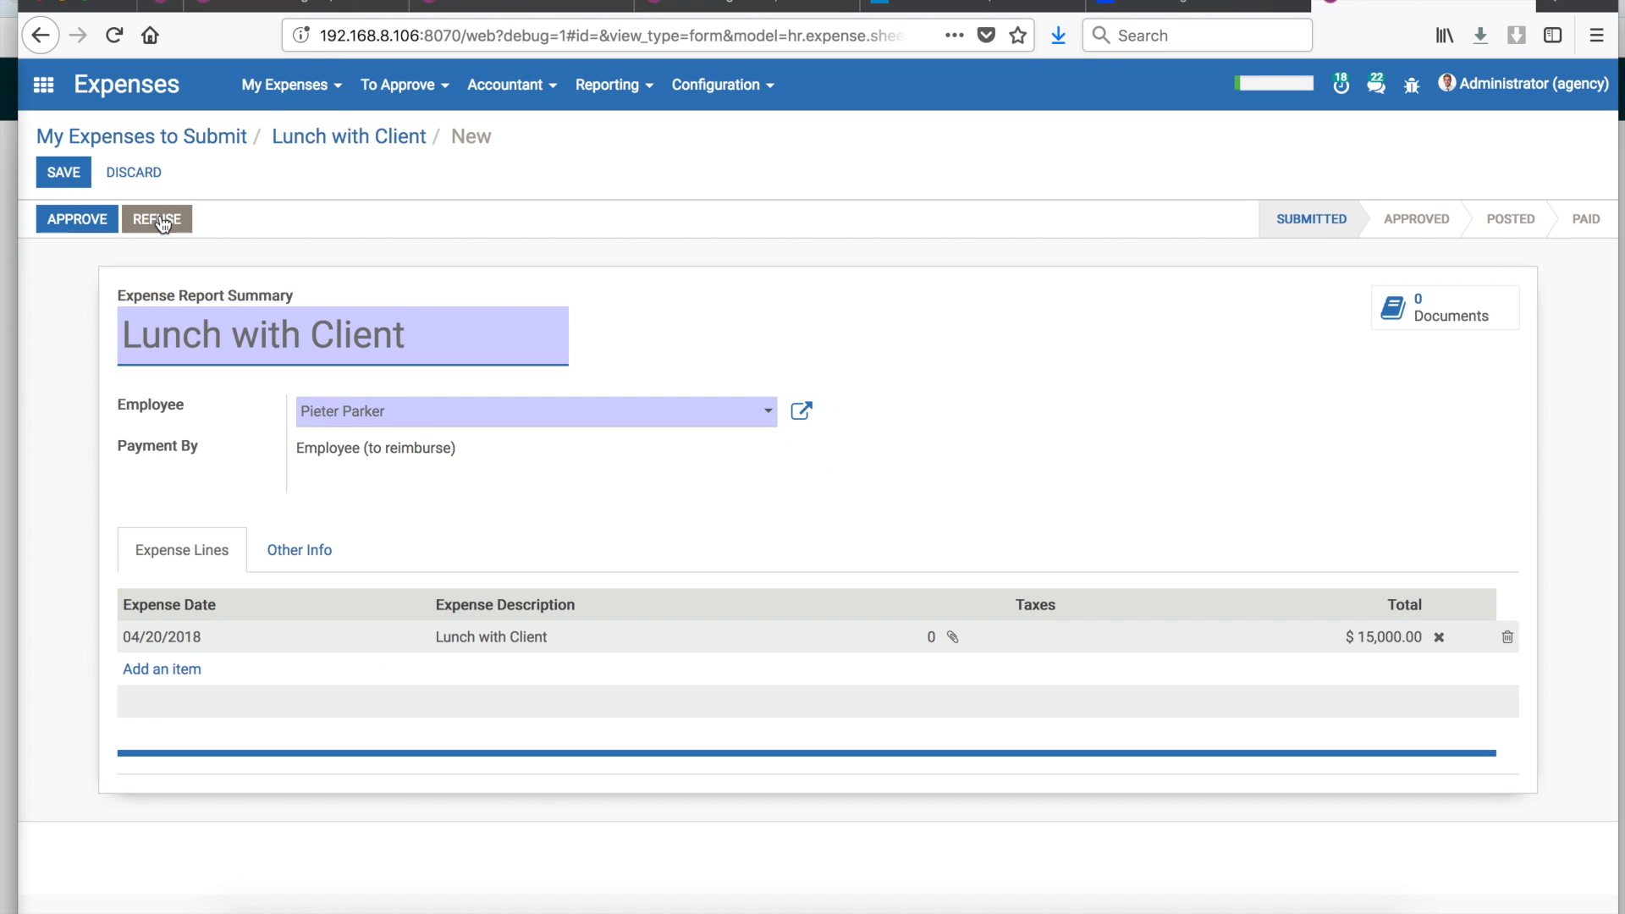
pyautogui.click(61, 220)
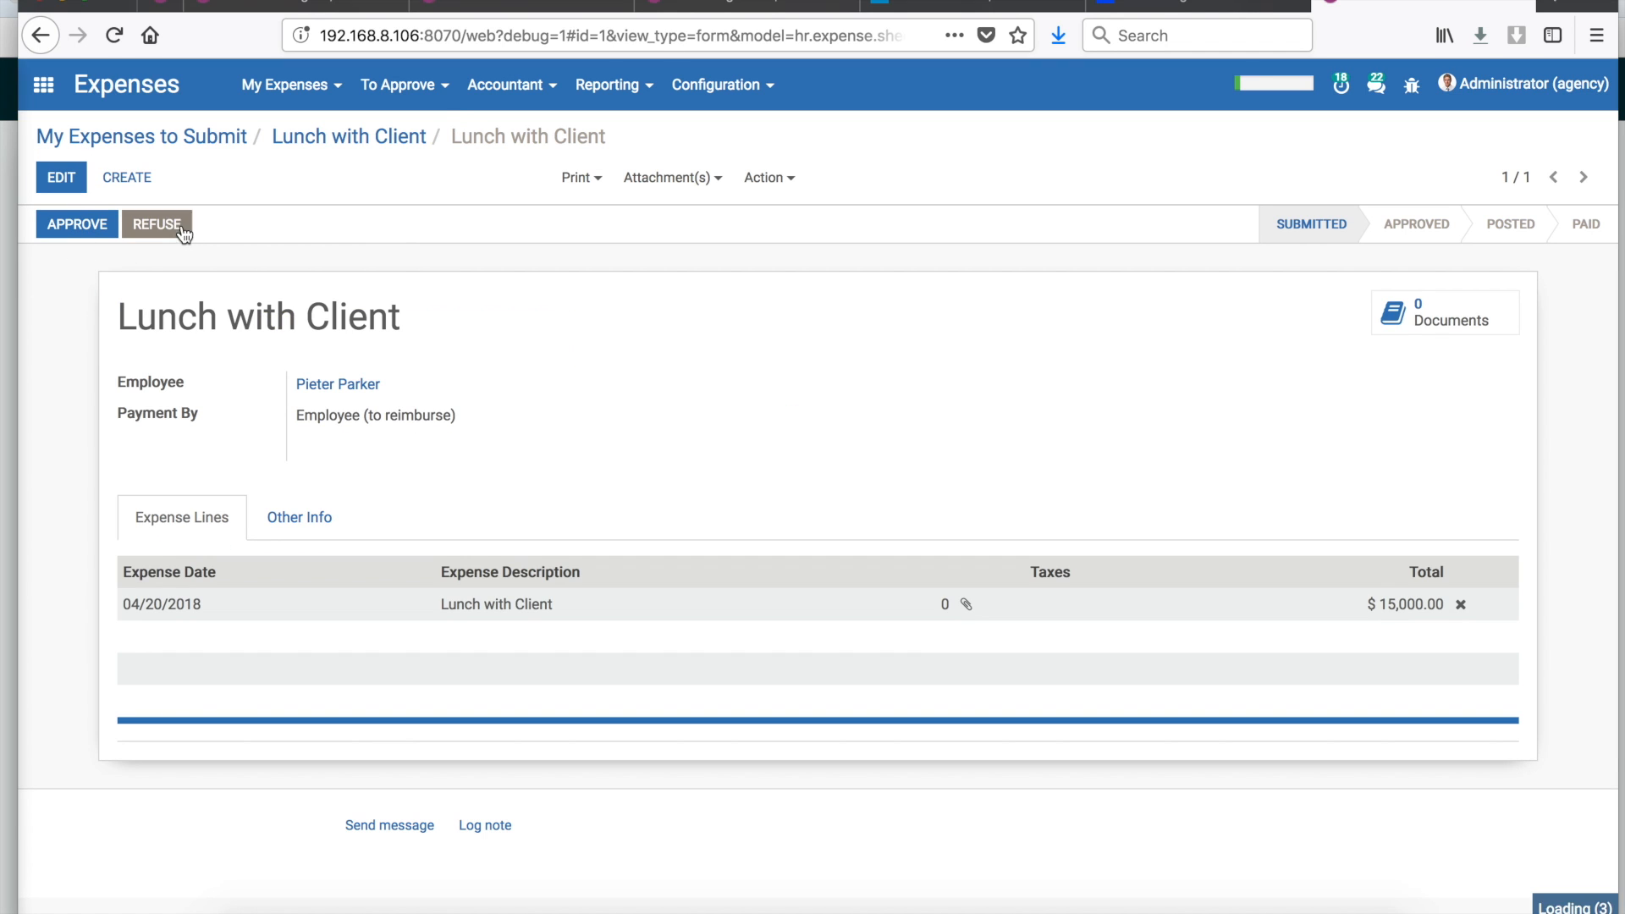
pyautogui.scroll(-2, 107, 650)
pyautogui.scroll(-1, 107, 641)
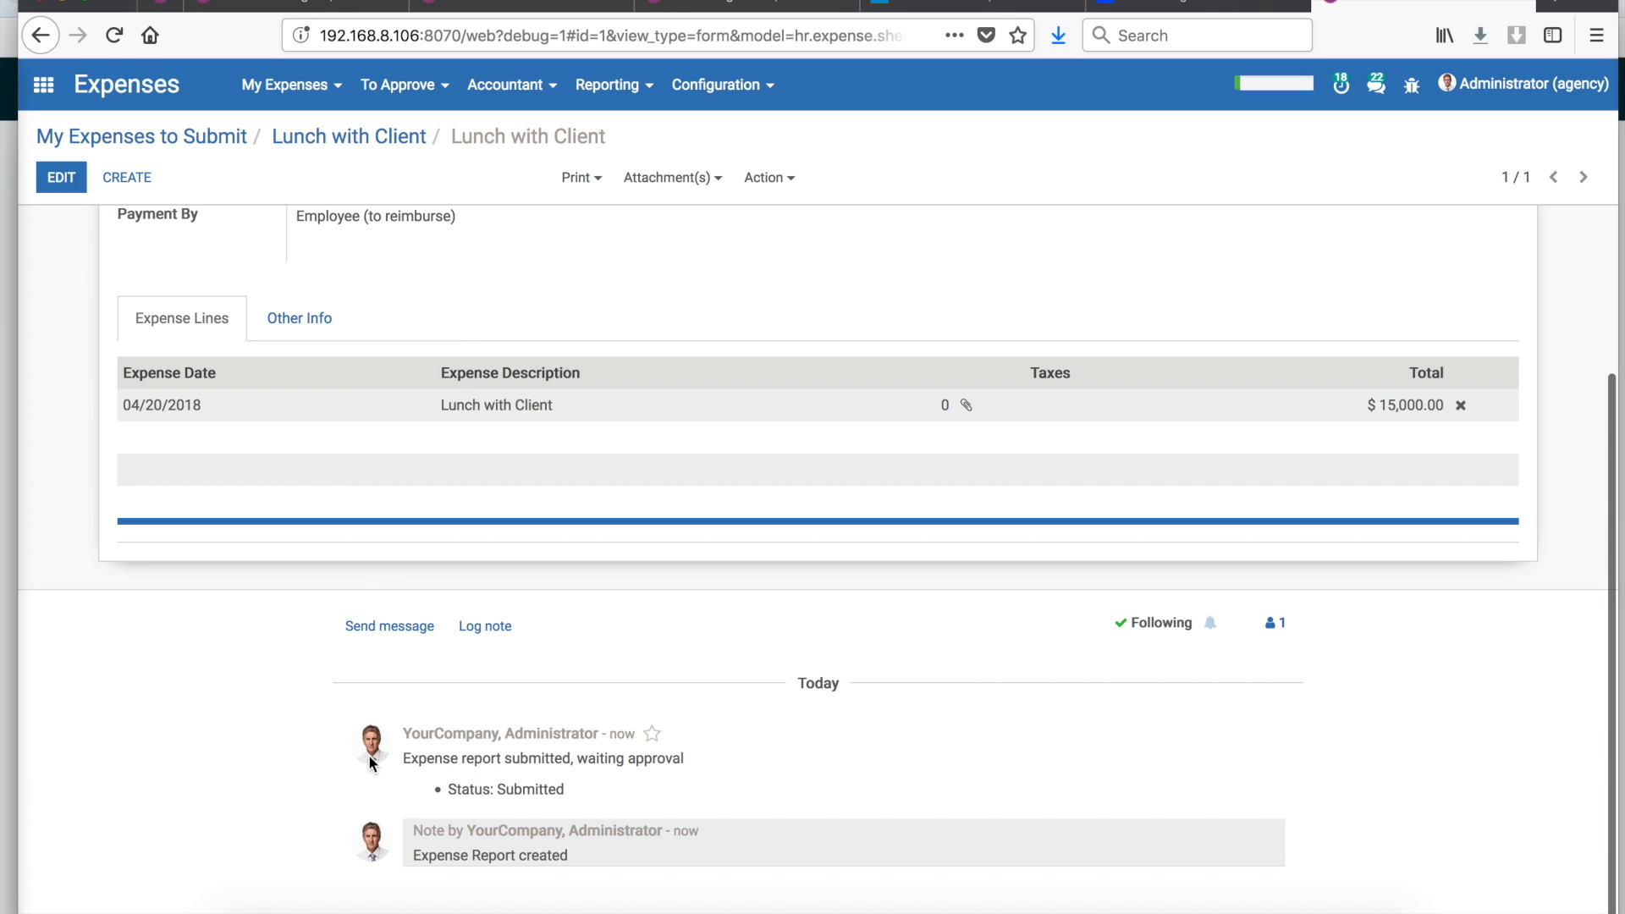
pyautogui.scroll(3, 350, 784)
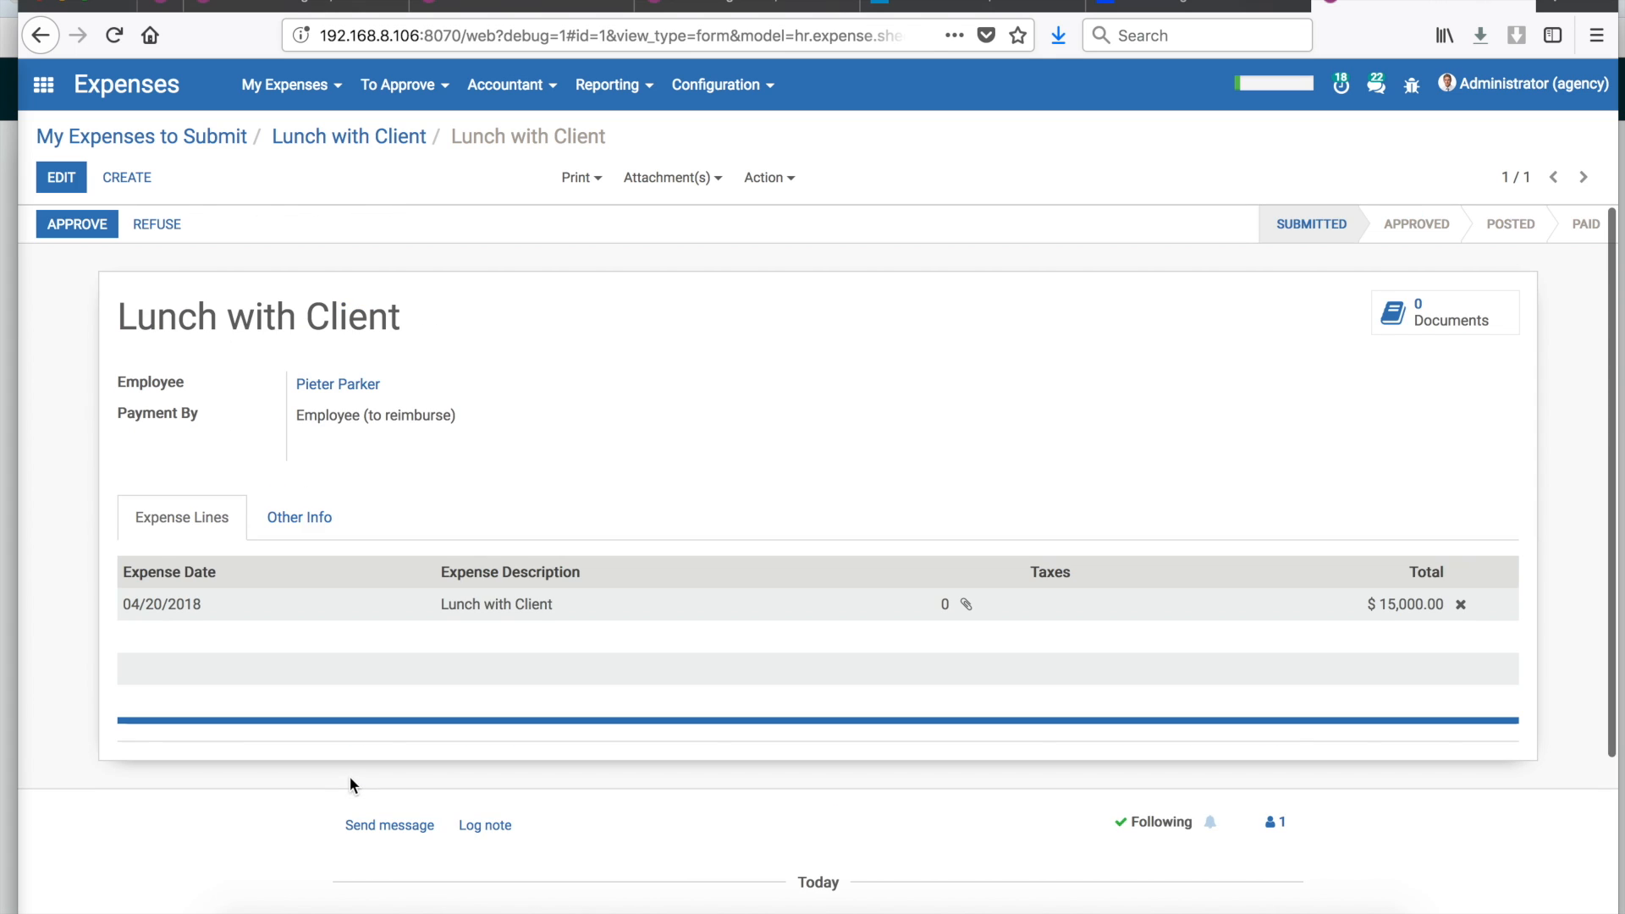
pyautogui.scroll(-2, 357, 750)
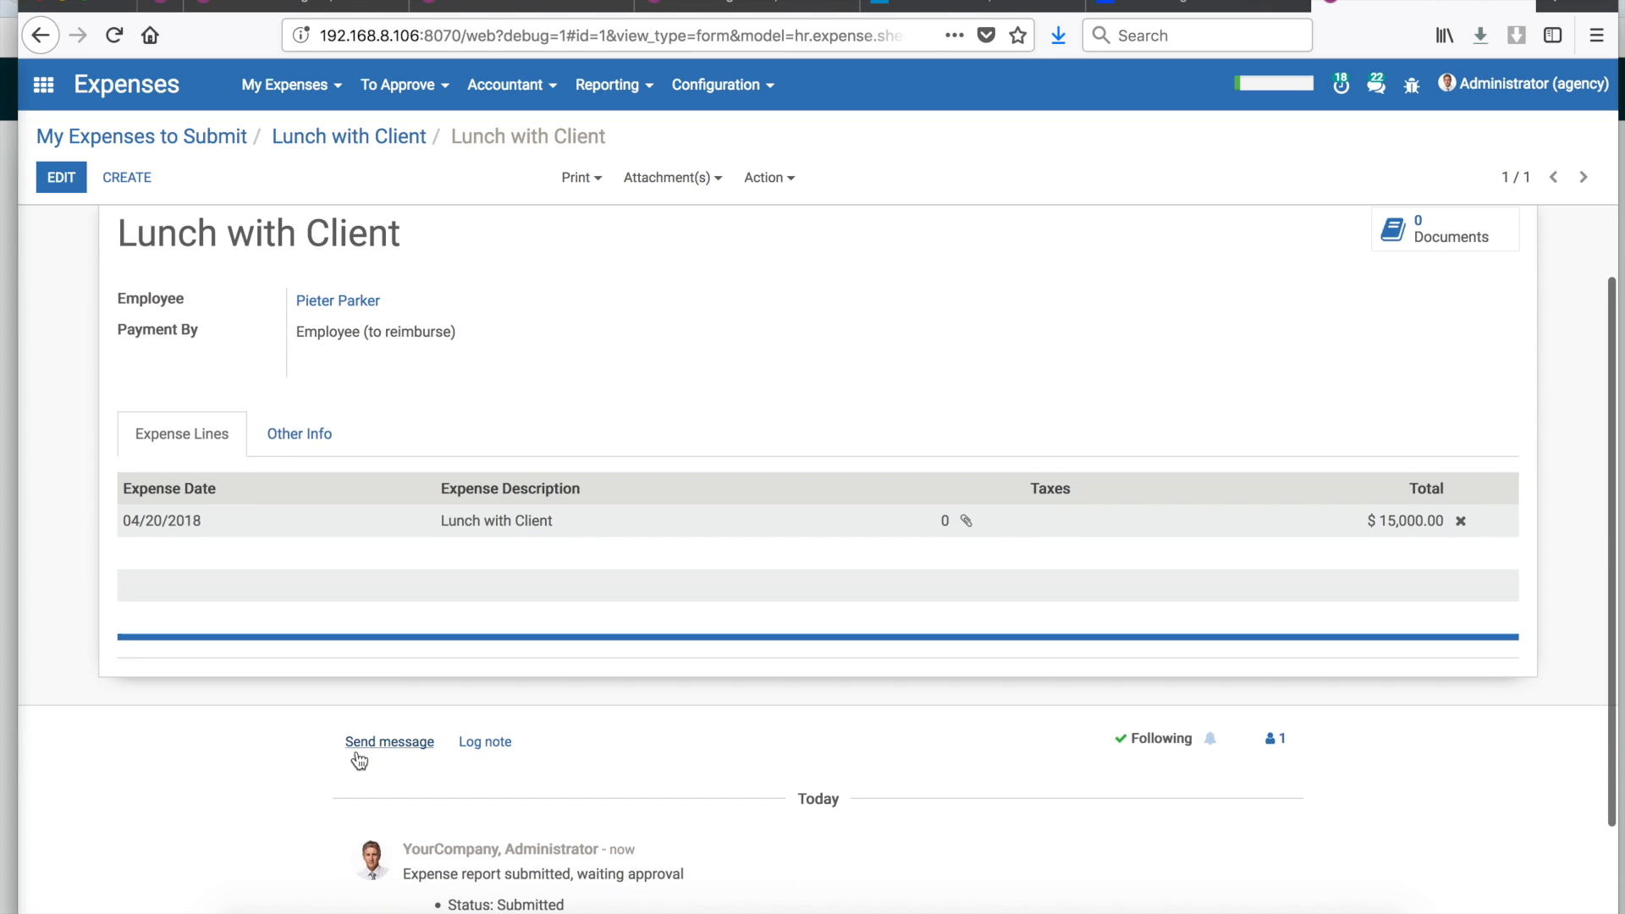
# - Log the note "Receipt attached." on the Lunch with Client expense report with Screen Shot 2018-04-17 at 1.28.26 PM.png attached
pyautogui.scroll(2, 357, 753)
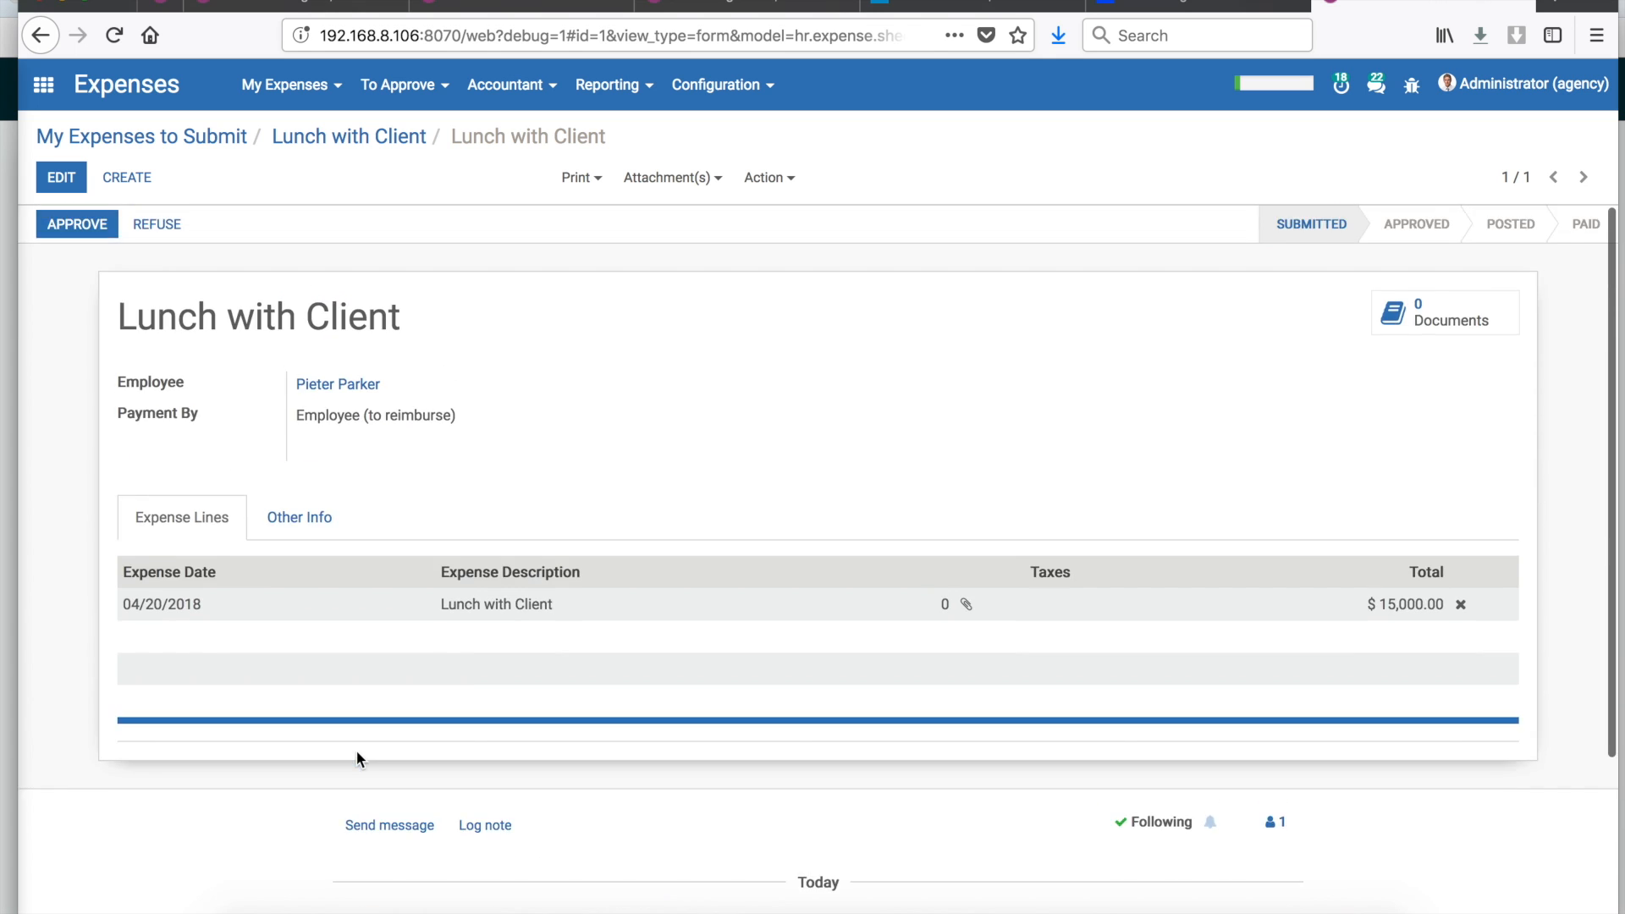
pyautogui.scroll(-3, 497, 501)
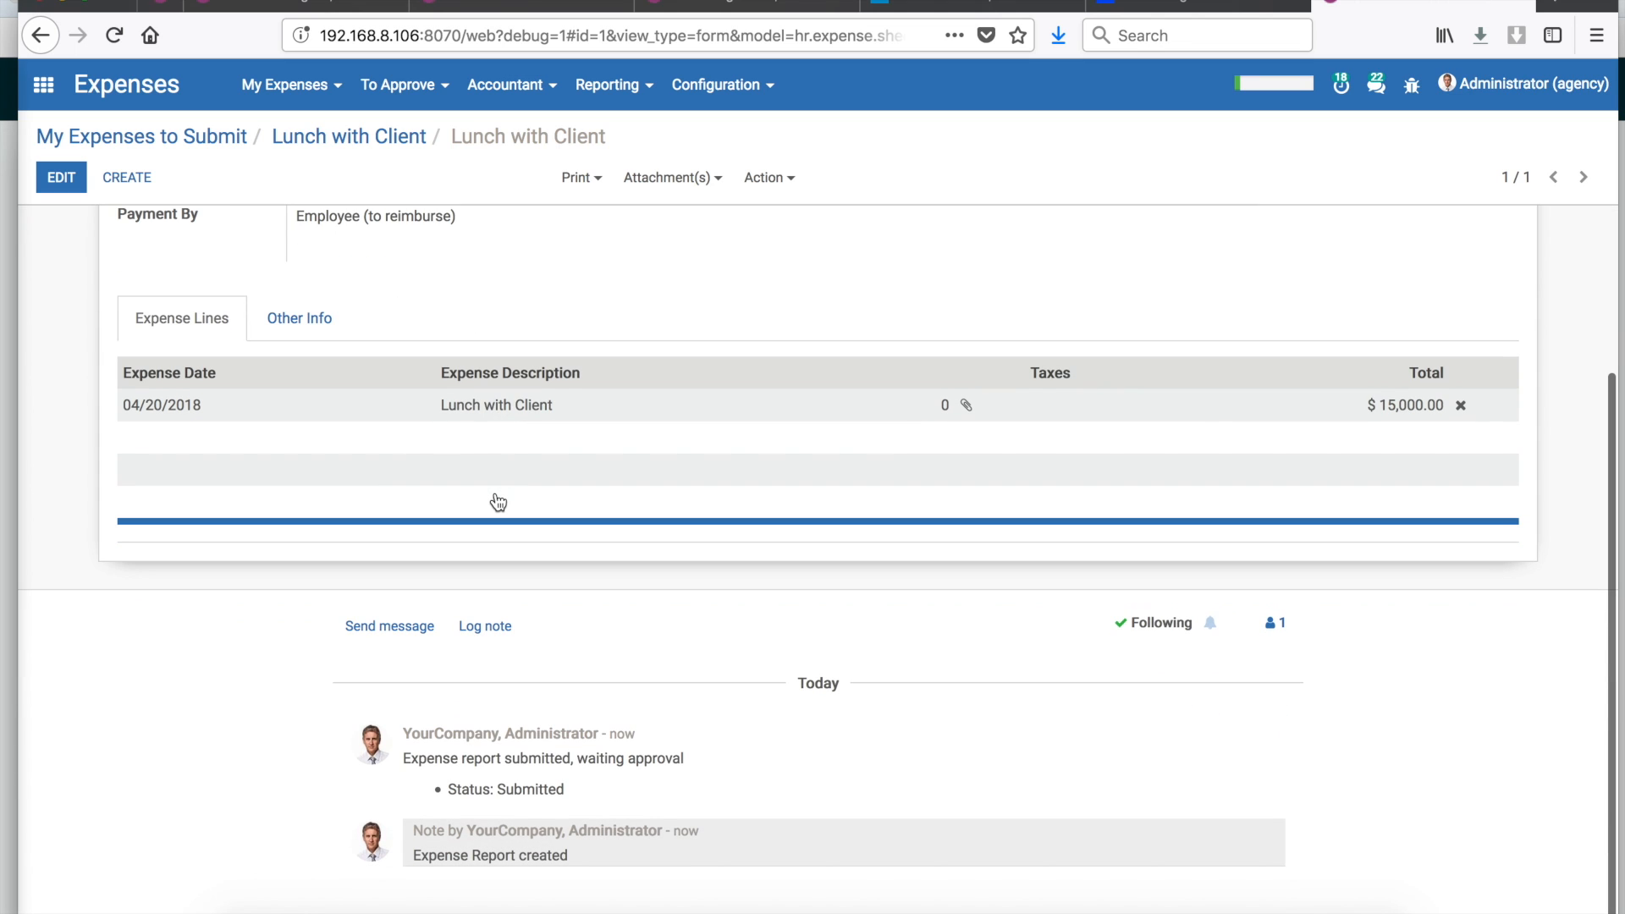
pyautogui.click(484, 631)
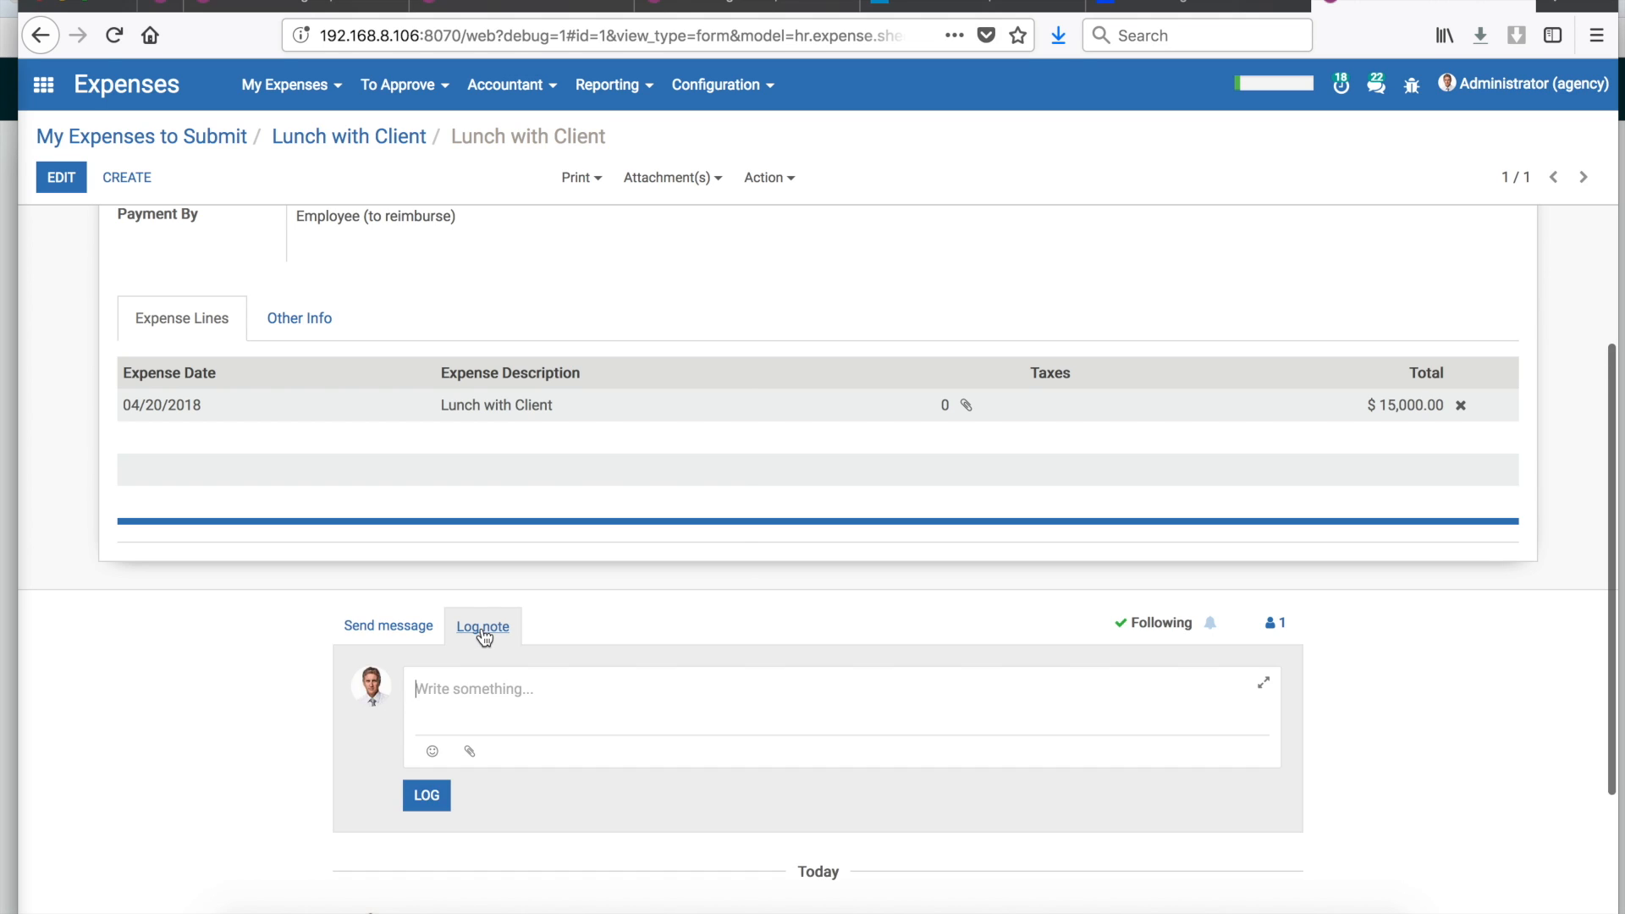
pyautogui.click(470, 752)
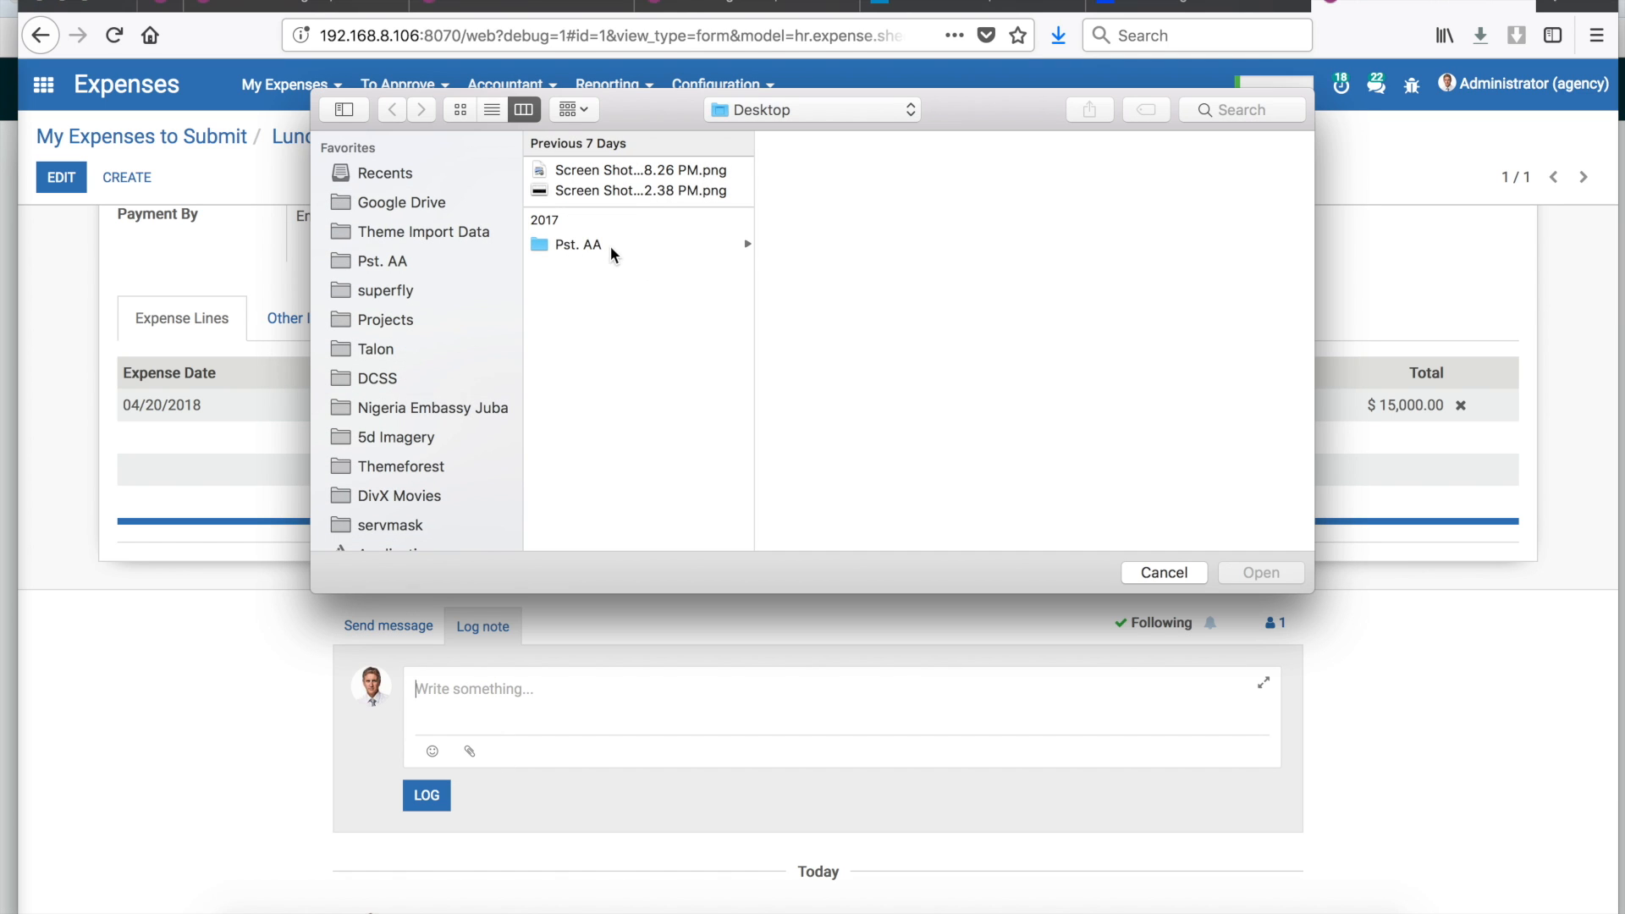
pyautogui.click(584, 172)
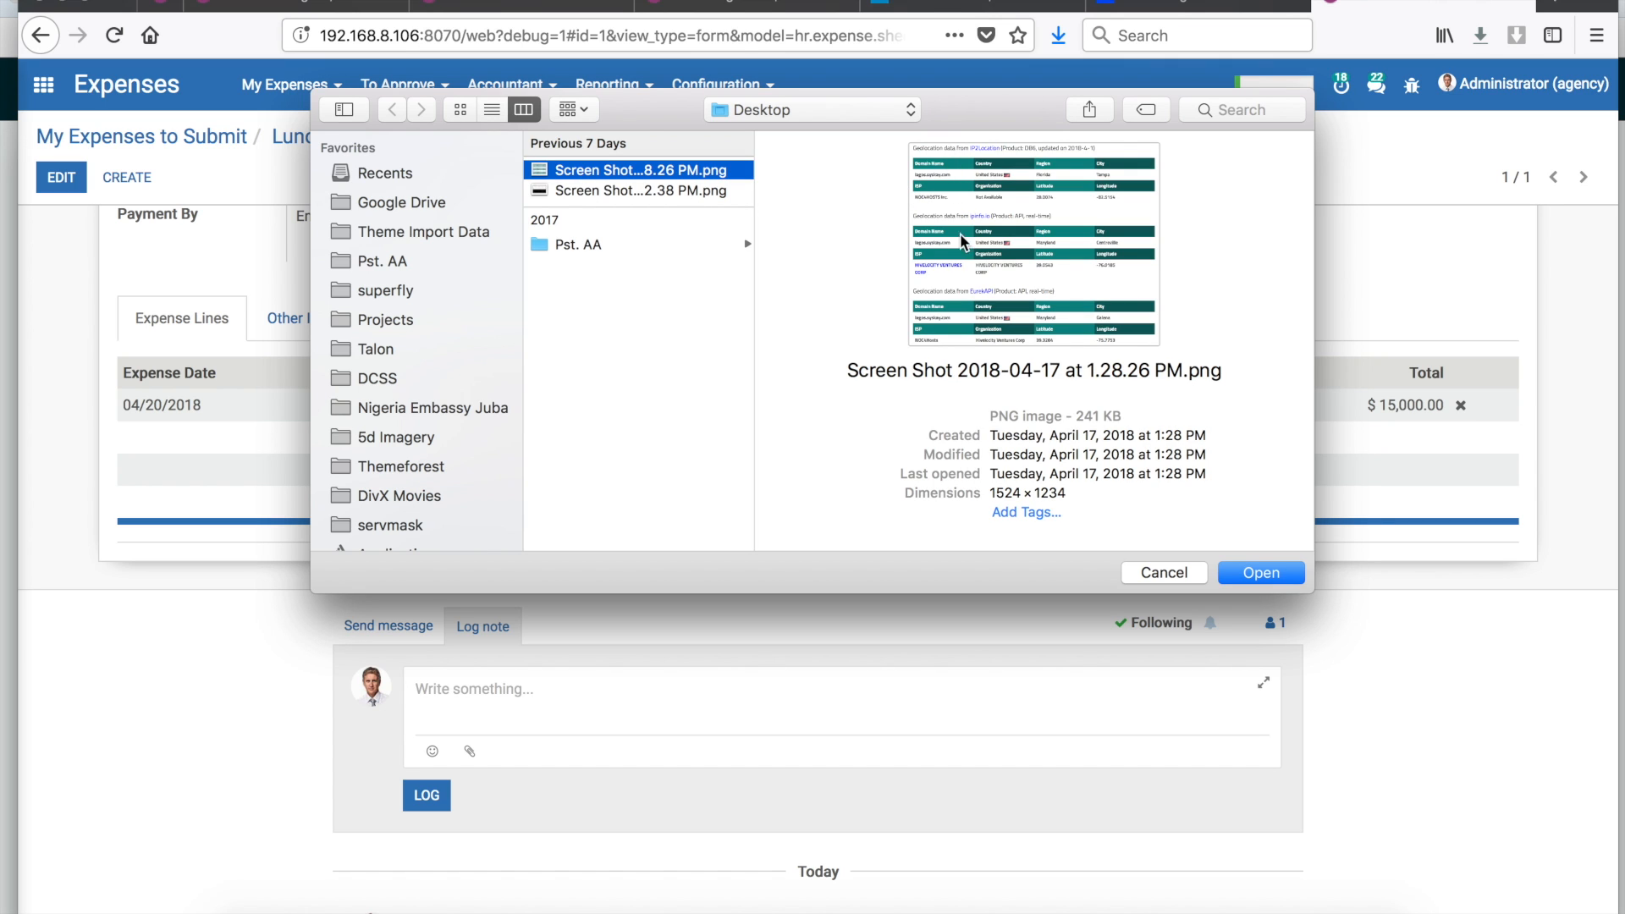
pyautogui.click(1237, 573)
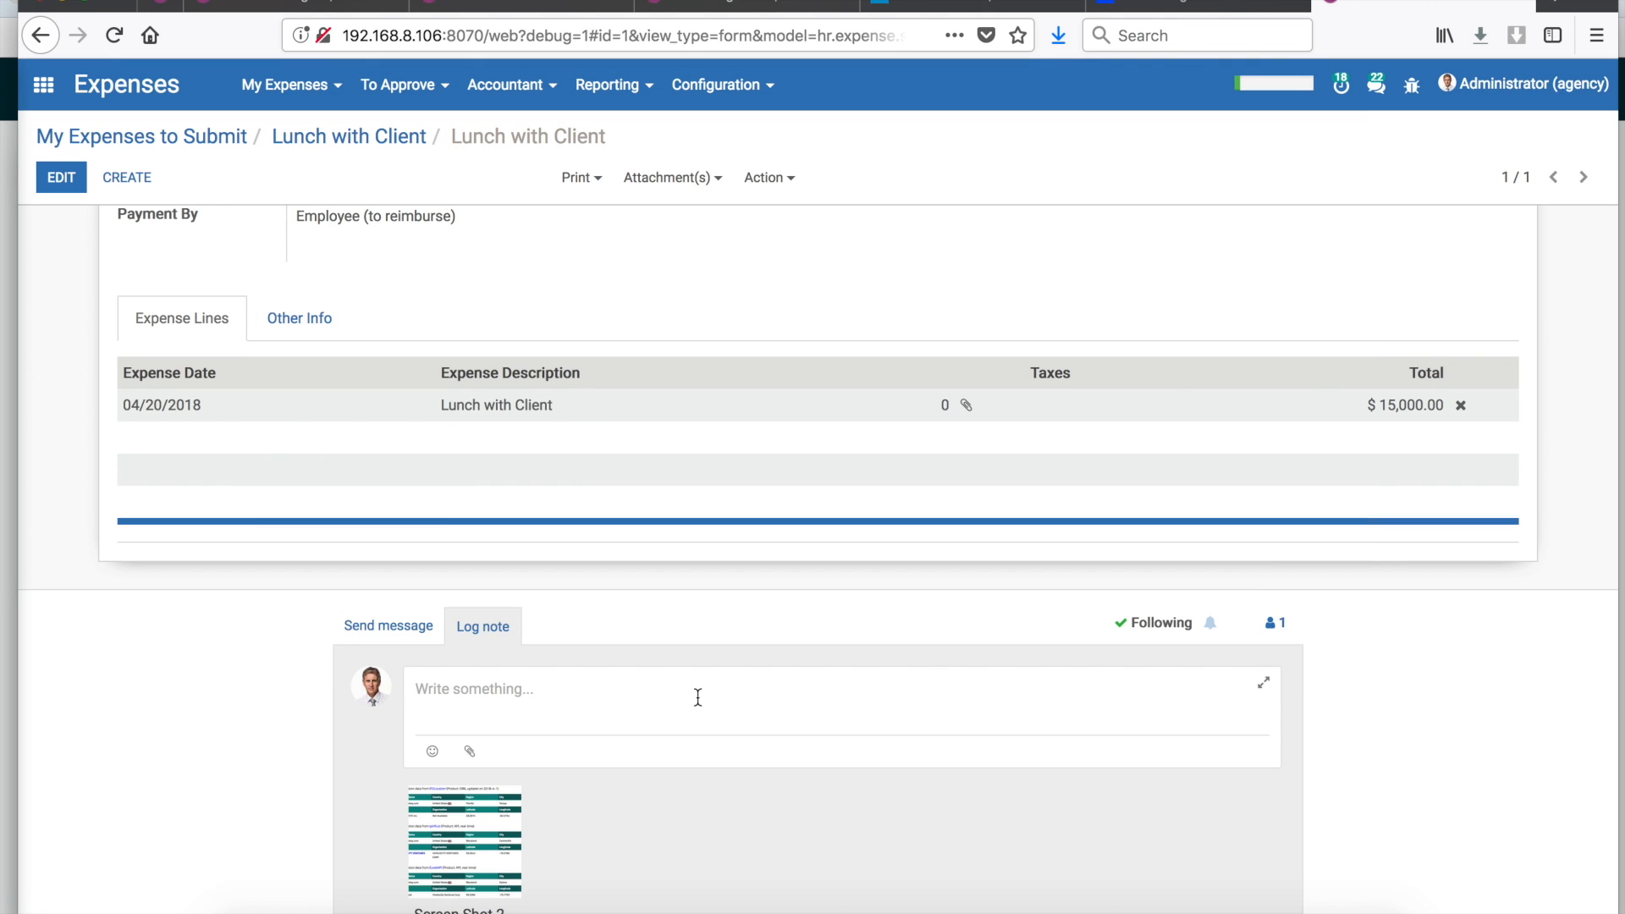
pyautogui.write('Receipt attached.')
pyautogui.scroll(-2, 689, 710)
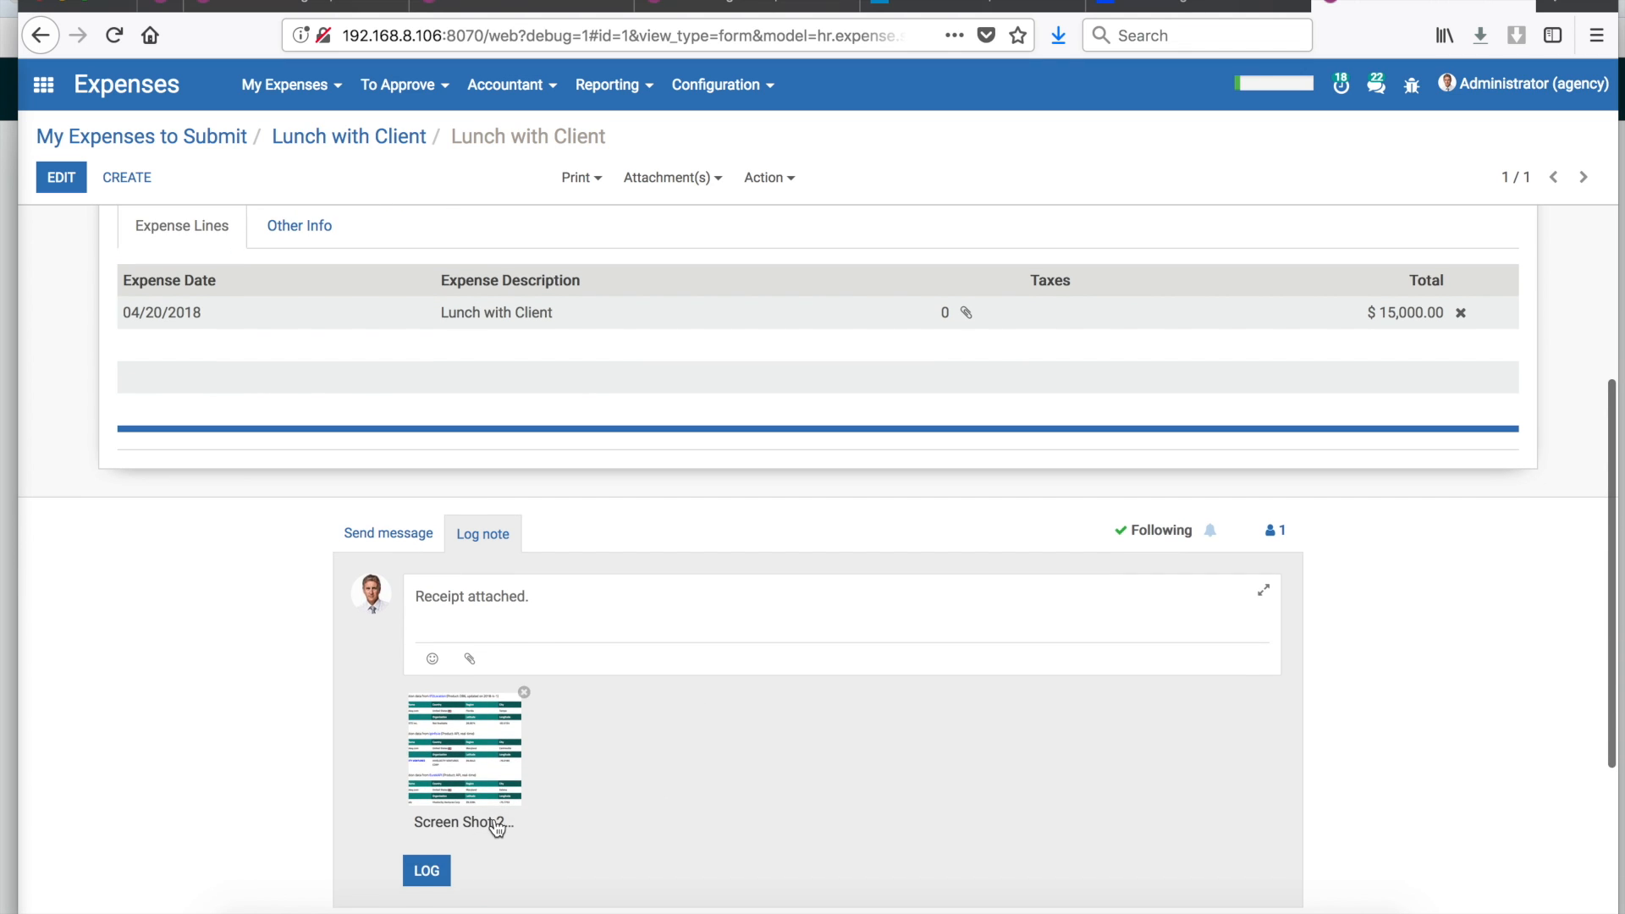
pyautogui.click(430, 871)
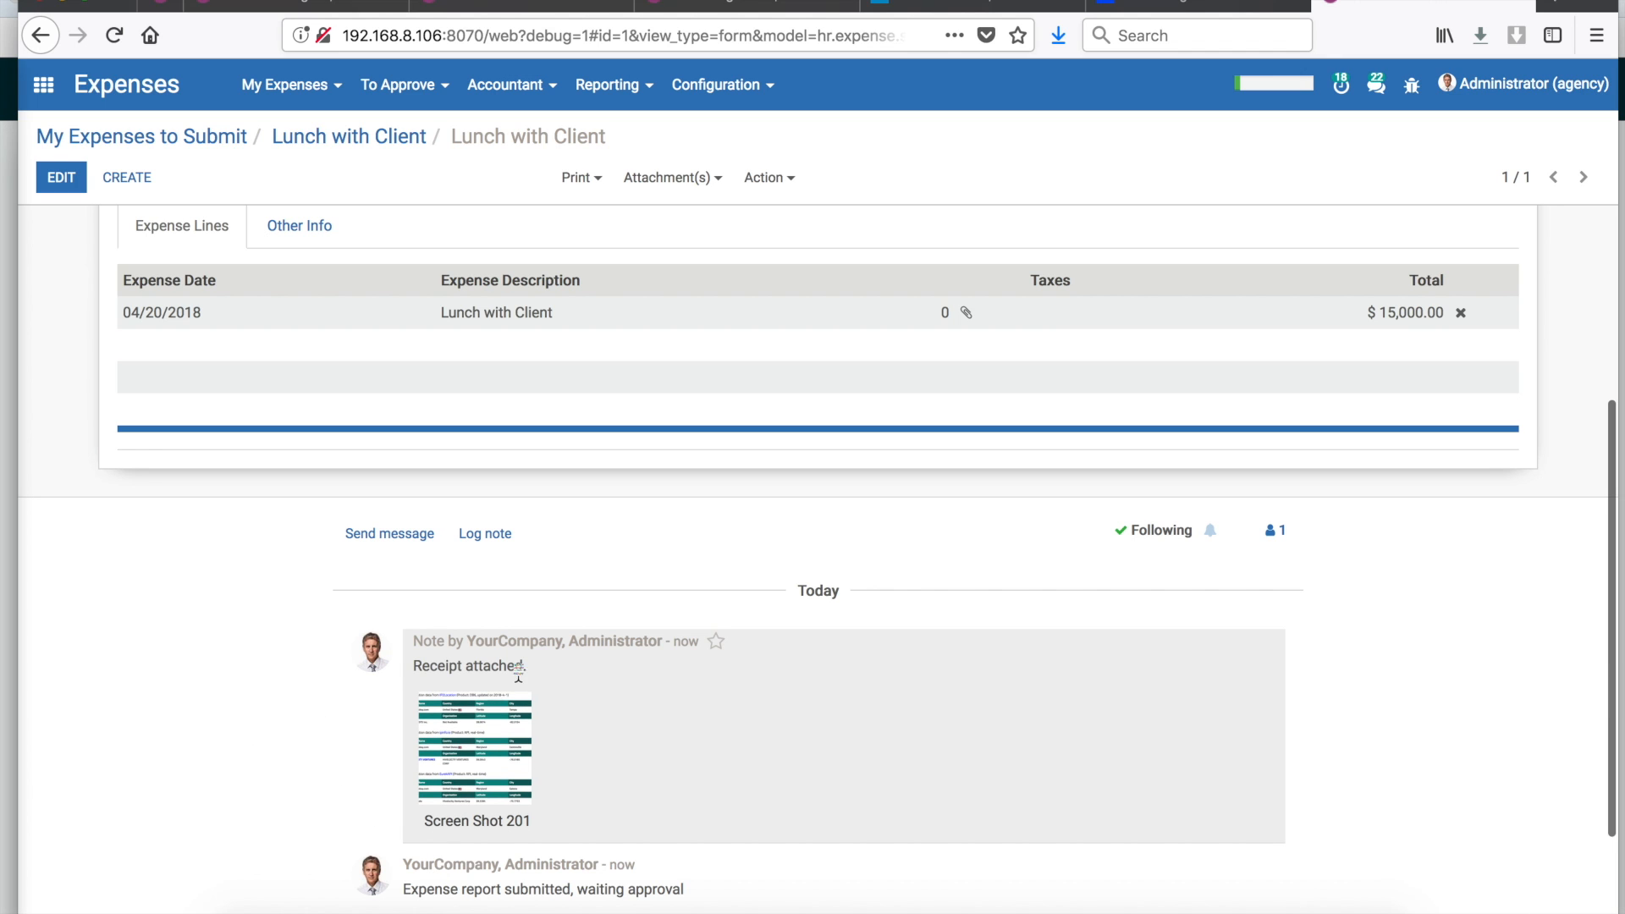
# - Preview the image attached to the logged note, close it, and review the expense report's details, approval options and message history
pyautogui.click(460, 745)
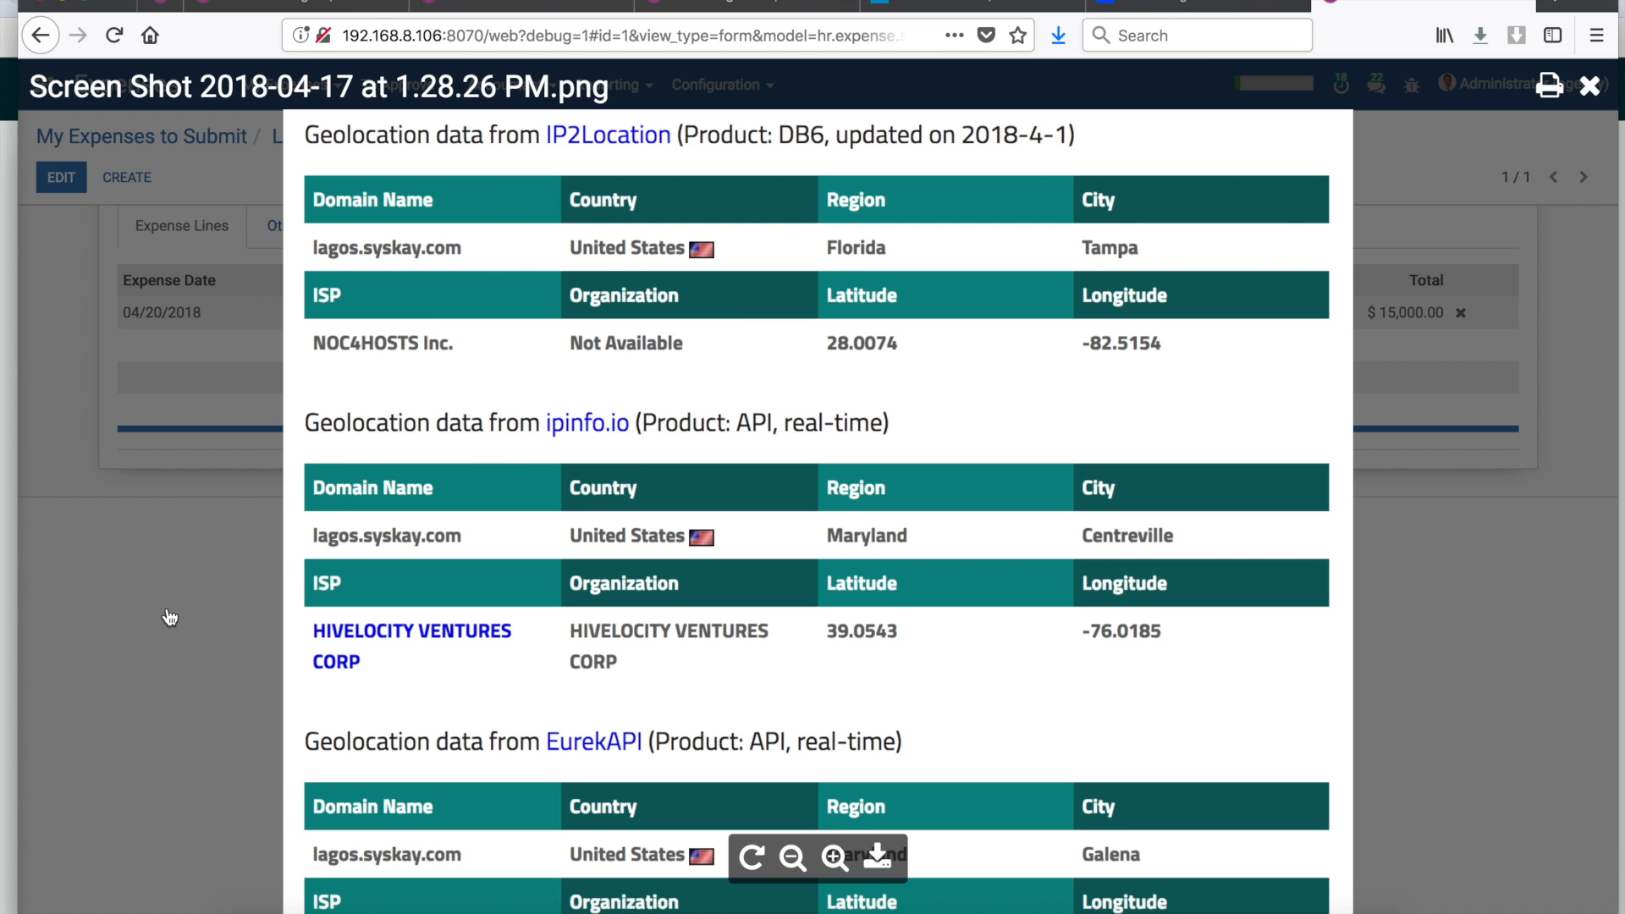
pyautogui.click(154, 636)
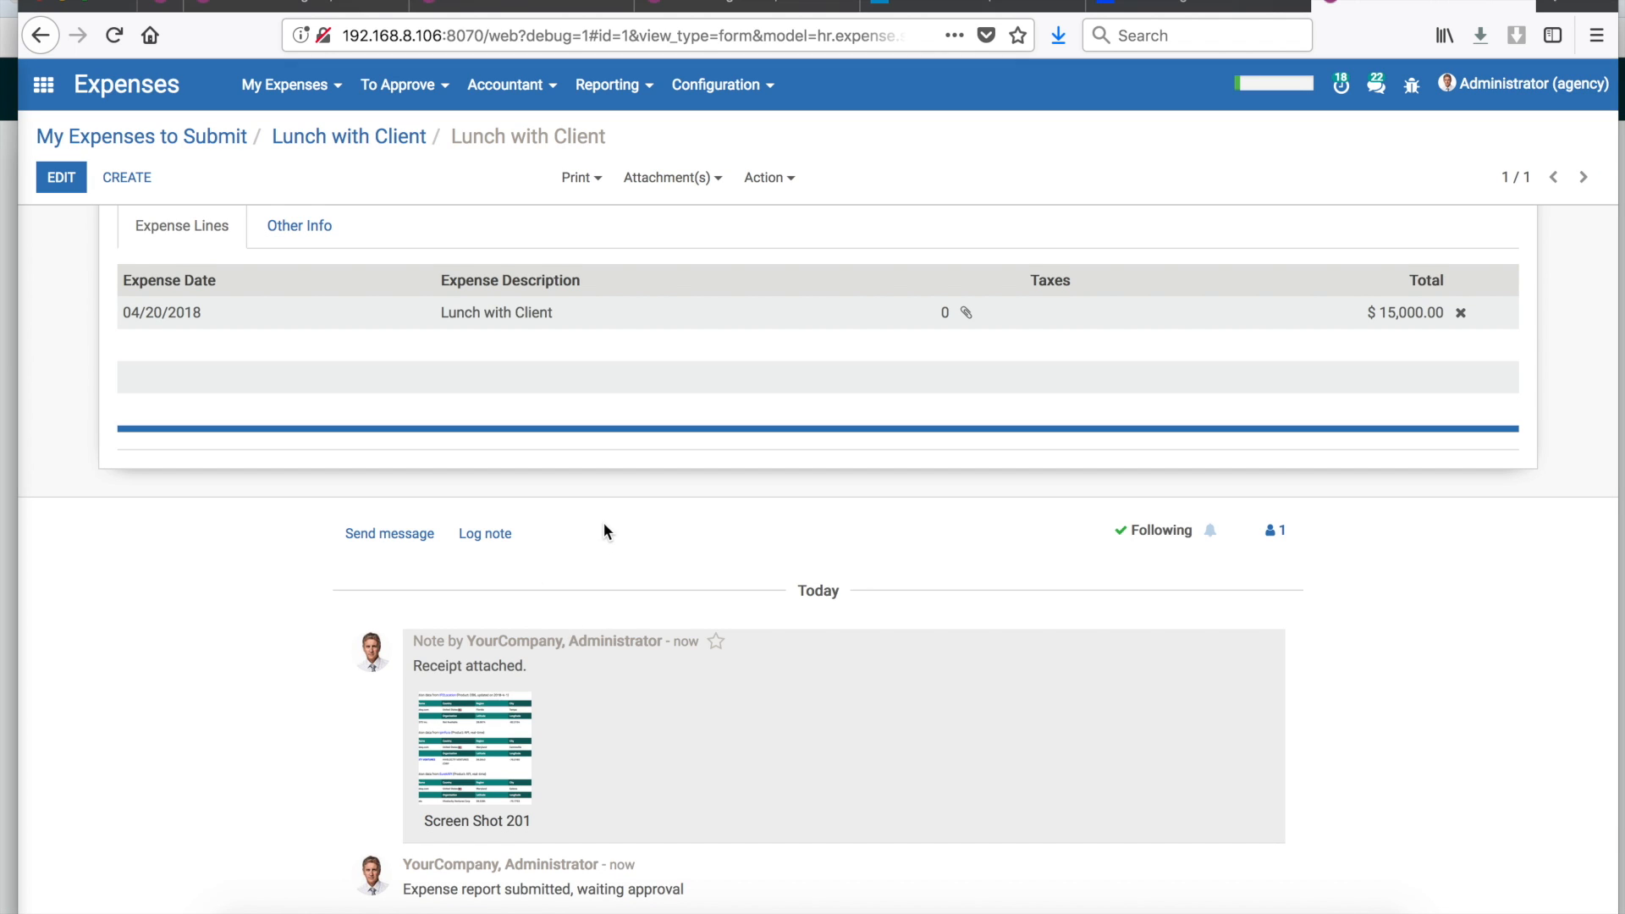
pyautogui.scroll(1, 605, 531)
pyautogui.scroll(3, 602, 530)
pyautogui.scroll(-6, 603, 529)
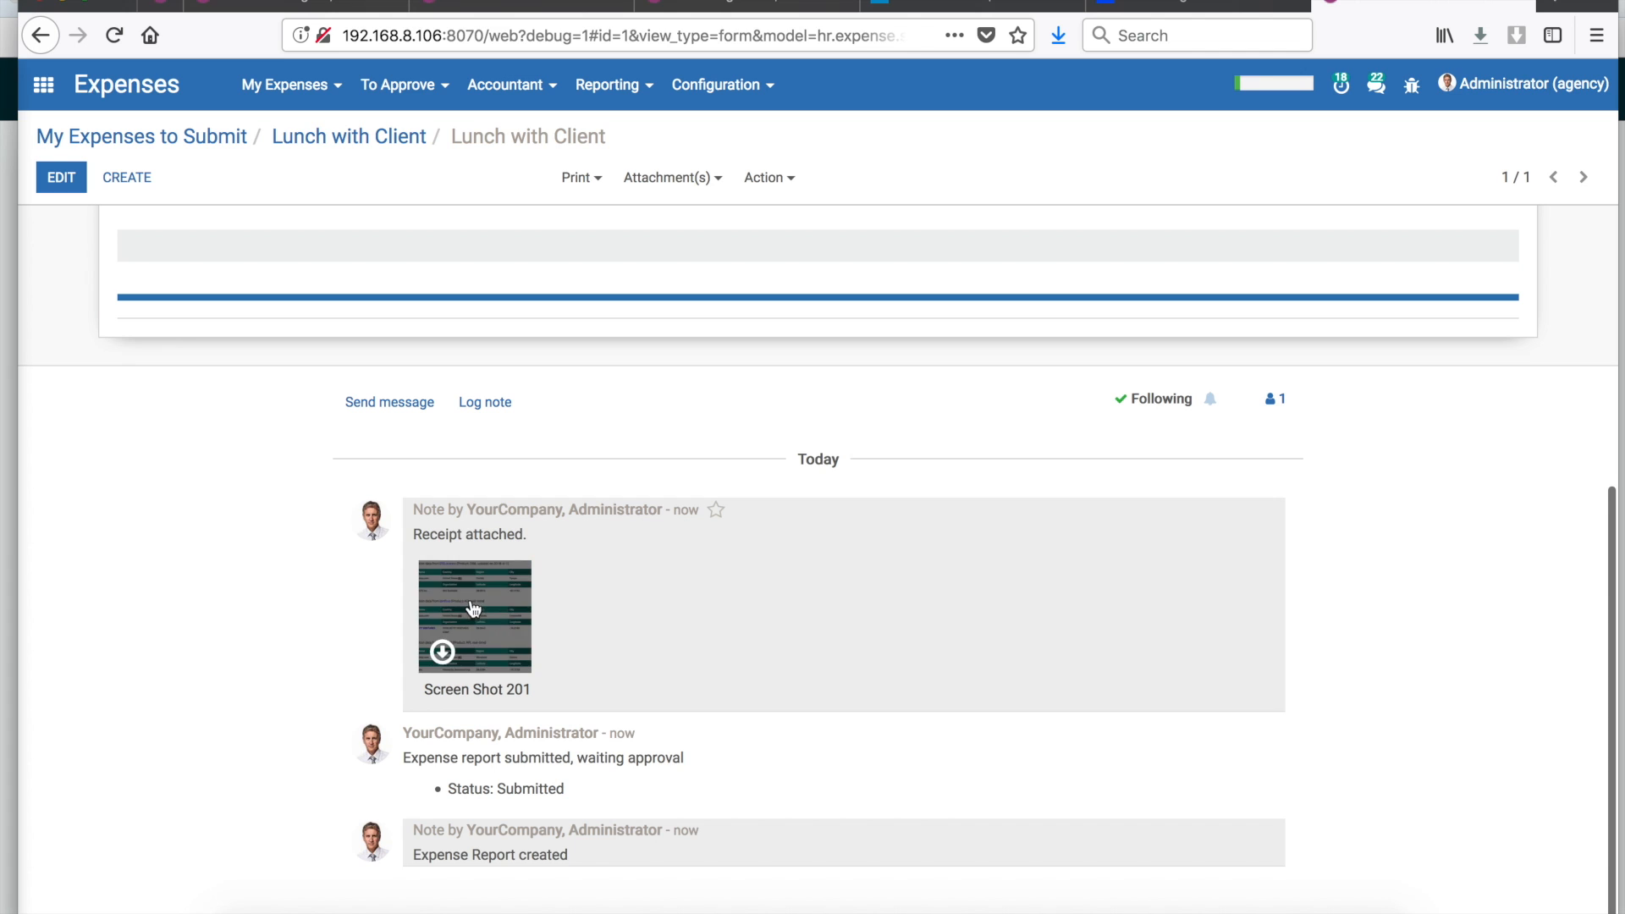
pyautogui.scroll(5, 795, 584)
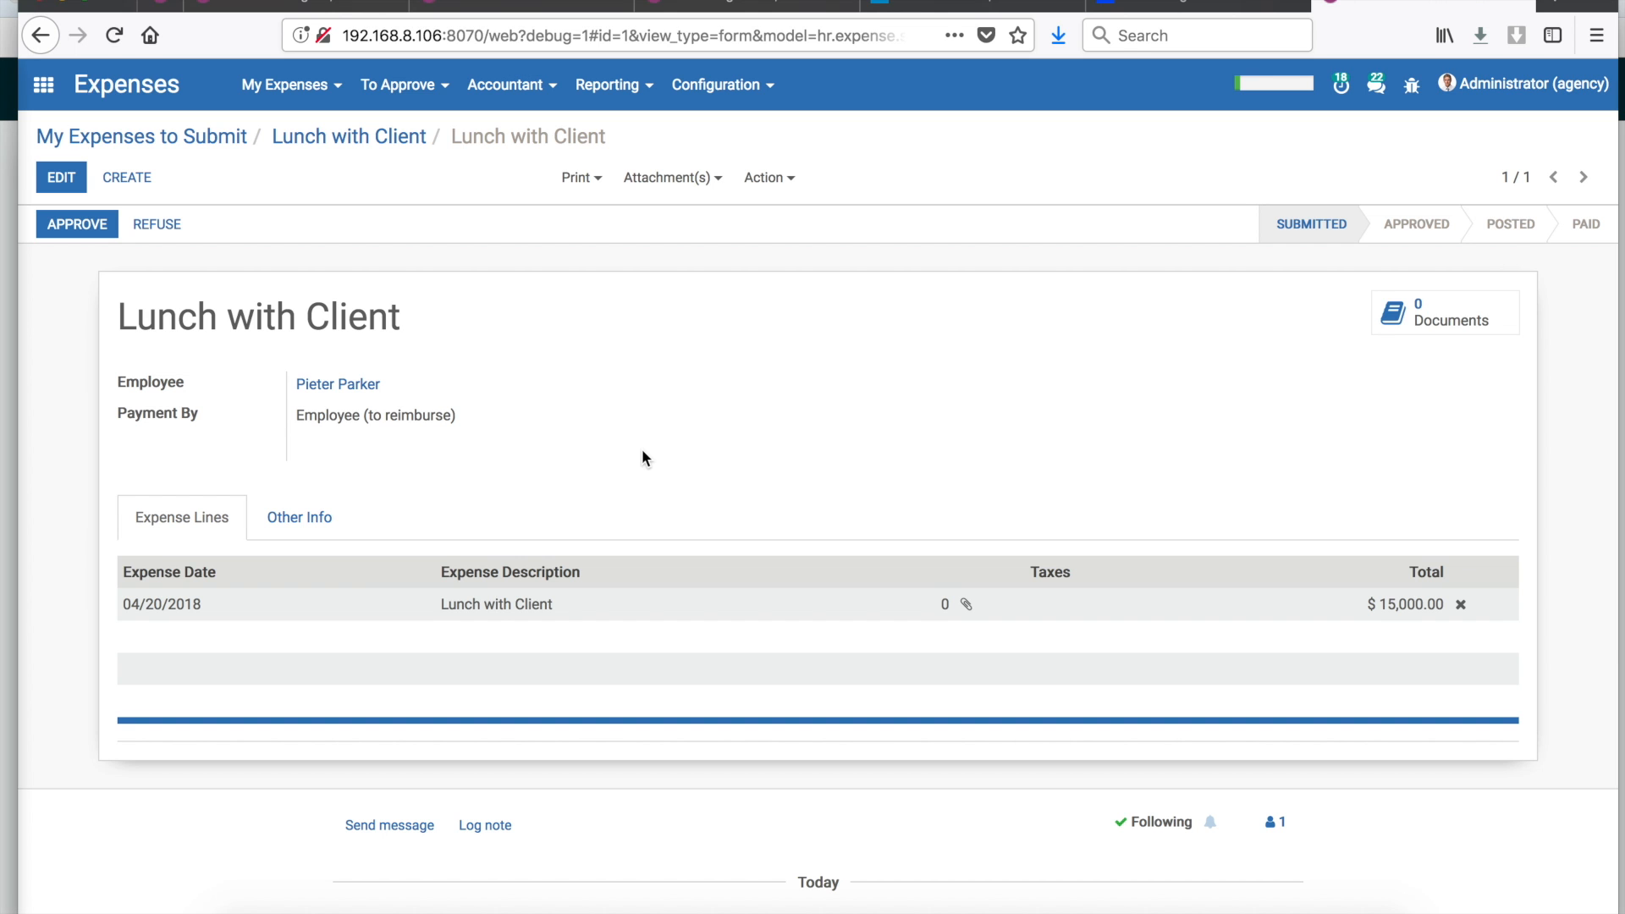
pyautogui.scroll(-5, 641, 458)
pyautogui.scroll(3, 641, 457)
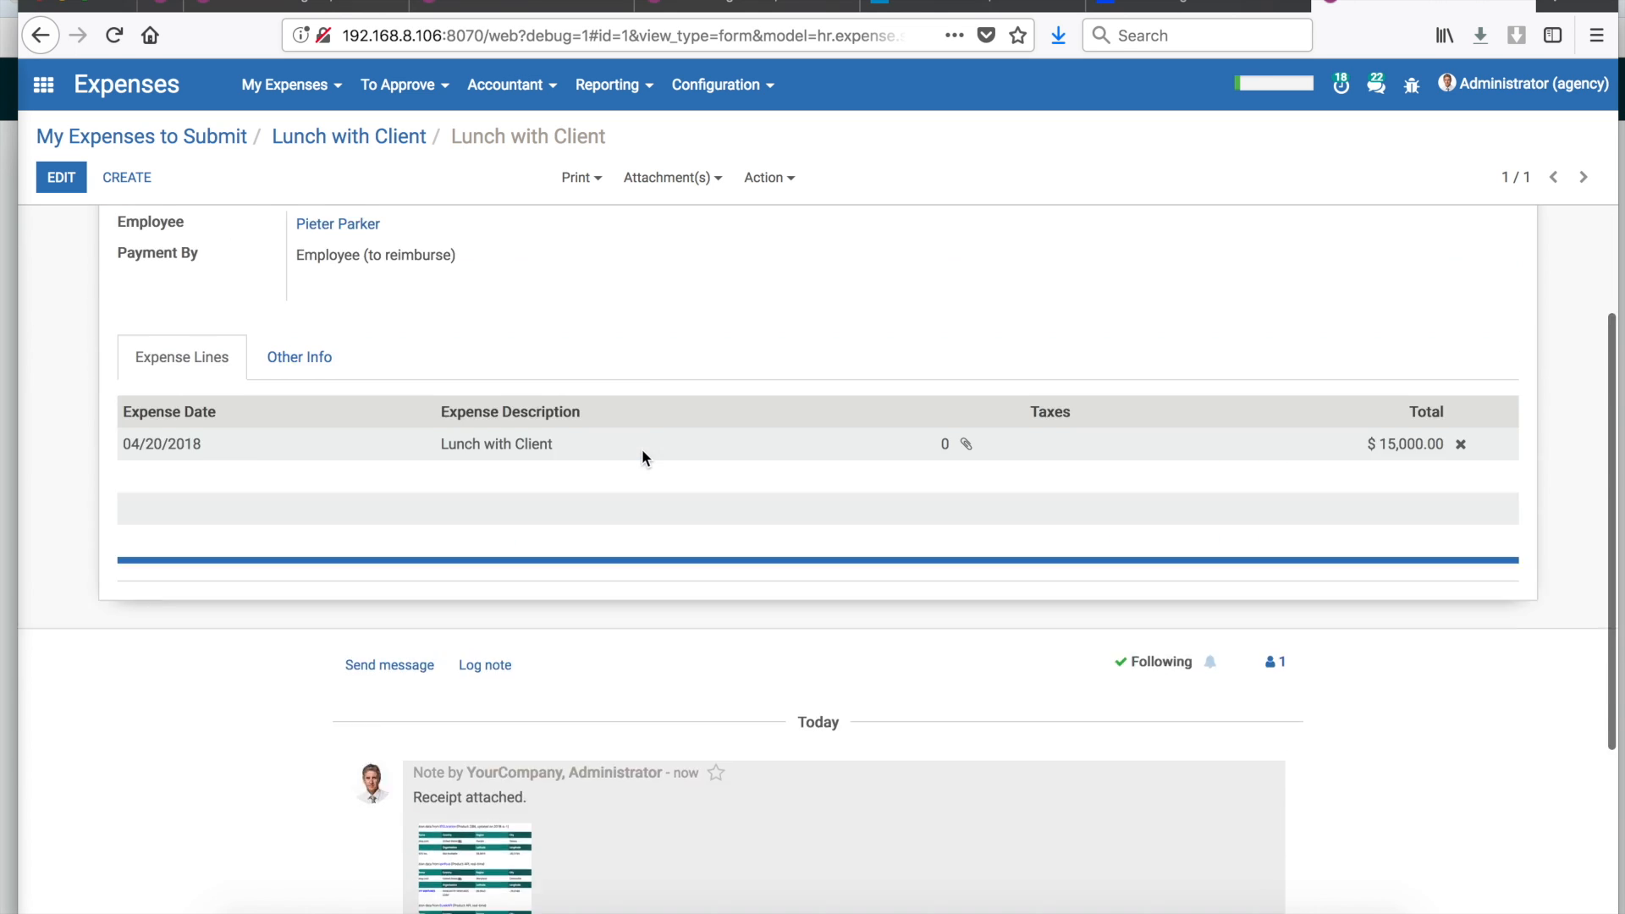
pyautogui.scroll(2, 641, 453)
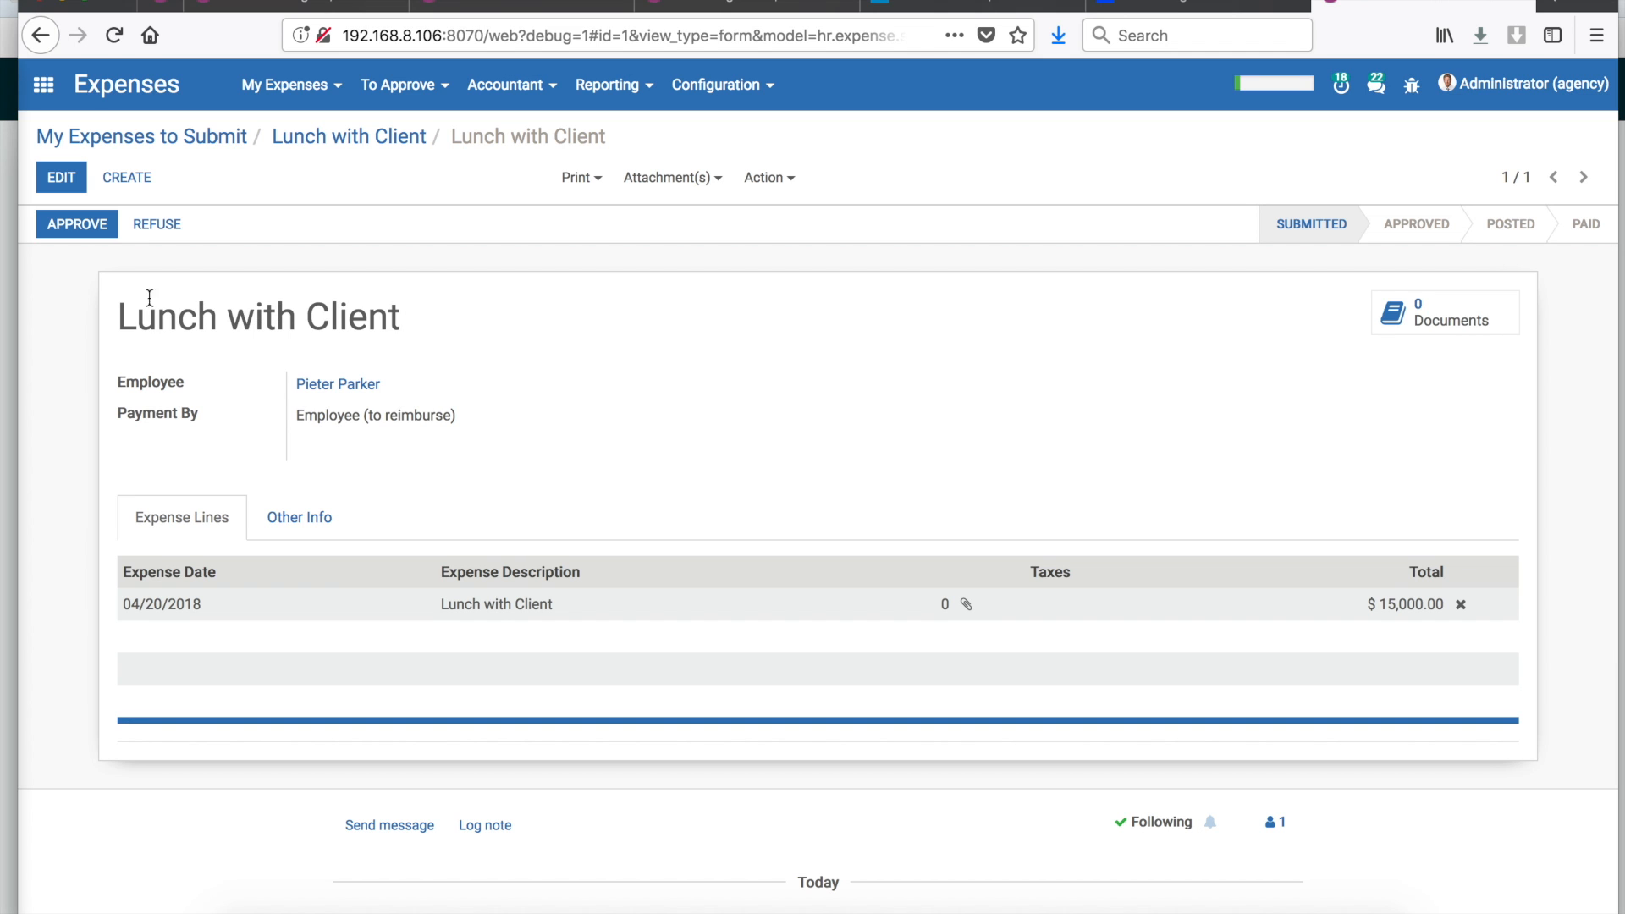
pyautogui.scroll(-5, 73, 542)
pyautogui.scroll(5, 73, 542)
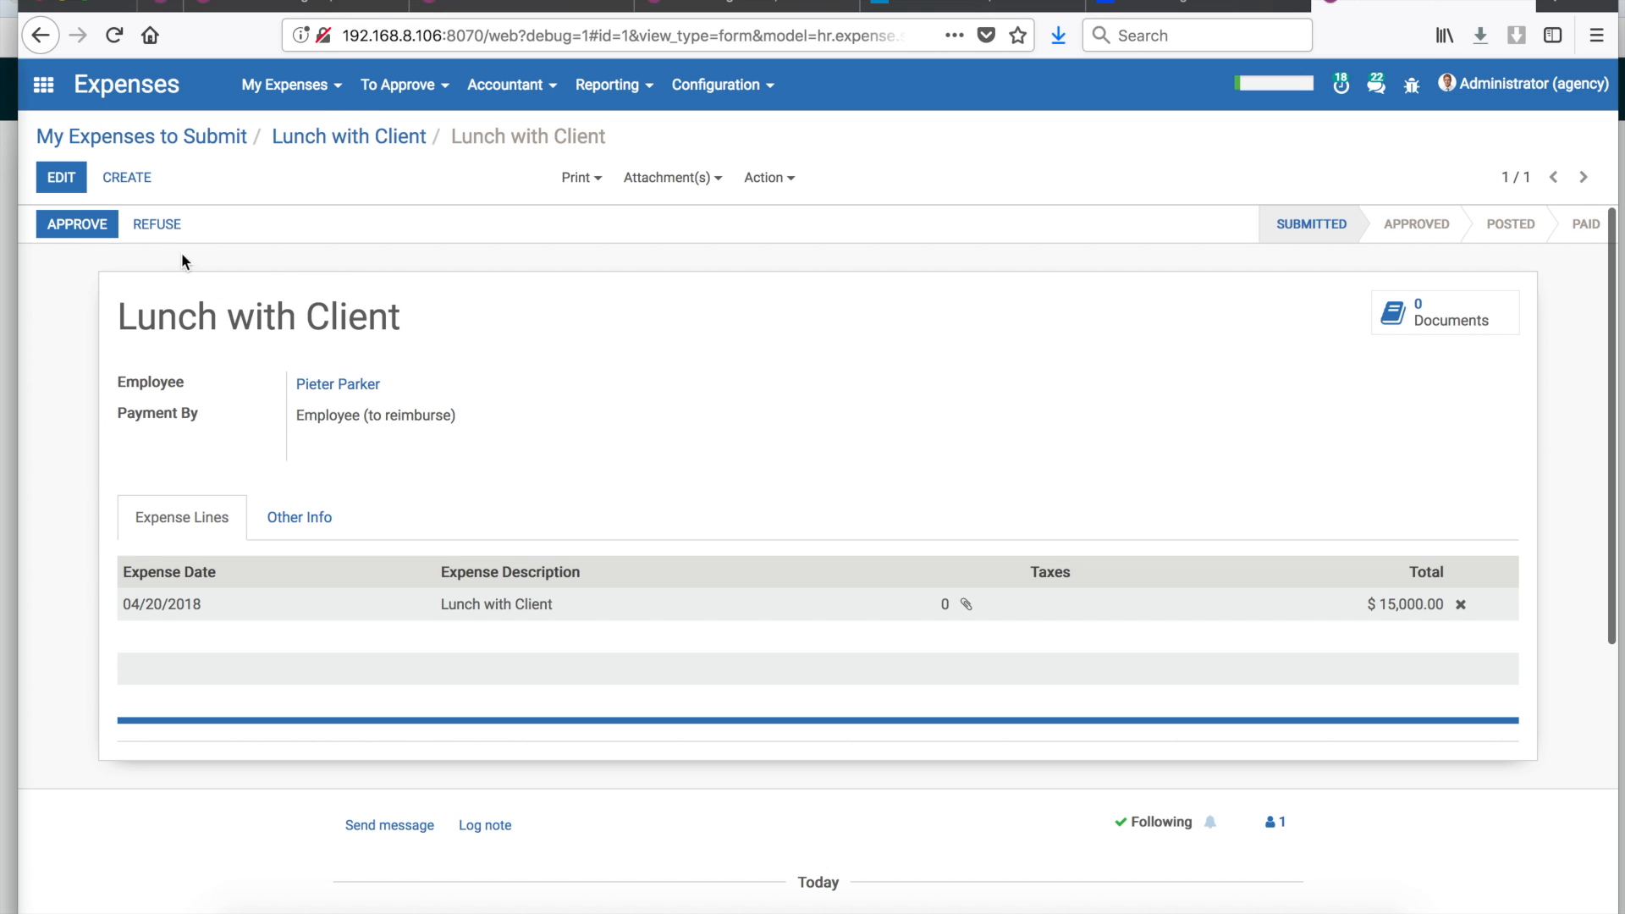
# - Go back through the Lunch with Client expense to the list of expenses to submit, and open the Recruitment app
pyautogui.click(355, 144)
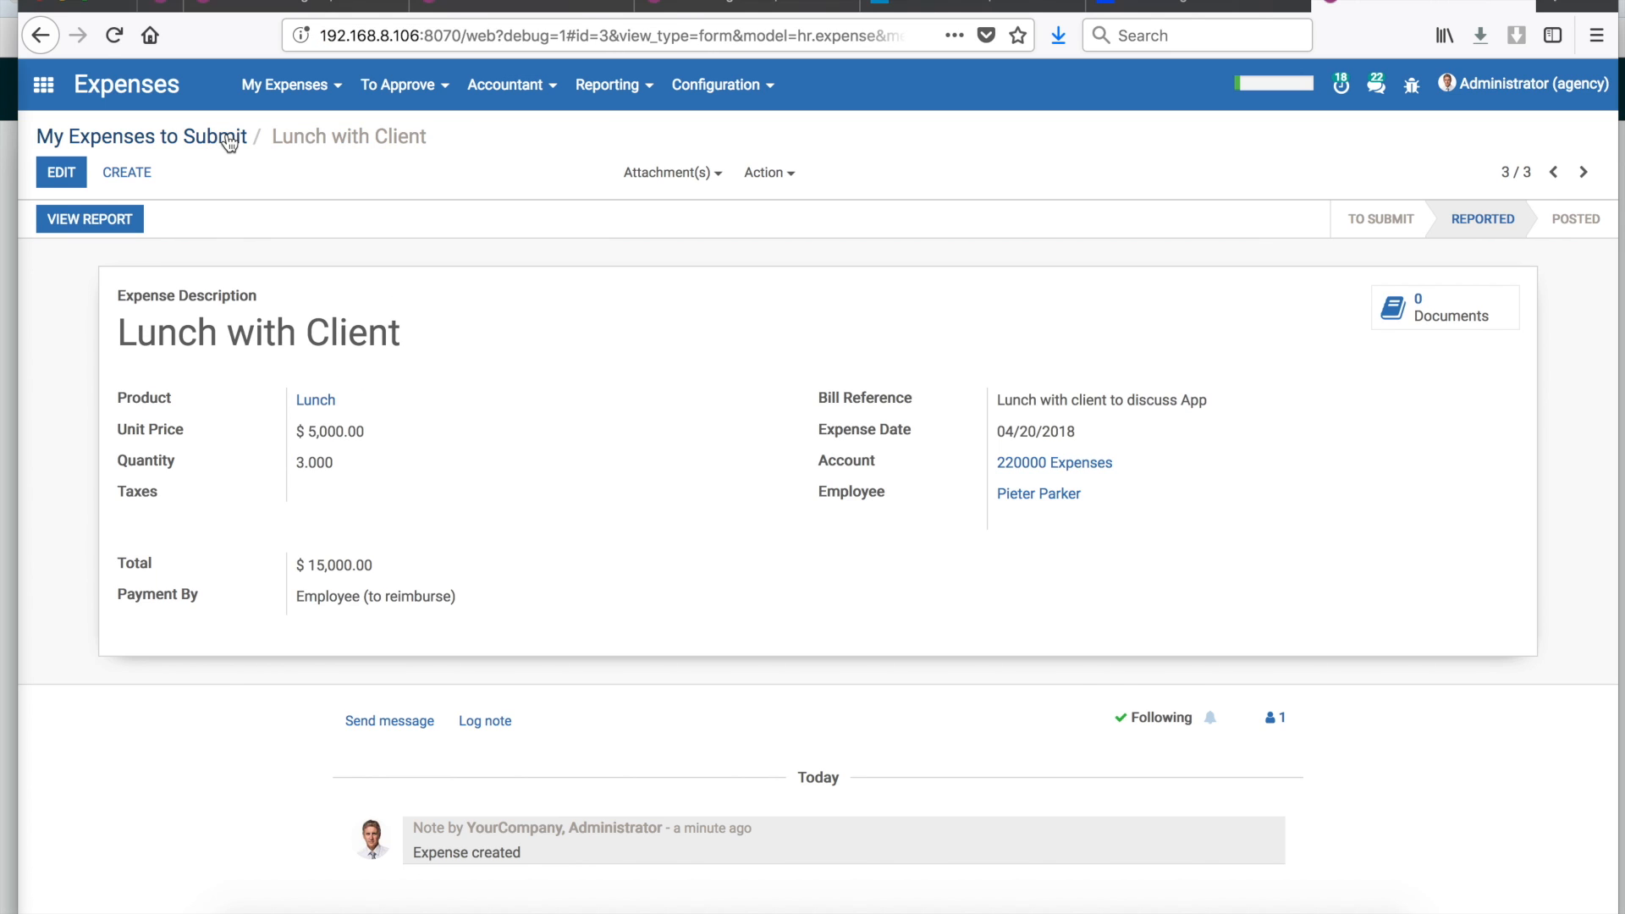
pyautogui.click(222, 139)
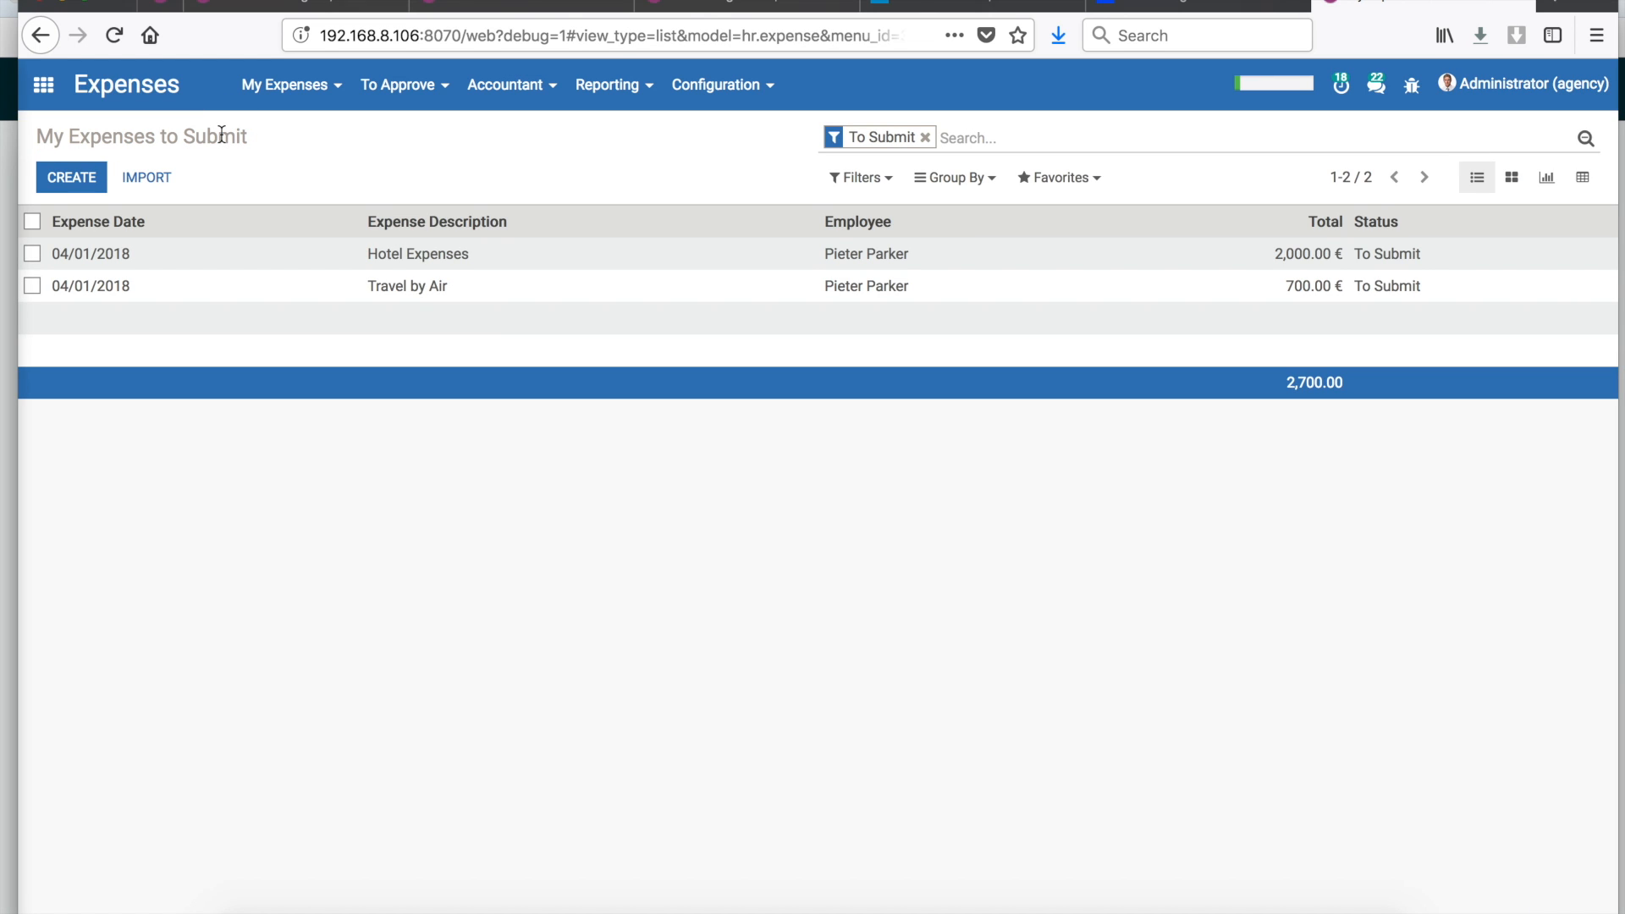
pyautogui.click(43, 85)
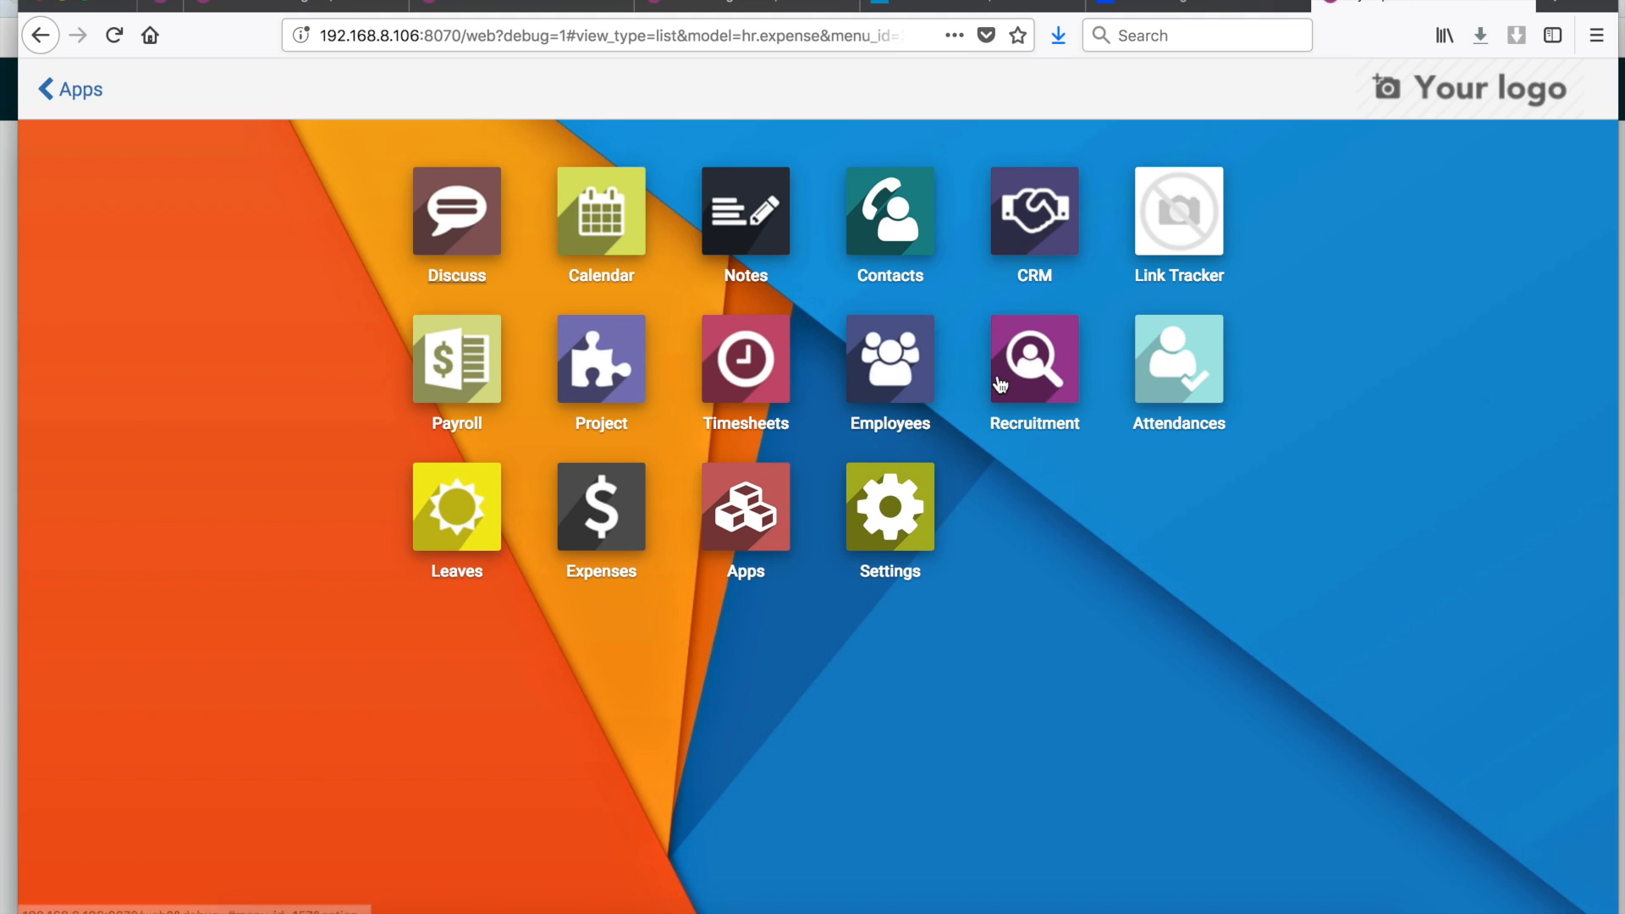
pyautogui.click(1050, 370)
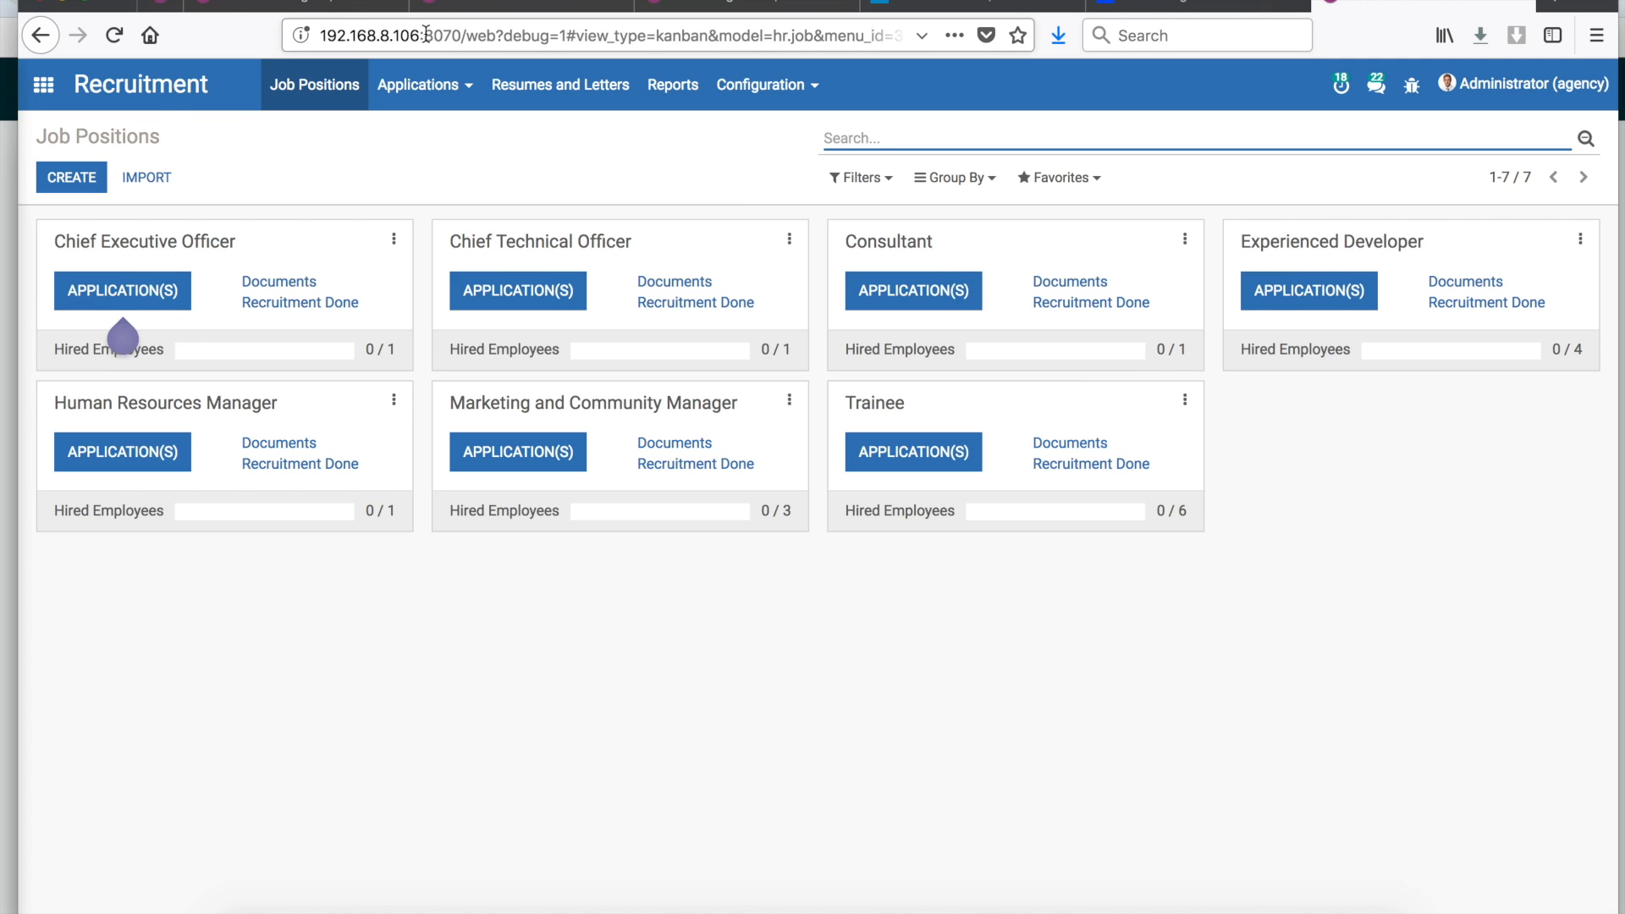
# - Load the Odoo site root 192.168.8.106:8070/ in a new browser tab, then return to the Recruitment job positions
pyautogui.click(464, 34)
pyautogui.moveTo(465, 34); pyautogui.dragTo(459, 10)
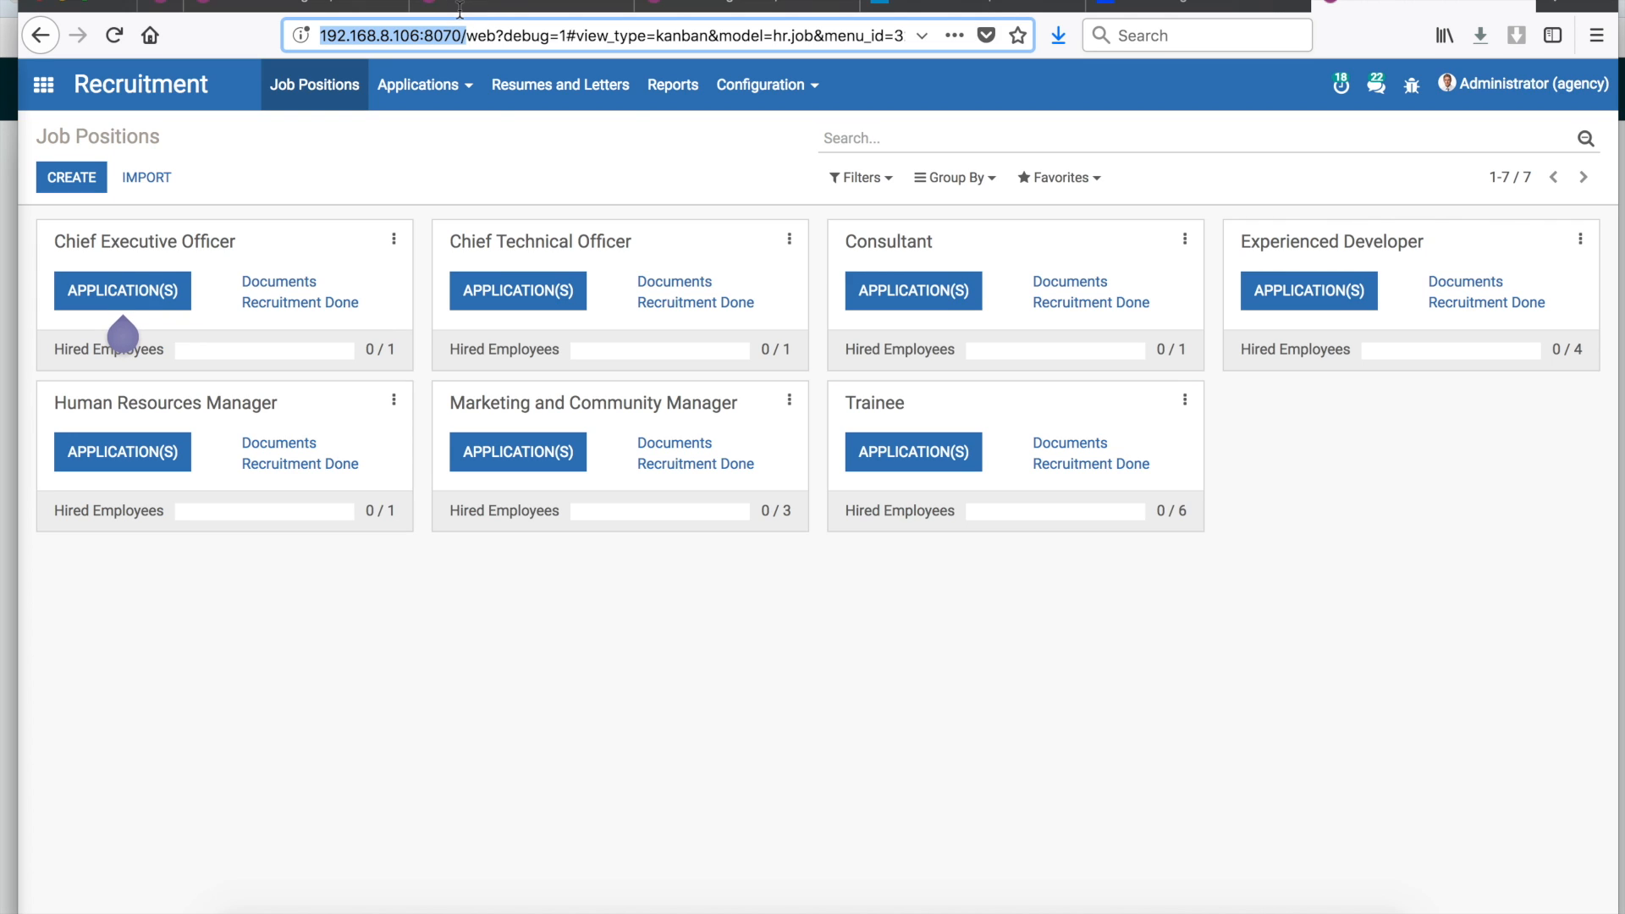
pyautogui.click(721, 213)
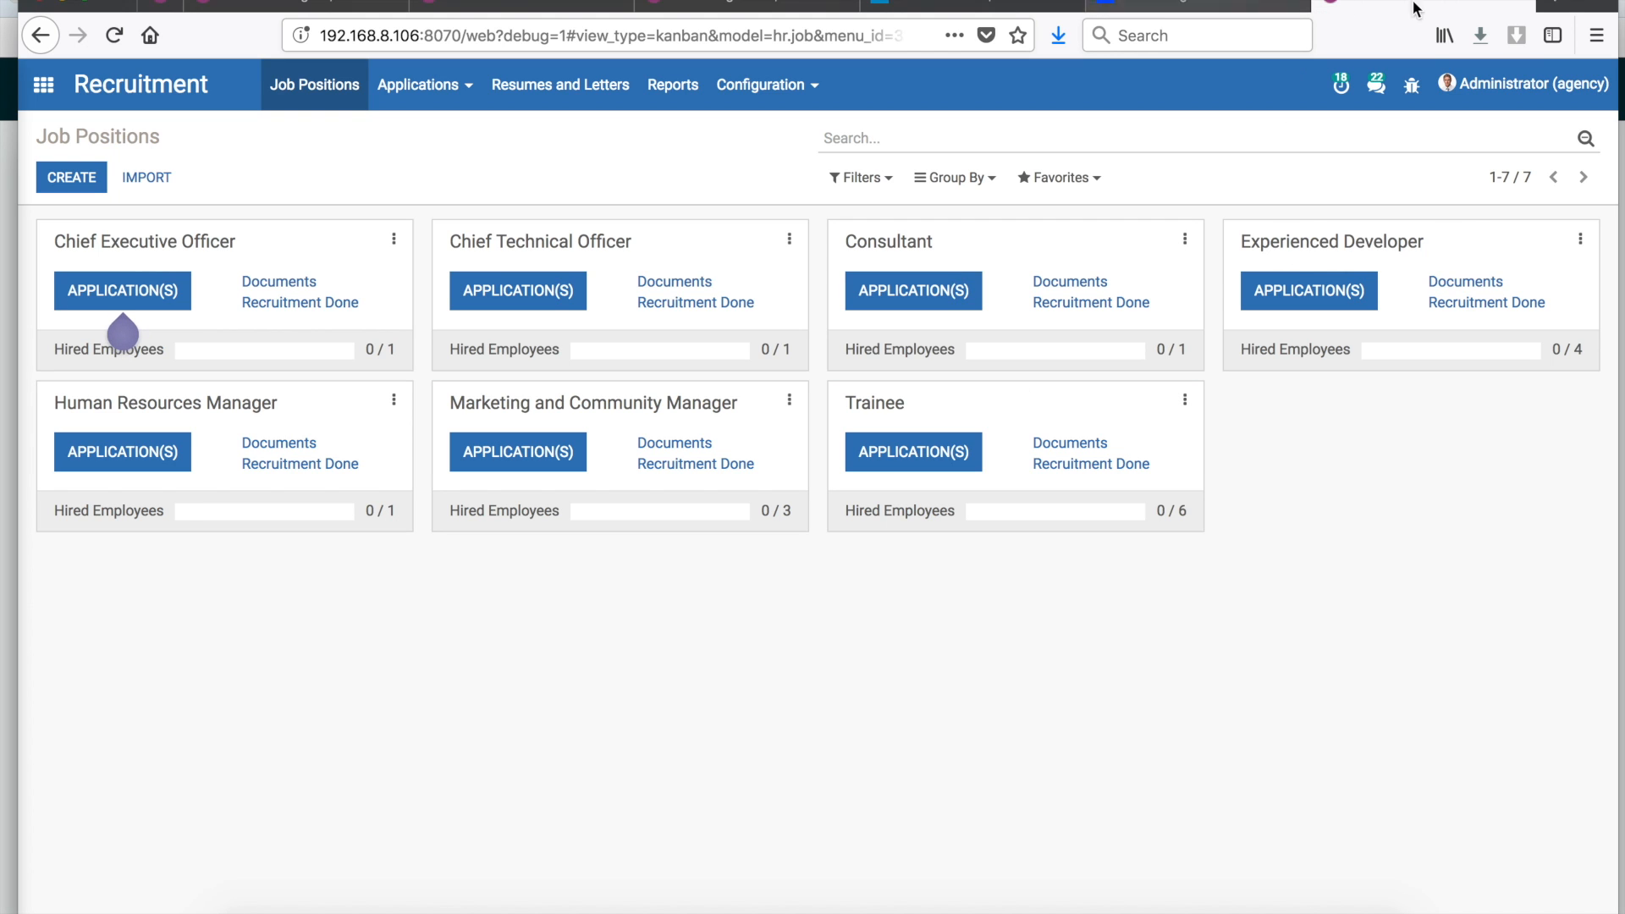
pyautogui.click(1554, 4)
pyautogui.write('192.168.8.106:8070/')
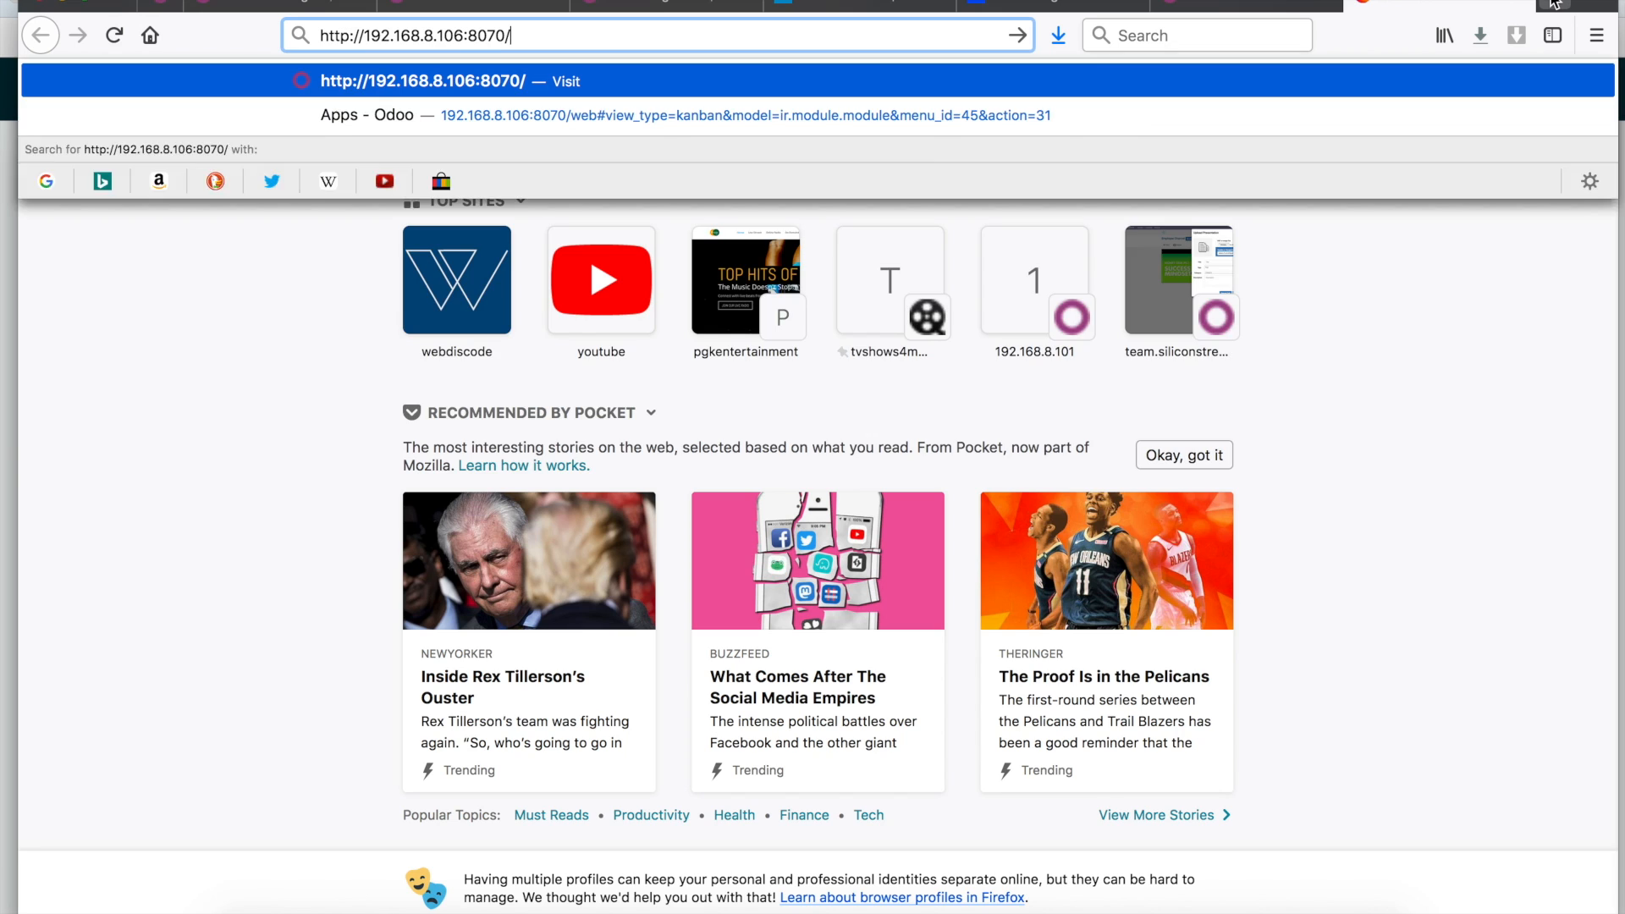
pyautogui.press('Return')
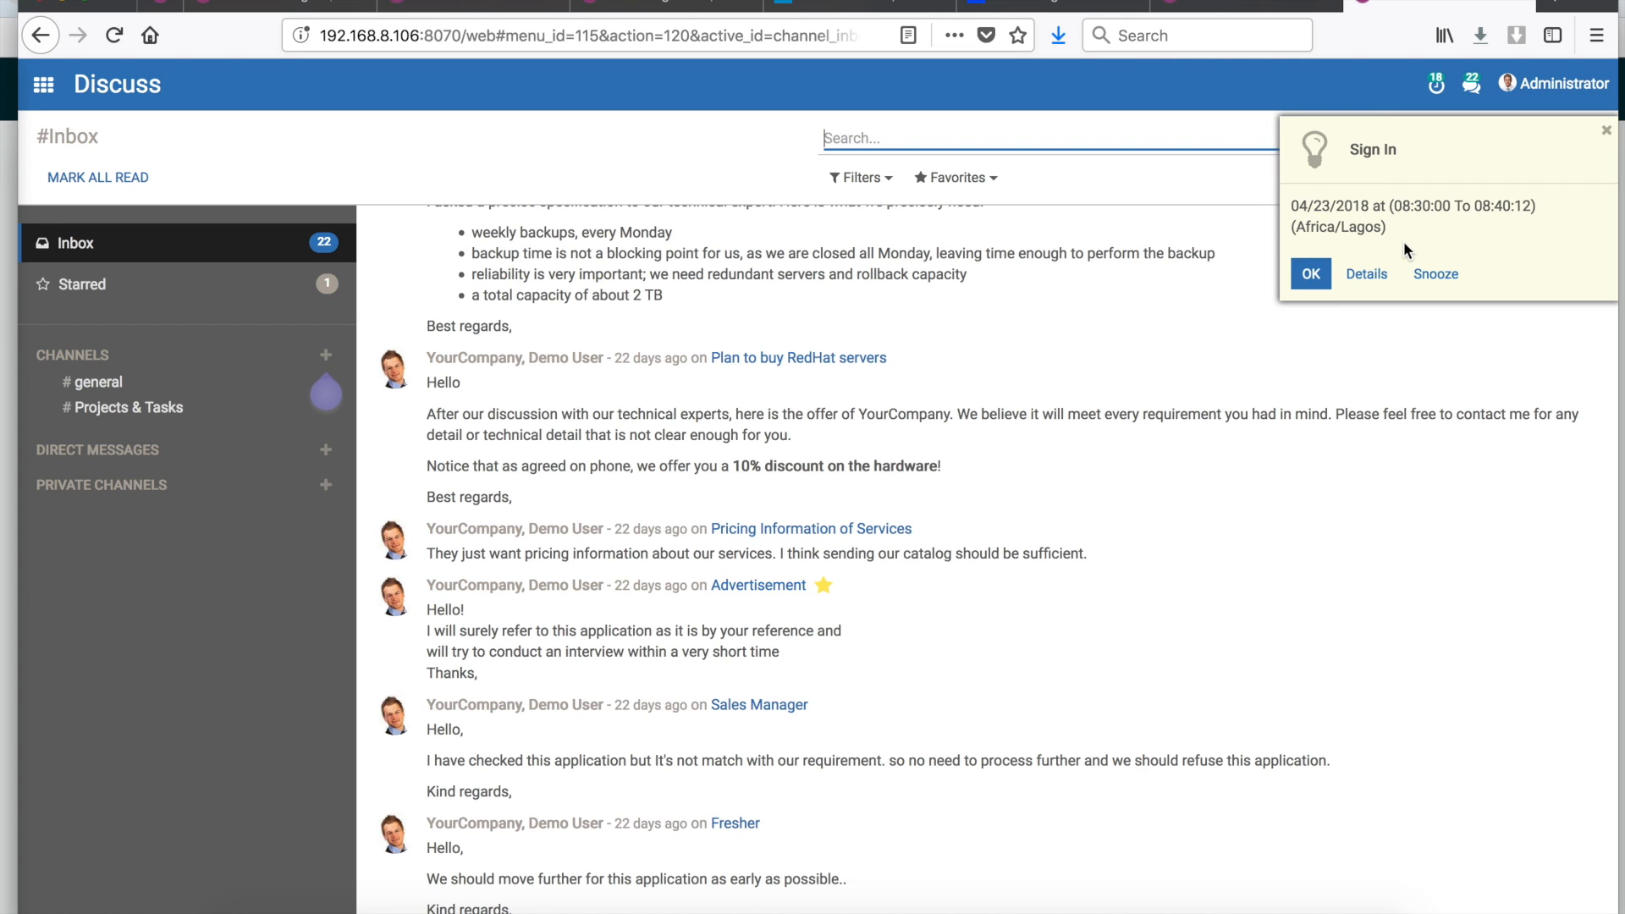
pyautogui.click(1269, 4)
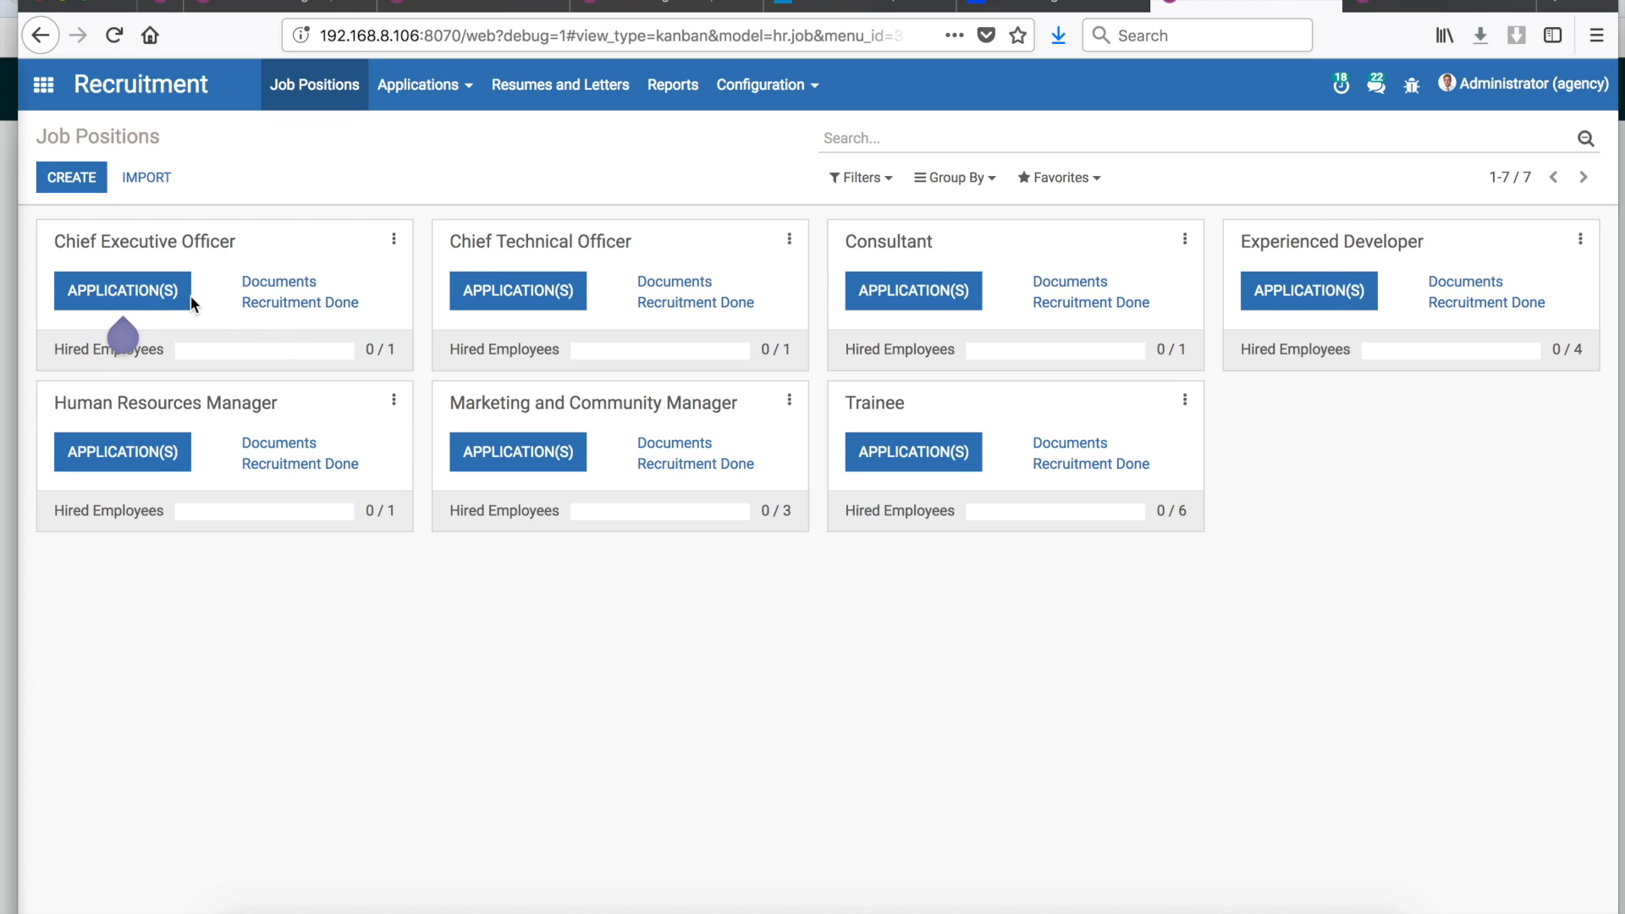
# - Open the Chief Technical Officer applications pipeline and remove the applied job filter to include all applicants
pyautogui.moveTo(172, 292)
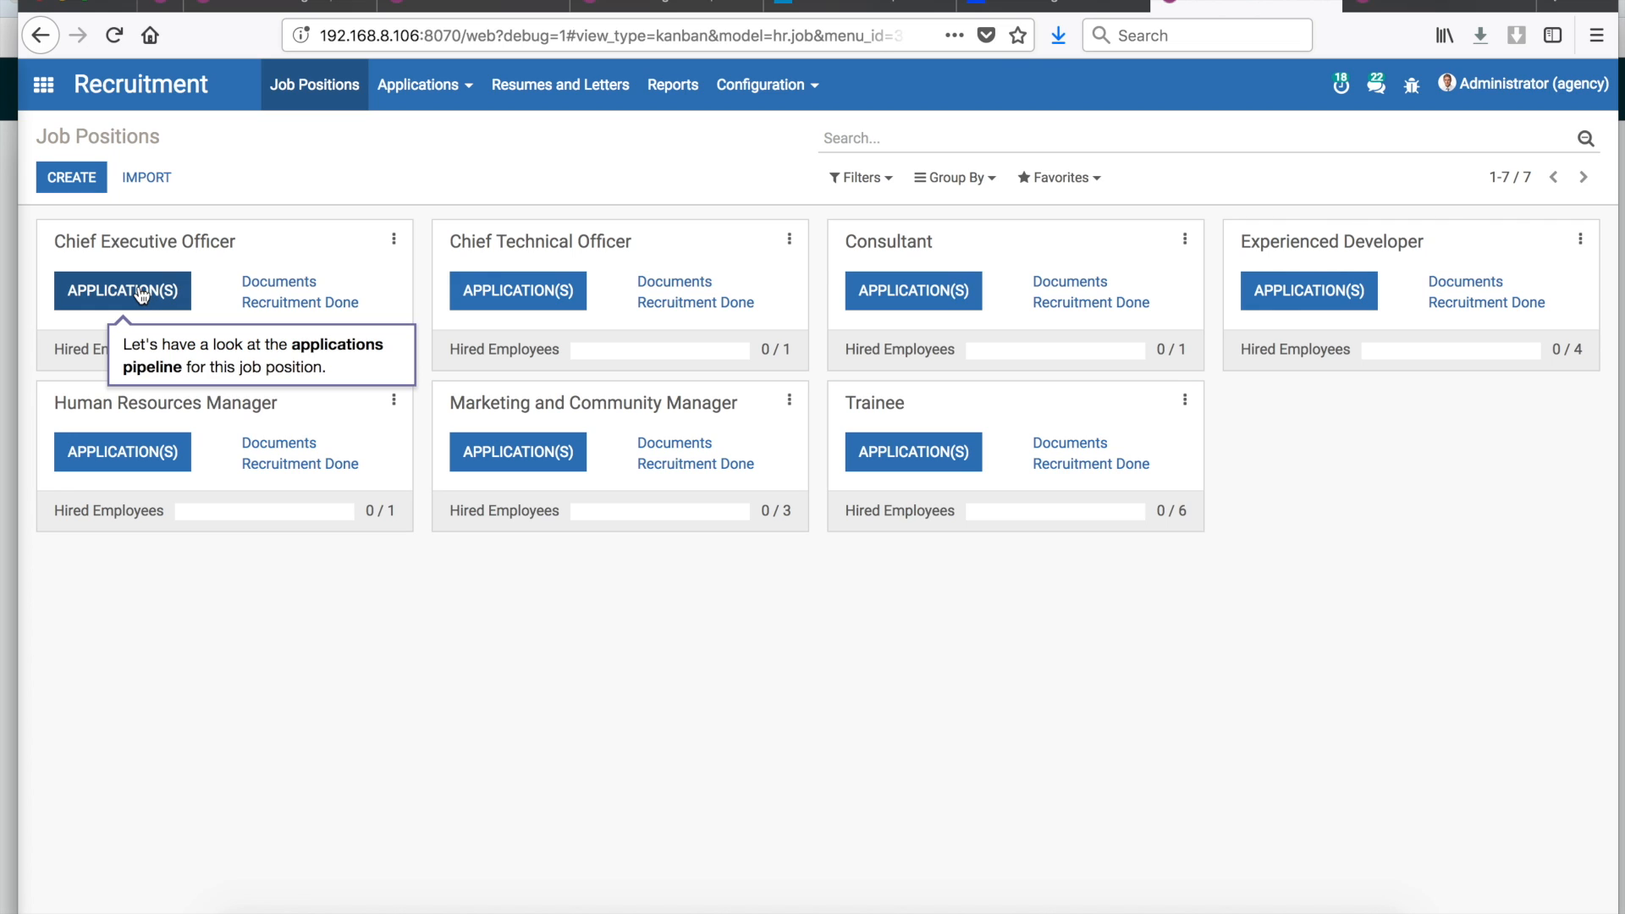
pyautogui.click(555, 294)
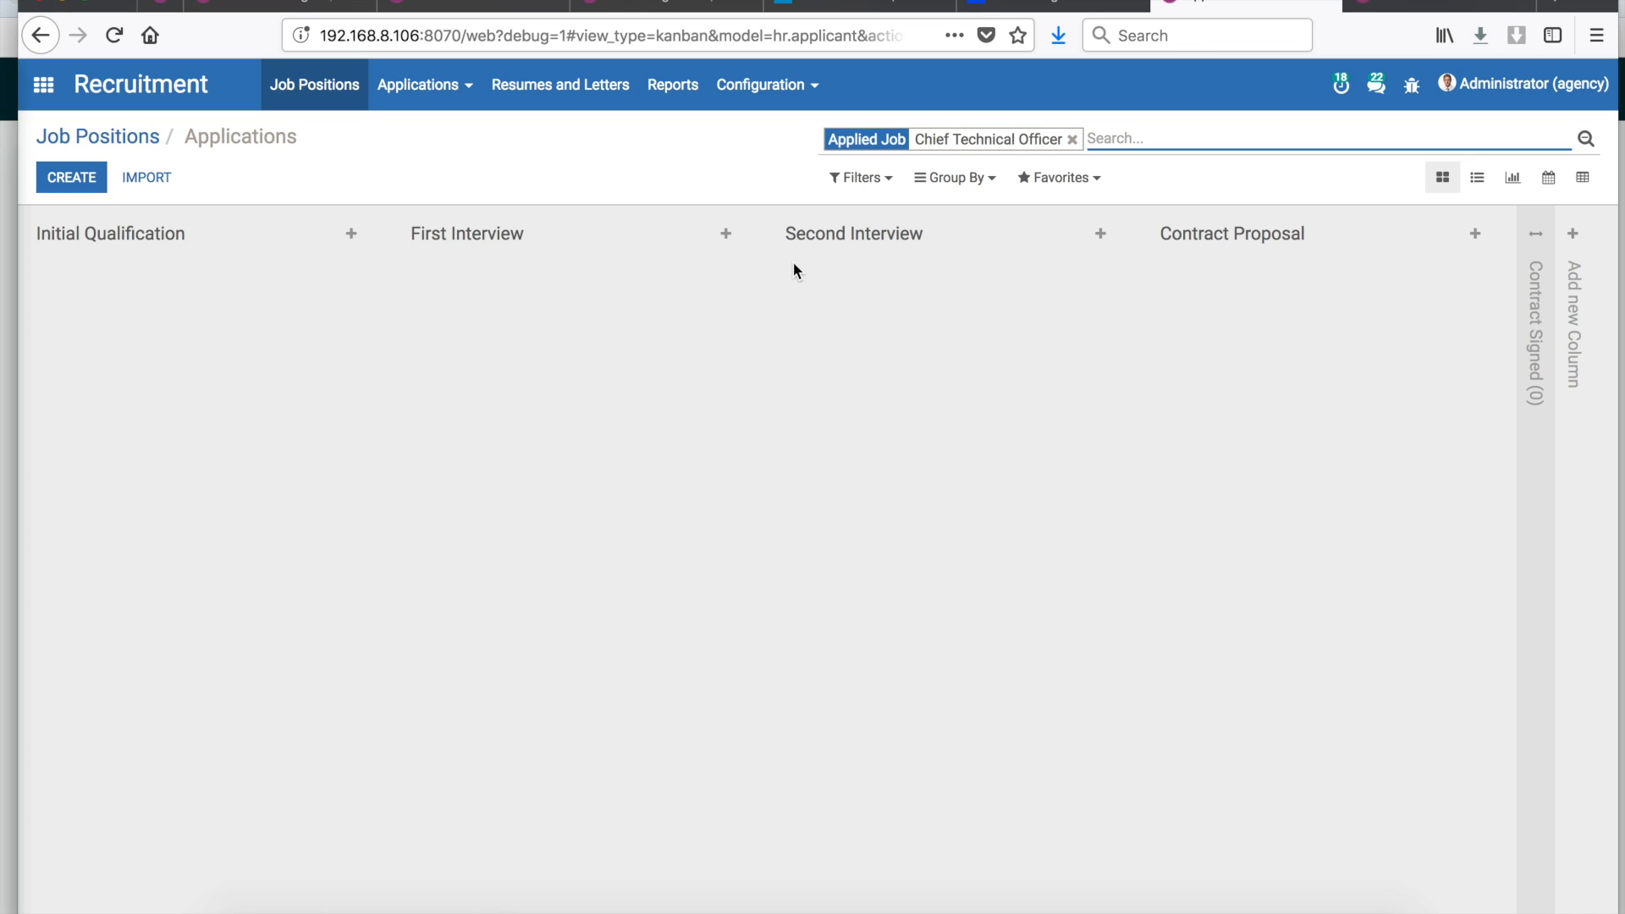
pyautogui.click(1071, 139)
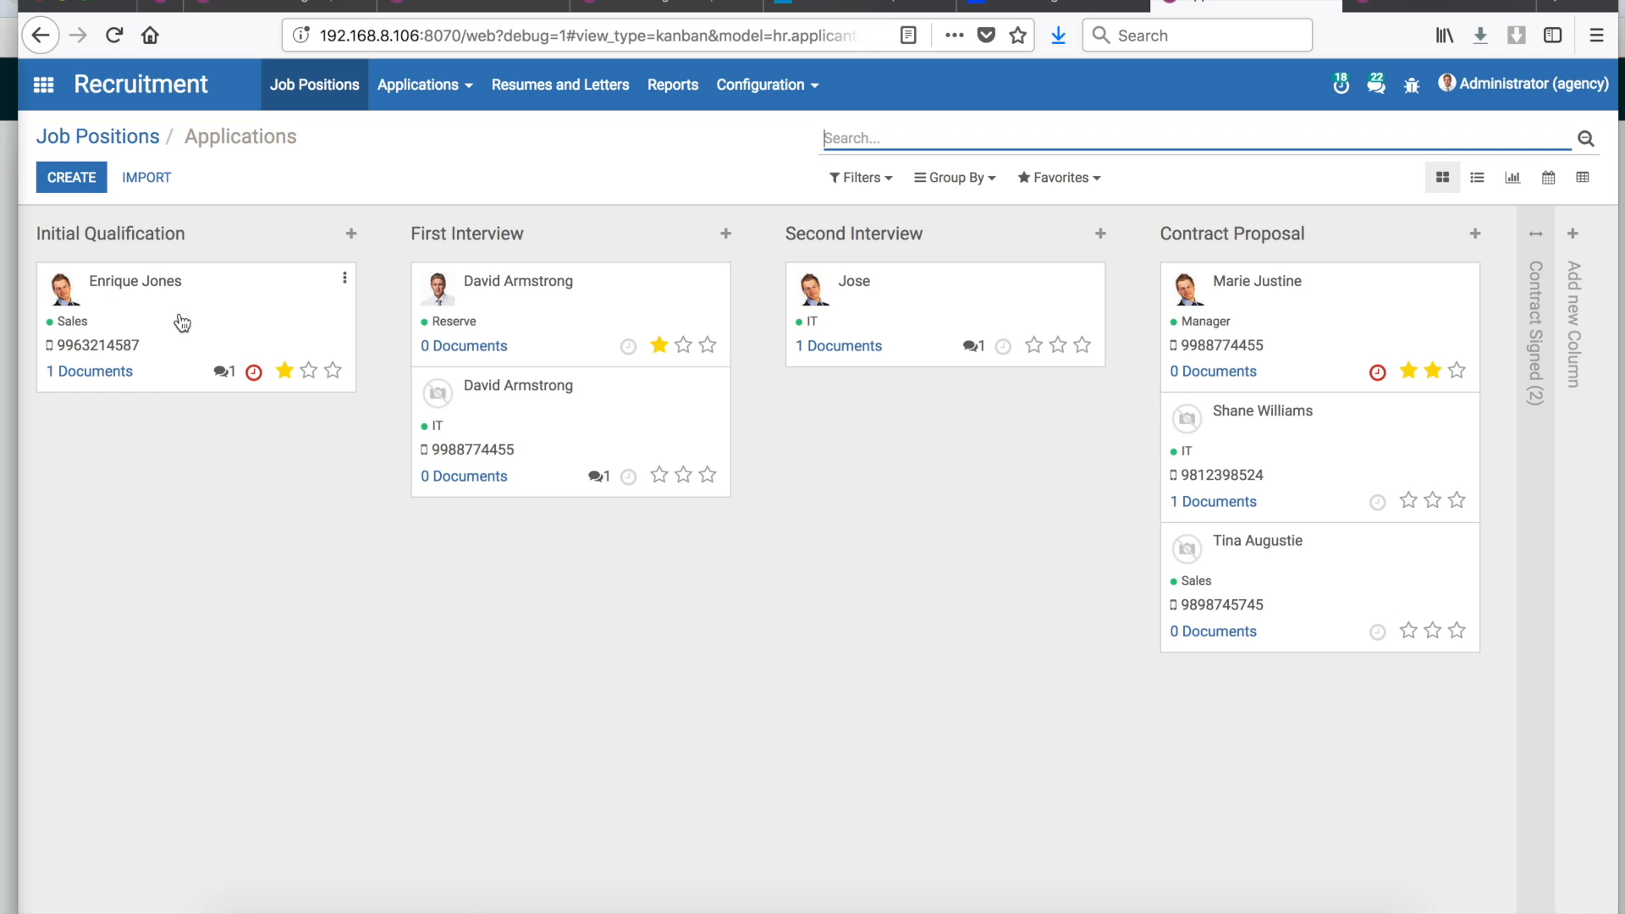
# - Advance the Initial Qualification applicant through First Interview, Second Interview and Contract Proposal to Contract Signed, and return to the job positions
pyautogui.moveTo(187, 315); pyautogui.dragTo(551, 306)
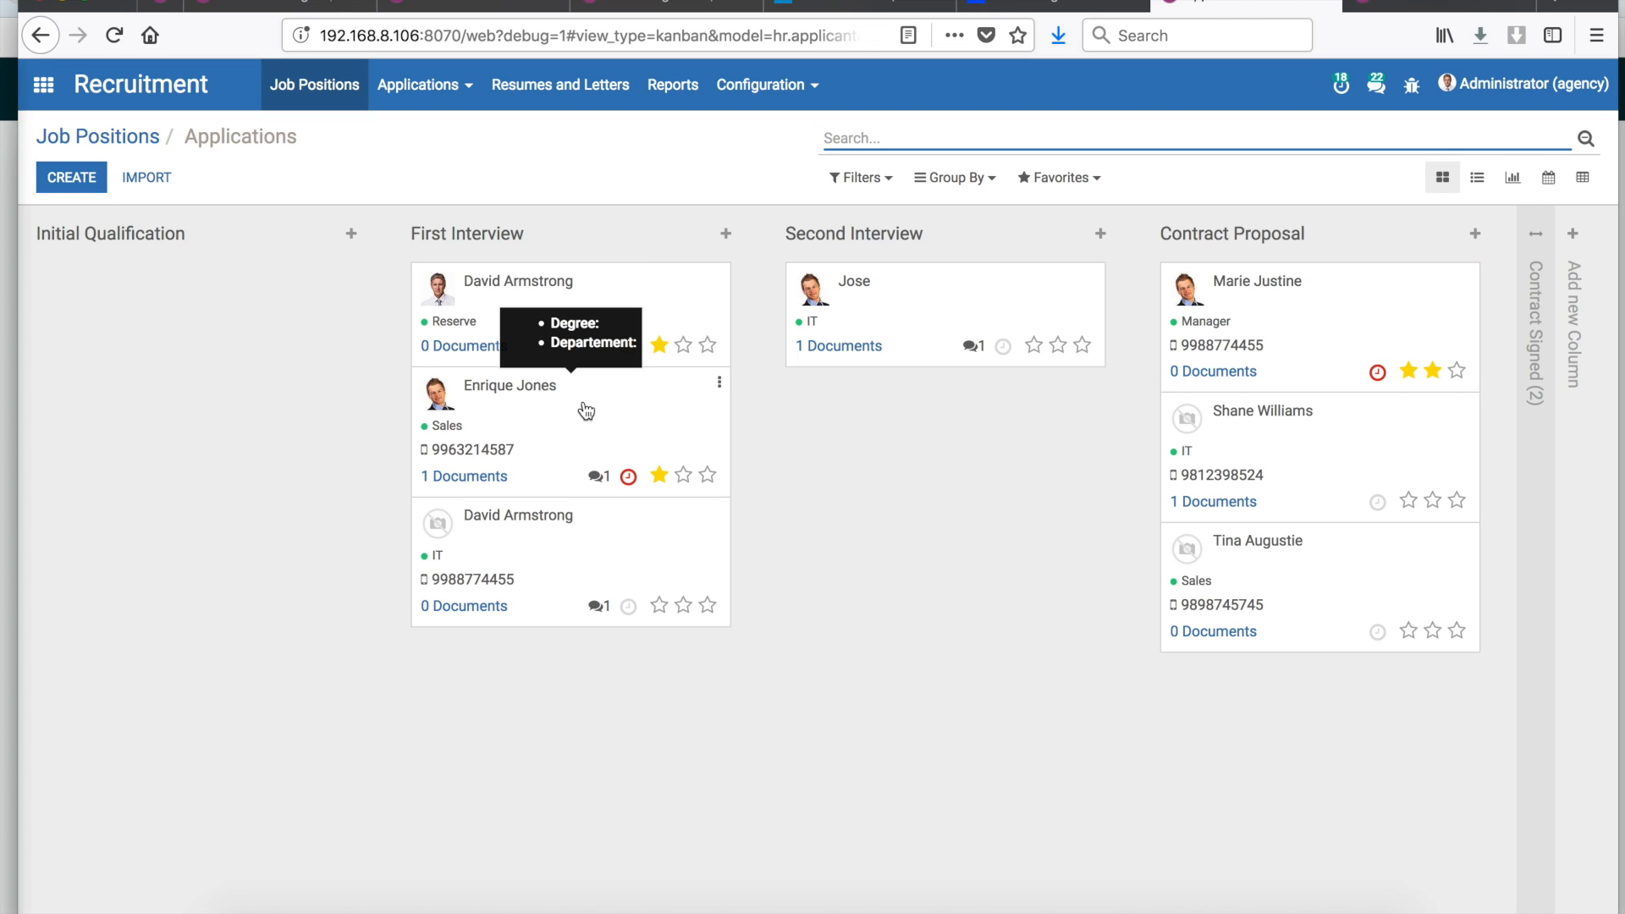
pyautogui.moveTo(585, 411); pyautogui.dragTo(987, 423)
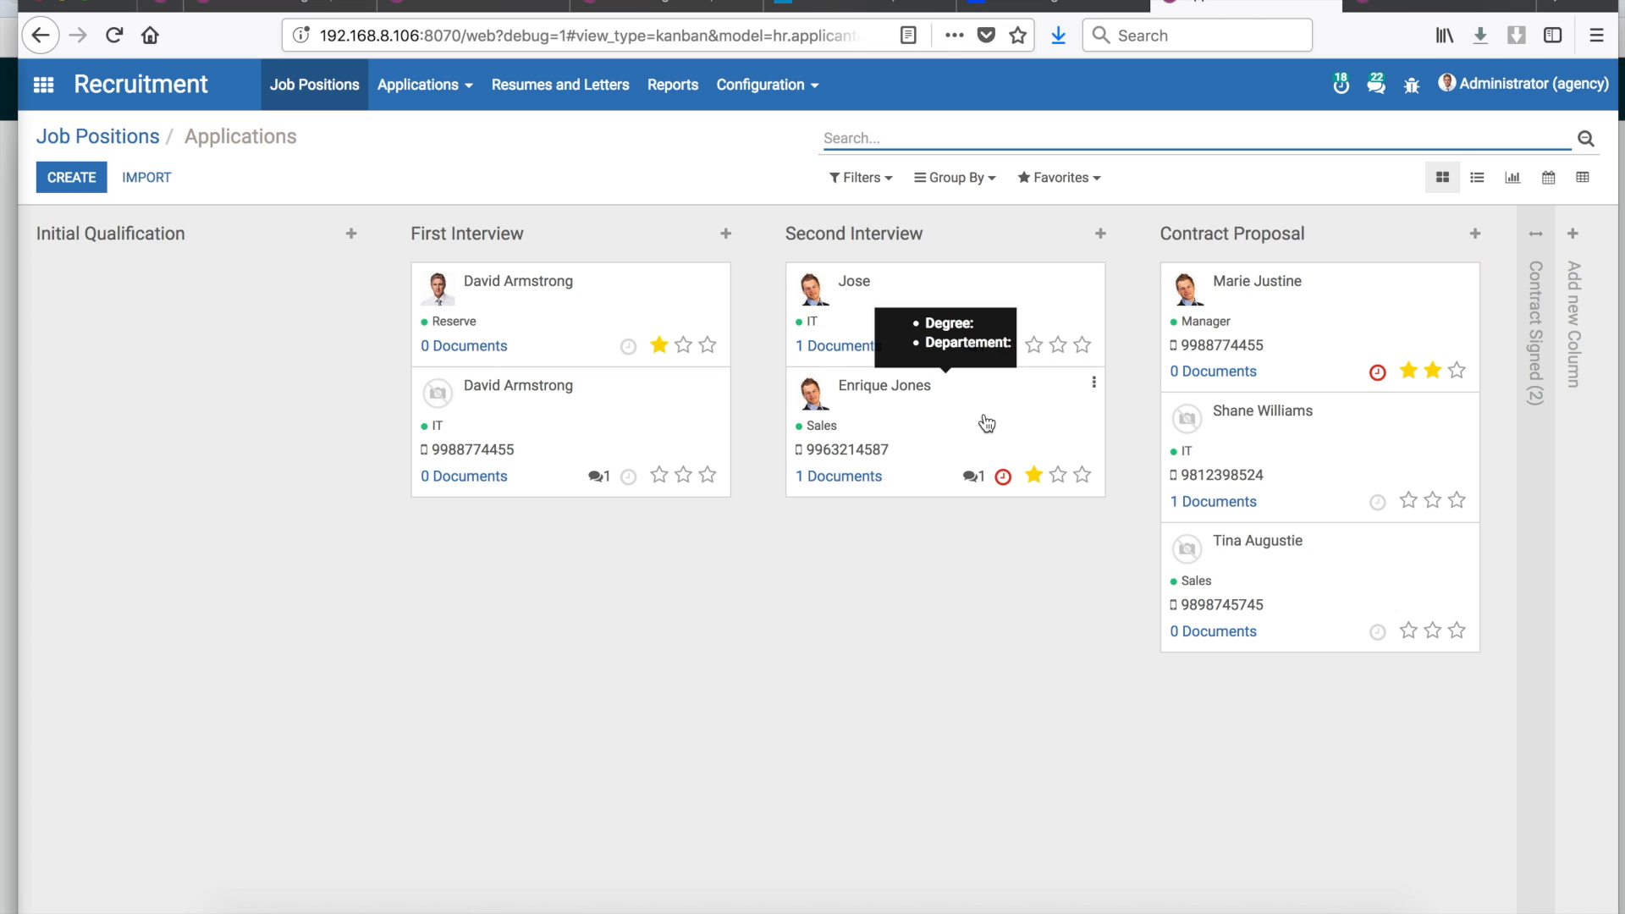
pyautogui.moveTo(986, 423); pyautogui.dragTo(1368, 350)
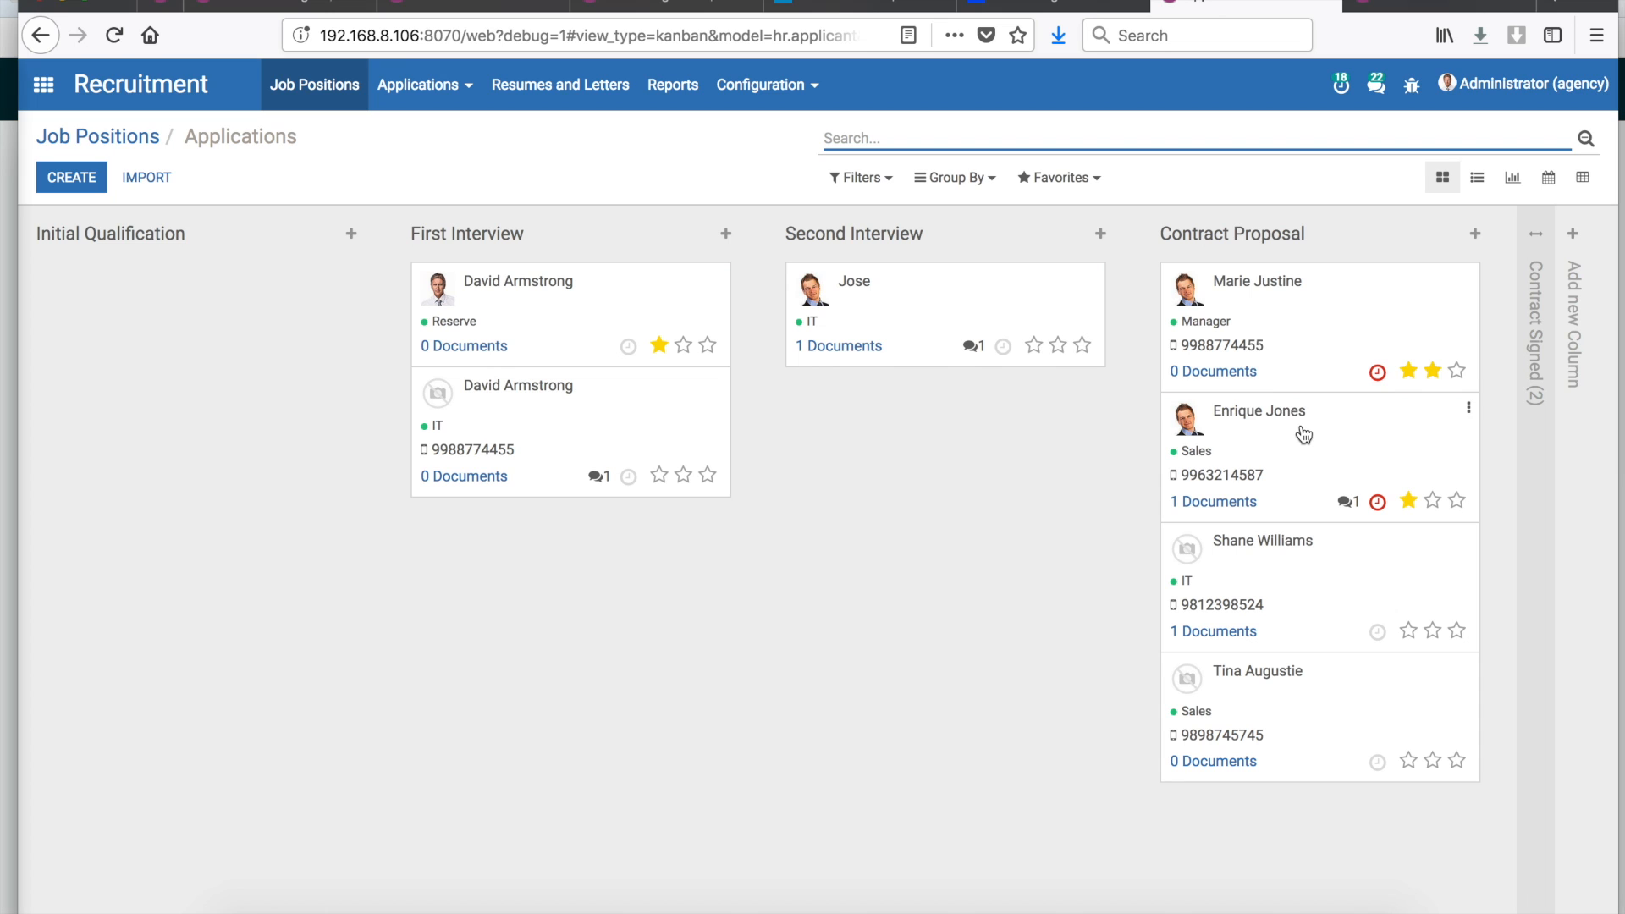
pyautogui.moveTo(1303, 435); pyautogui.dragTo(1540, 428)
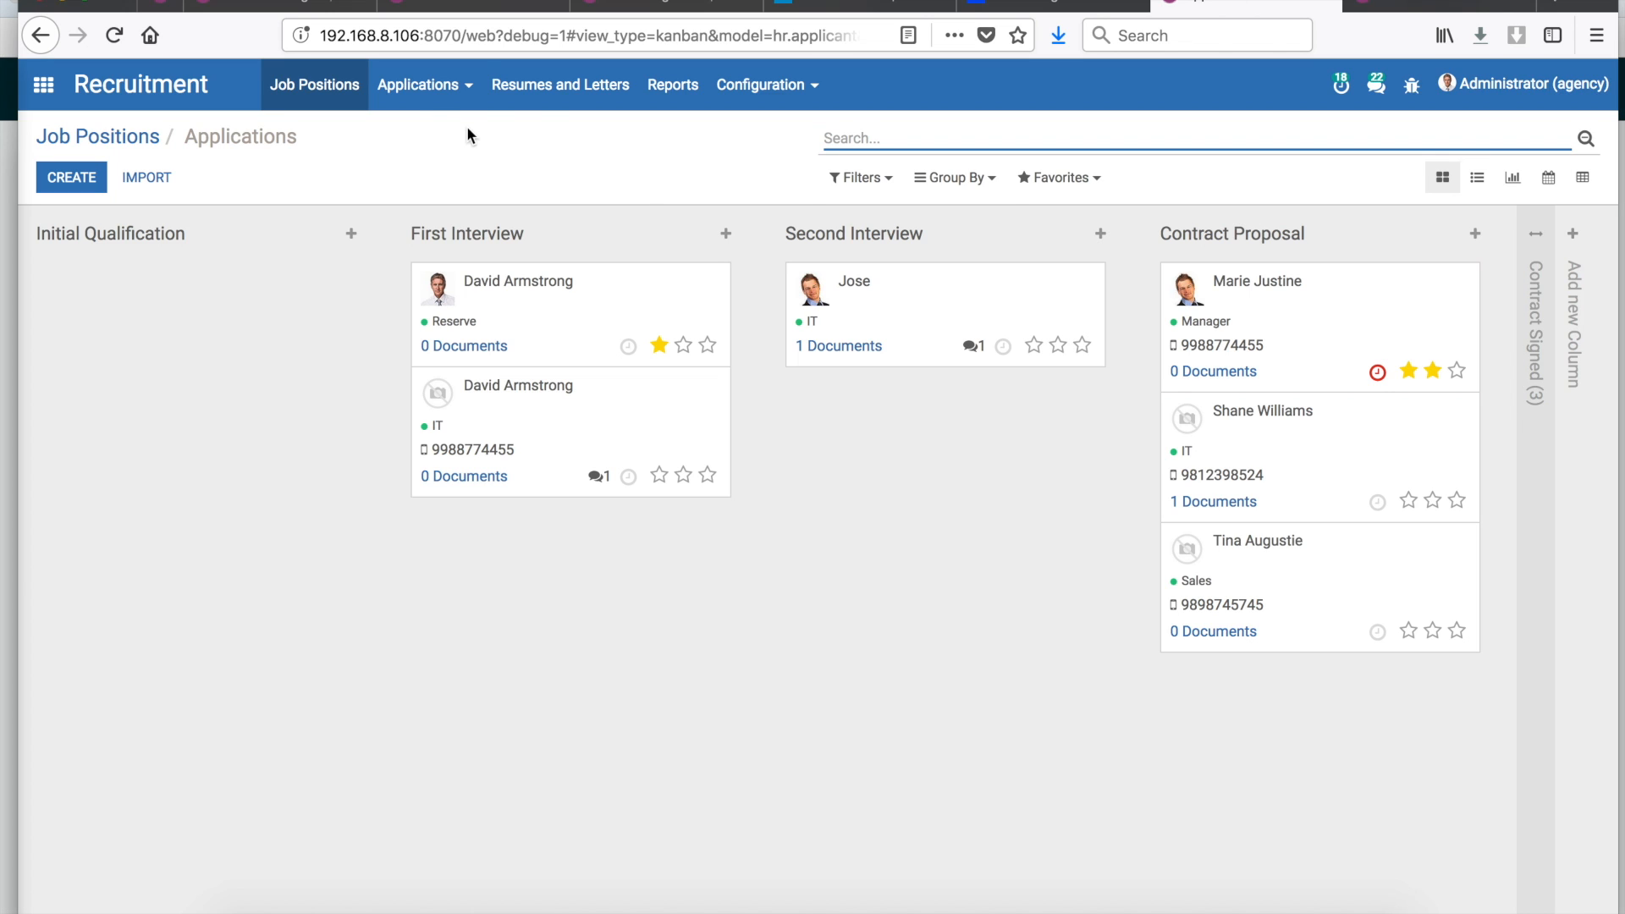
pyautogui.click(136, 142)
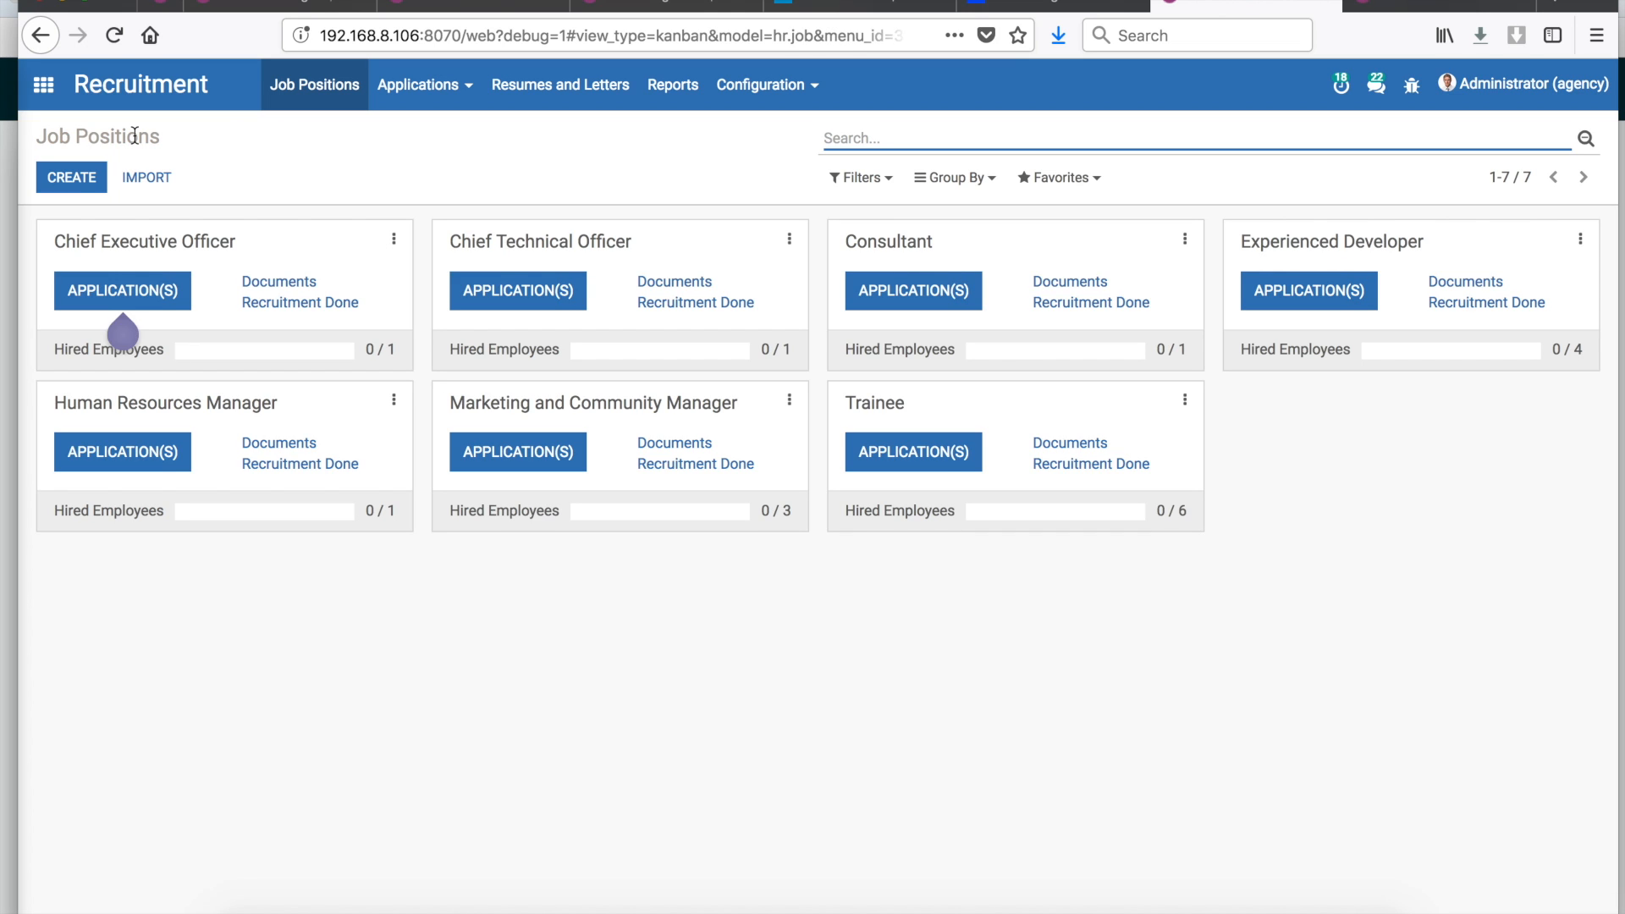